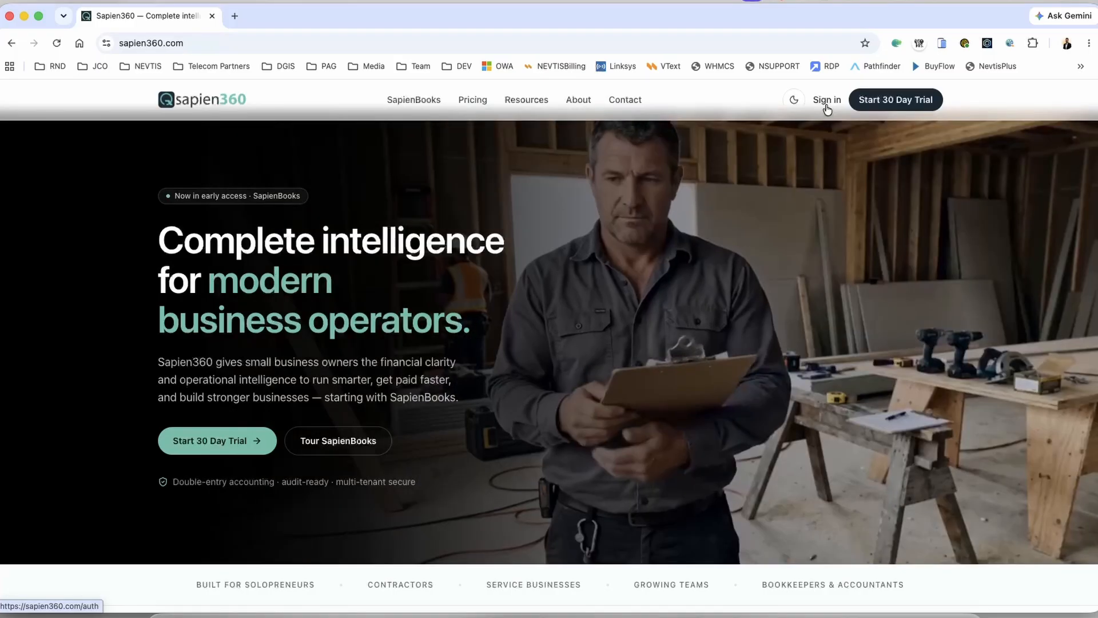
Step: Sign in to Sapien360 and check the Nevtis Corp company name above Command center
click(827, 102)
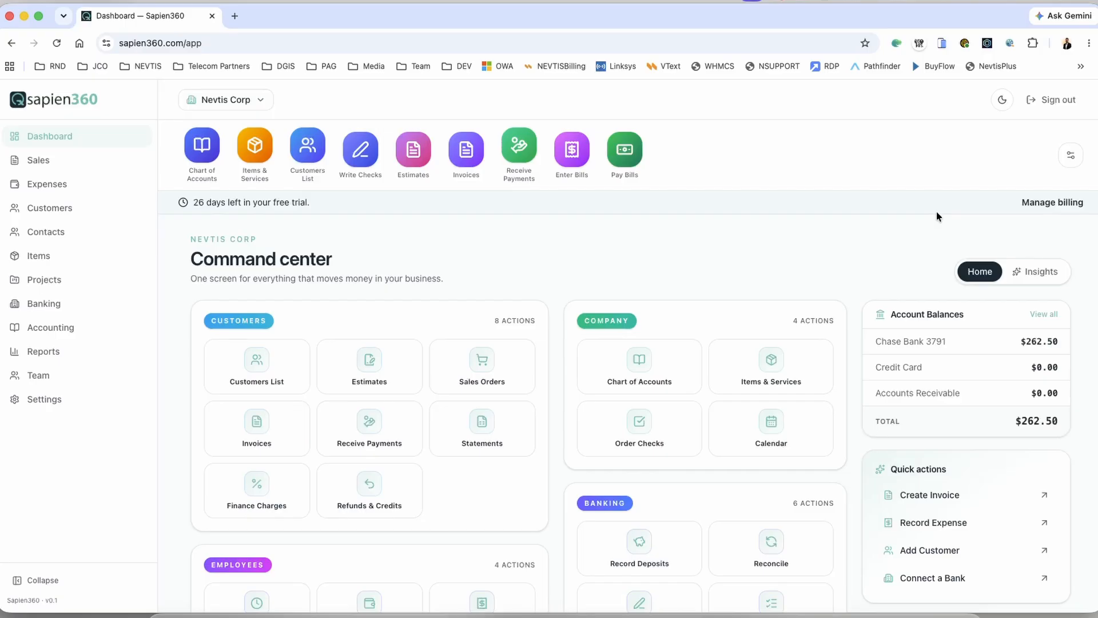
drag(191, 240, 269, 239)
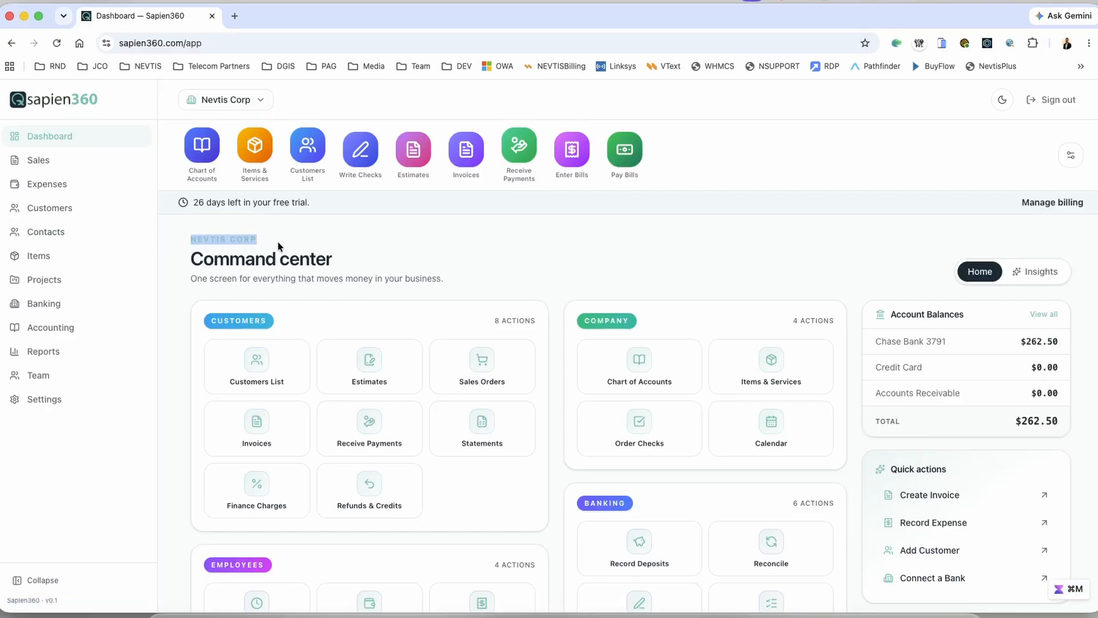
click(414, 250)
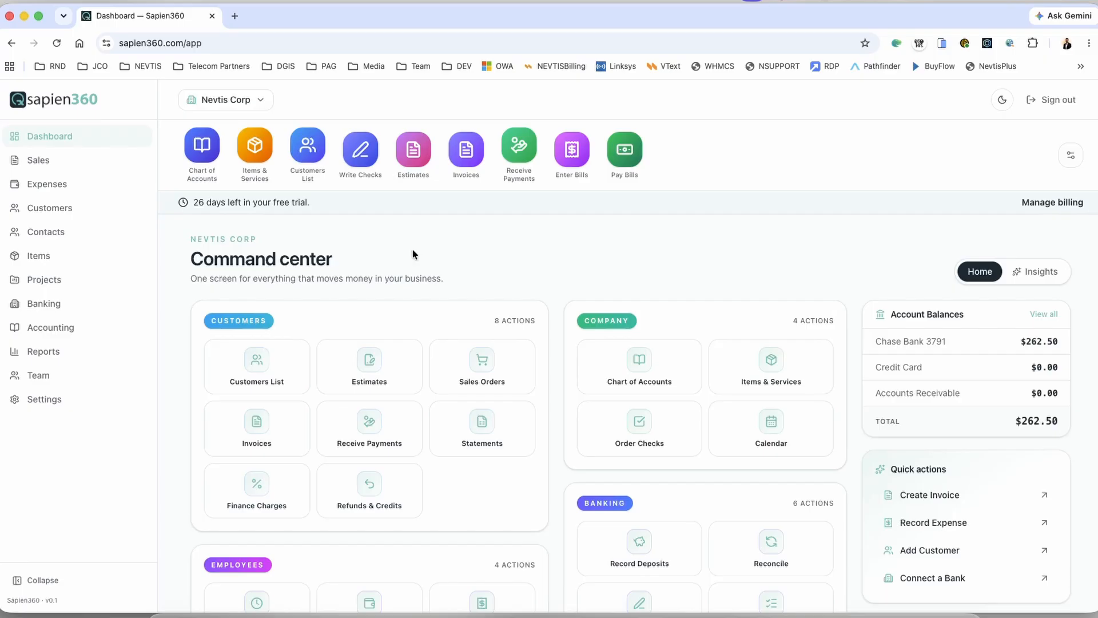
Step: Review the Account Balances card: Chase Bank 3791, Accounts Receivable, and the $262.50 total
scroll(420, 253, down, 1)
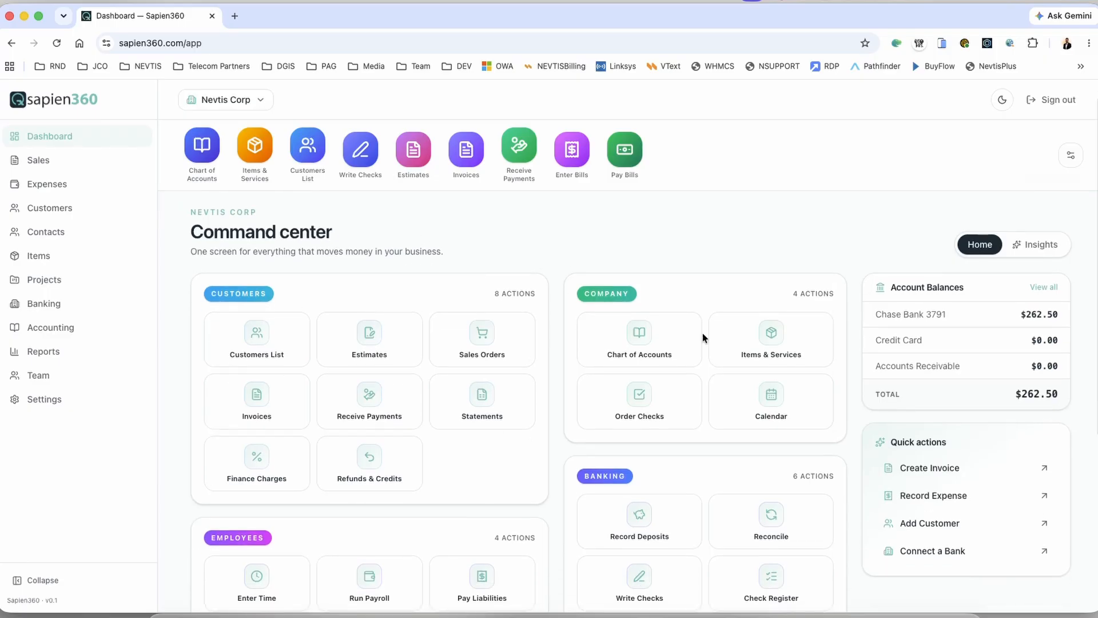
drag(874, 314, 982, 323)
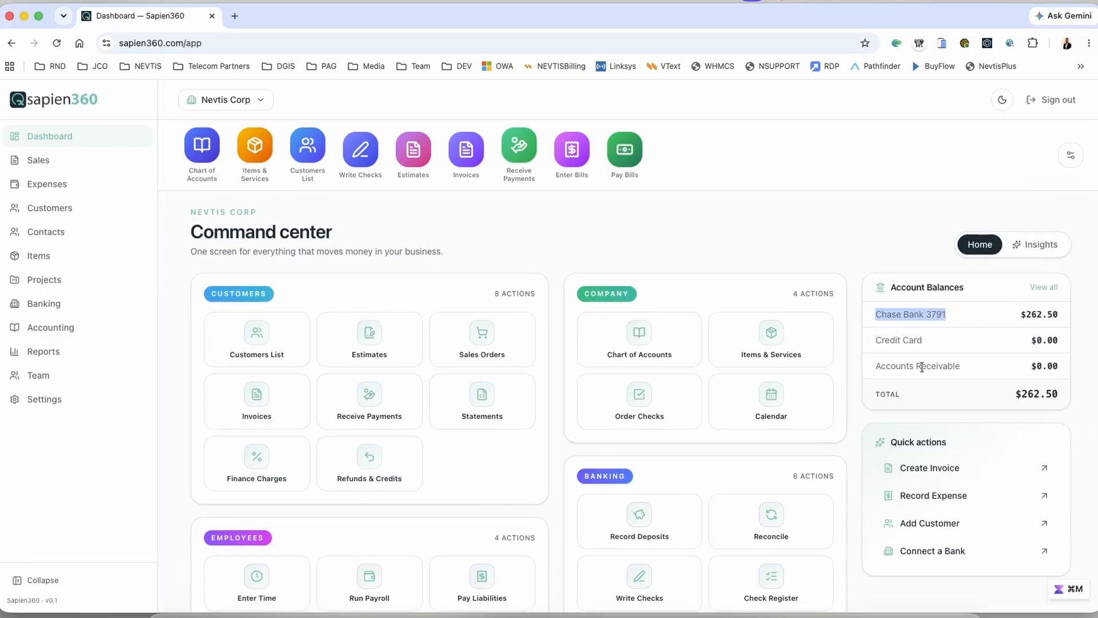
drag(877, 369, 1009, 395)
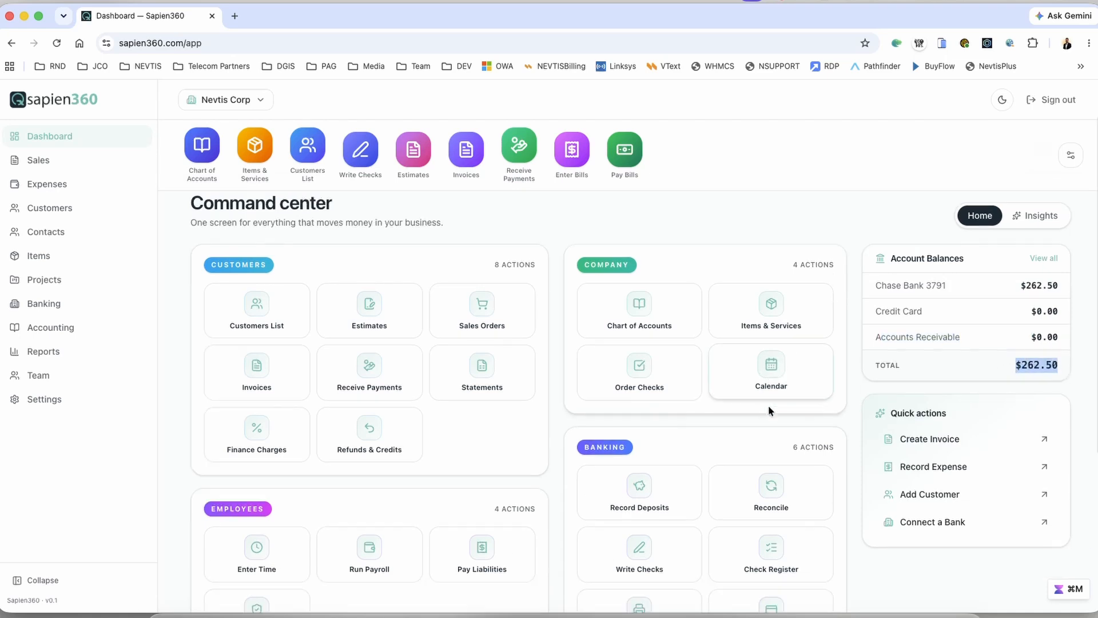
scroll(770, 405, up, 1)
click(649, 255)
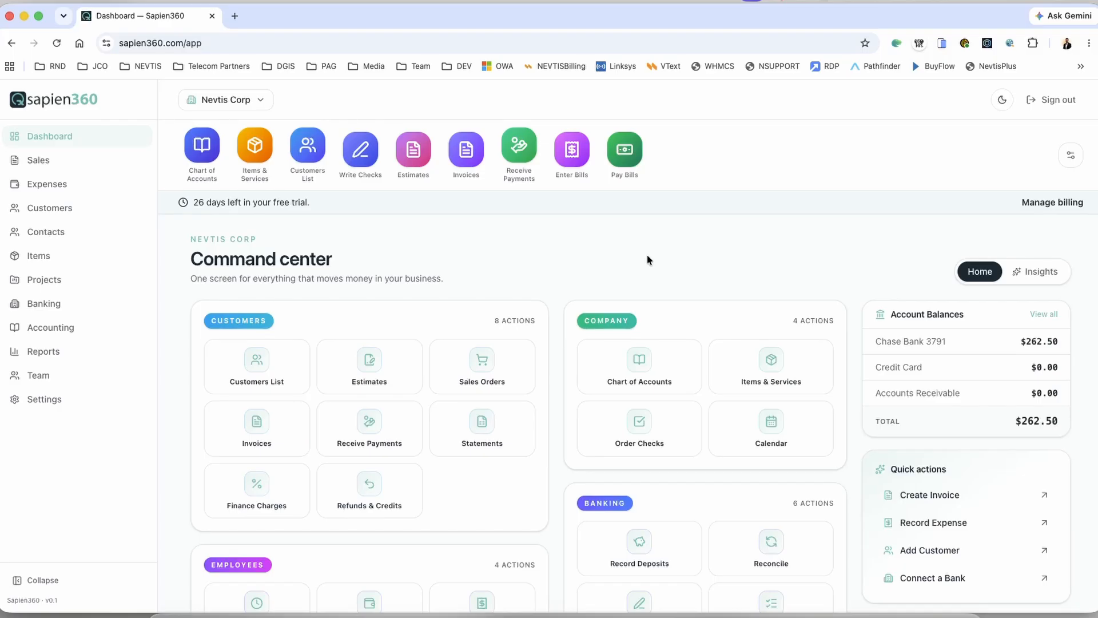
scroll(643, 262, down, 10)
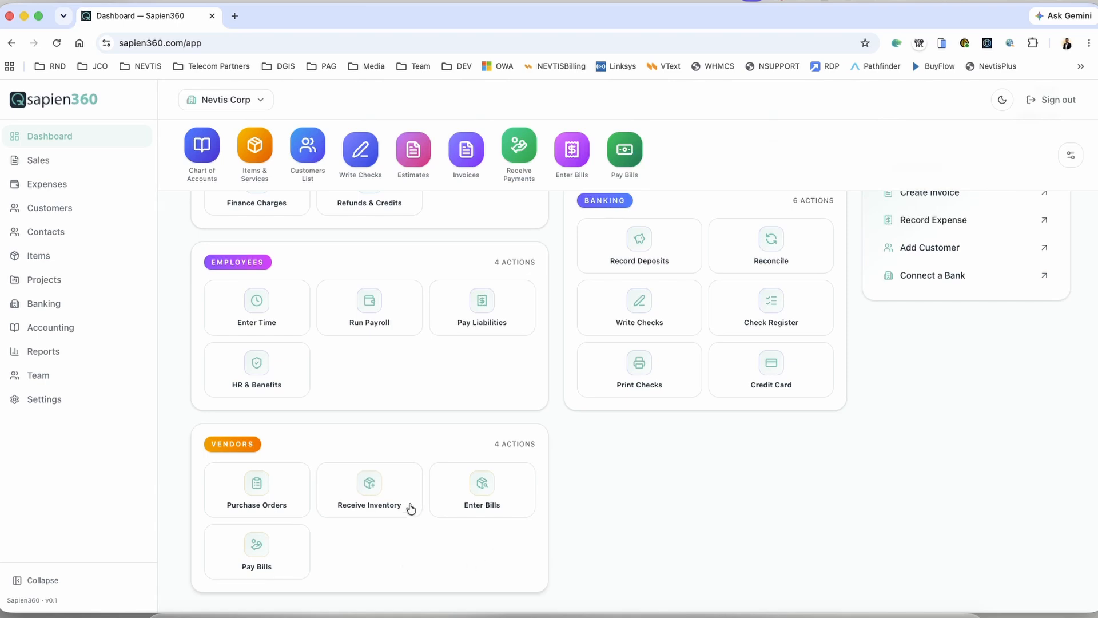
scroll(387, 558, up, 5)
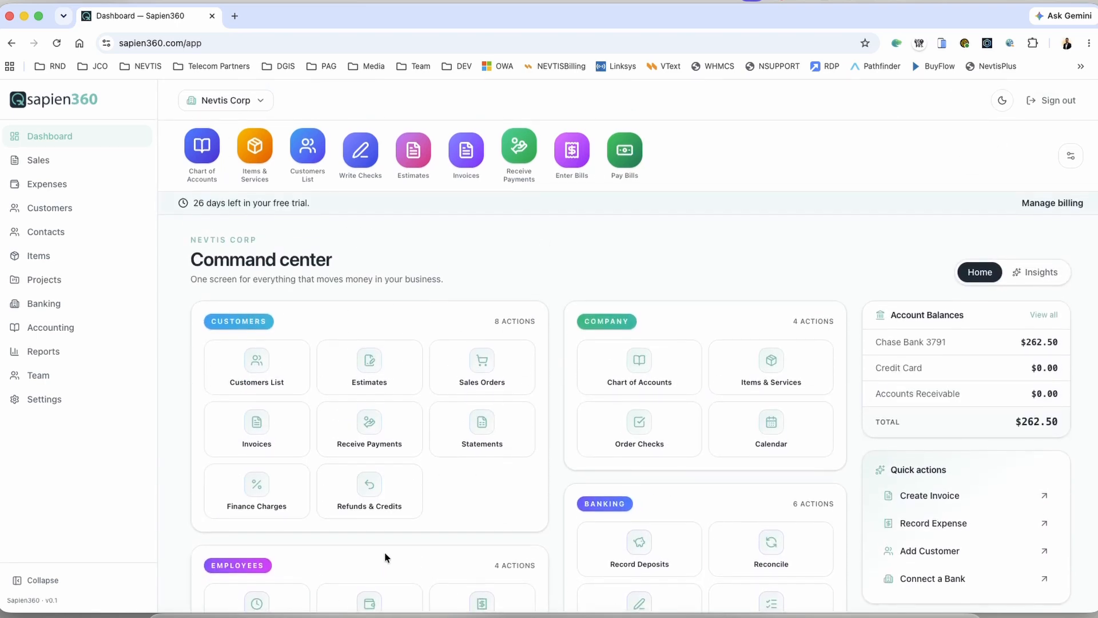
scroll(696, 451, down, 4)
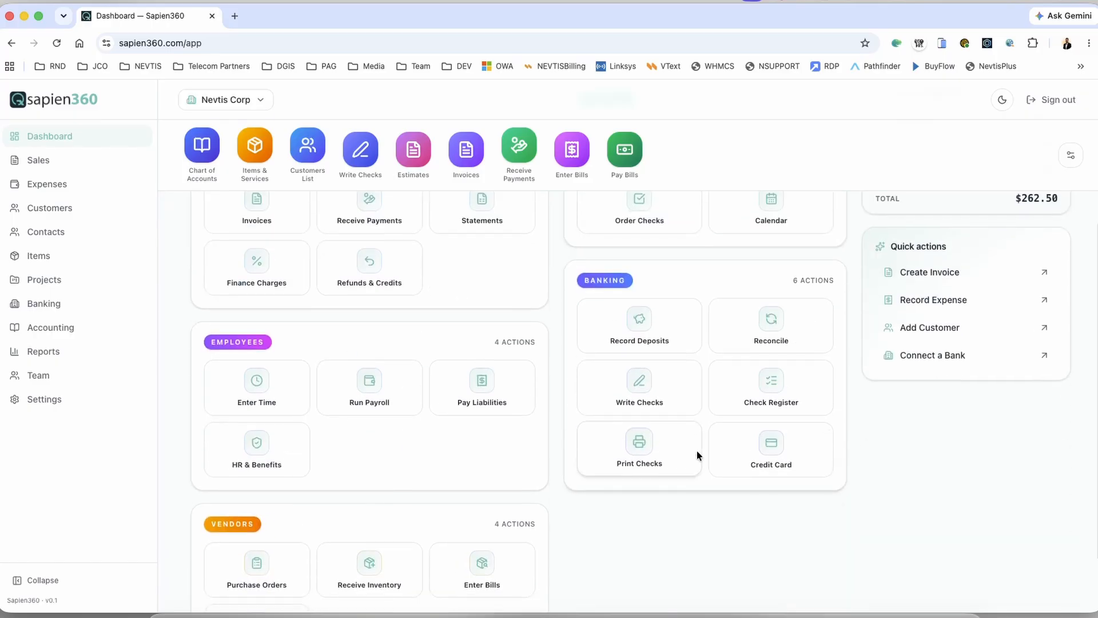
scroll(722, 466, up, 4)
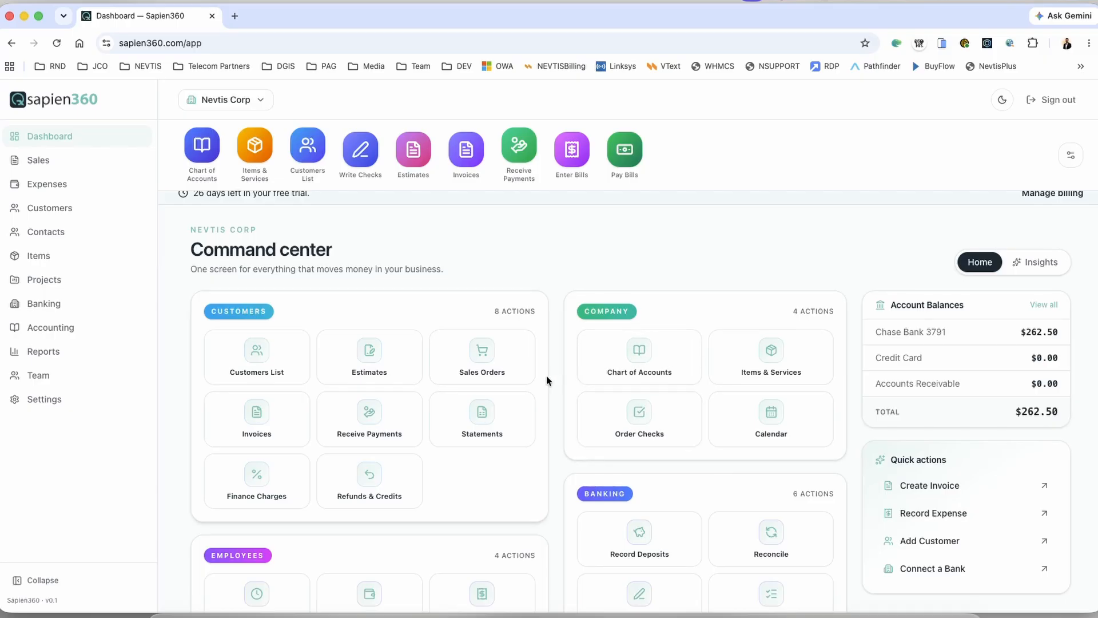
scroll(547, 375, up, 1)
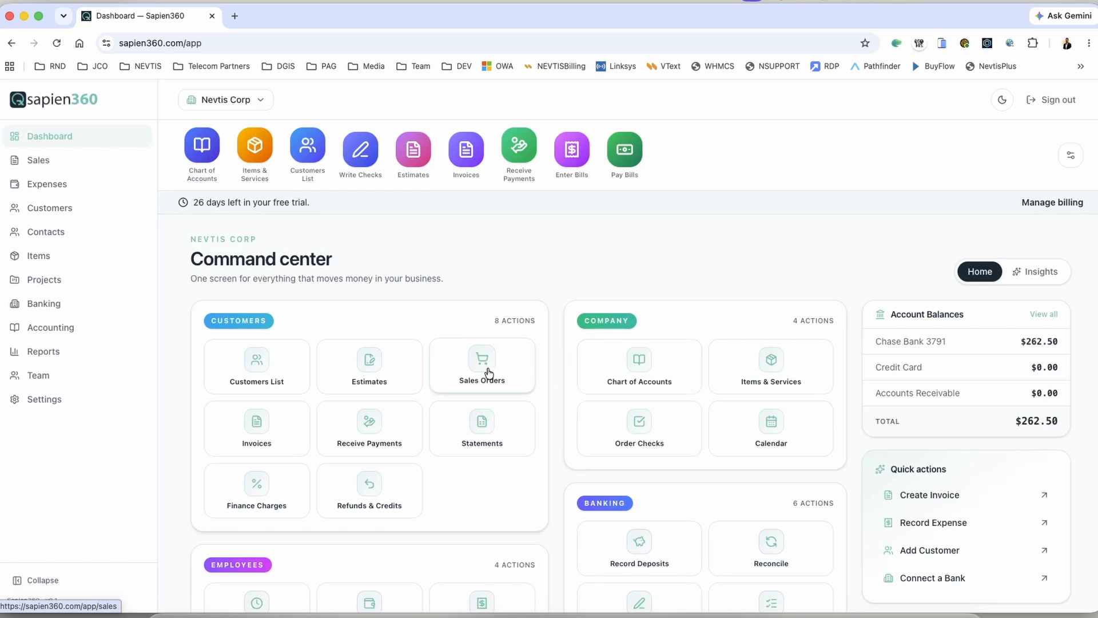
Step: Open the Chart of Accounts and scan the Bank, Cash, Receivable, COGS and Expense accounts
click(646, 365)
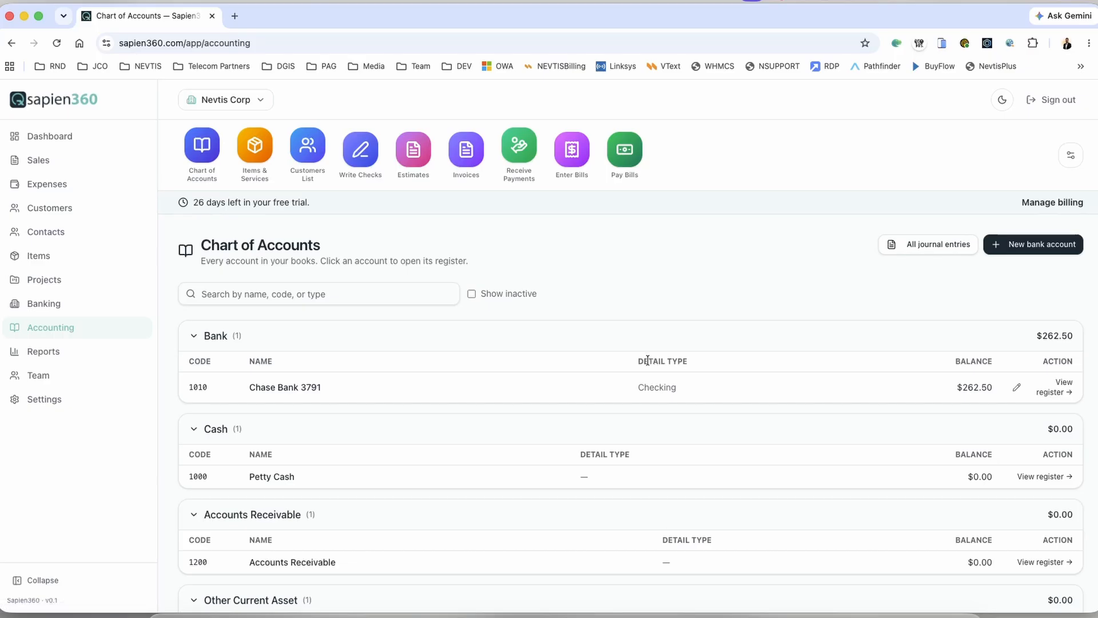
scroll(649, 360, down, 2)
scroll(647, 360, up, 2)
scroll(279, 350, down, 1)
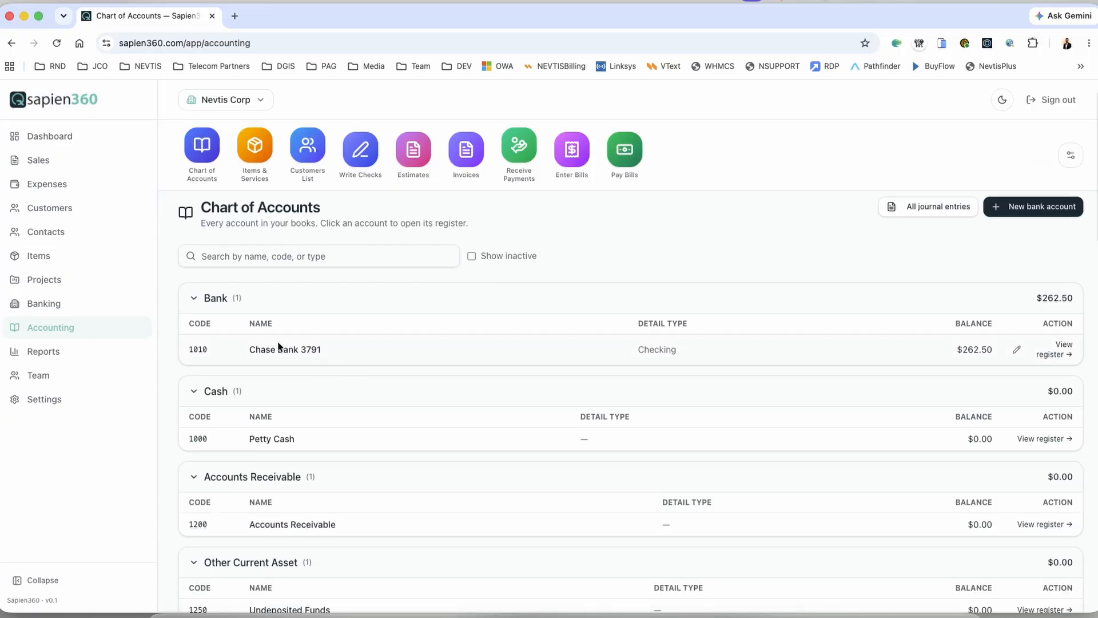
scroll(279, 346, down, 7)
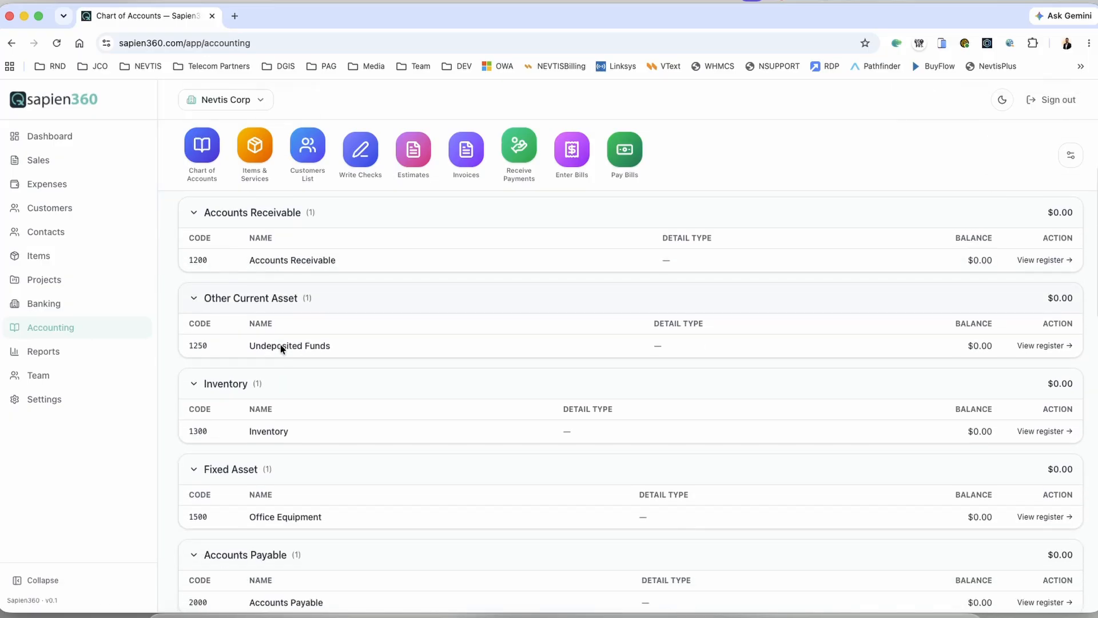
scroll(280, 344, down, 3)
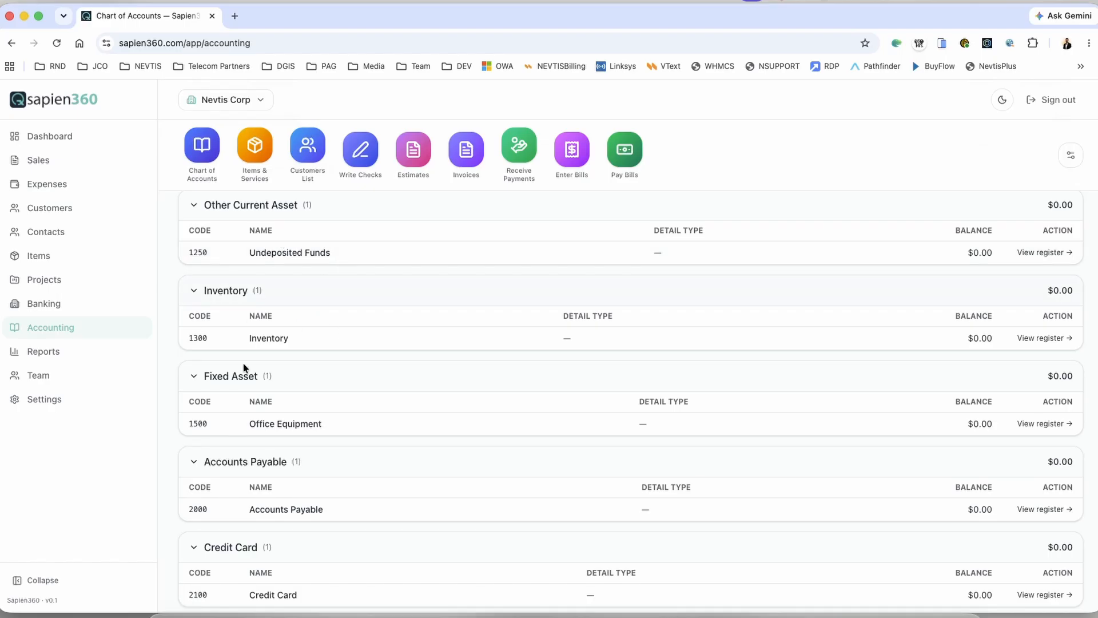
scroll(350, 349, down, 1)
scroll(350, 350, down, 4)
scroll(325, 336, down, 5)
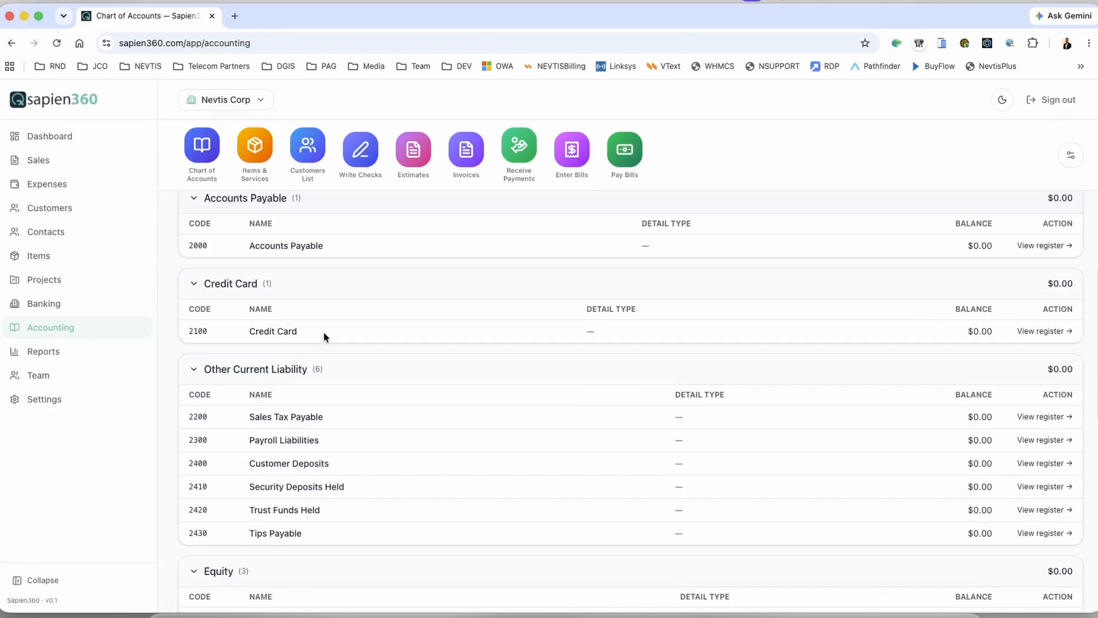
scroll(331, 339, up, 2)
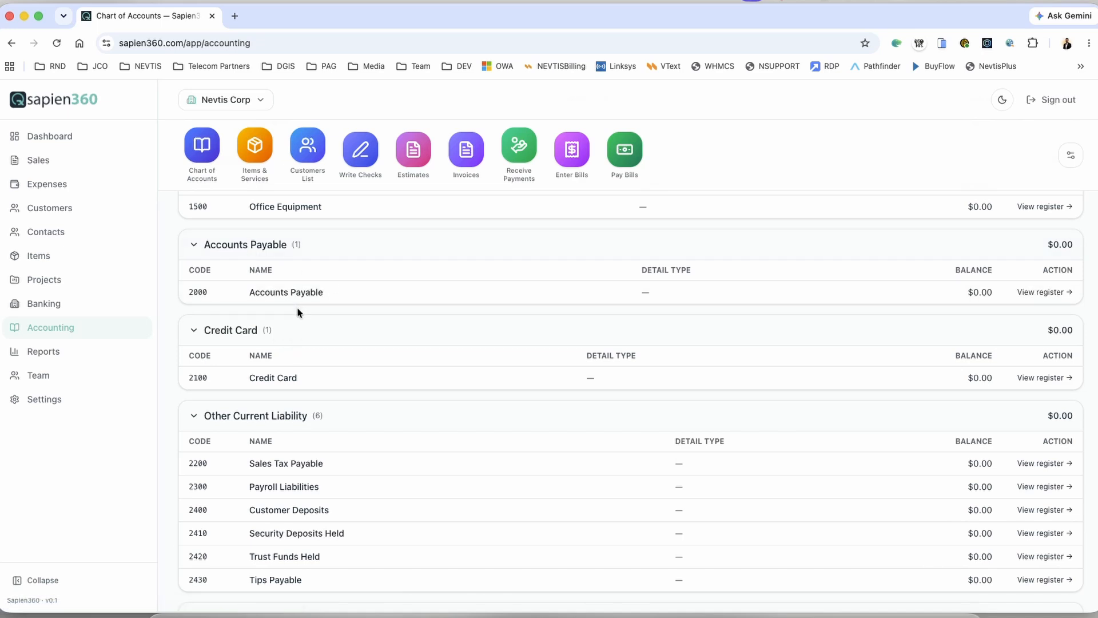
scroll(296, 312, down, 1)
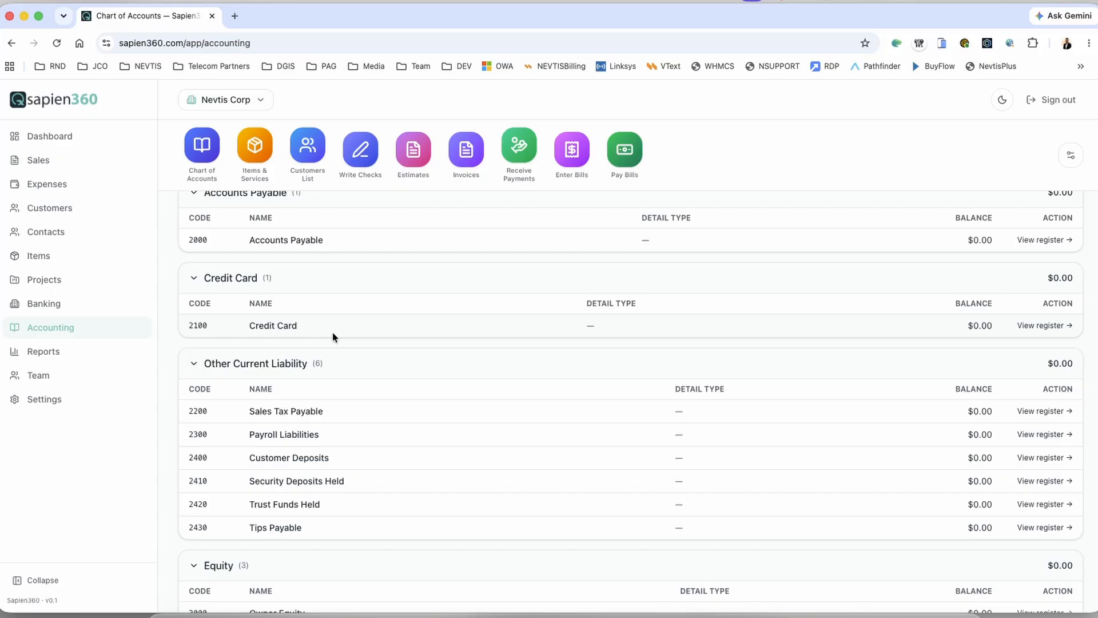
scroll(334, 337, down, 3)
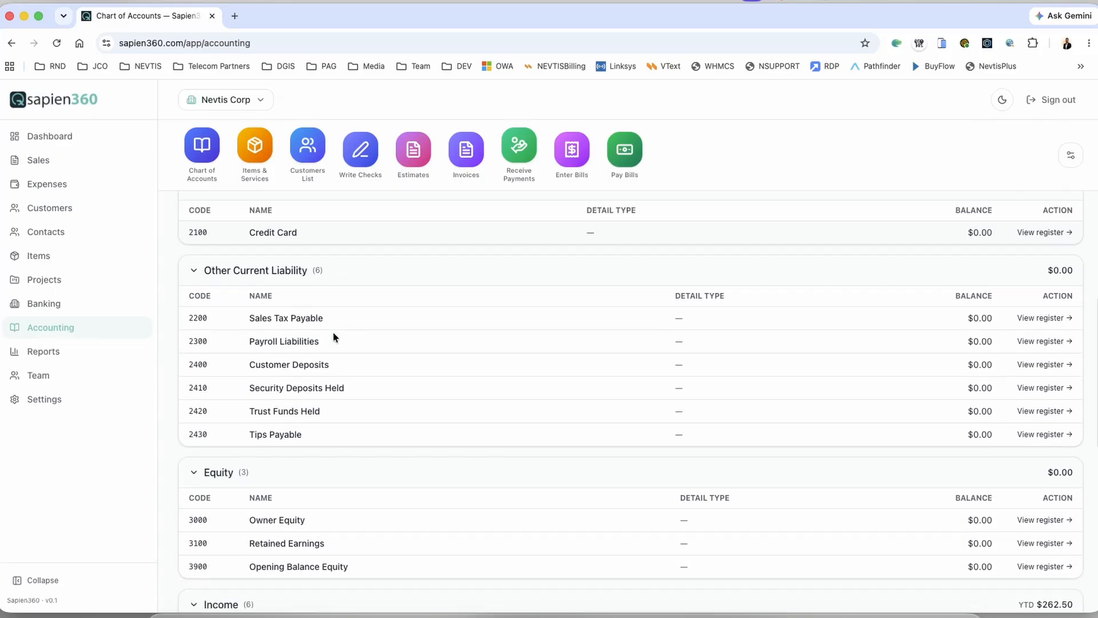
scroll(367, 349, down, 4)
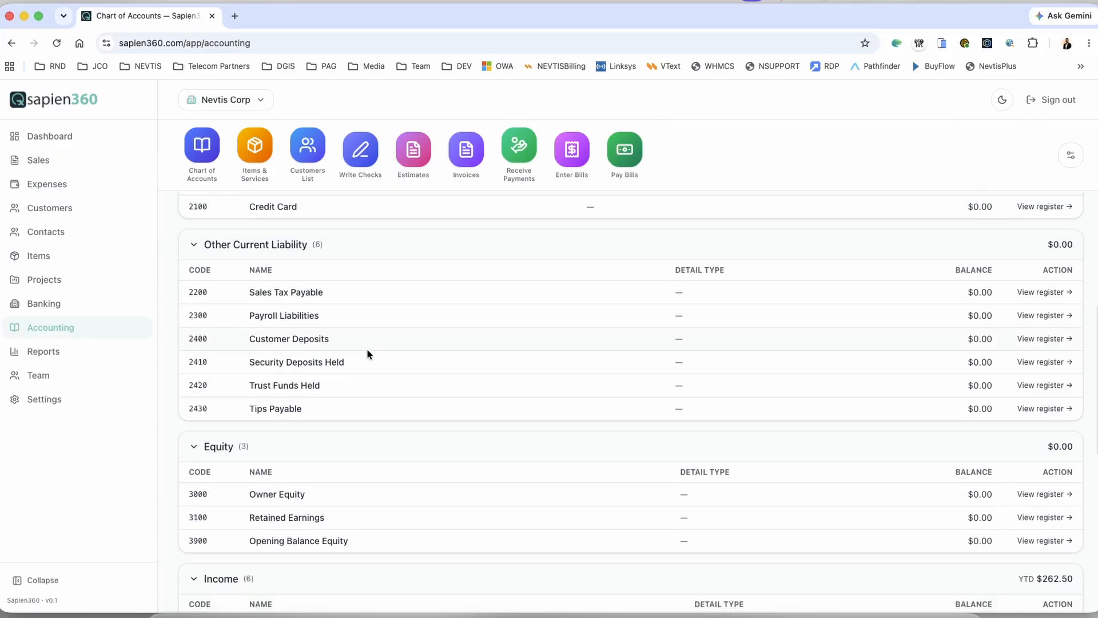
scroll(366, 349, down, 9)
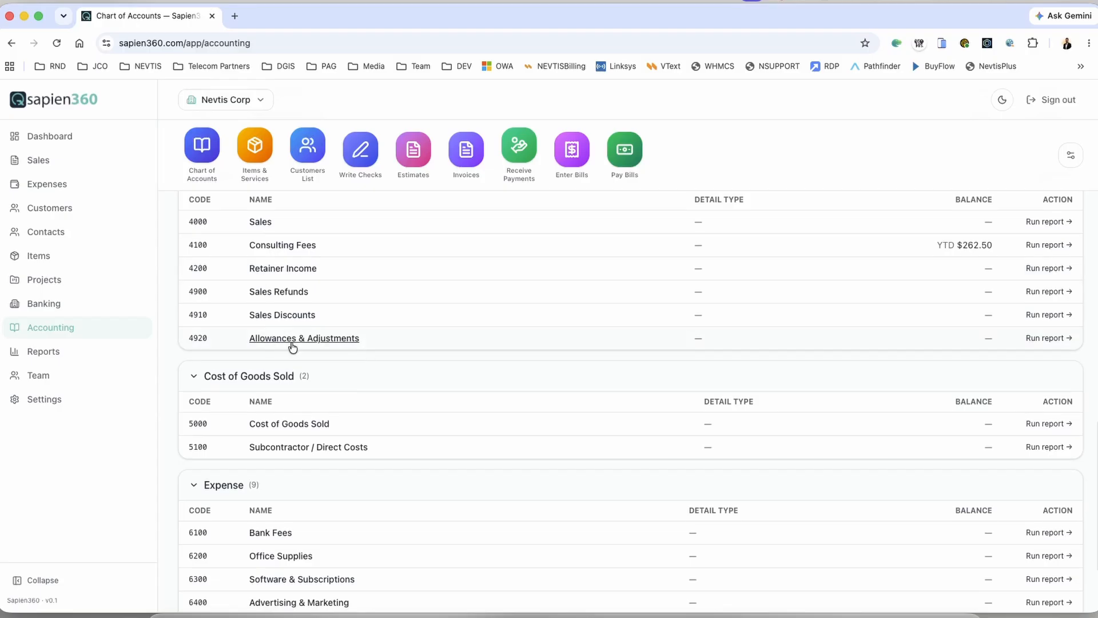
scroll(332, 317, up, 2)
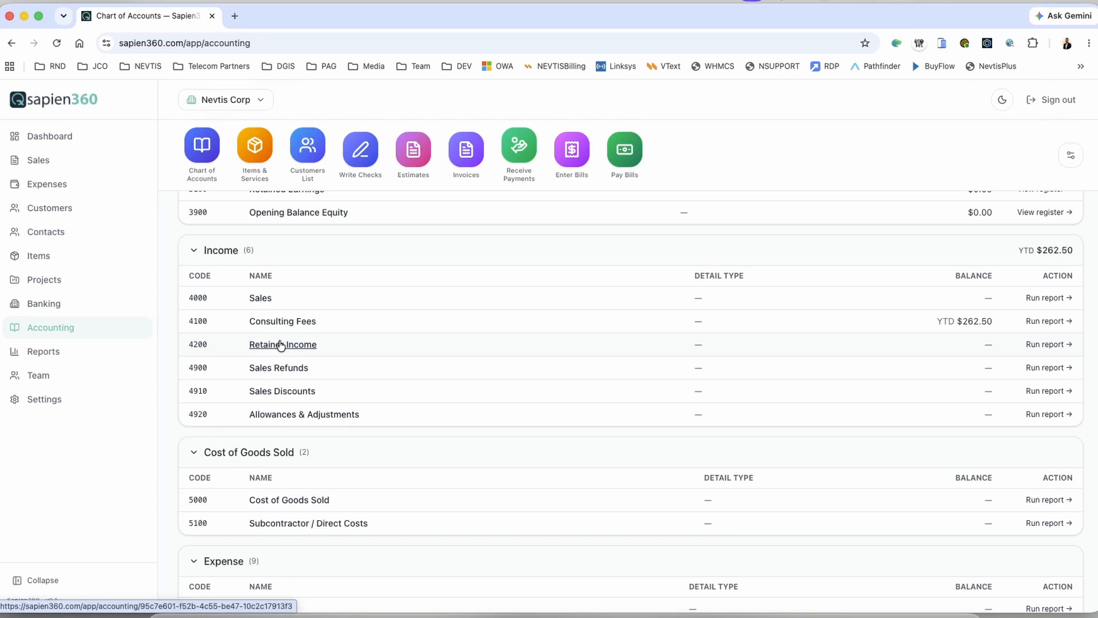
scroll(279, 346, down, 1)
scroll(281, 347, down, 4)
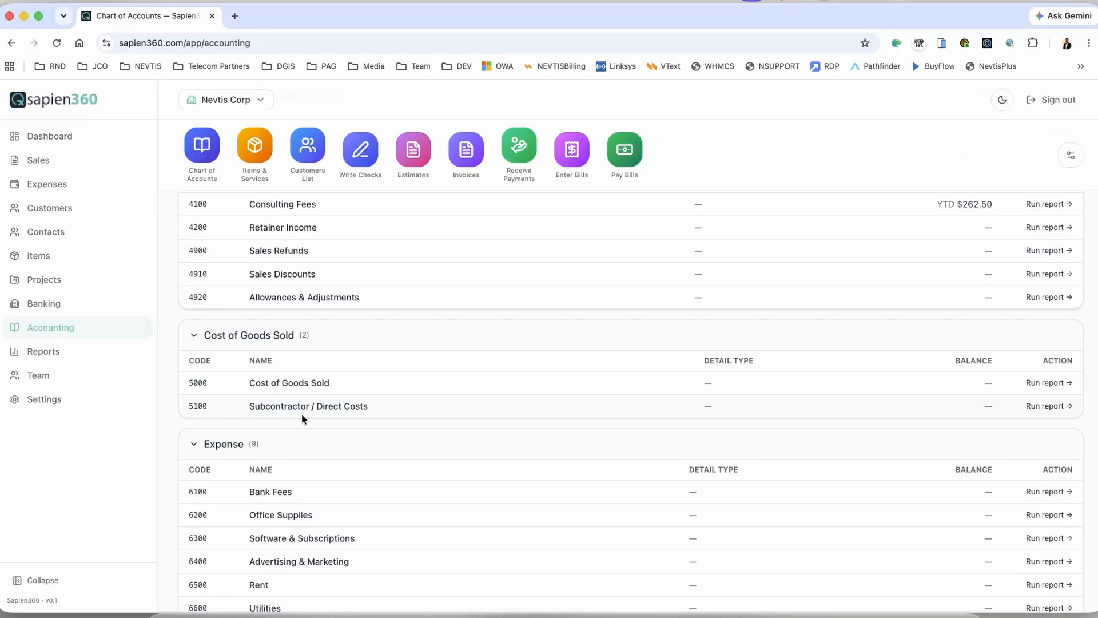
scroll(302, 418, down, 3)
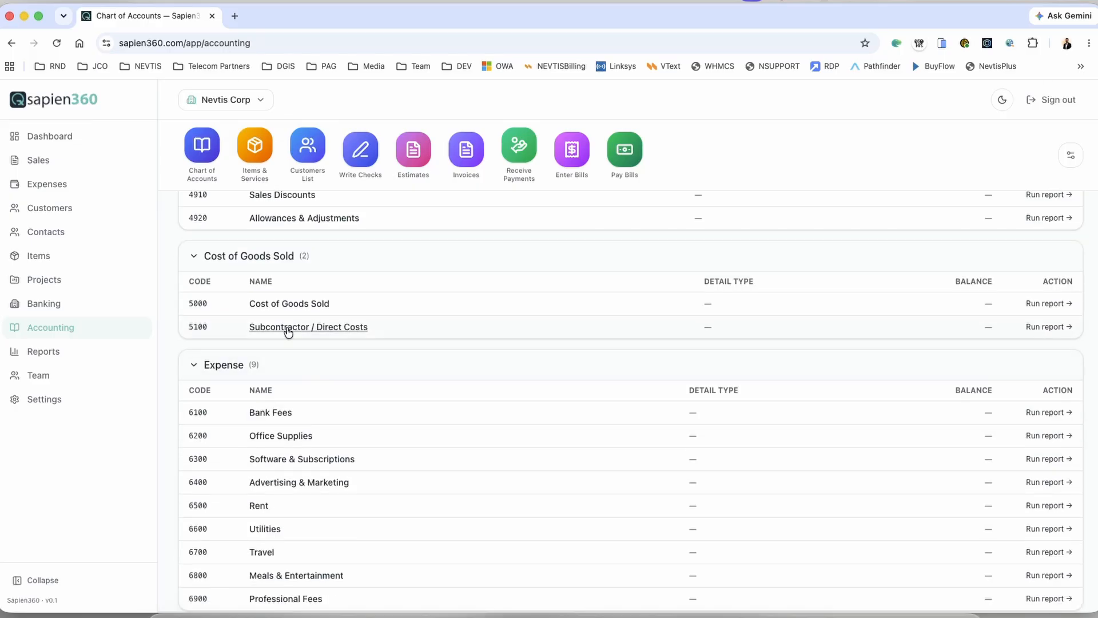
scroll(307, 359, down, 1)
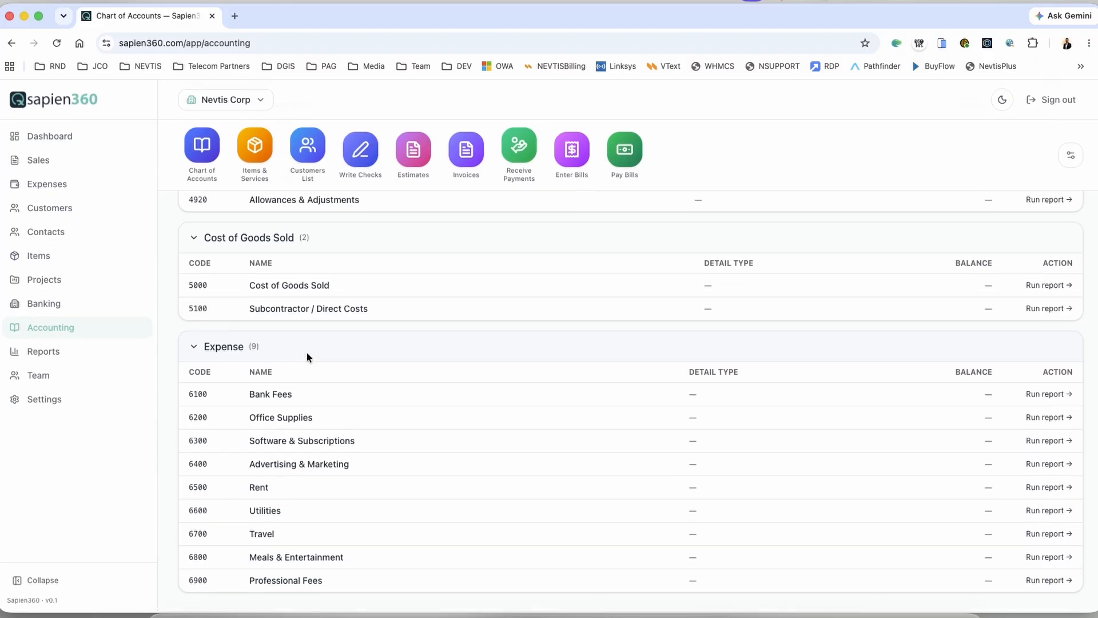
scroll(308, 432, down, 1)
scroll(298, 515, up, 15)
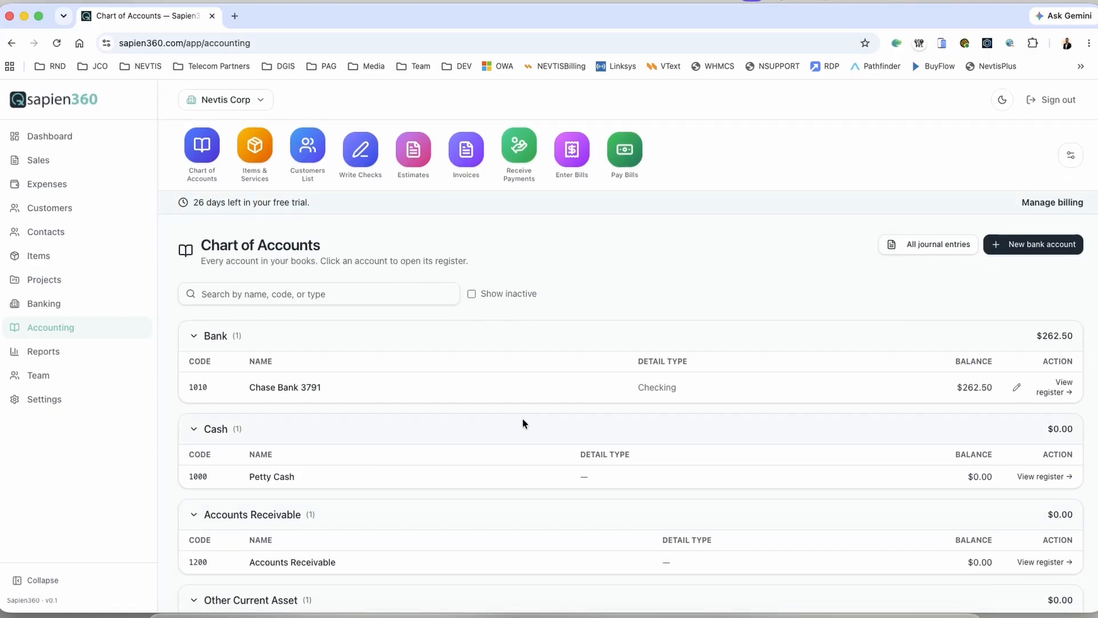
scroll(530, 388, down, 3)
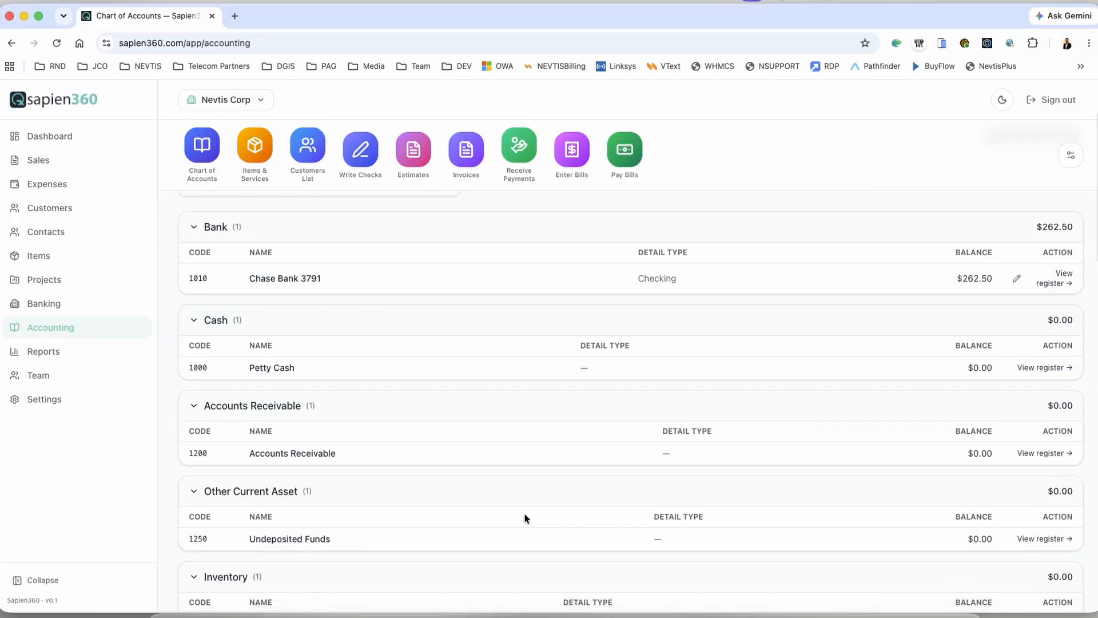
click(286, 280)
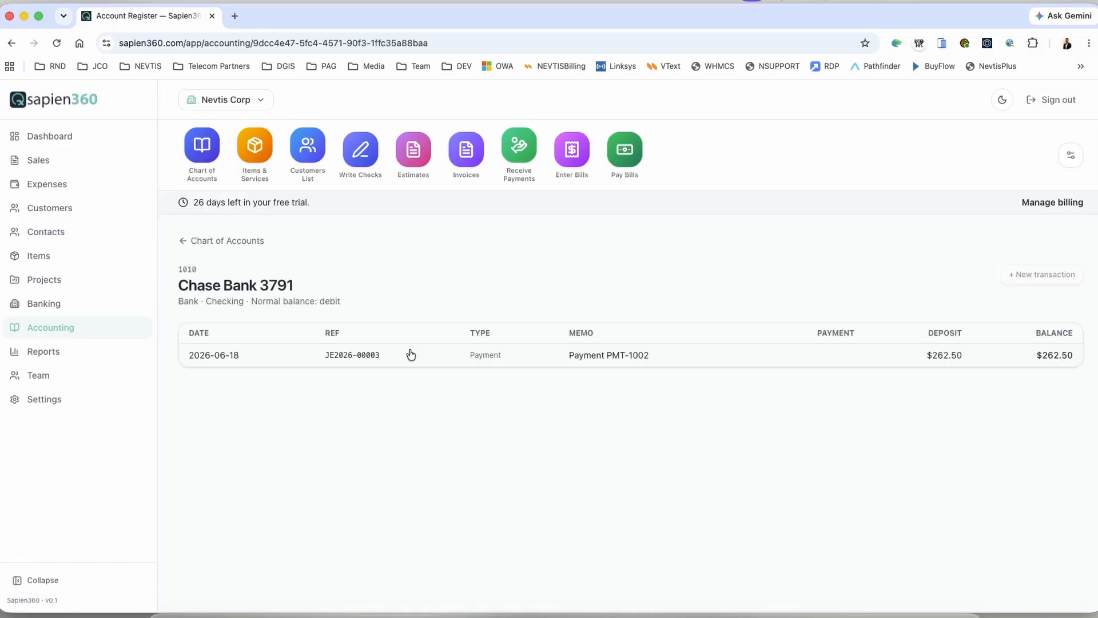
click(214, 358)
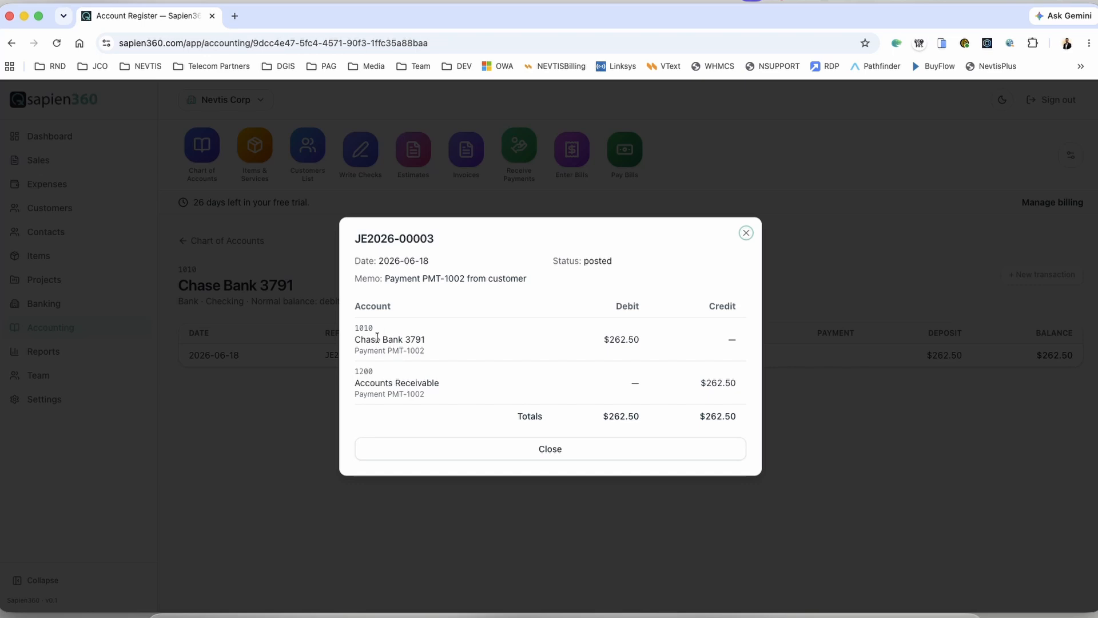
click(358, 339)
click(570, 456)
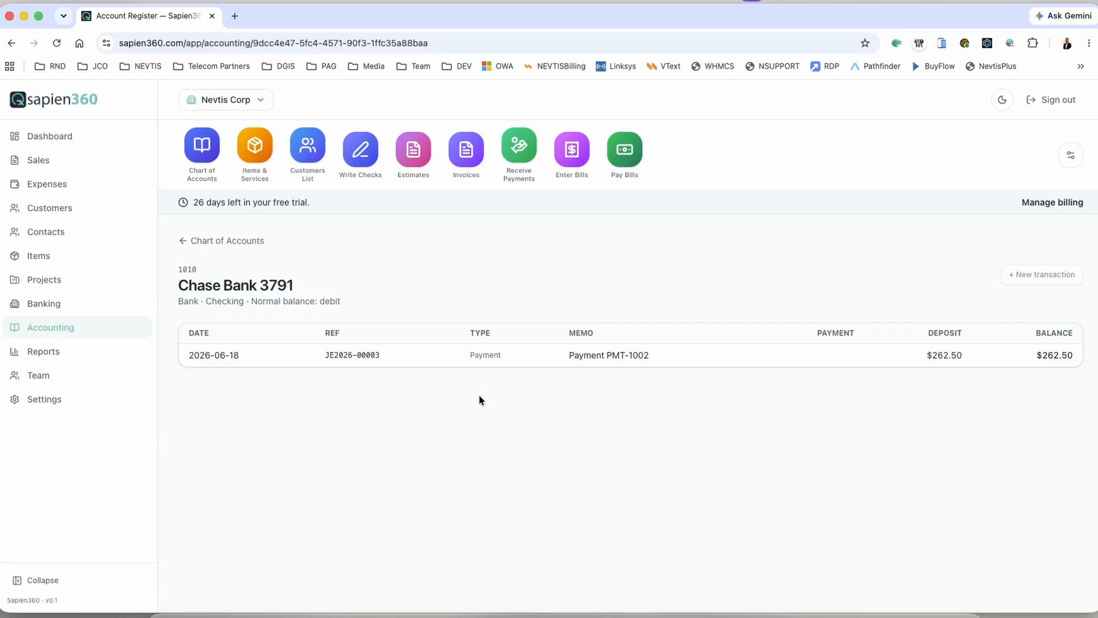
click(181, 247)
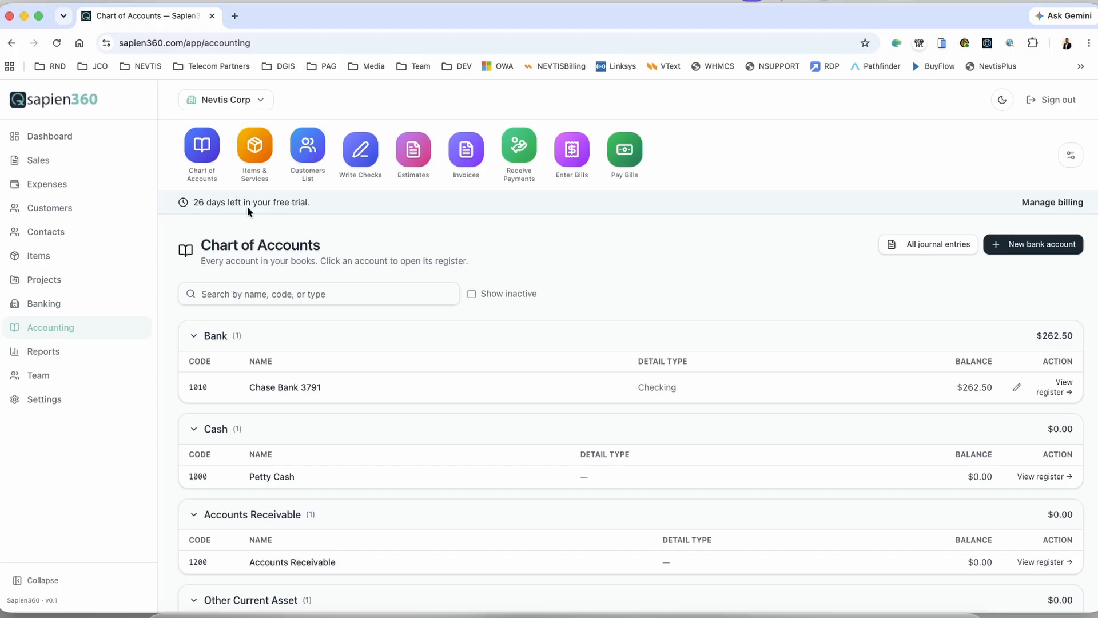
Step: Open Zavala Engineering Inc's page from the Customers list
click(320, 157)
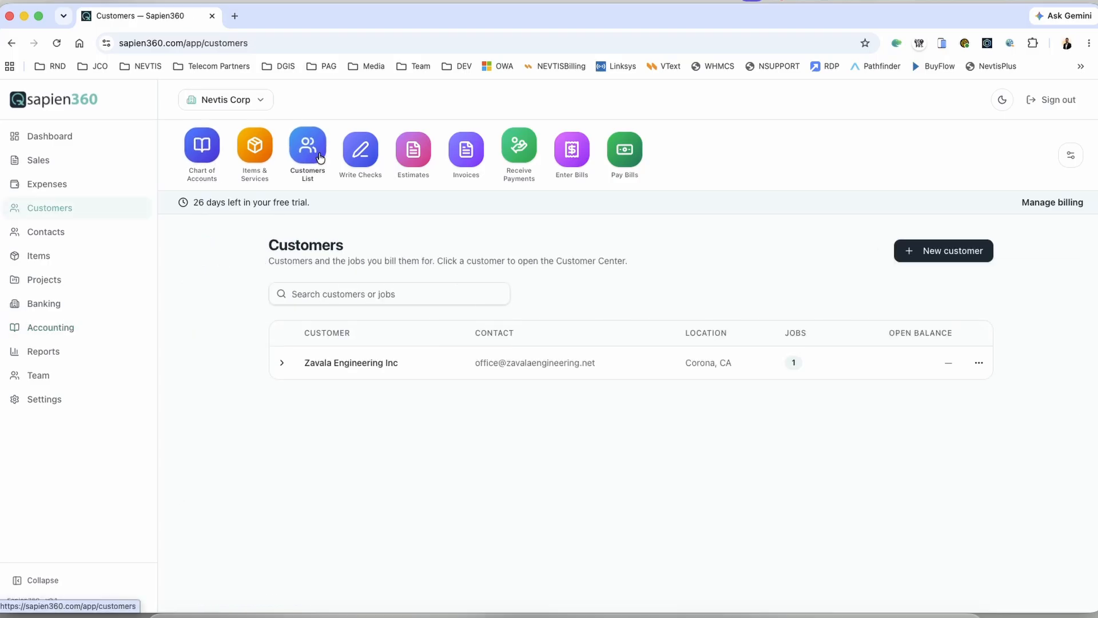
click(341, 363)
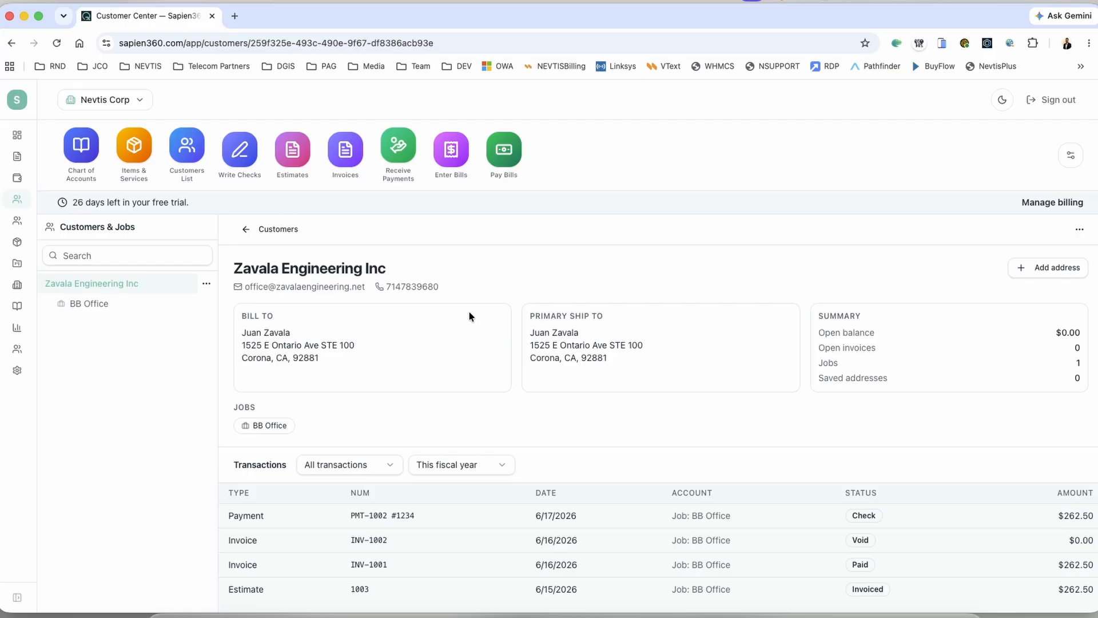
Step: Open the BB Office job page under Zavala Engineering Inc
click(107, 302)
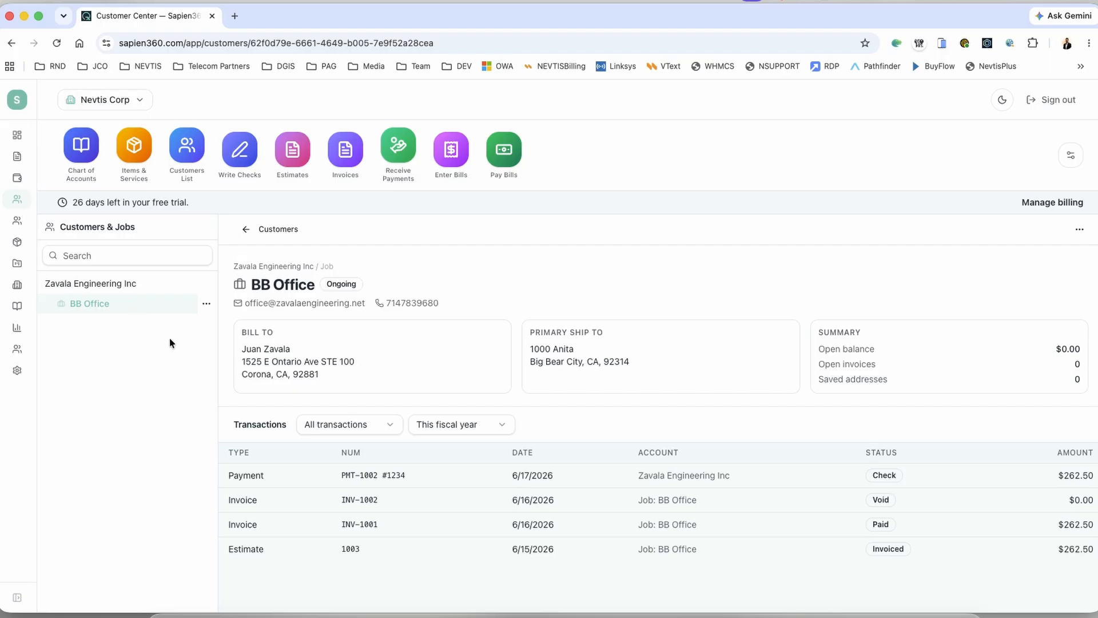
Step: Create a new estimate for the BB Office job expiring 07/02/2026
click(205, 305)
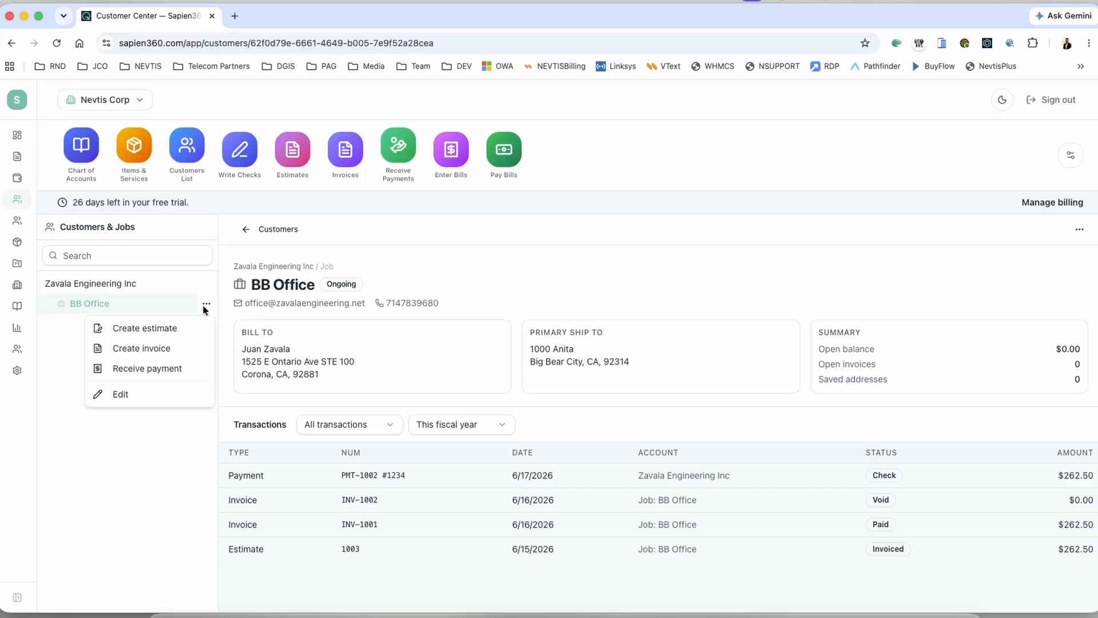
click(172, 336)
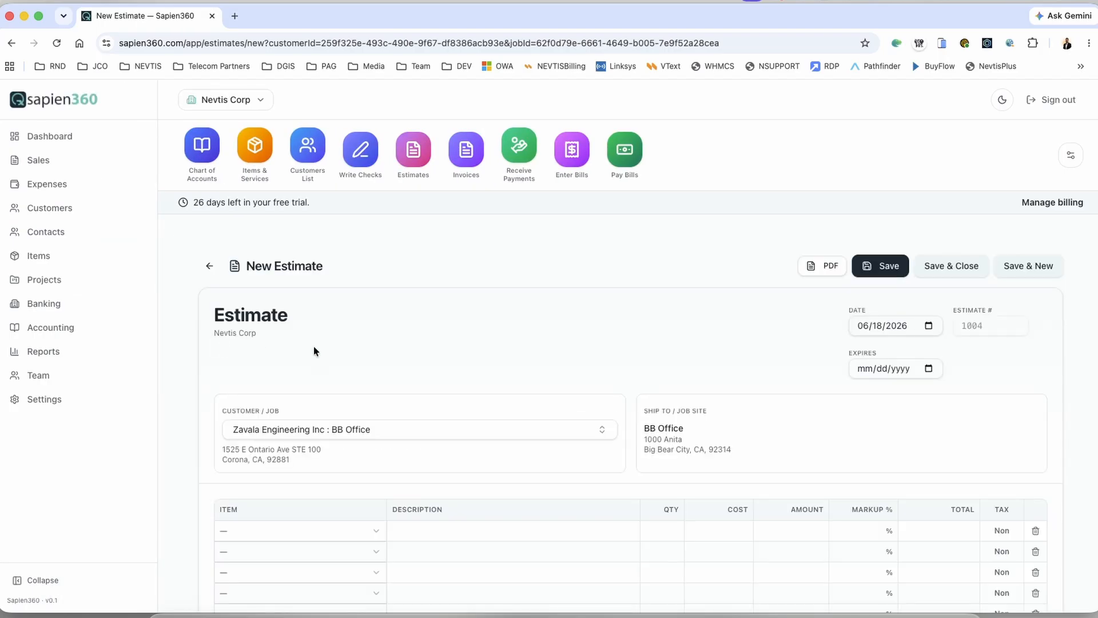
scroll(411, 350, down, 3)
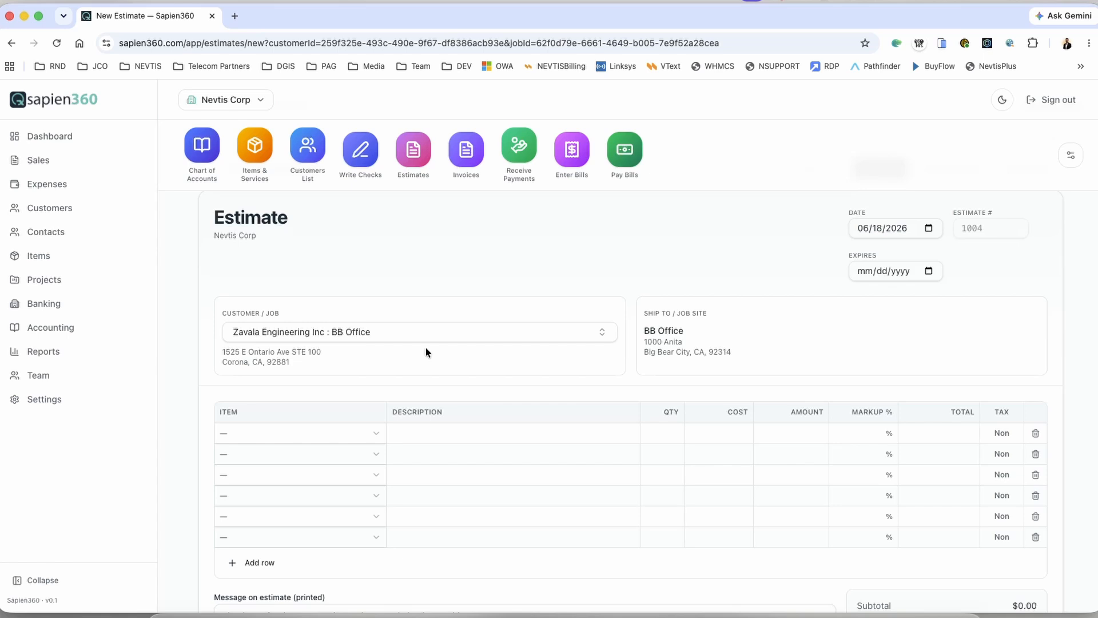
scroll(425, 353, down, 5)
scroll(425, 352, up, 8)
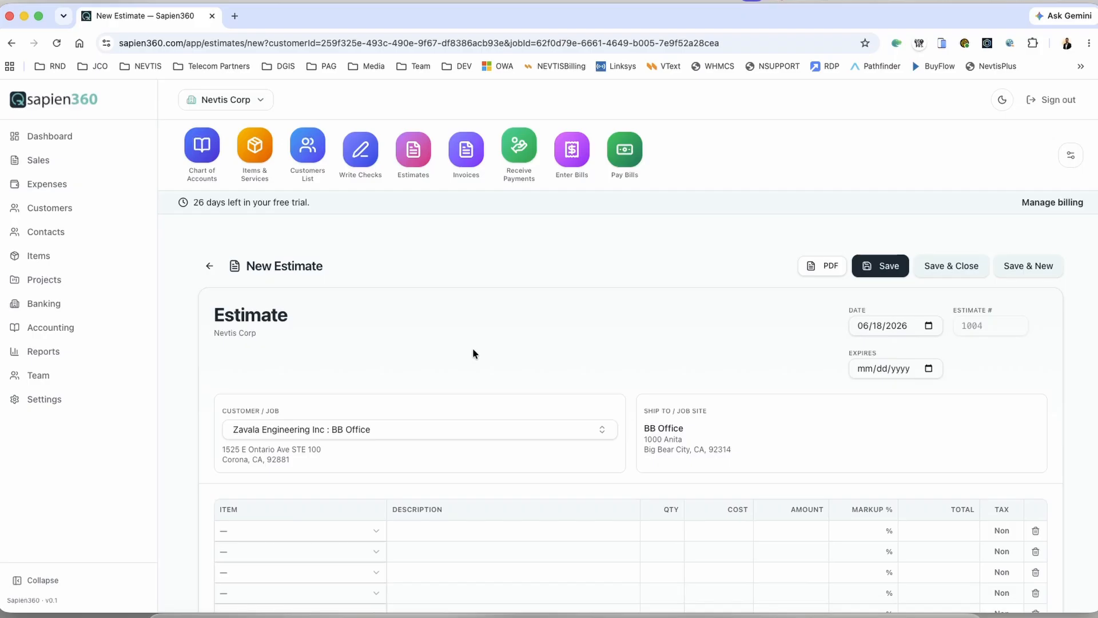
scroll(473, 353, down, 3)
scroll(474, 353, up, 3)
click(929, 369)
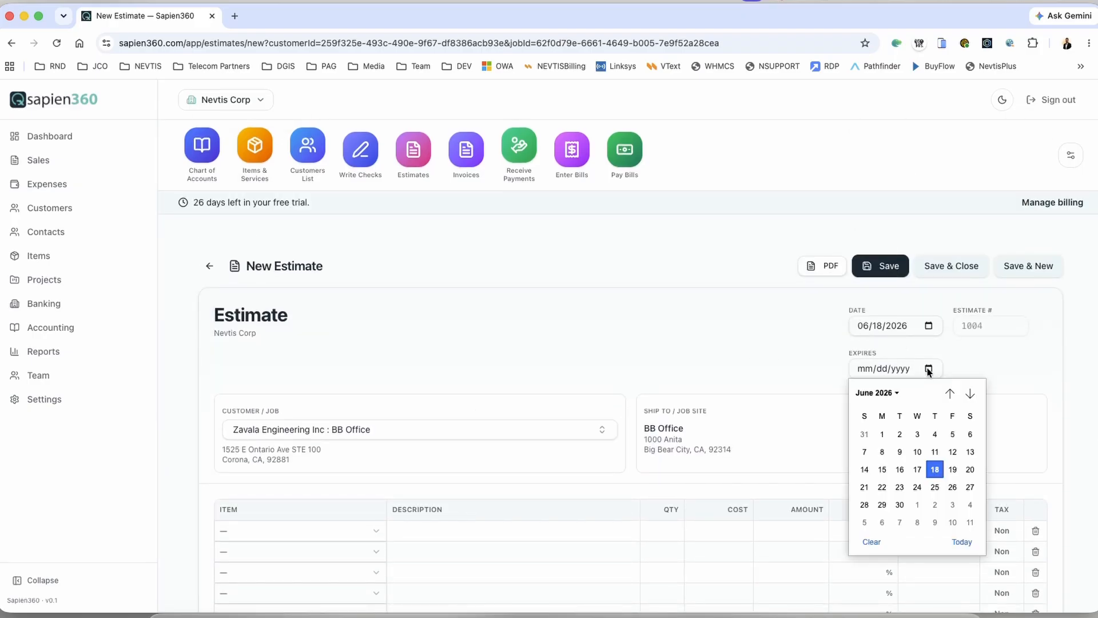
click(935, 504)
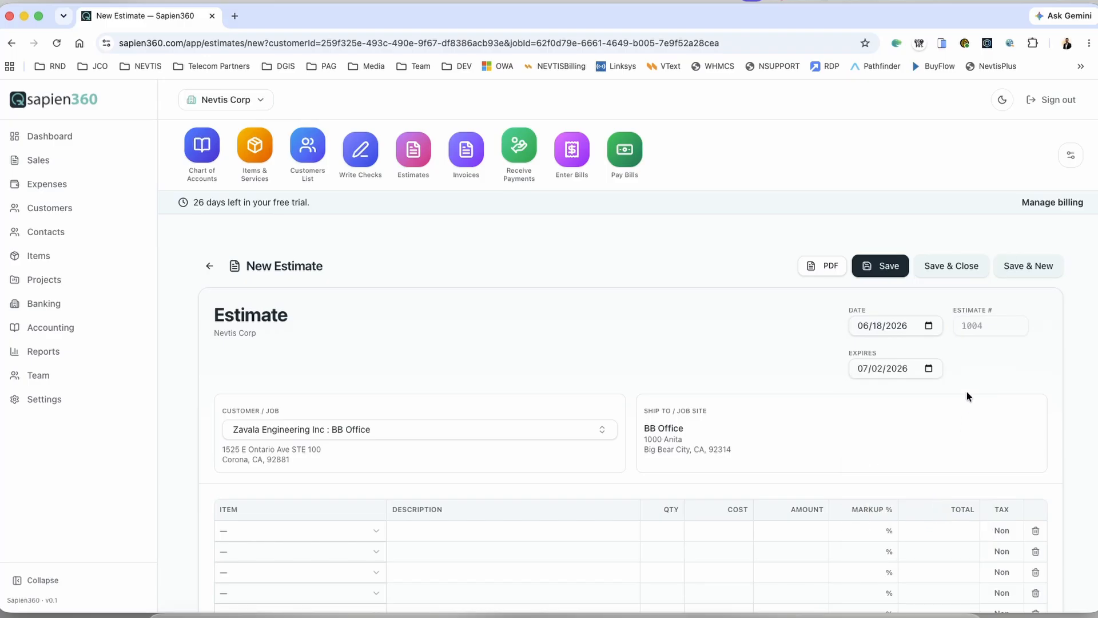
Step: Return to the Customers list
scroll(964, 380, down, 2)
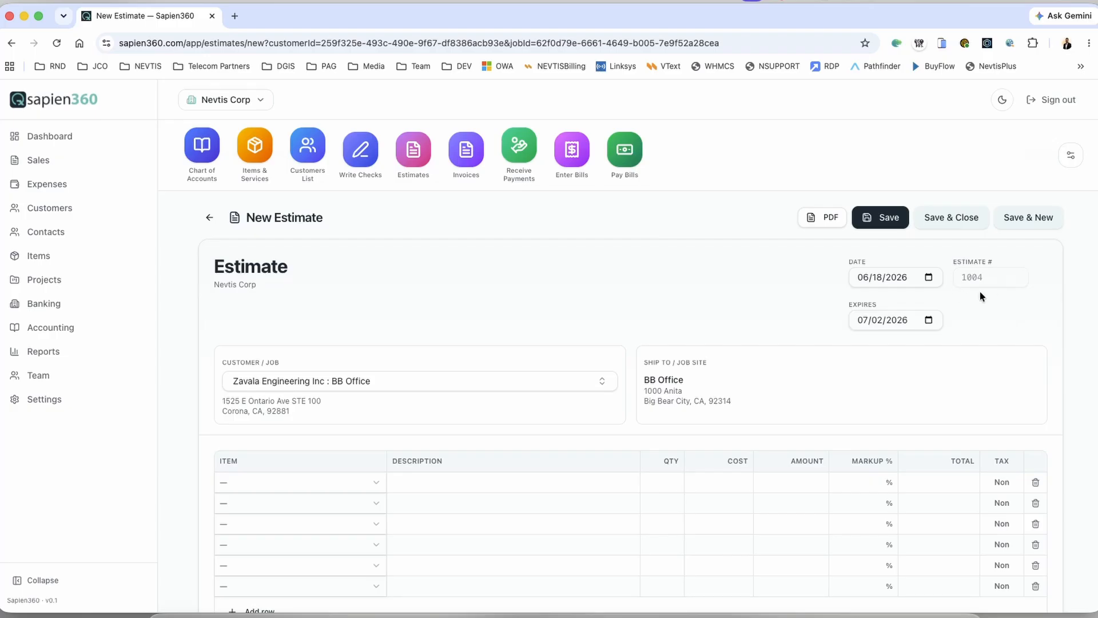
scroll(319, 447, down, 3)
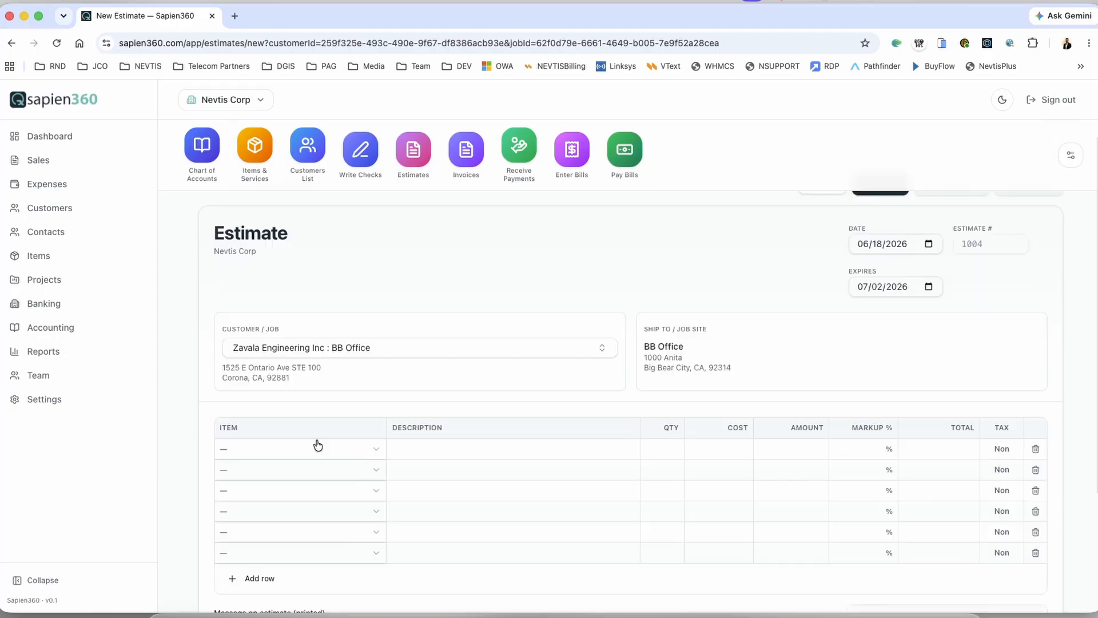
scroll(209, 327, up, 3)
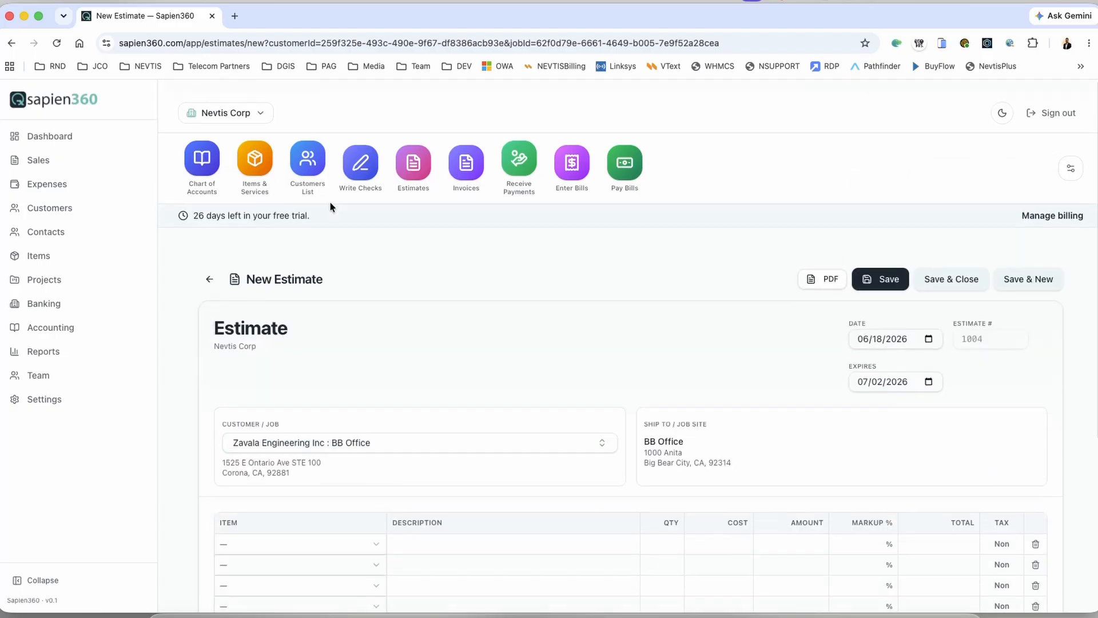
click(308, 148)
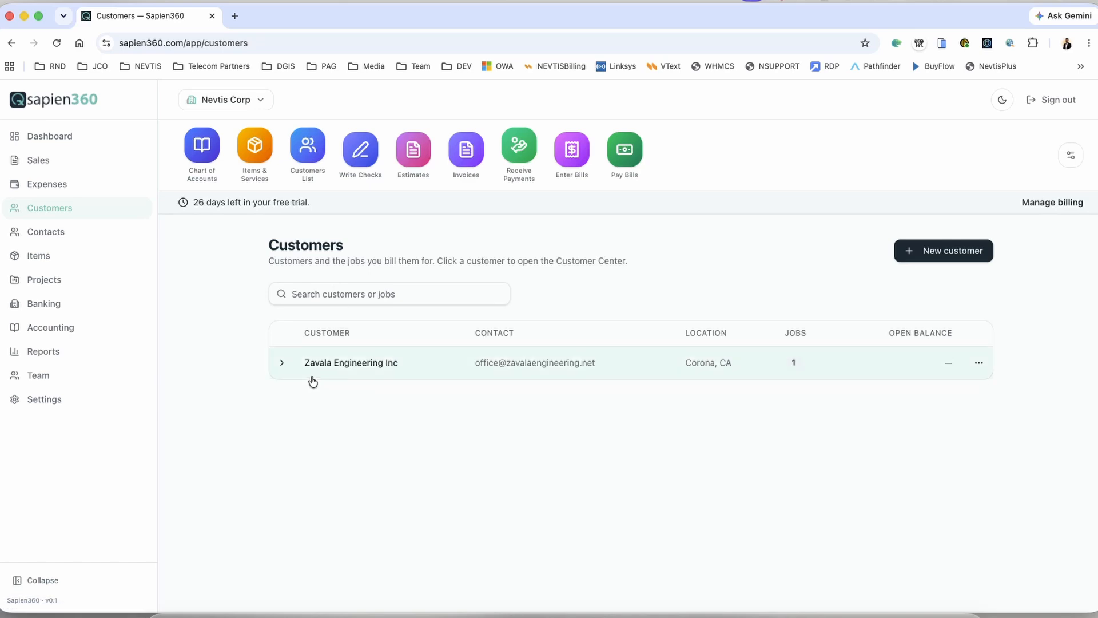
click(280, 363)
click(341, 393)
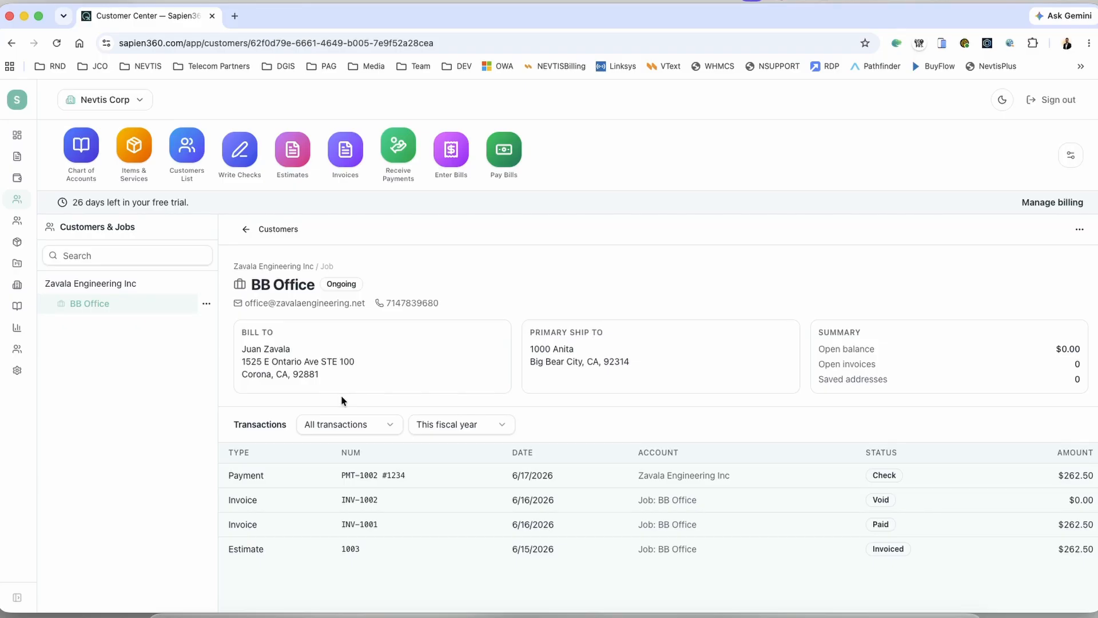
click(351, 549)
scroll(508, 378, down, 3)
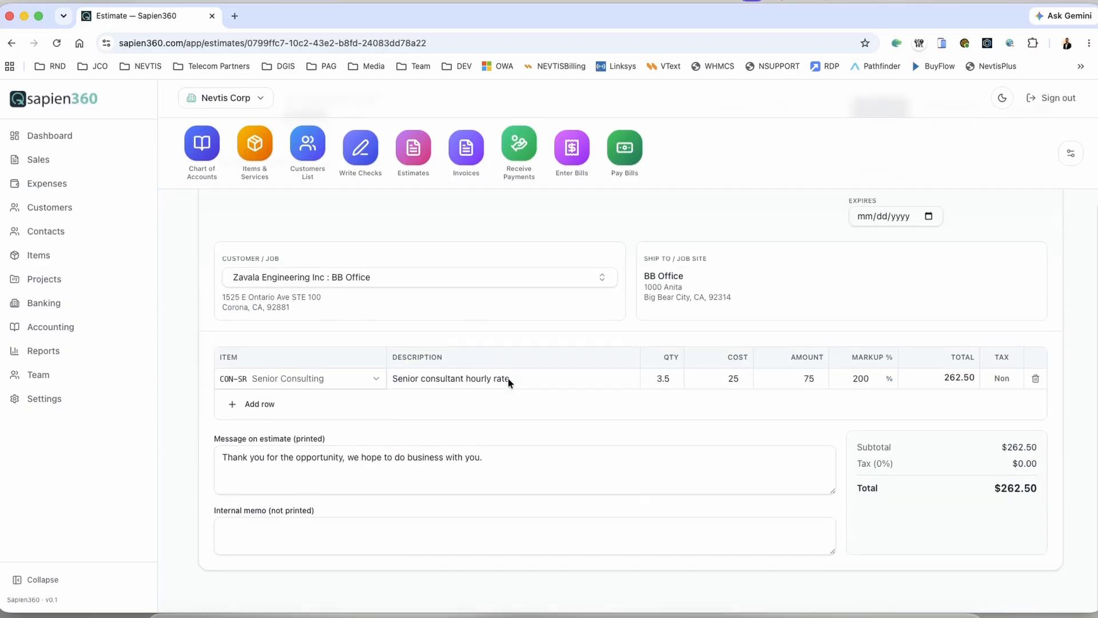
scroll(508, 379, up, 3)
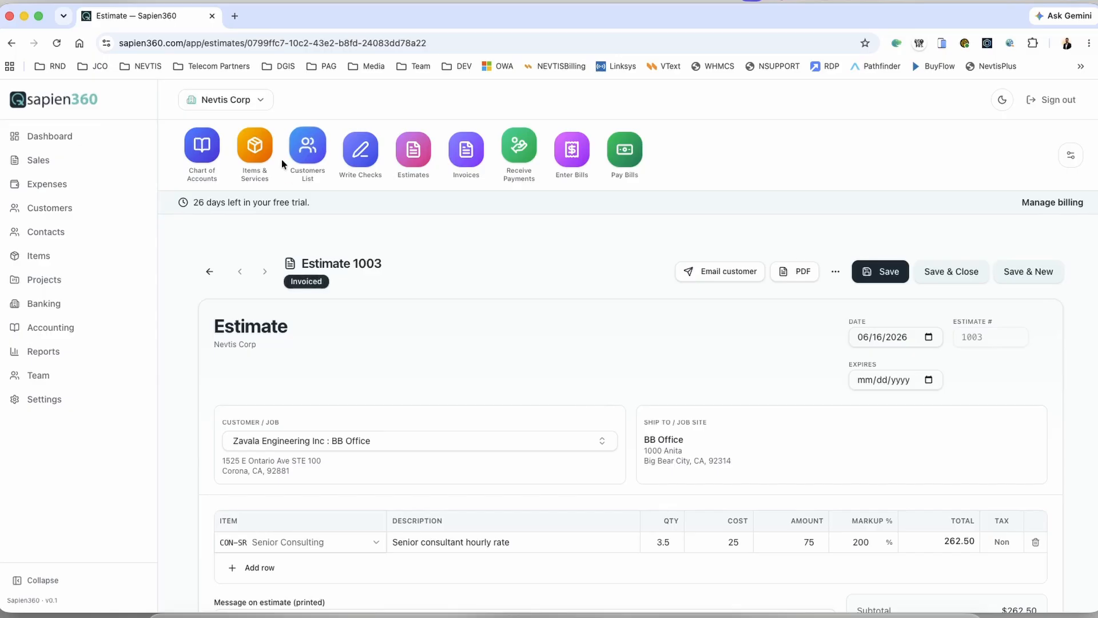
click(307, 148)
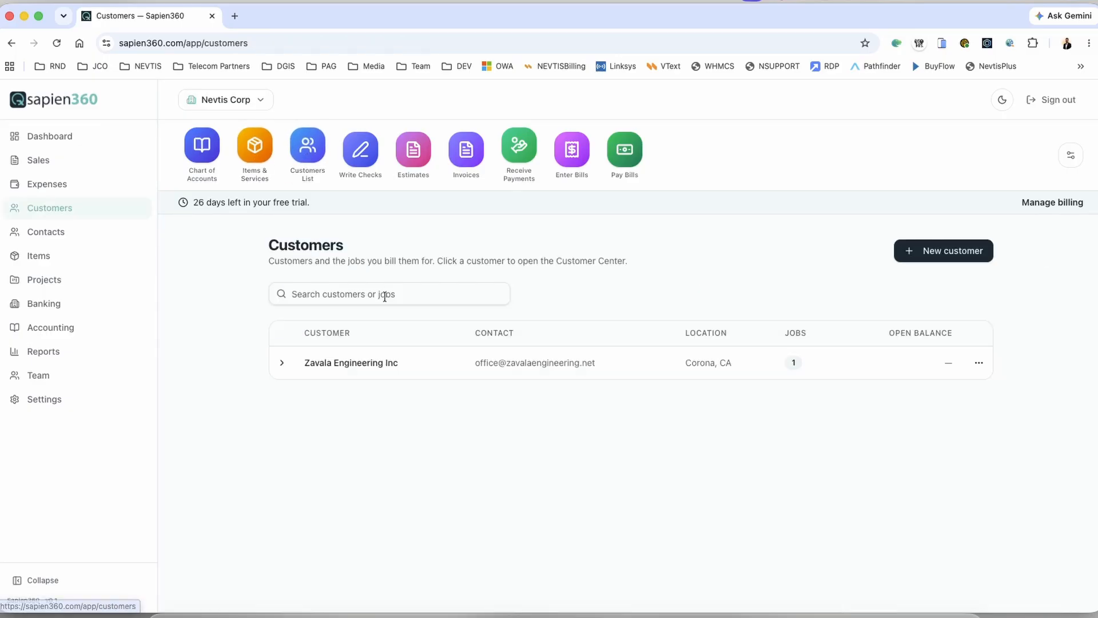
click(282, 363)
click(344, 391)
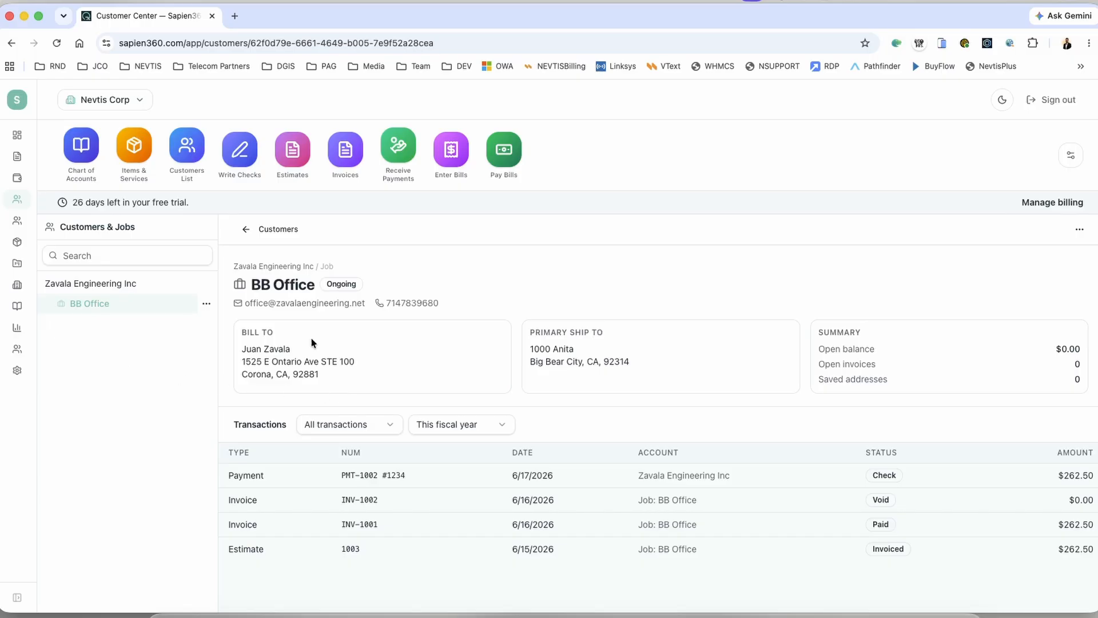
click(1079, 231)
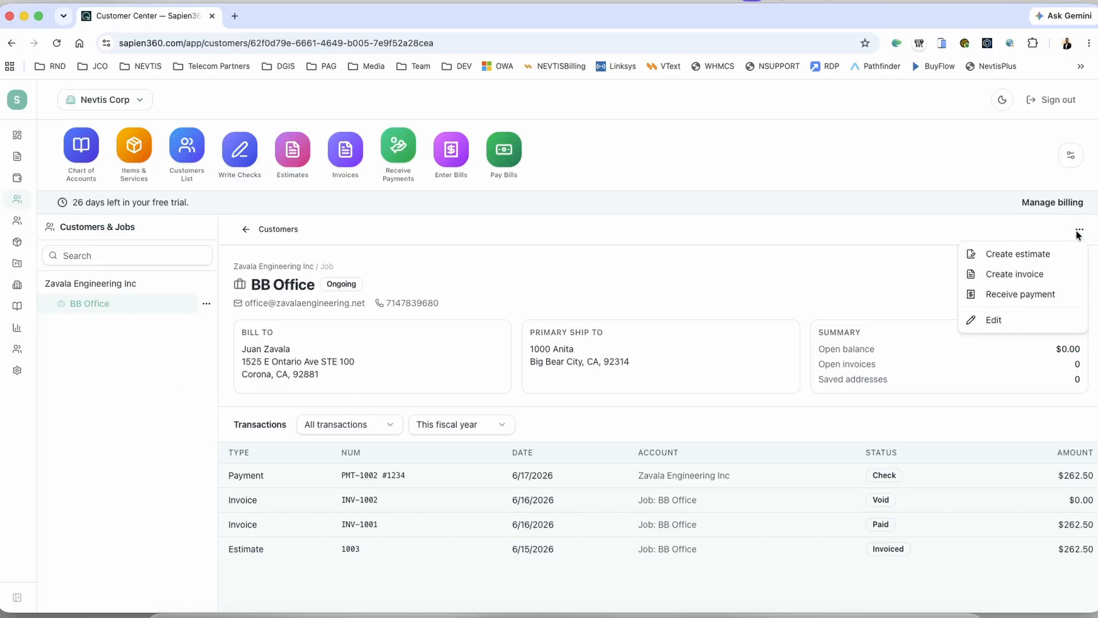
click(884, 235)
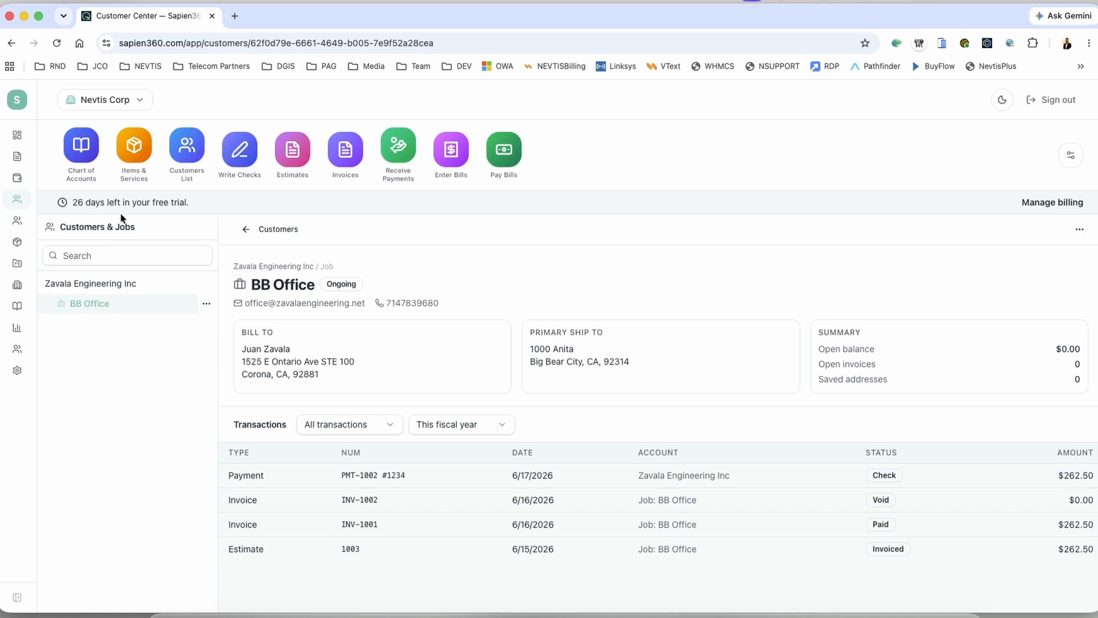
click(184, 156)
Step: Start a new customer with company name 'OC Landcare Inc'
click(954, 251)
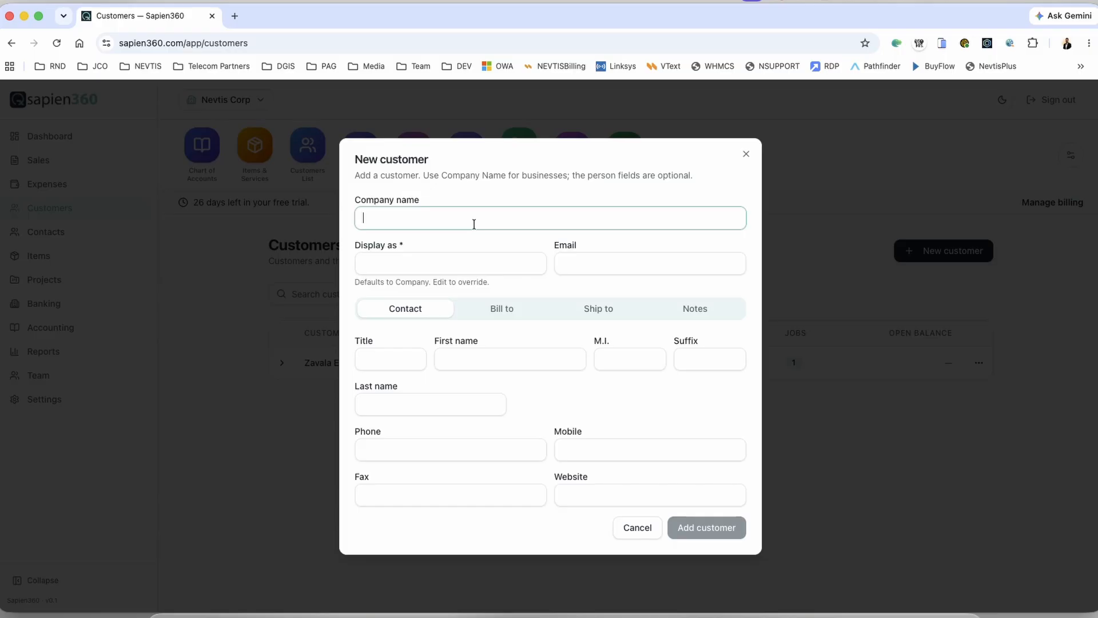
text(OC Lan)
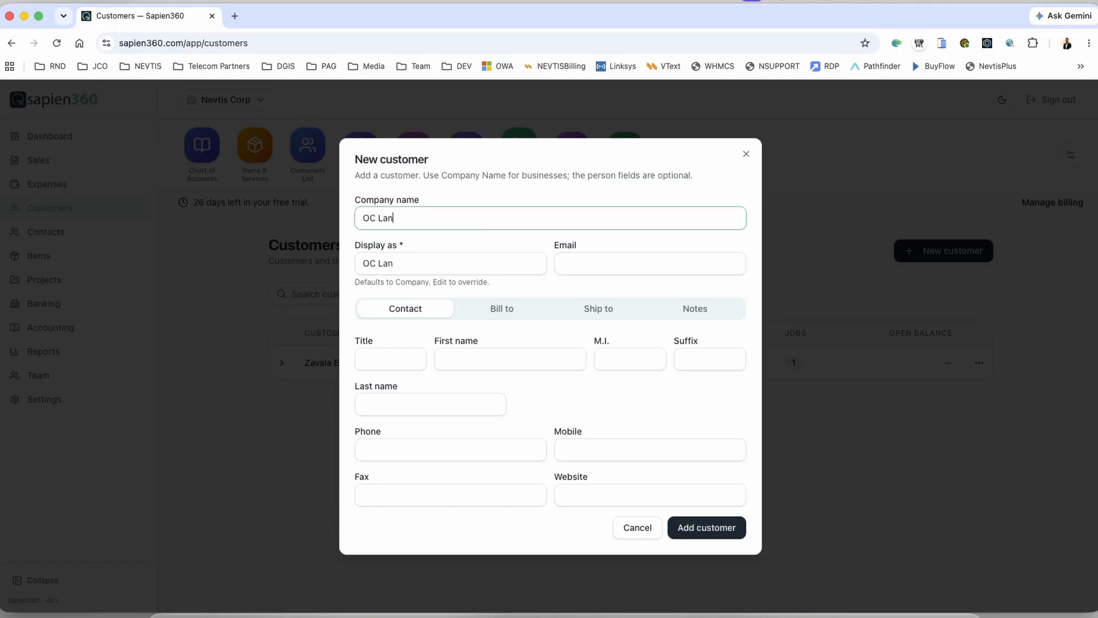
text(dcare inc)
key(Tab)
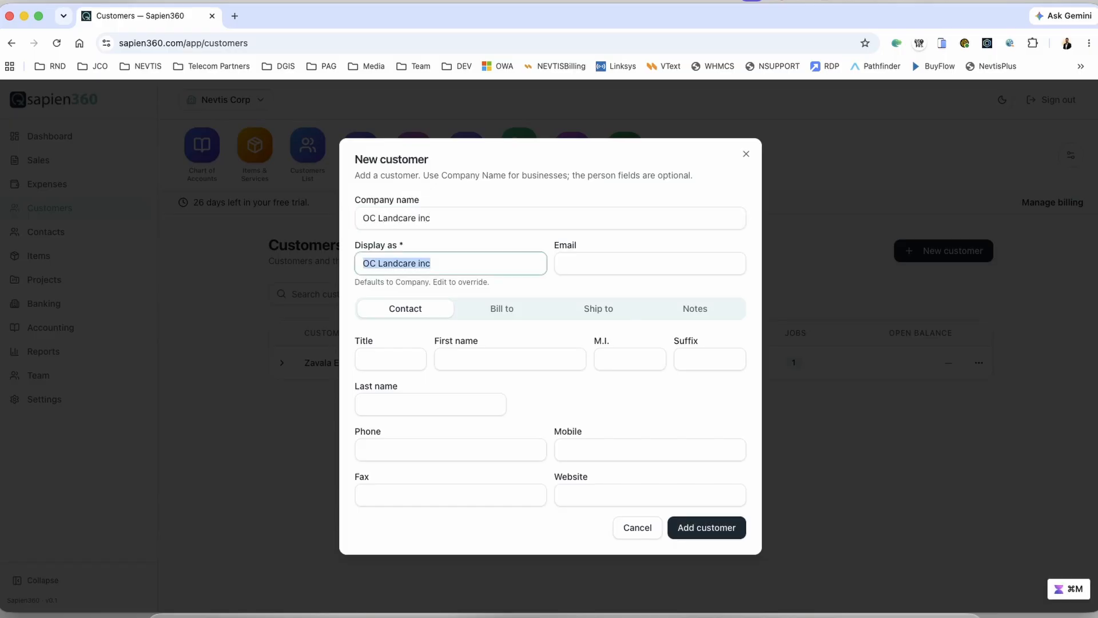
key(shift+Tab)
key(Right)
key(BackSpace)
key(BackSpace)
key(BackSpace)
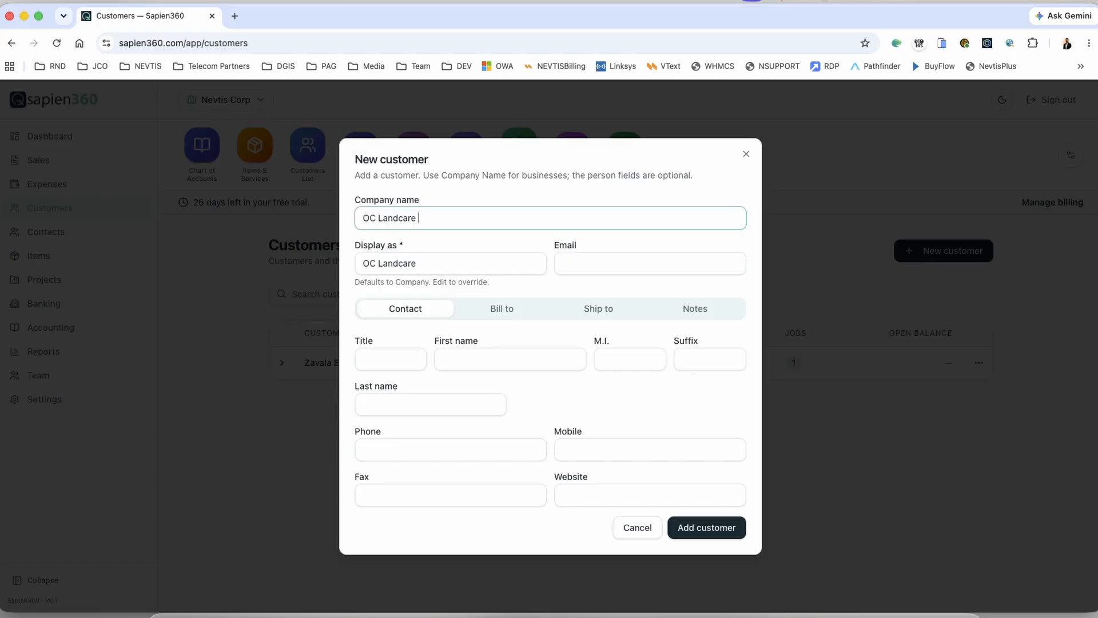
text(Inc)
key(Tab)
key(Tab)
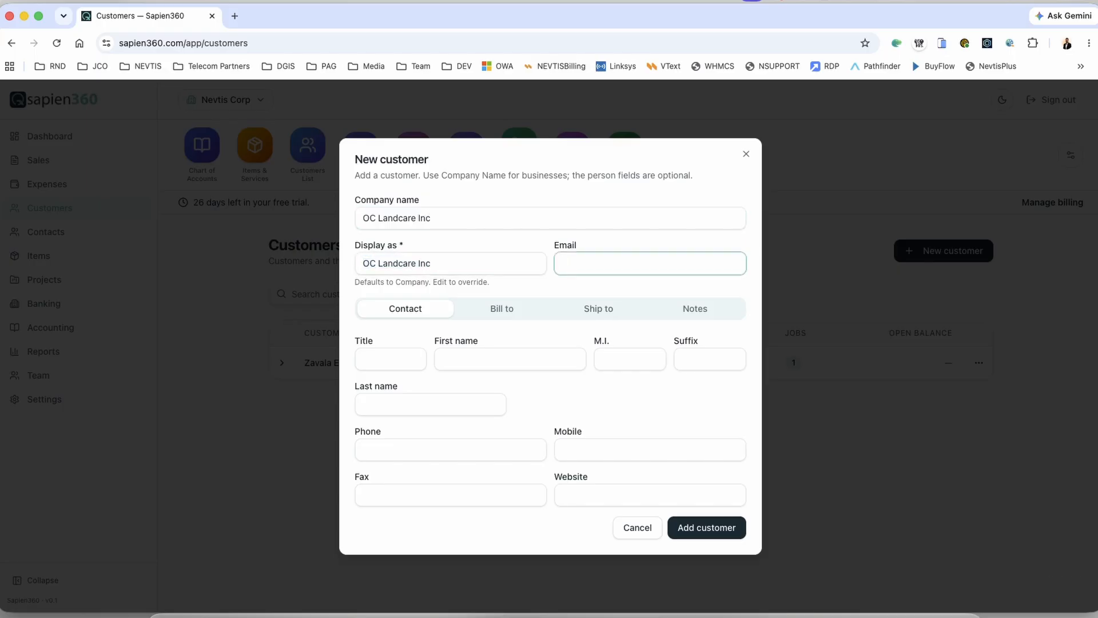
Step: Fill in the contact's e-mail, first name, last name and phone number
key(Tab)
key(Tab)
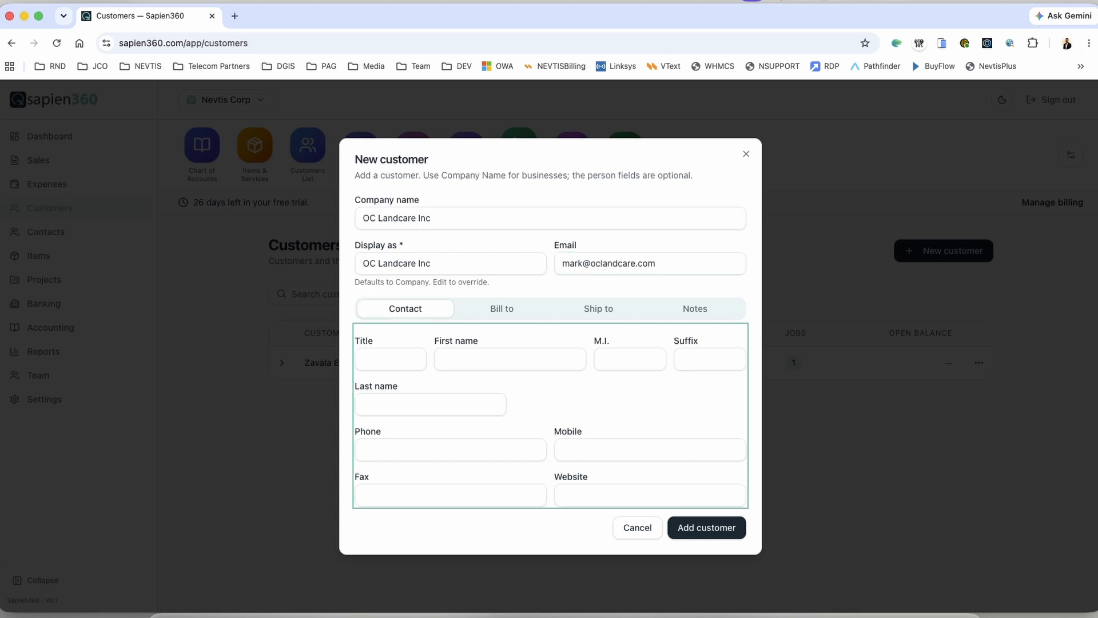
key(Tab)
key(Tab)
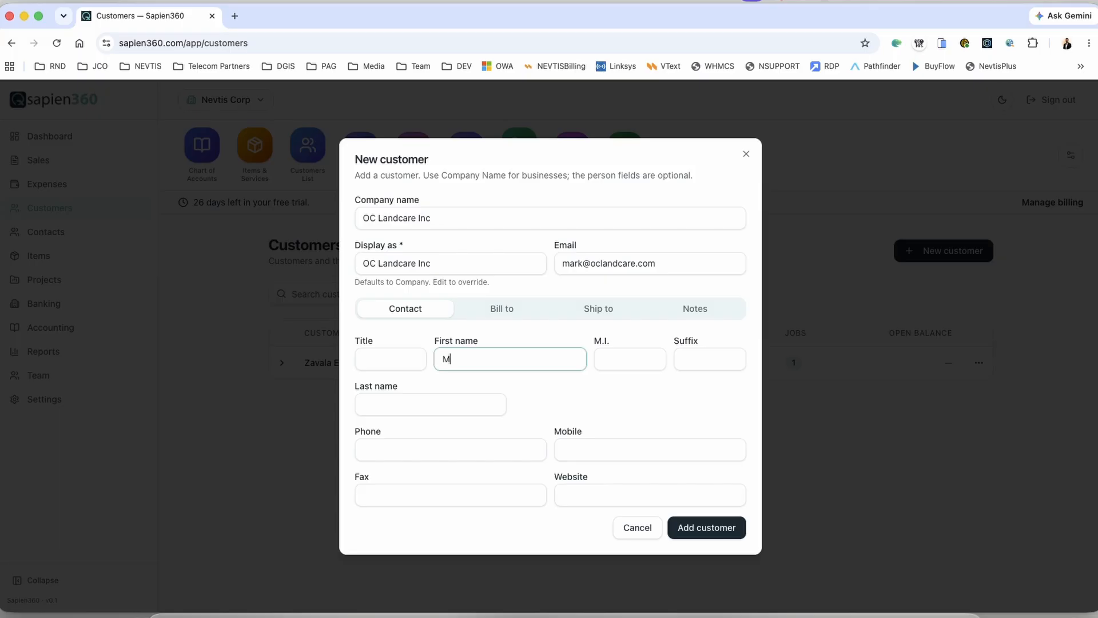
key(Tab)
key(Tab)
key(Tab)
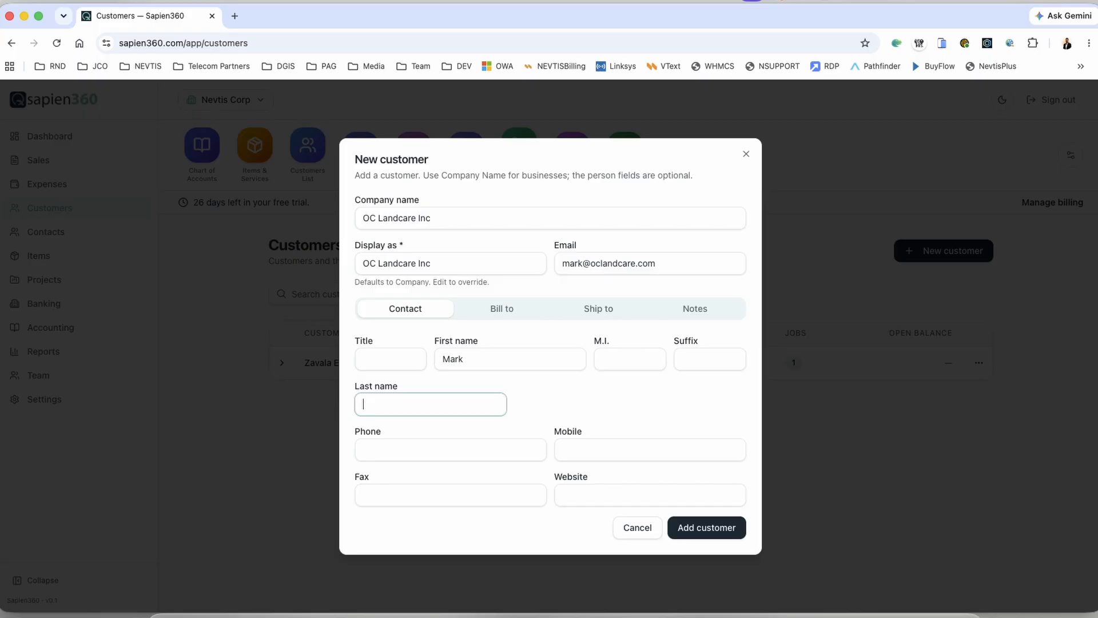
key(Tab)
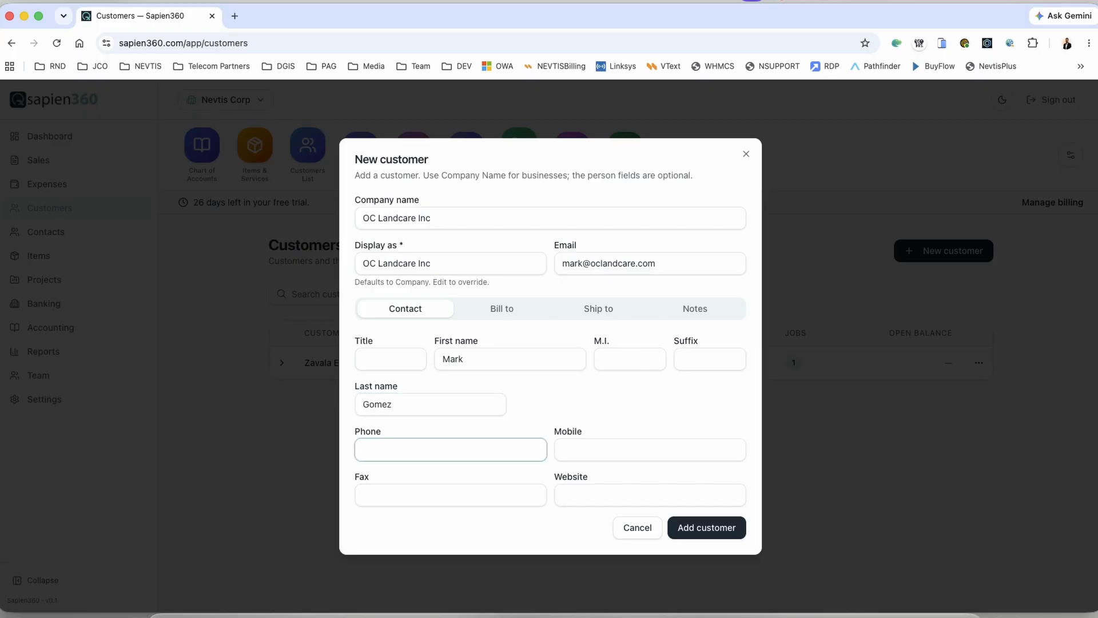
key(Tab)
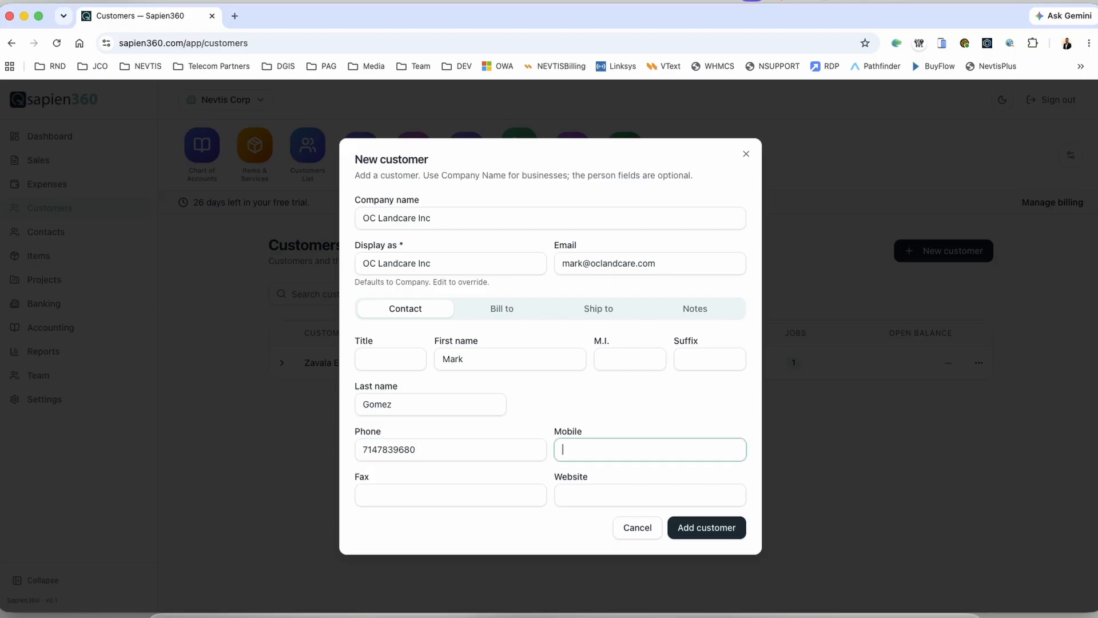
click(506, 312)
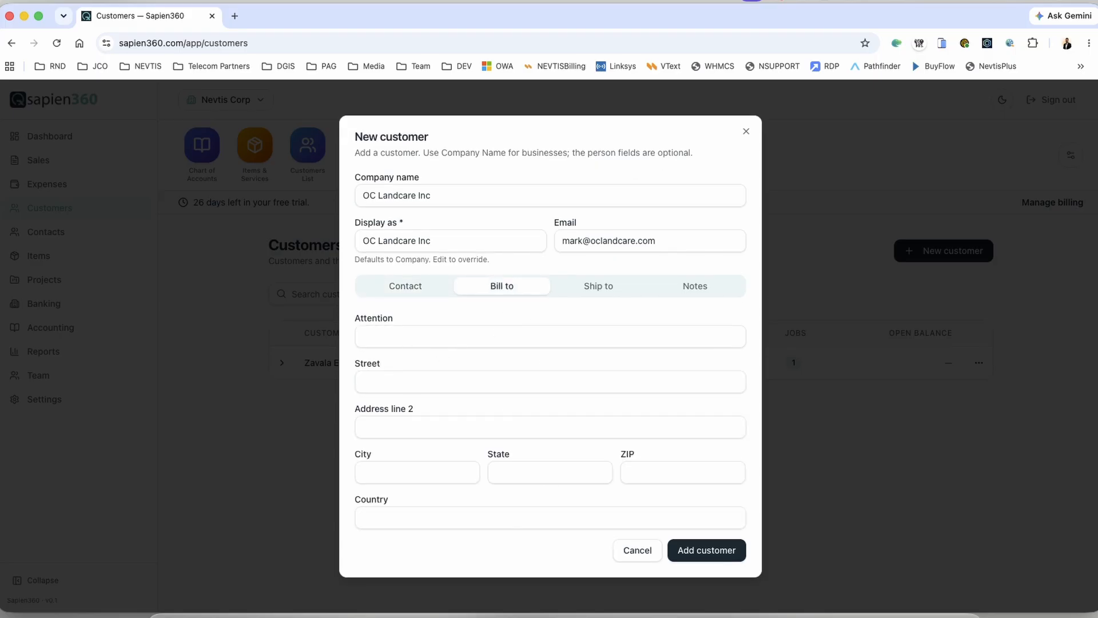
key(super+Tab)
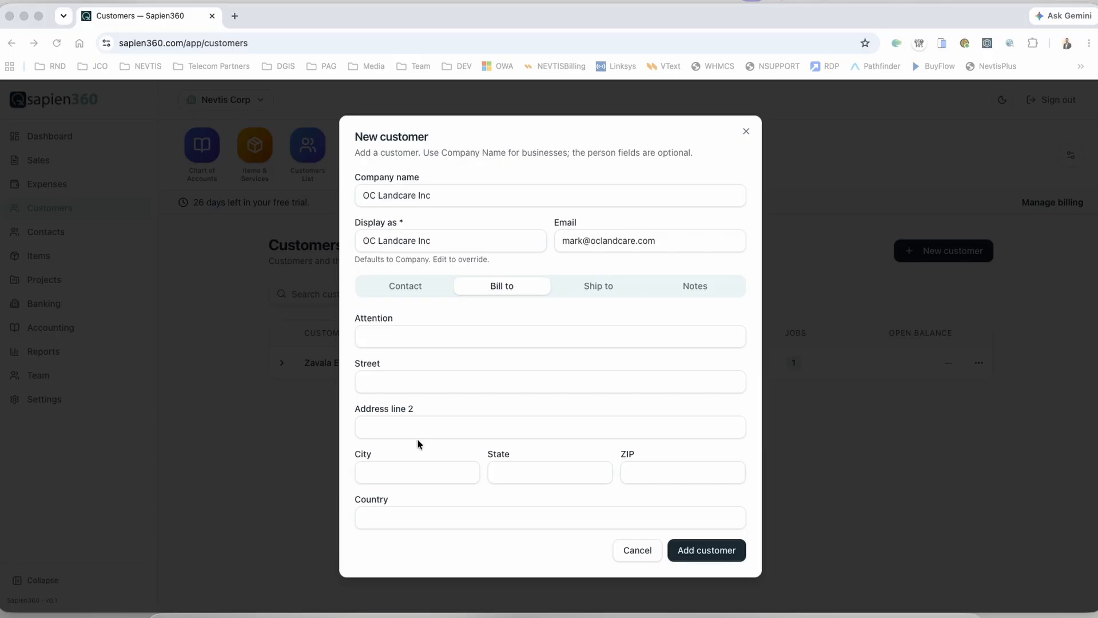
click(413, 384)
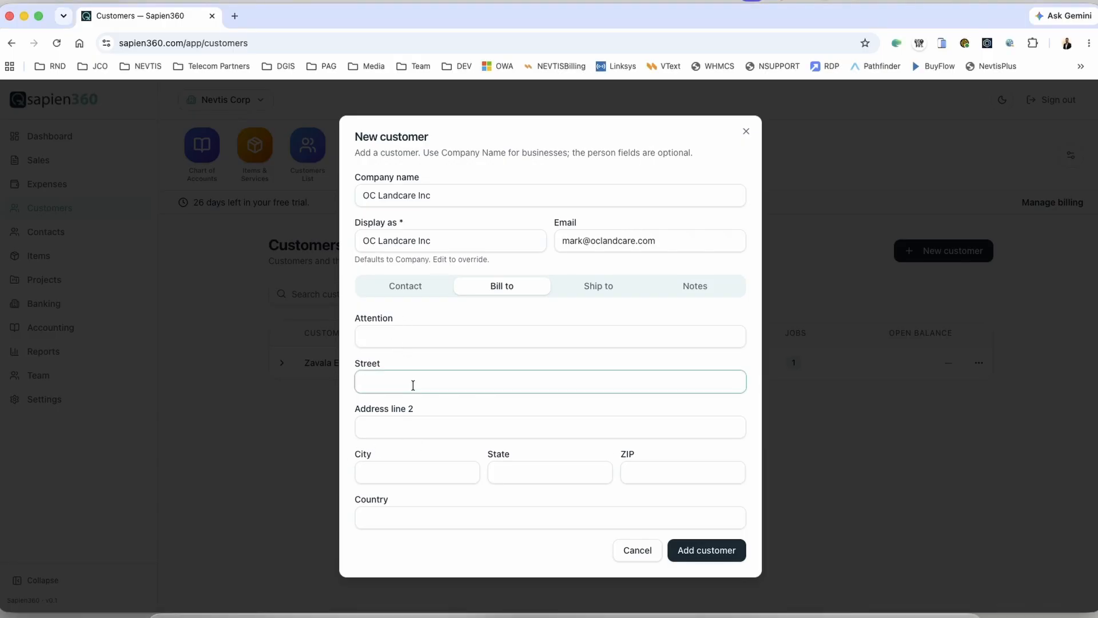
key(Tab)
key(Tab)
text(Santa Ana)
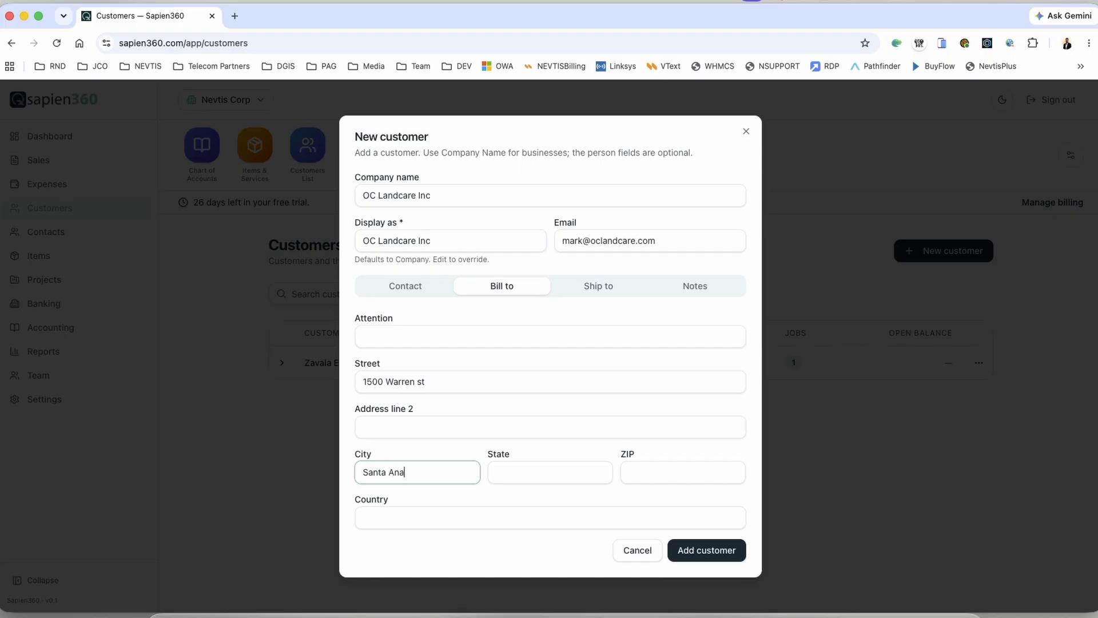
key(Tab)
text(CA)
key(Tab)
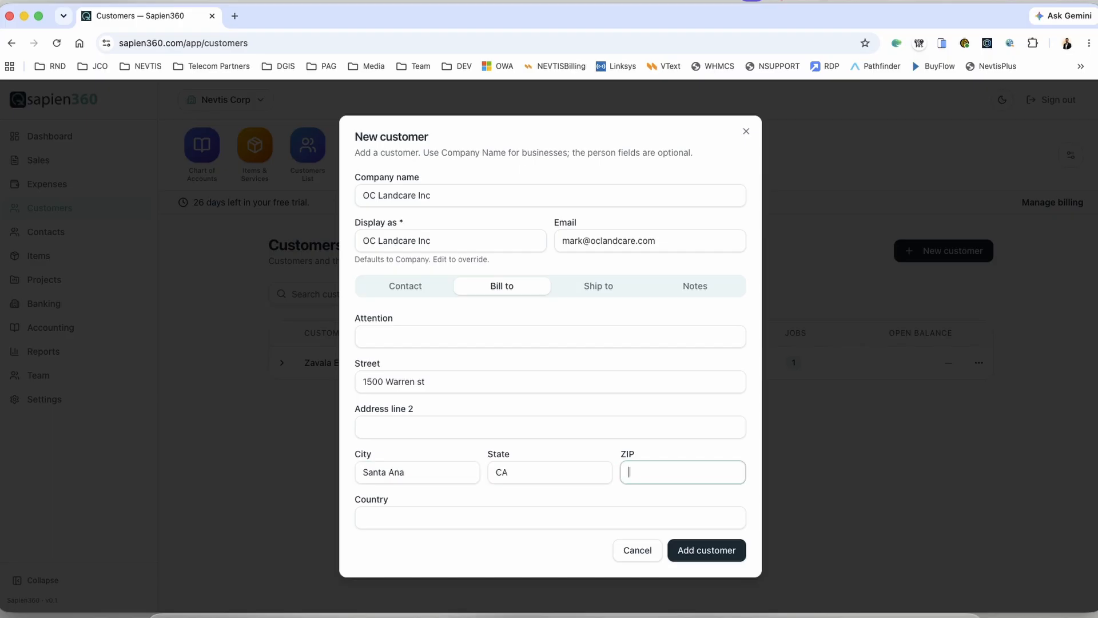
text(92840)
click(600, 285)
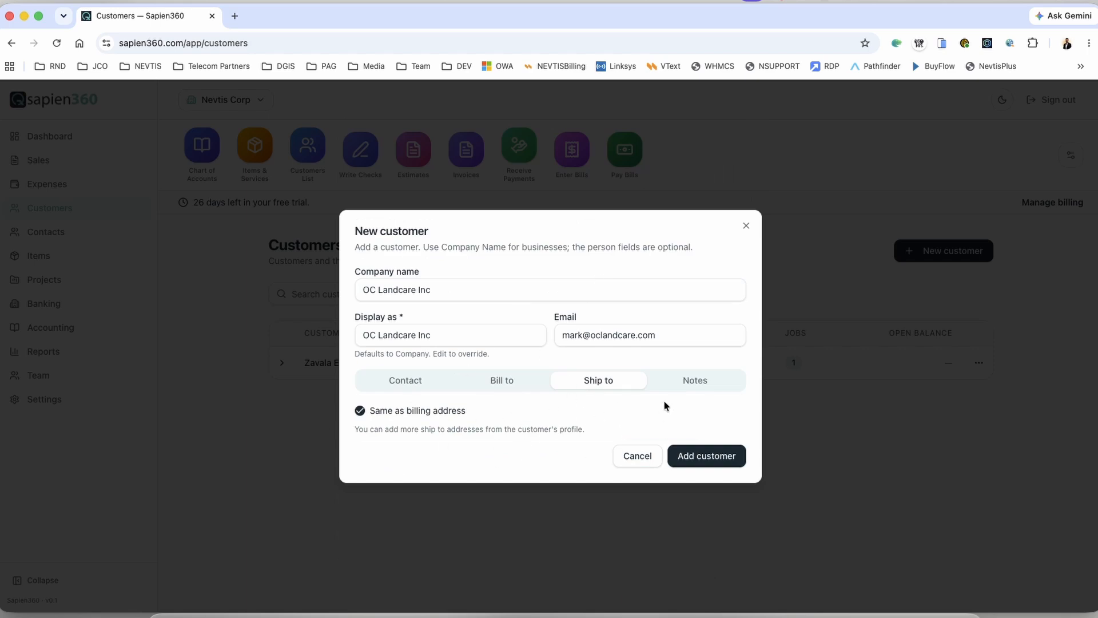
Step: Set OC Landcare Inc's terms to Net 30 and add the customer
click(704, 381)
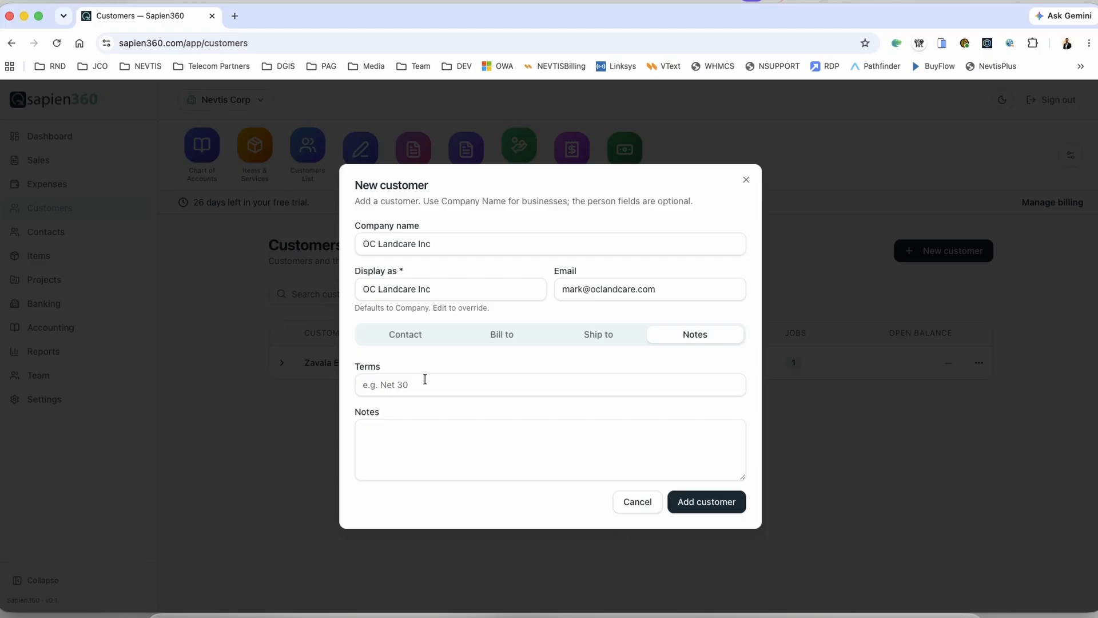
click(459, 385)
text(Net 3)
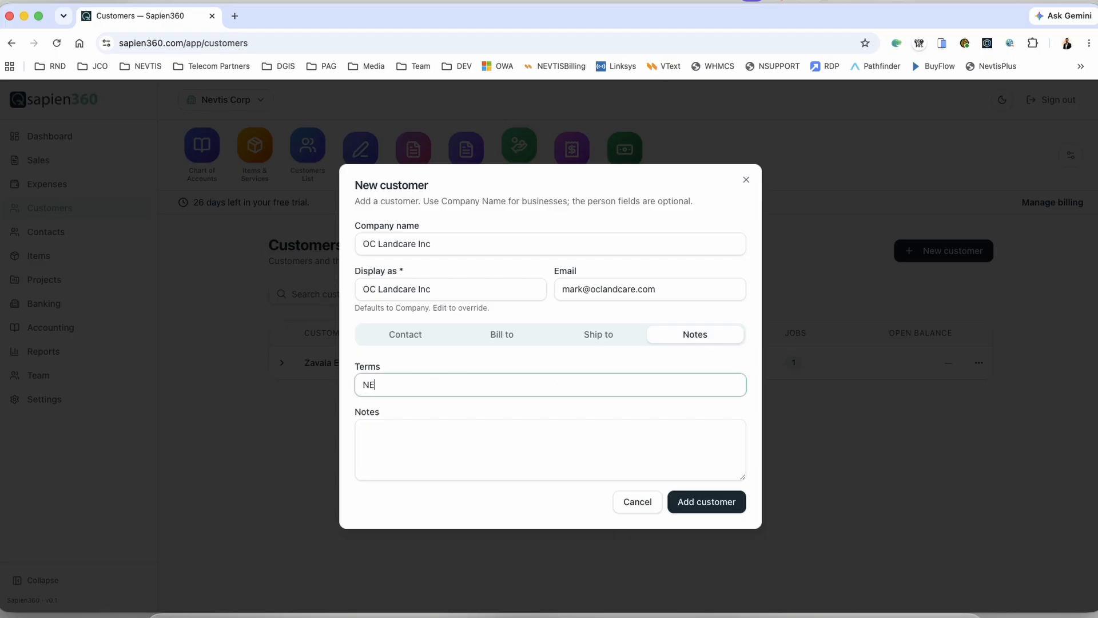
text(0)
click(718, 504)
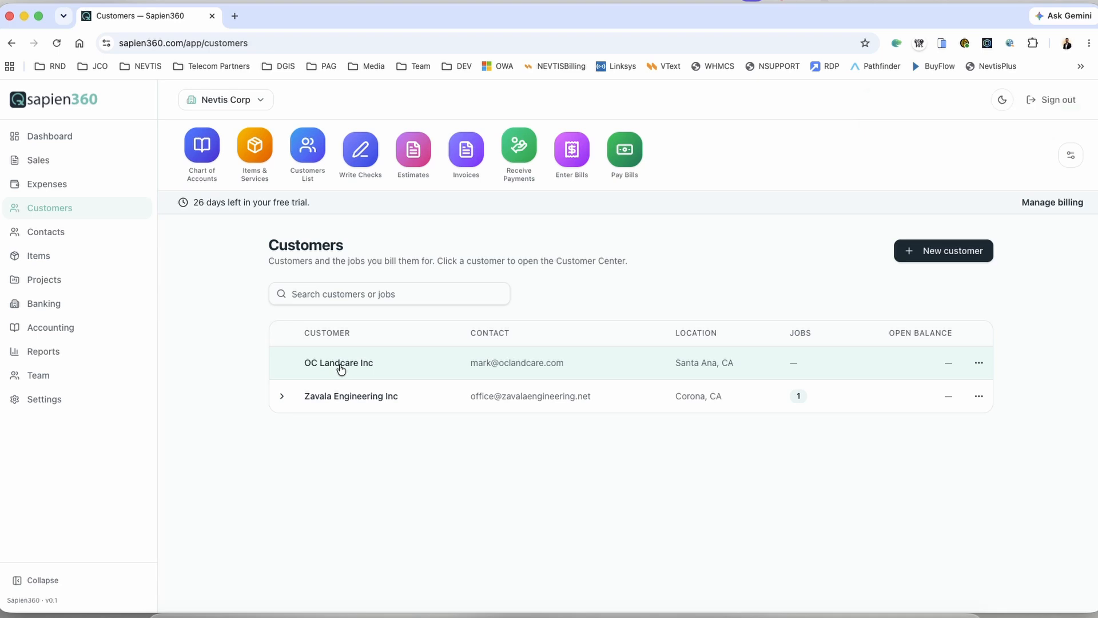
Step: Open the Add job form from OC Landcare Inc's actions menu
click(281, 397)
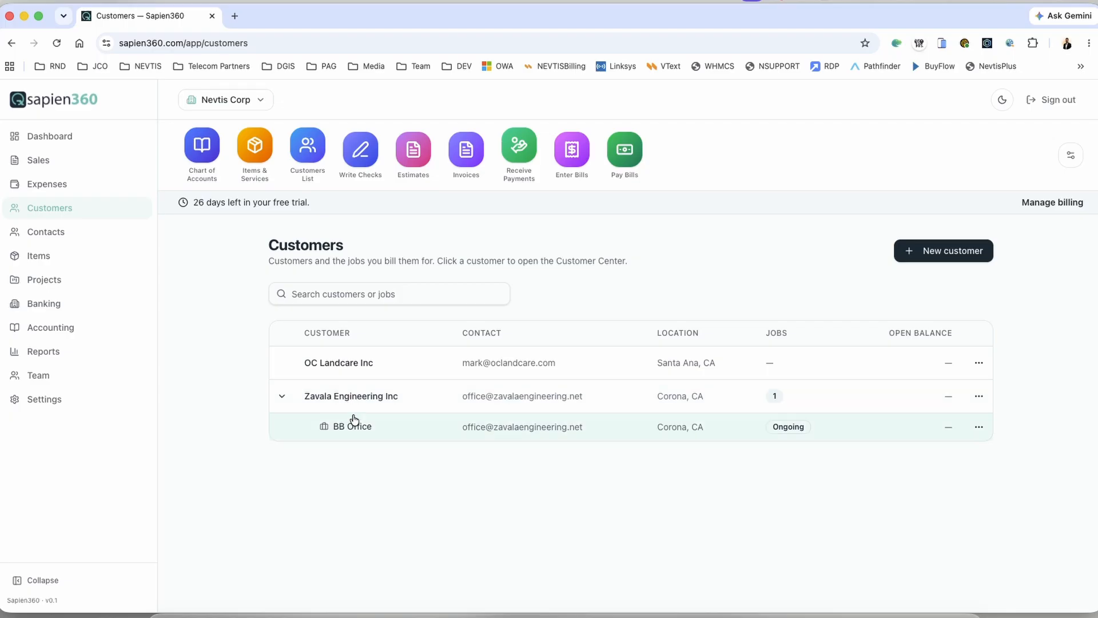
click(980, 363)
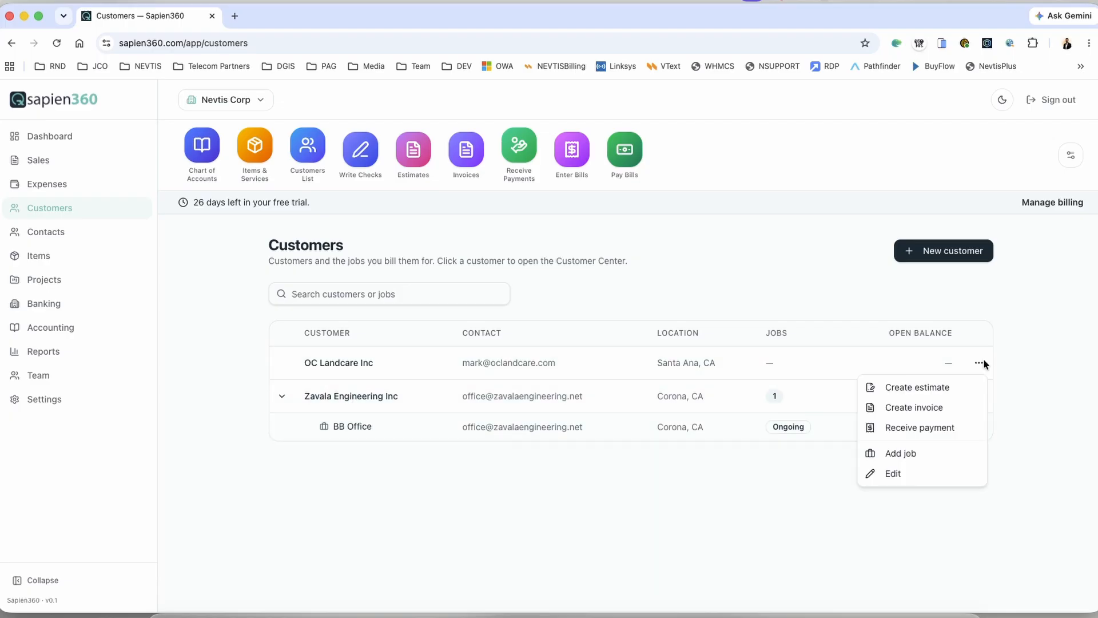
click(898, 455)
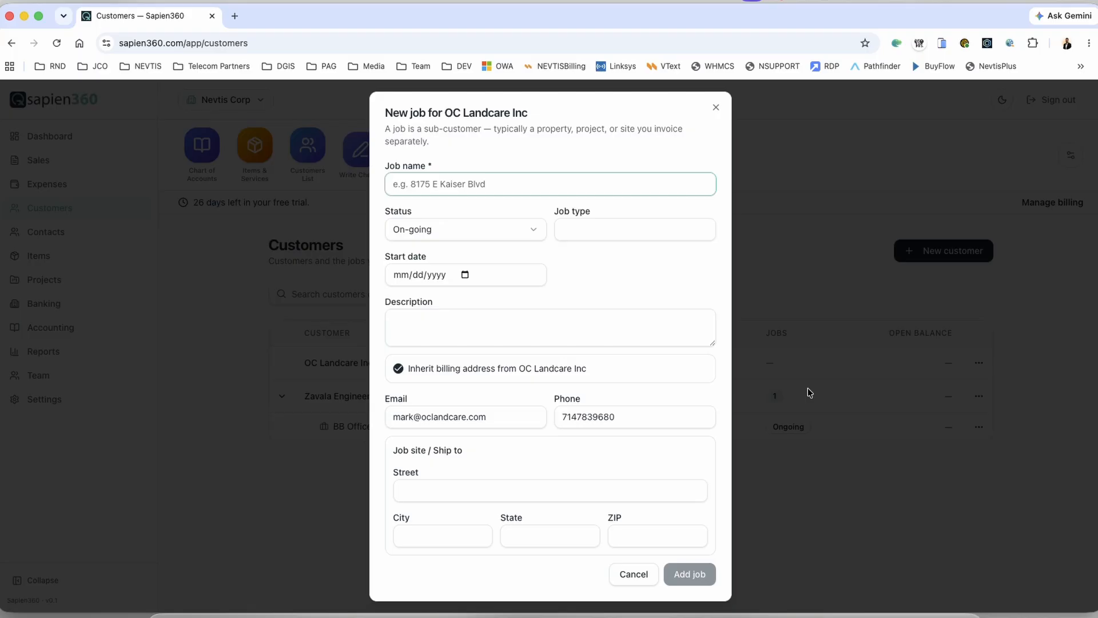
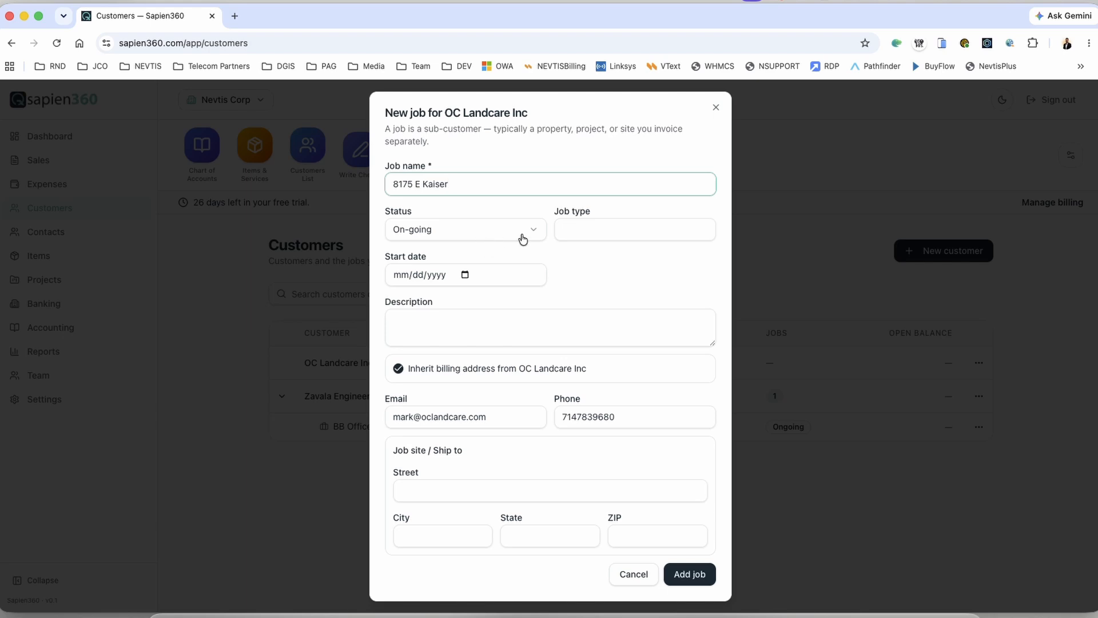
click(404, 276)
click(466, 279)
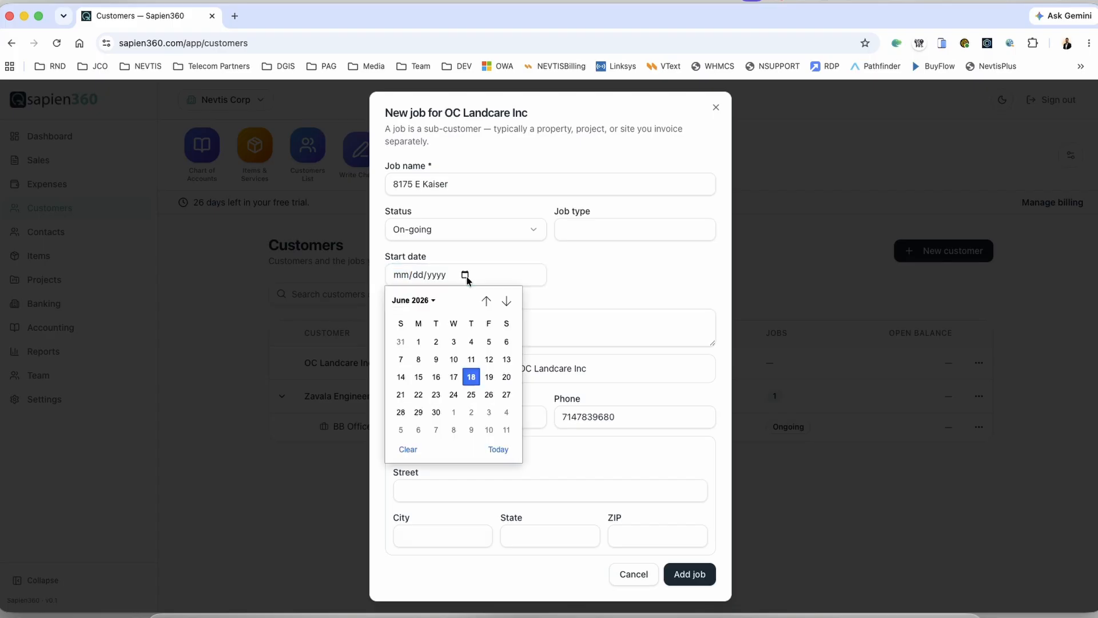
click(471, 376)
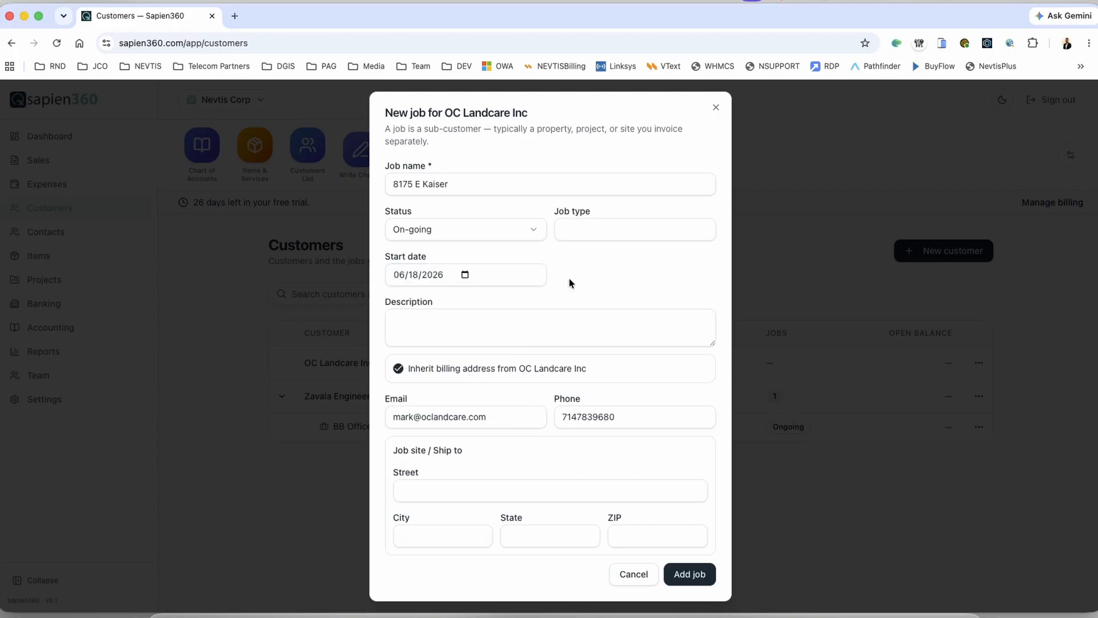
click(588, 233)
text(Consulting)
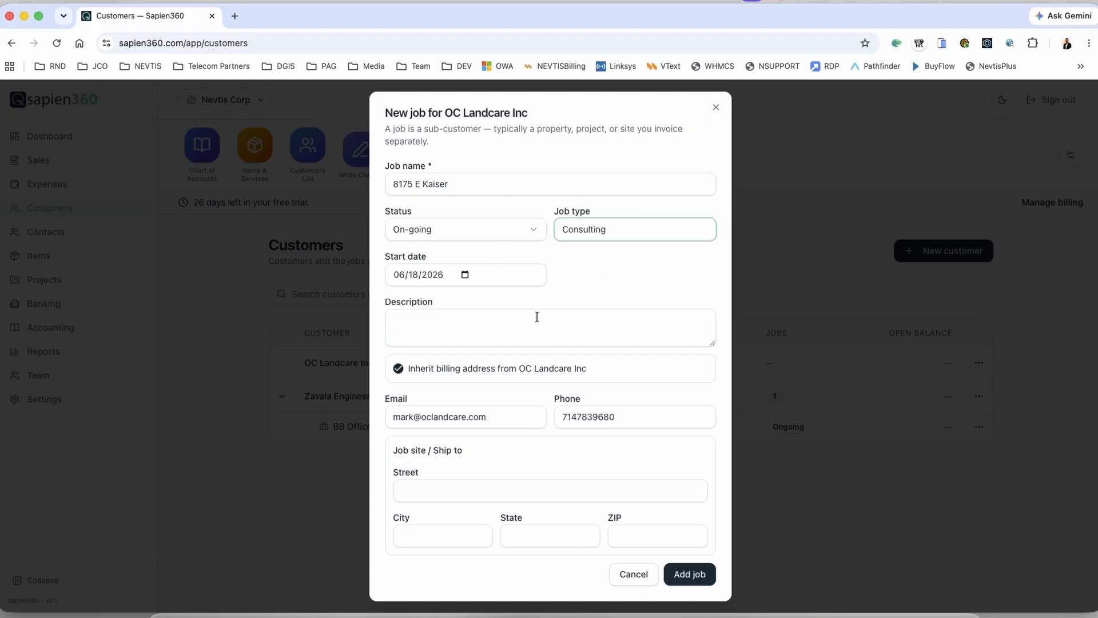
click(462, 331)
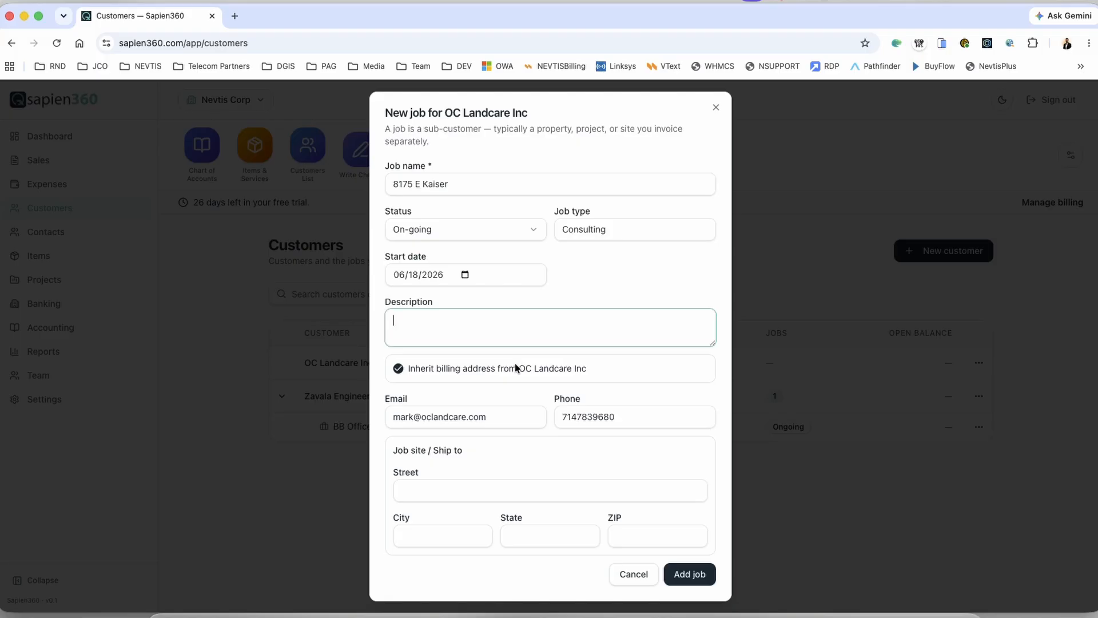
click(472, 492)
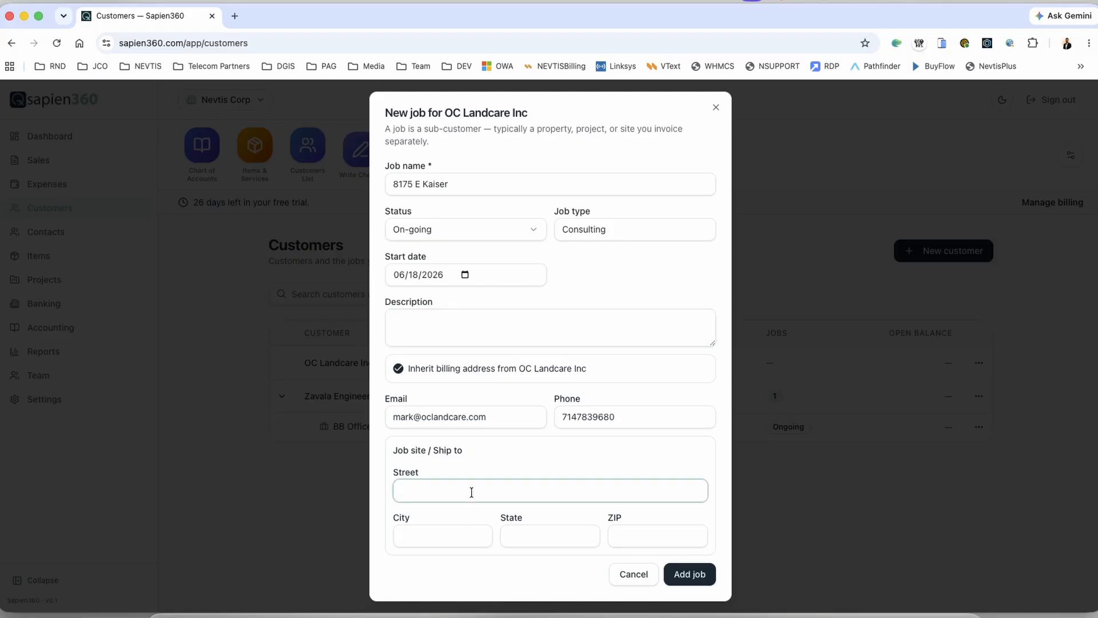
key(Tab)
text(Anaheim)
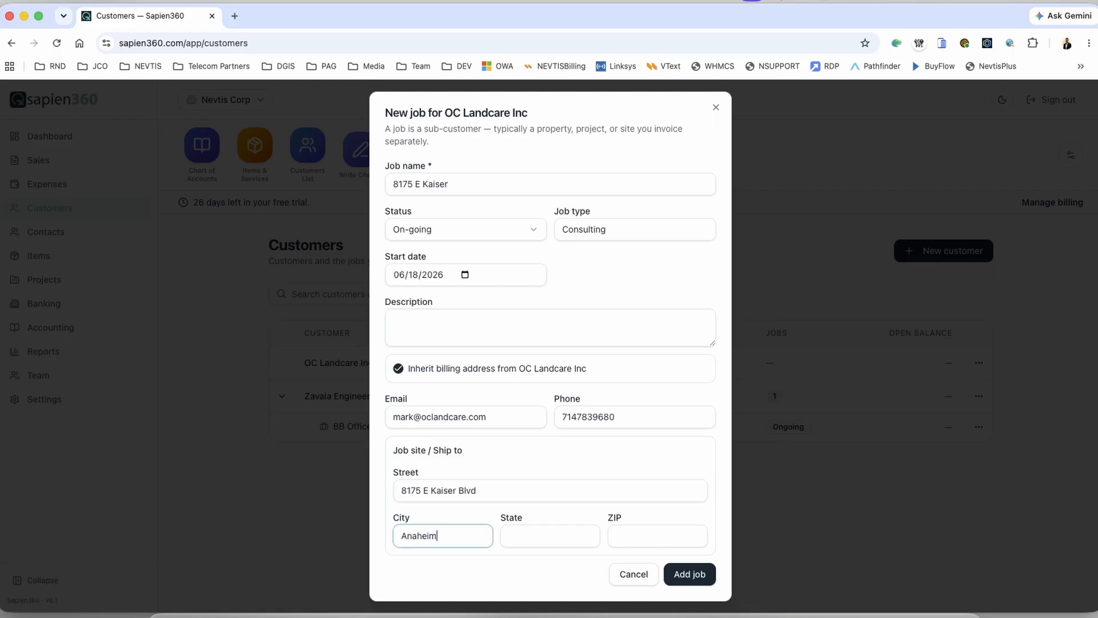
key(Tab)
text(CA)
key(Tab)
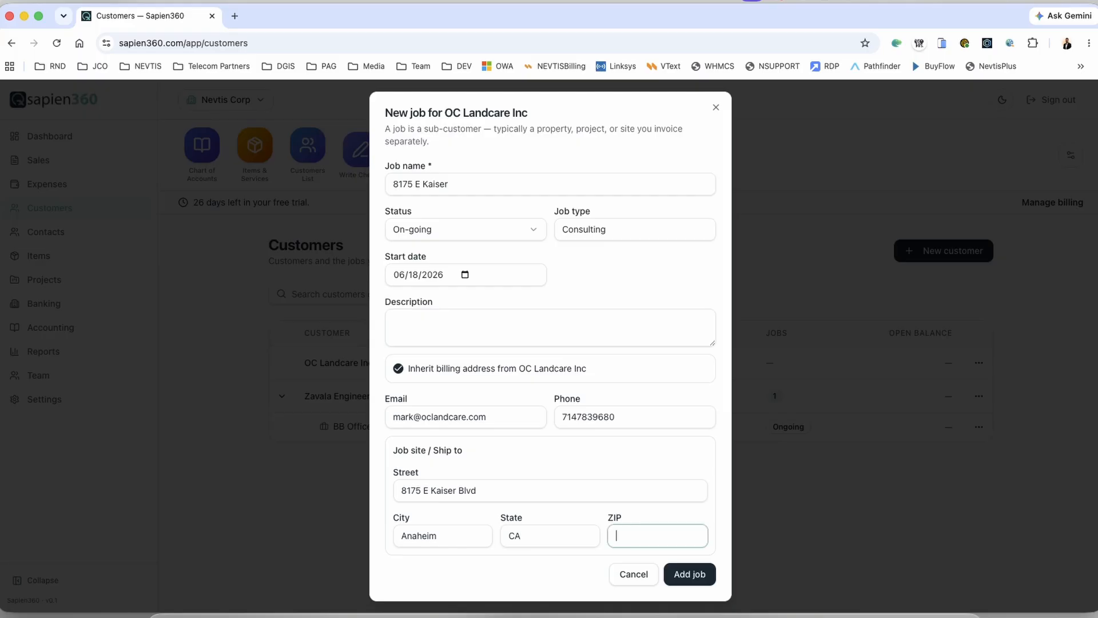
text(92808)
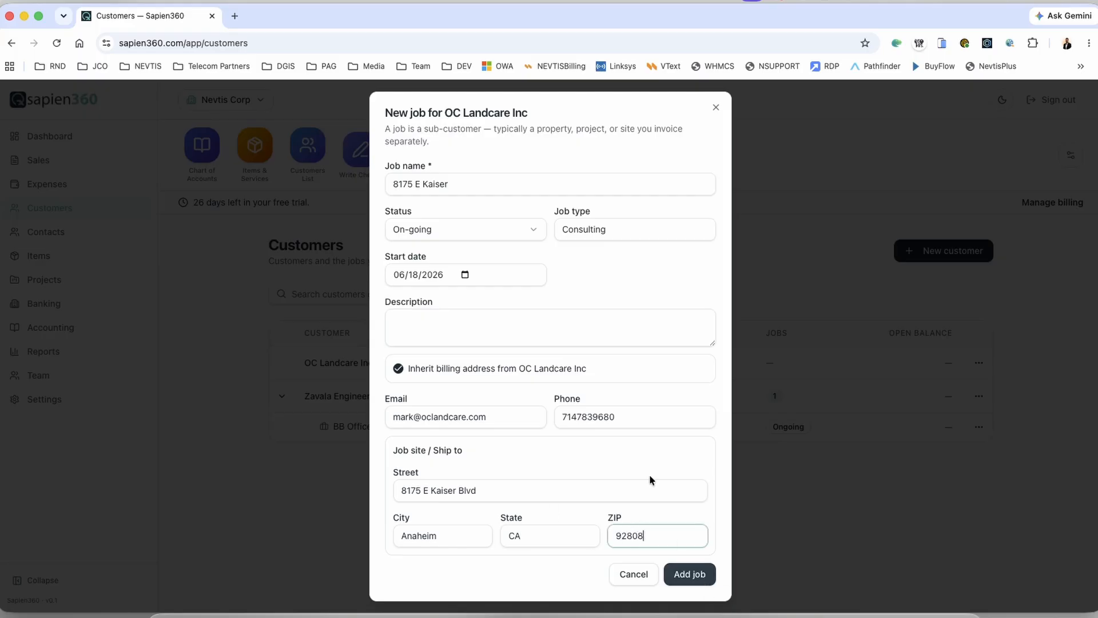
click(704, 584)
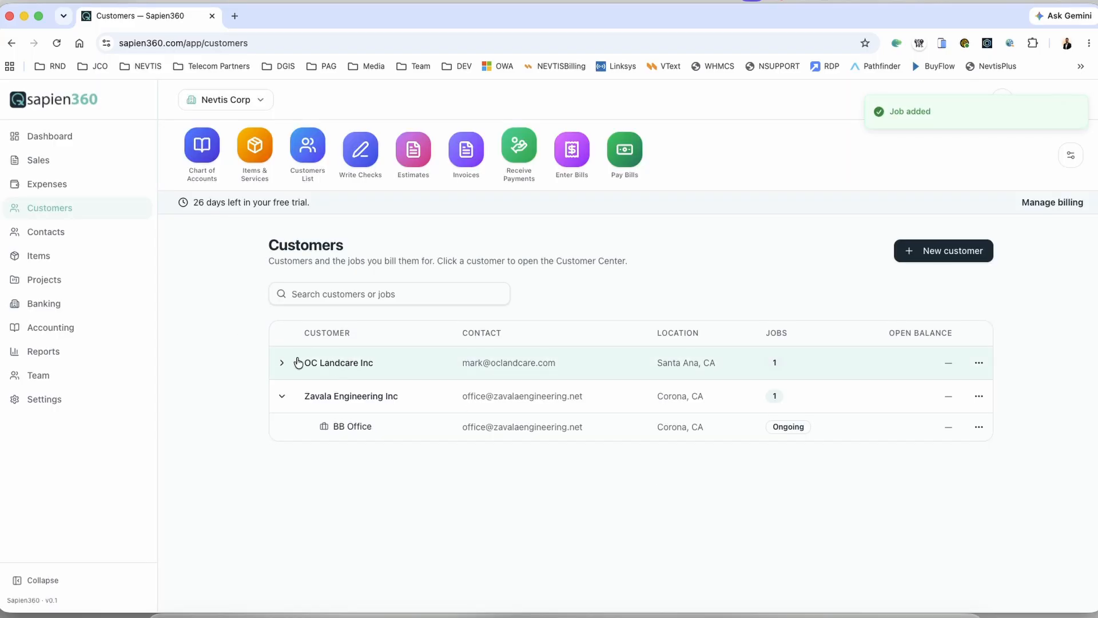
click(282, 363)
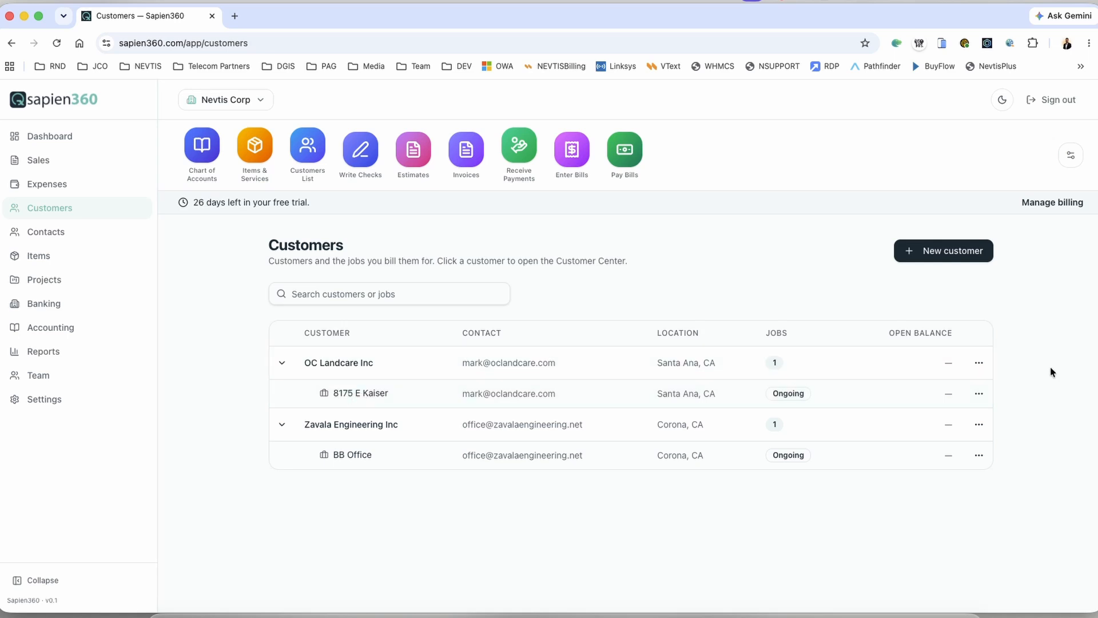
click(979, 363)
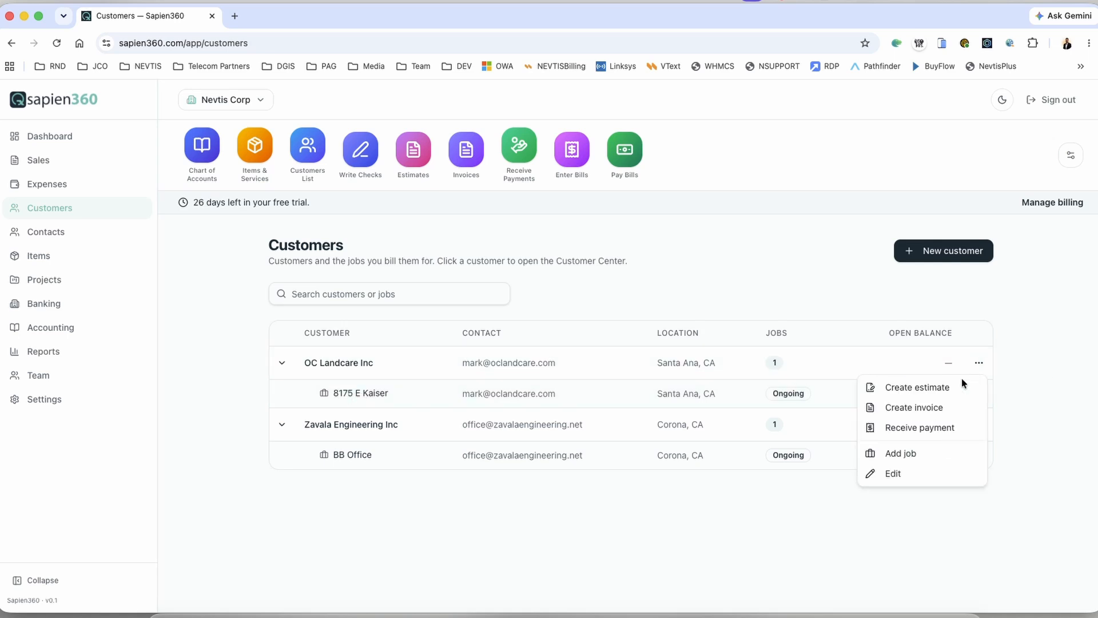
click(917, 449)
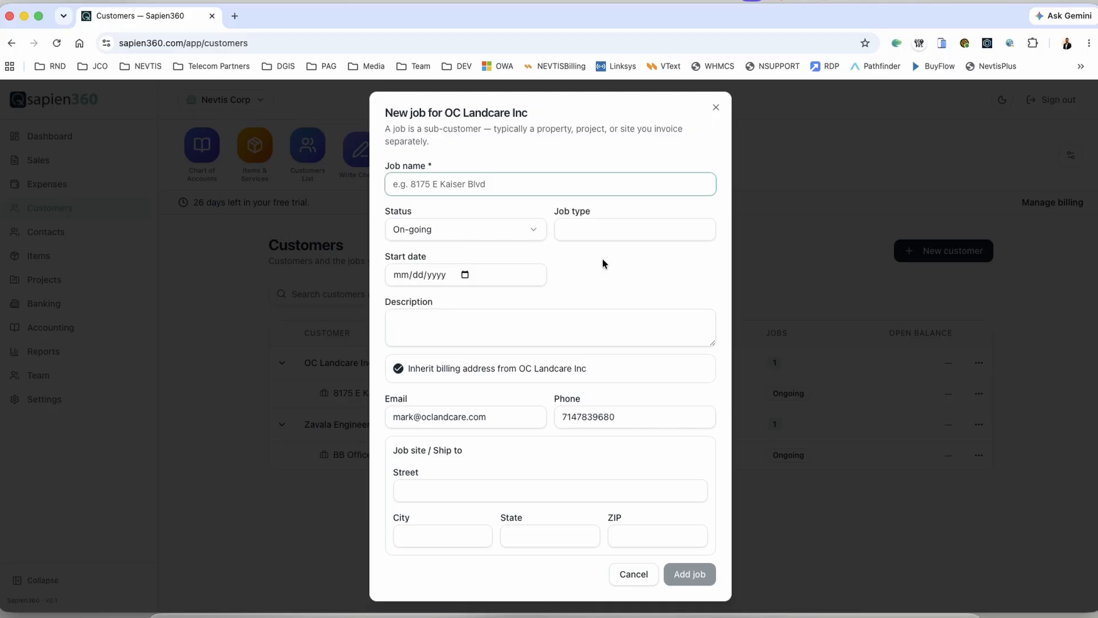
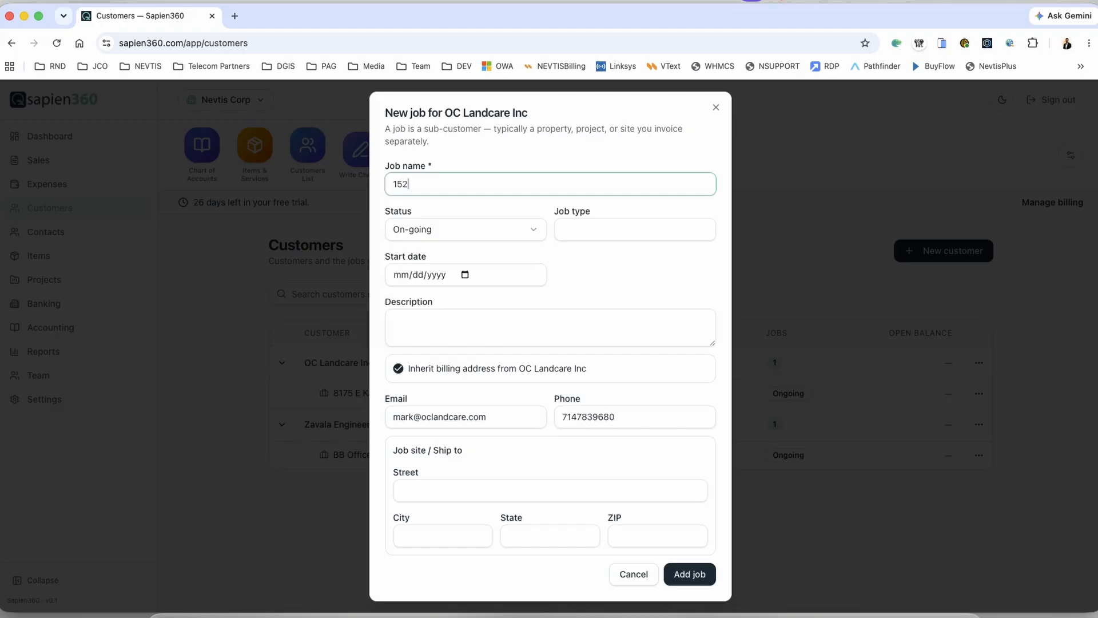
key(Tab)
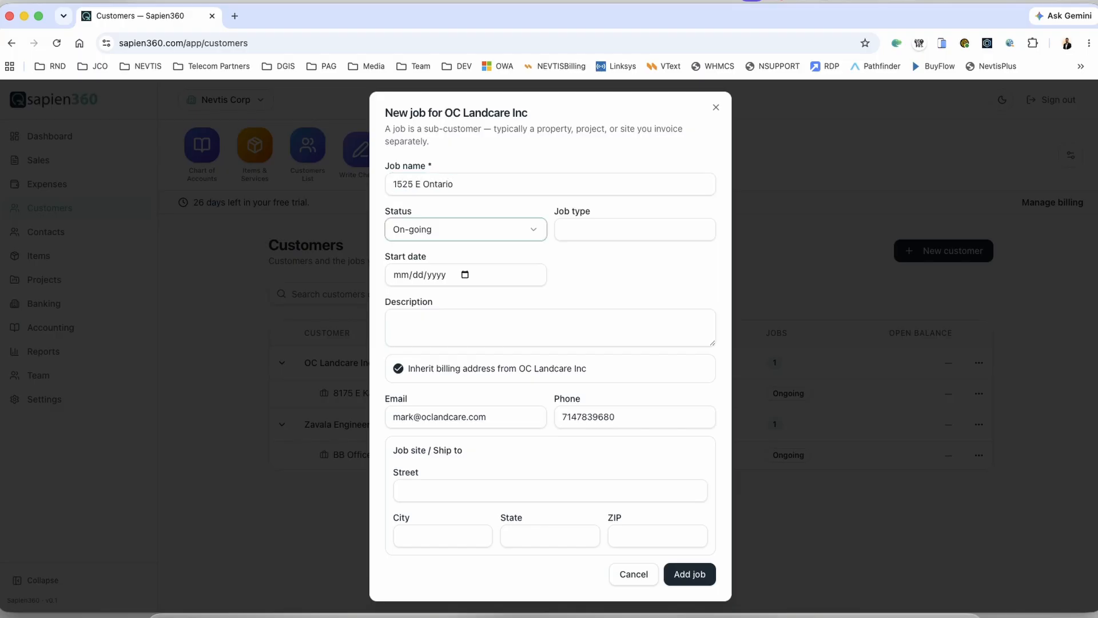
key(Tab)
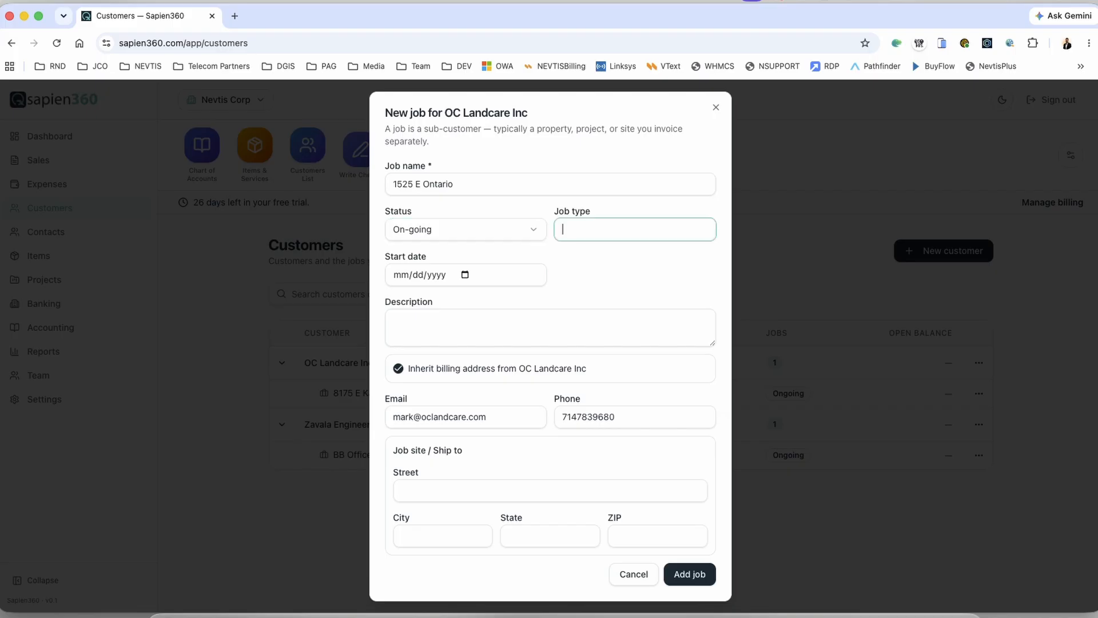
text(Constu)
key(BackSpace)
text(ulting)
key(Tab)
key(Tab)
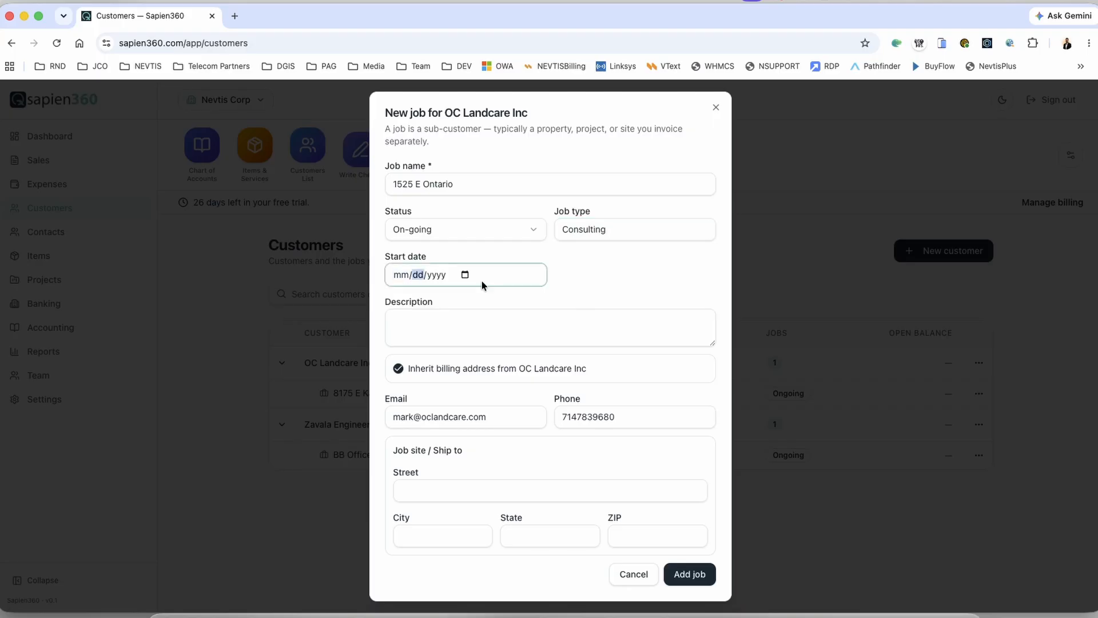
click(464, 273)
click(472, 376)
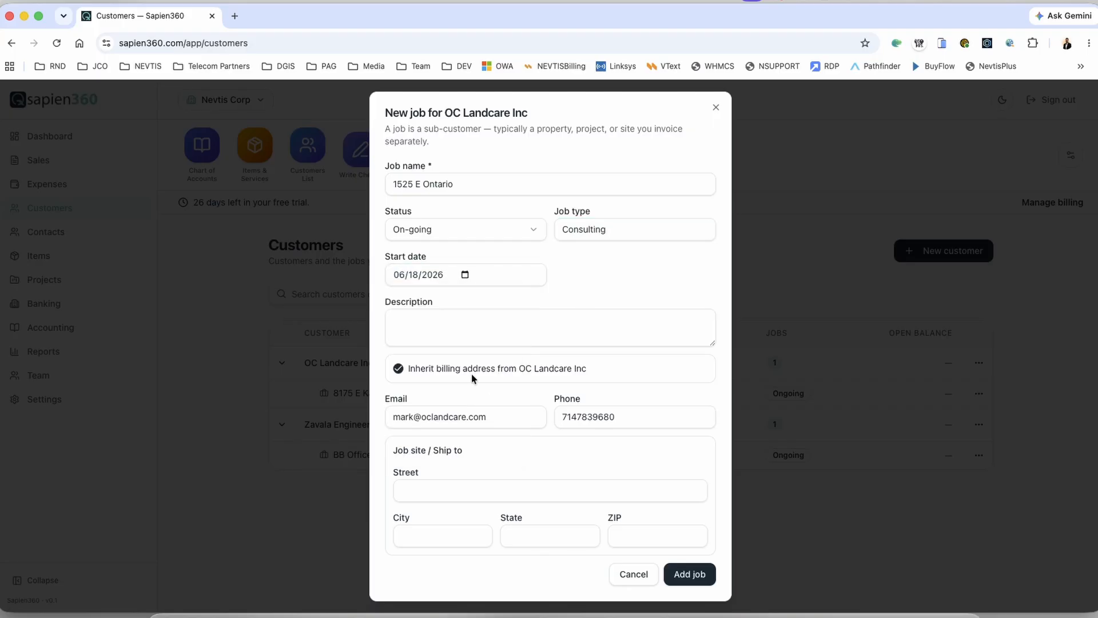
Step: Fill in the job-site street, city, state and ZIP code, then save the new job
click(450, 496)
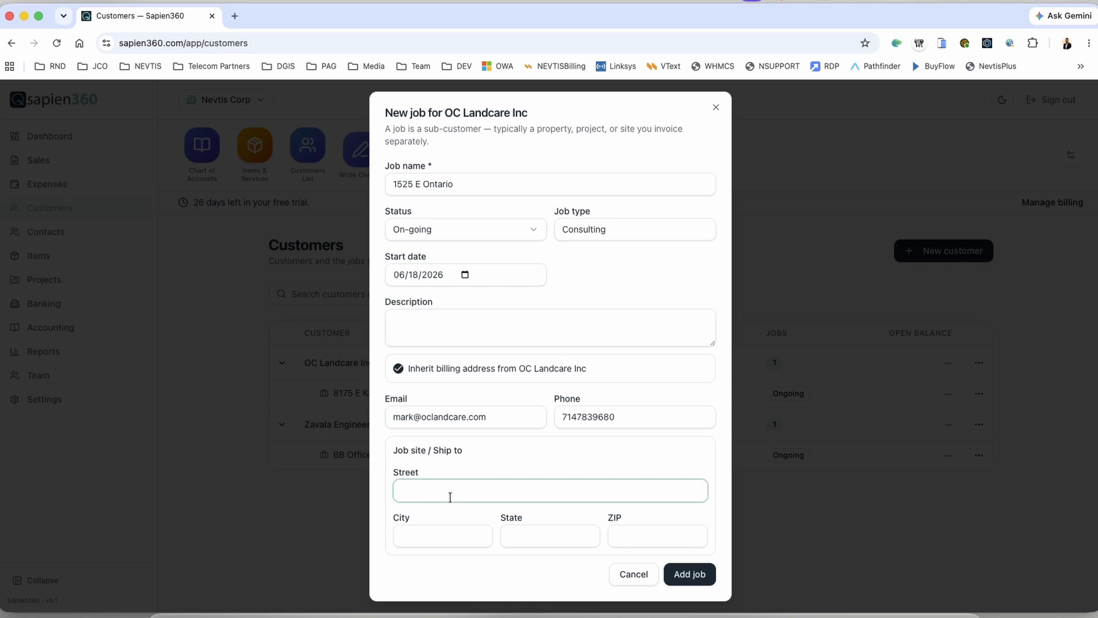
key(Tab)
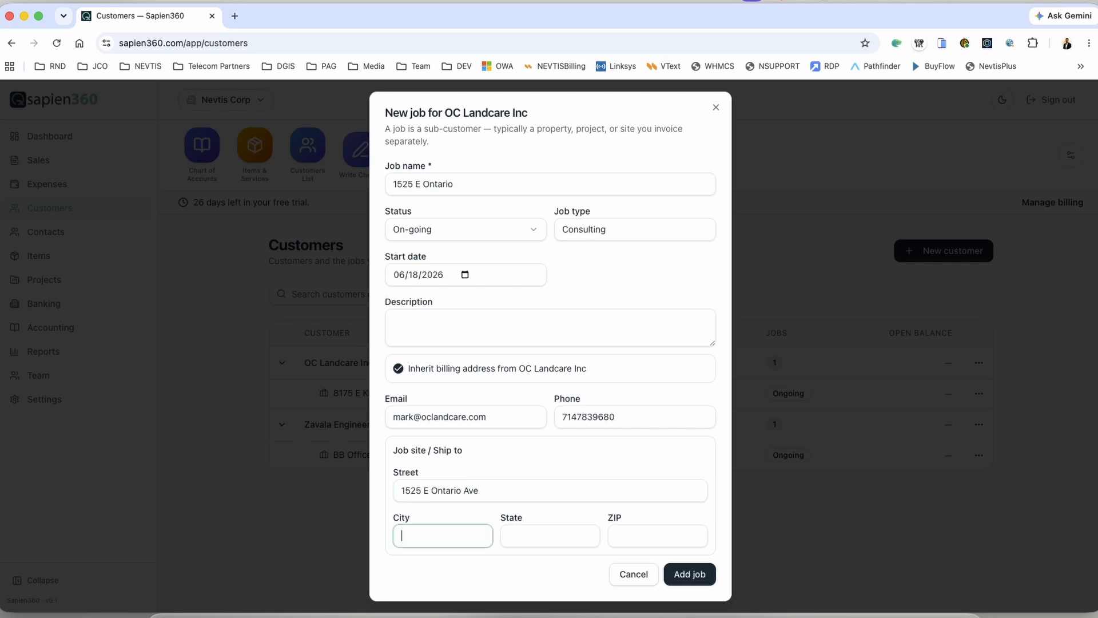
text(Corona)
key(Tab)
text(CA)
key(Tab)
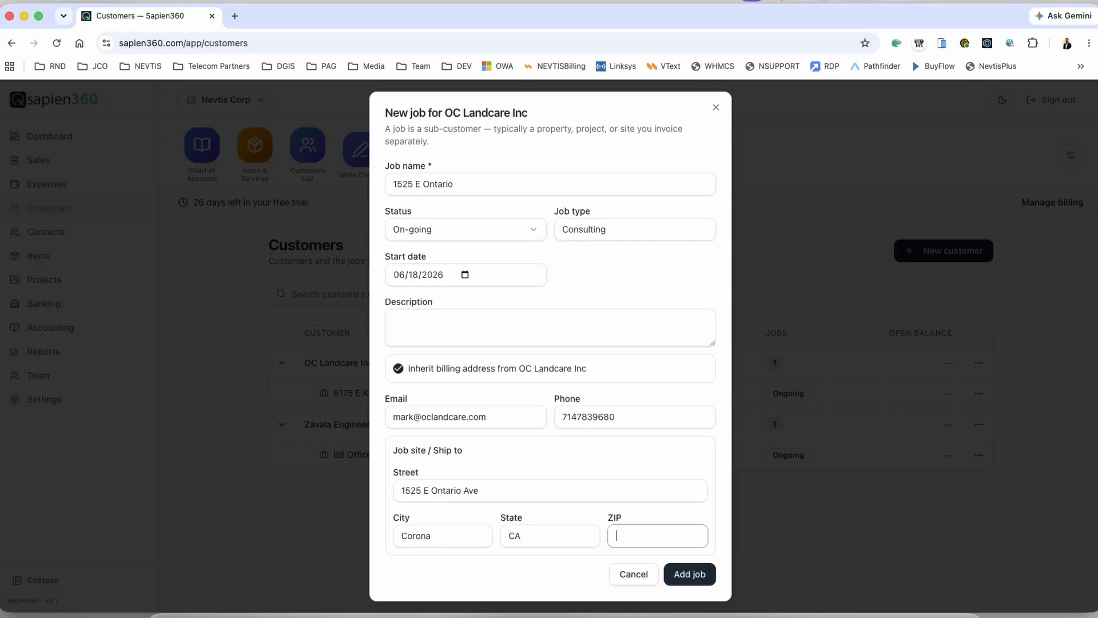
text(92881)
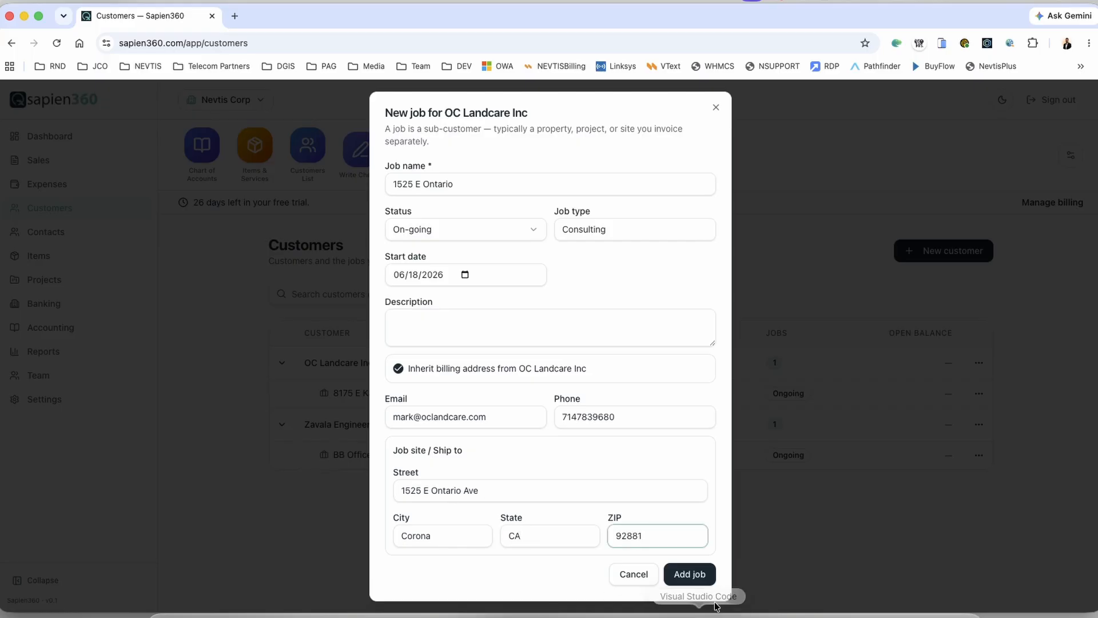
click(688, 573)
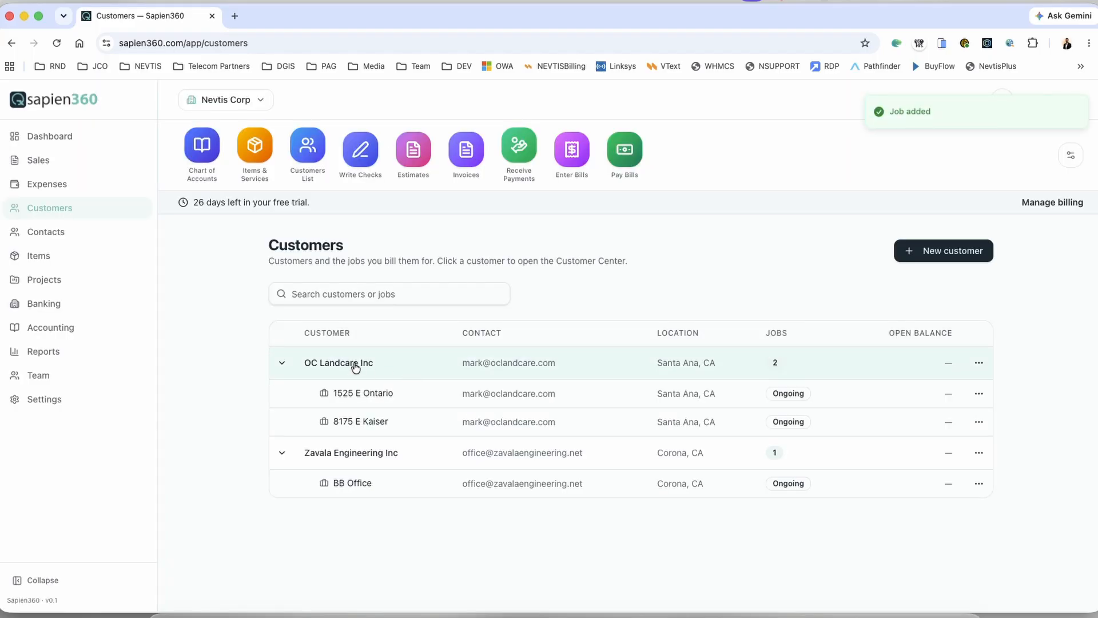
click(351, 366)
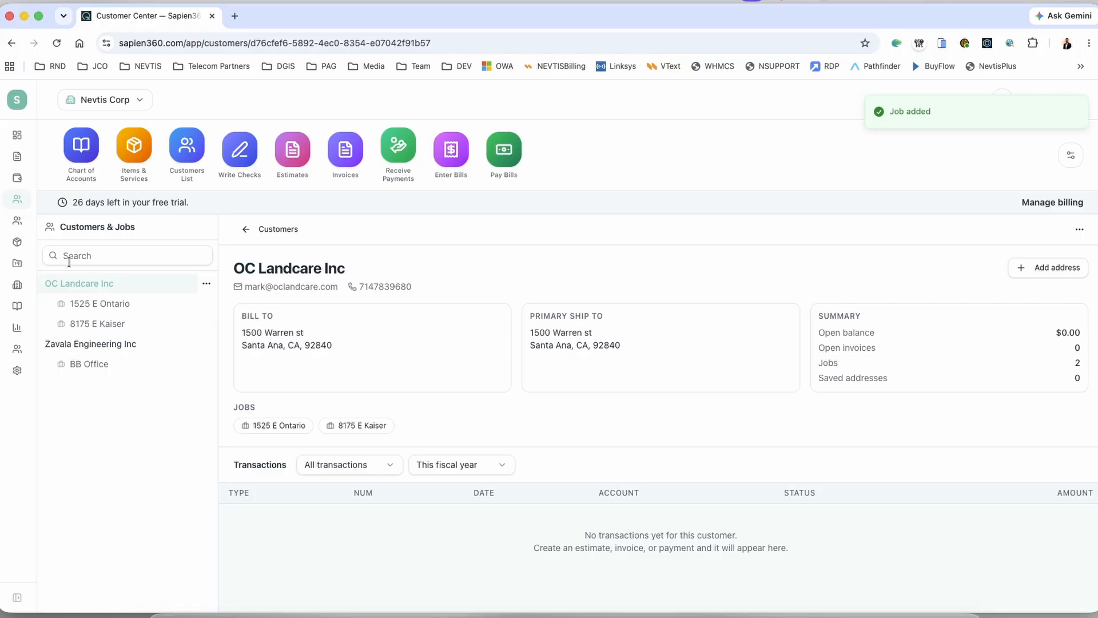
click(105, 321)
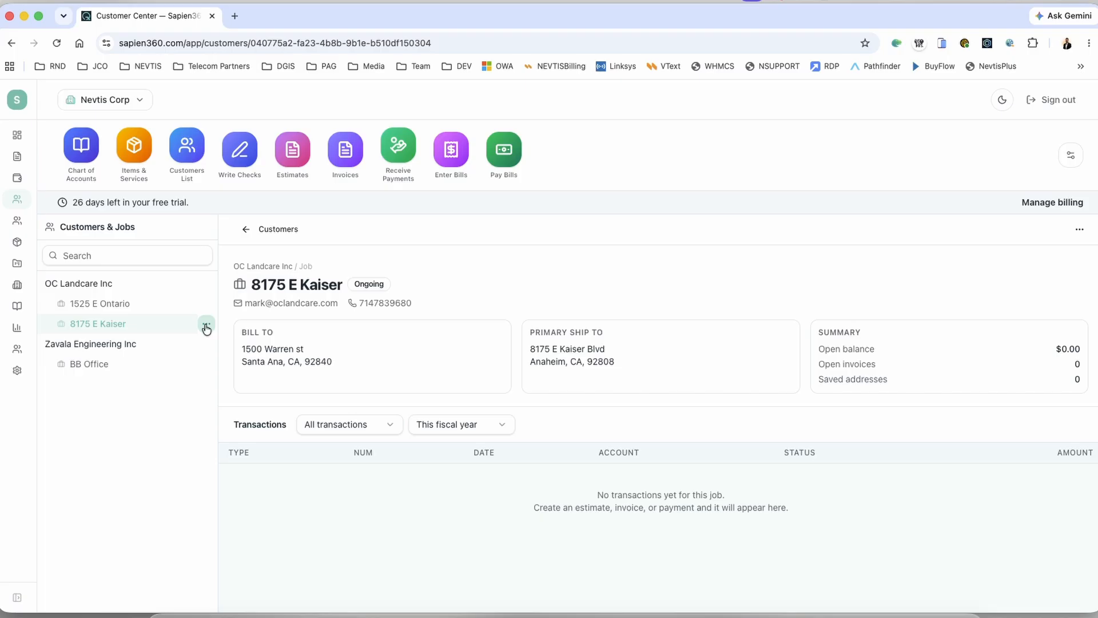
click(206, 325)
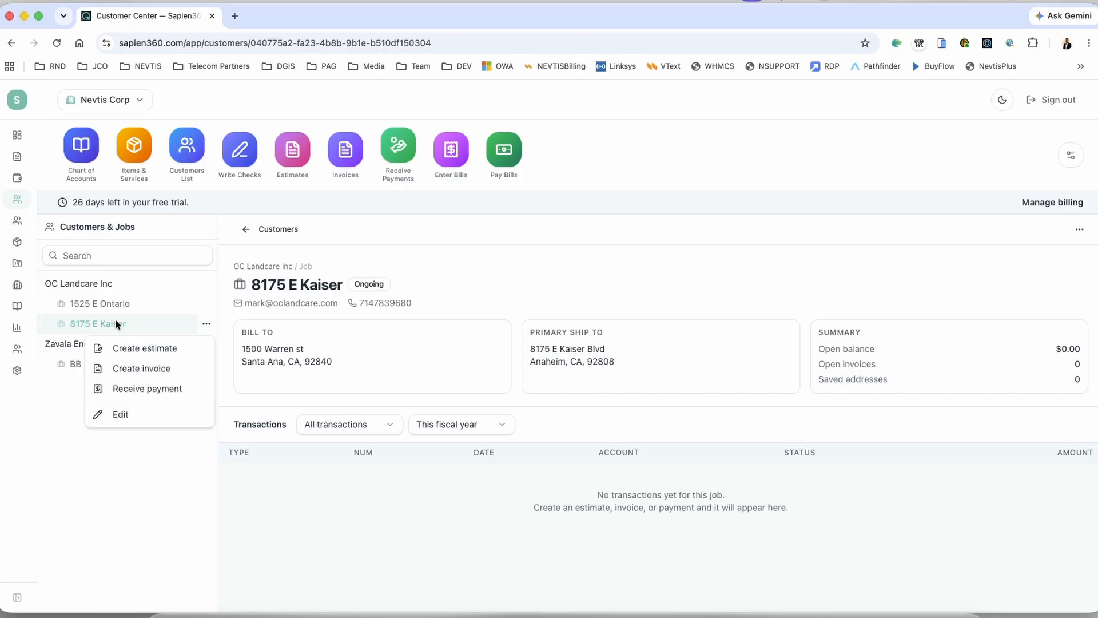
click(94, 321)
click(206, 324)
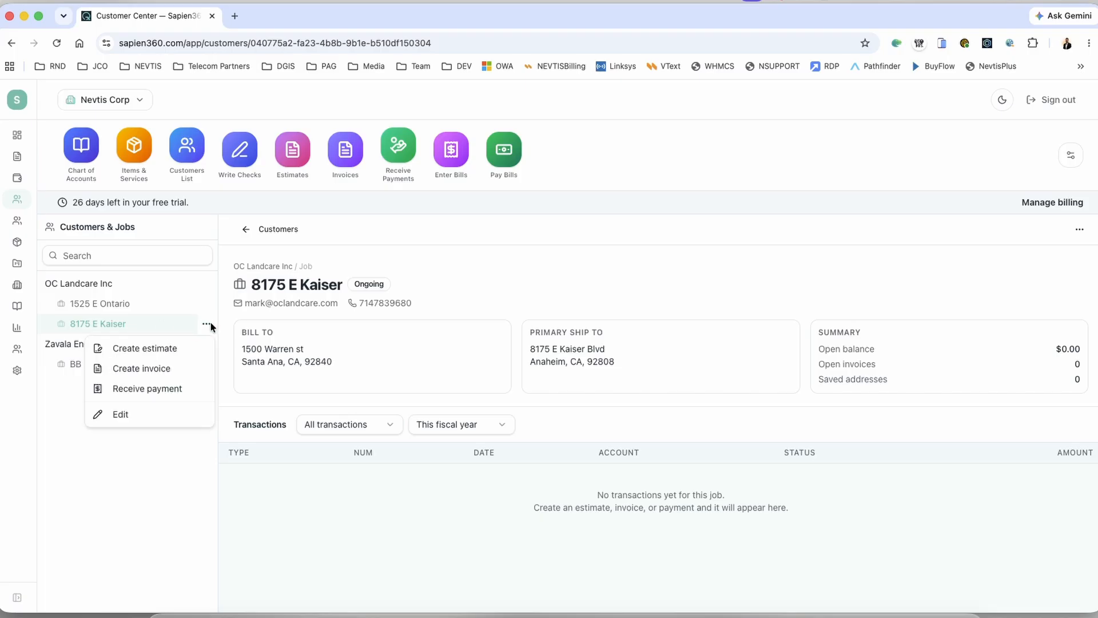
click(174, 350)
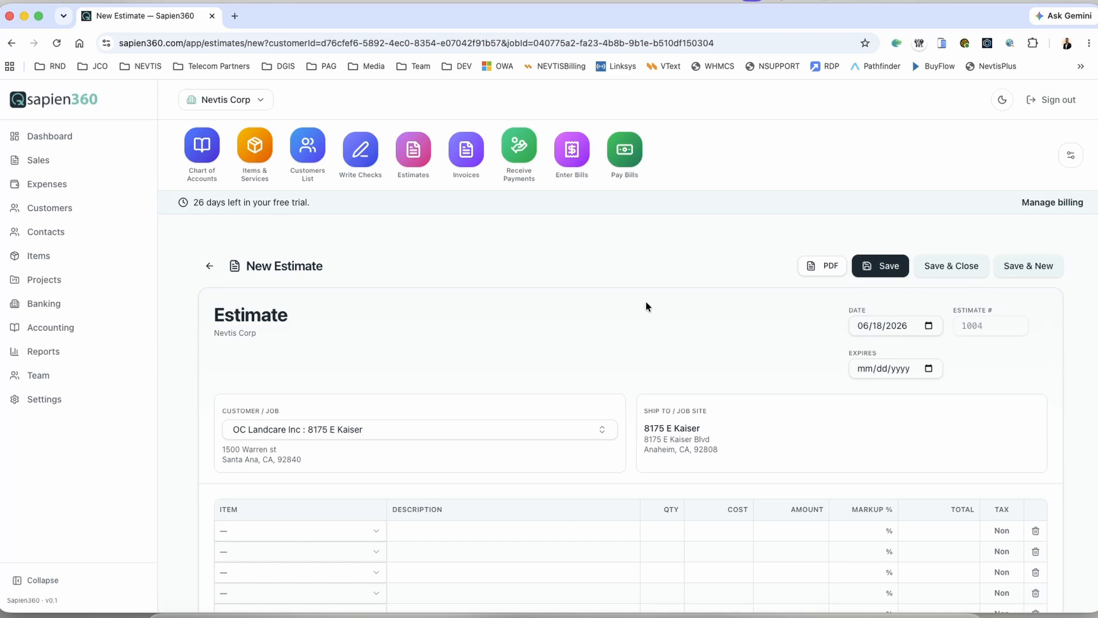
Step: Set the estimate's expiry date to June 25, 2026
scroll(647, 301, down, 4)
scroll(646, 301, up, 3)
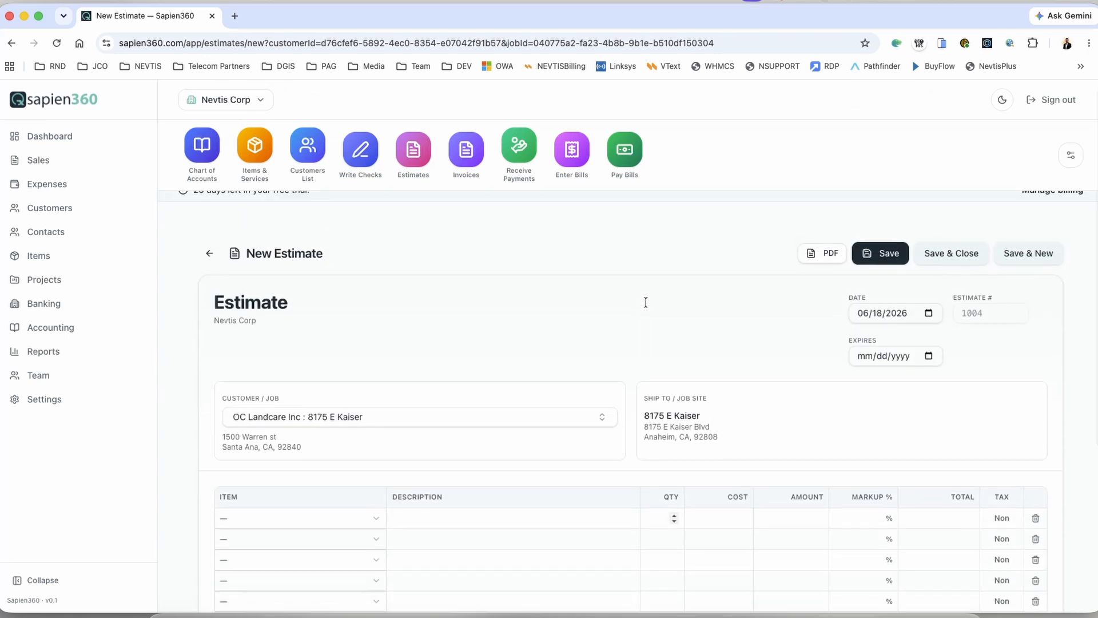
scroll(646, 302, down, 2)
scroll(689, 303, up, 3)
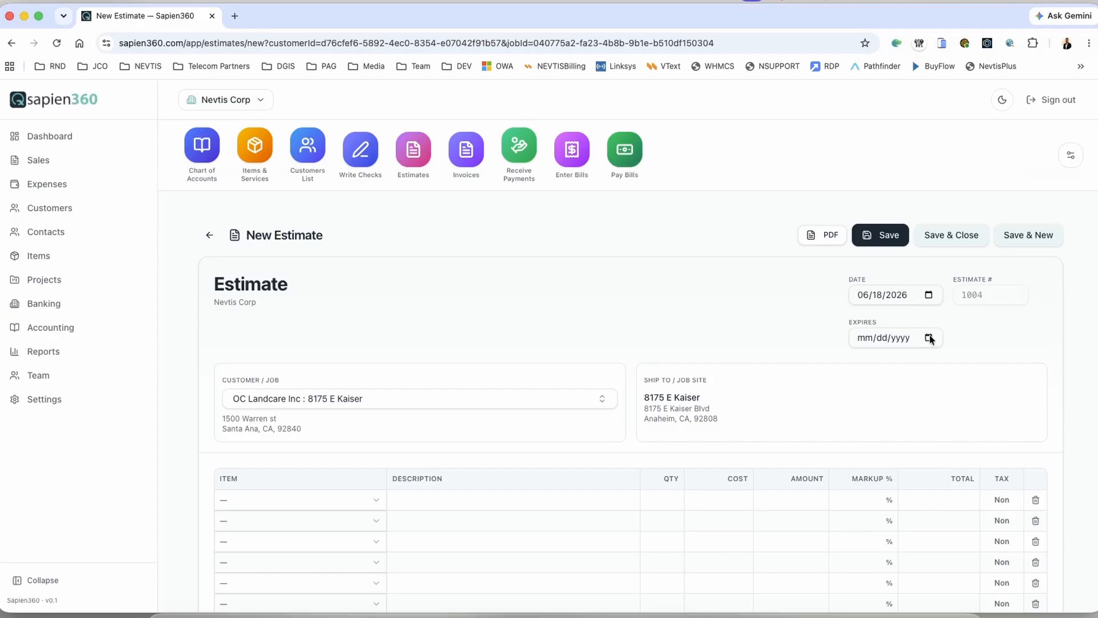
click(928, 338)
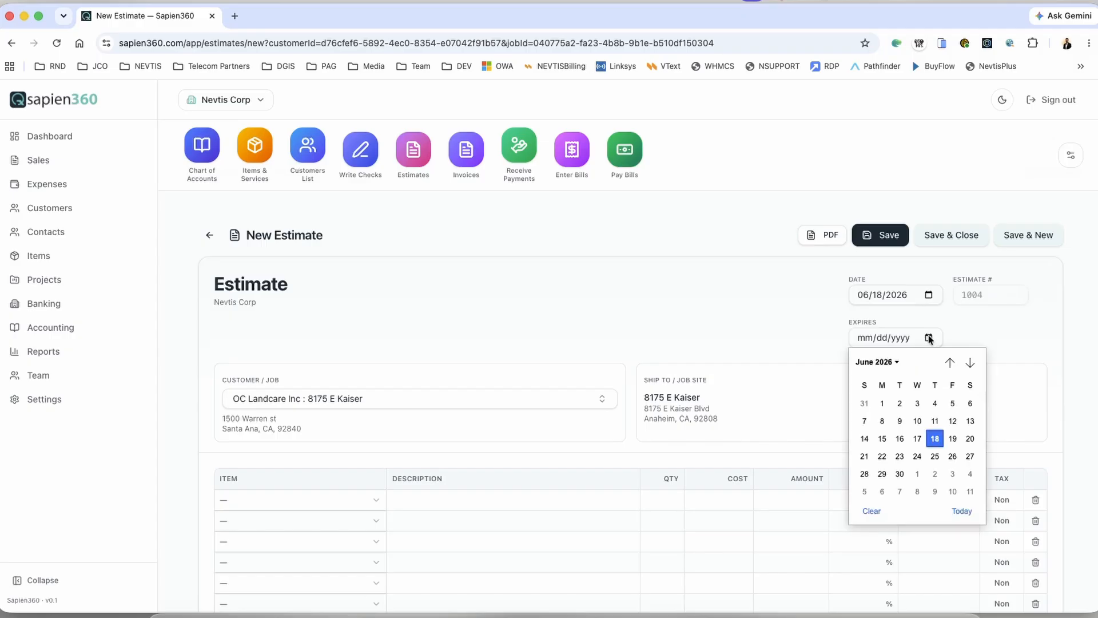
click(936, 457)
Step: Add CON-SR Senior Consulting as the estimate's first line item
scroll(744, 404, down, 3)
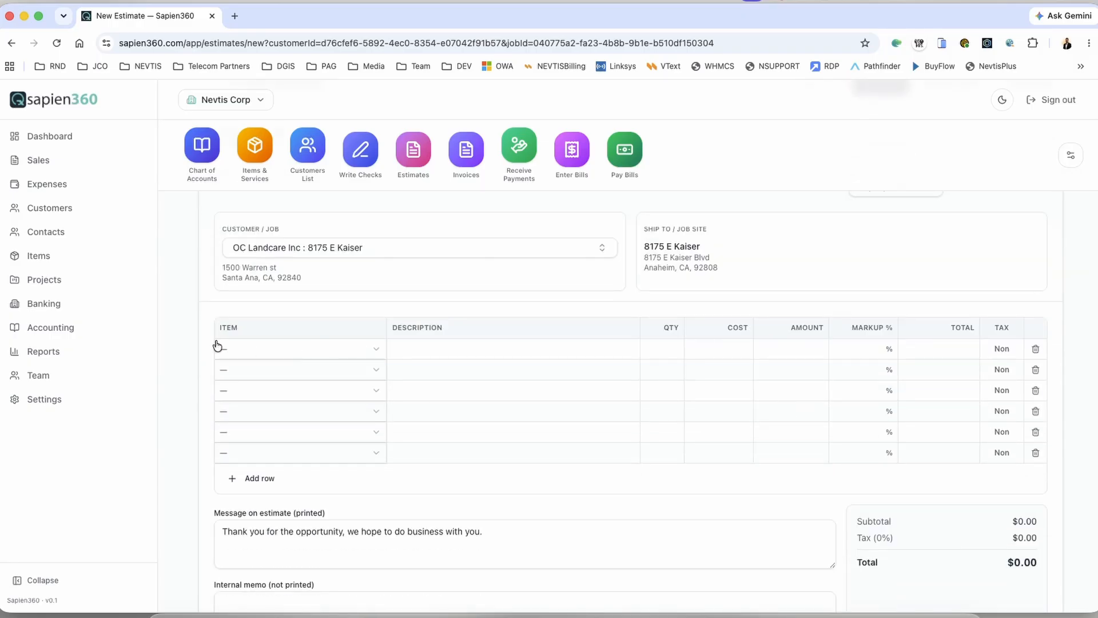
click(365, 347)
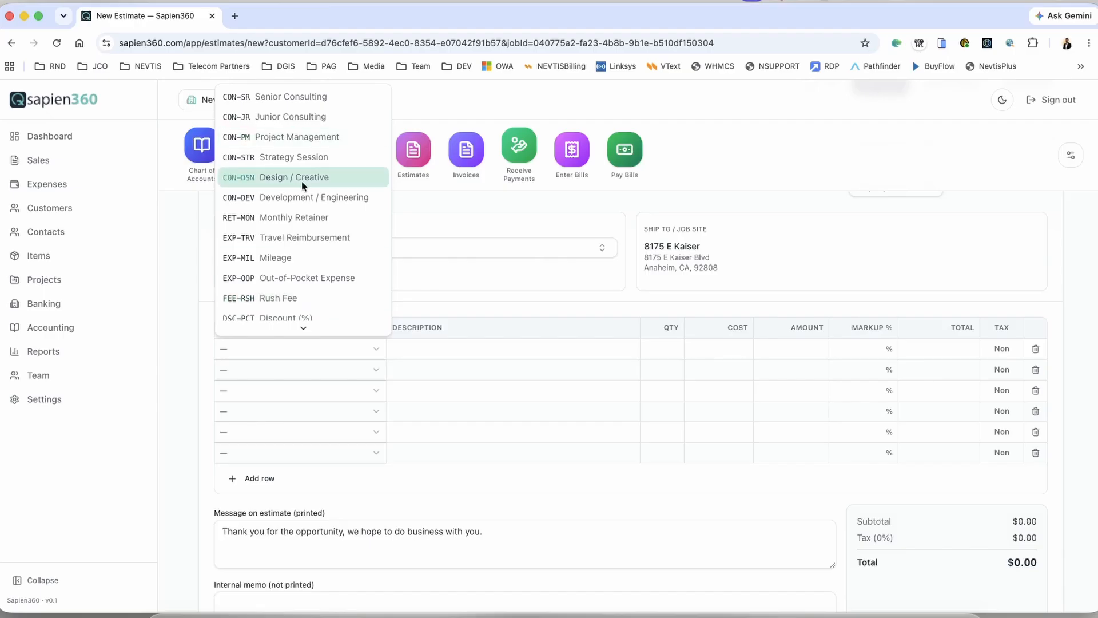
scroll(304, 196, down, 1)
scroll(303, 195, up, 1)
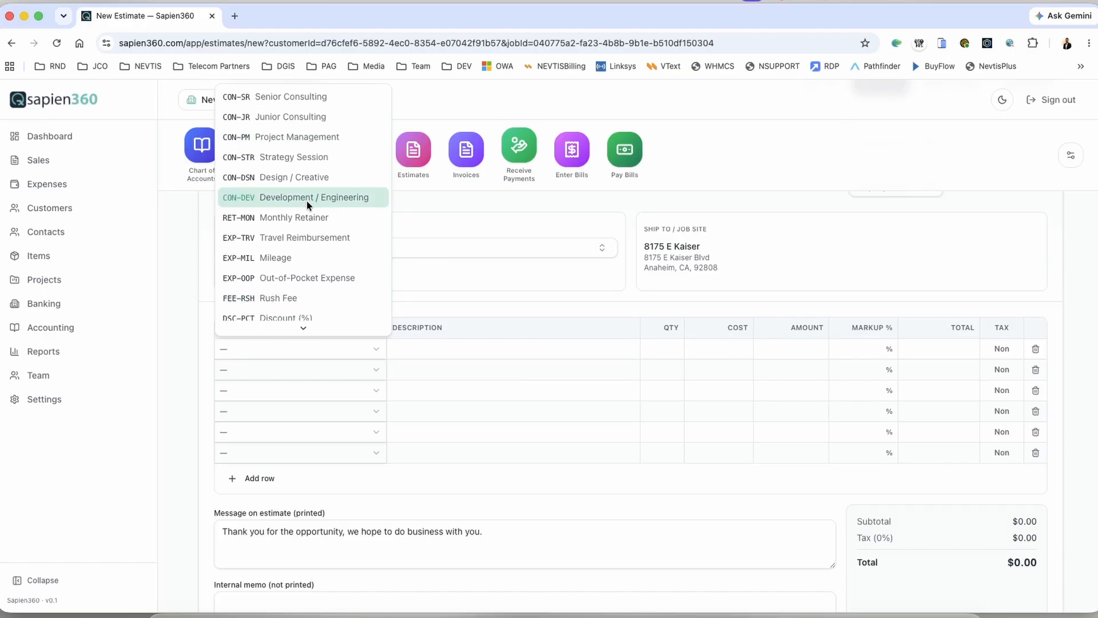
scroll(314, 197, down, 1)
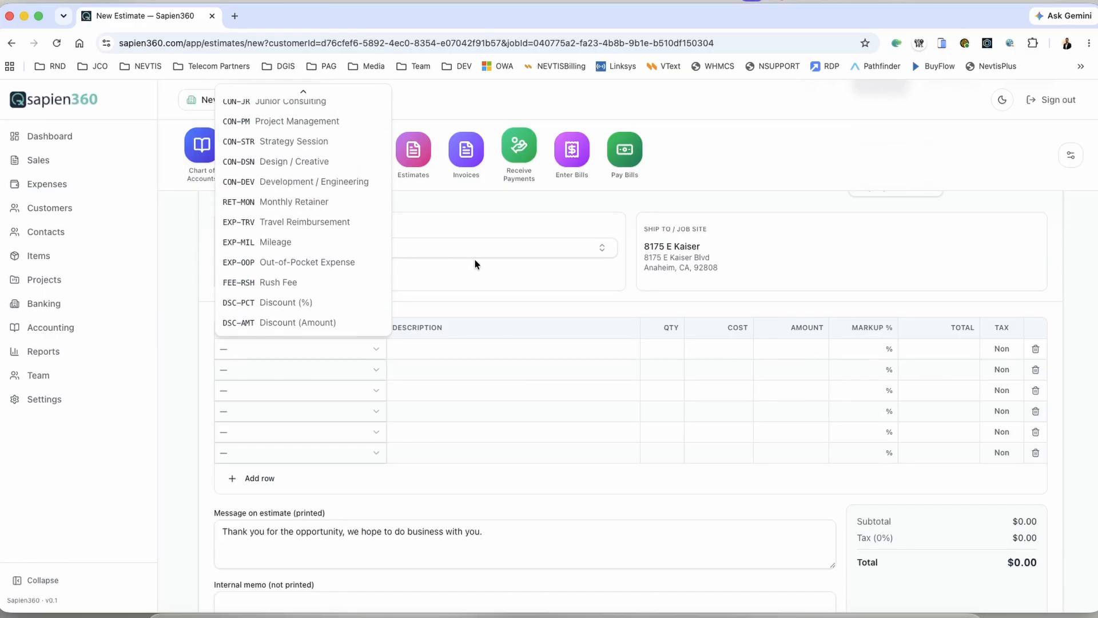
scroll(303, 172, up, 2)
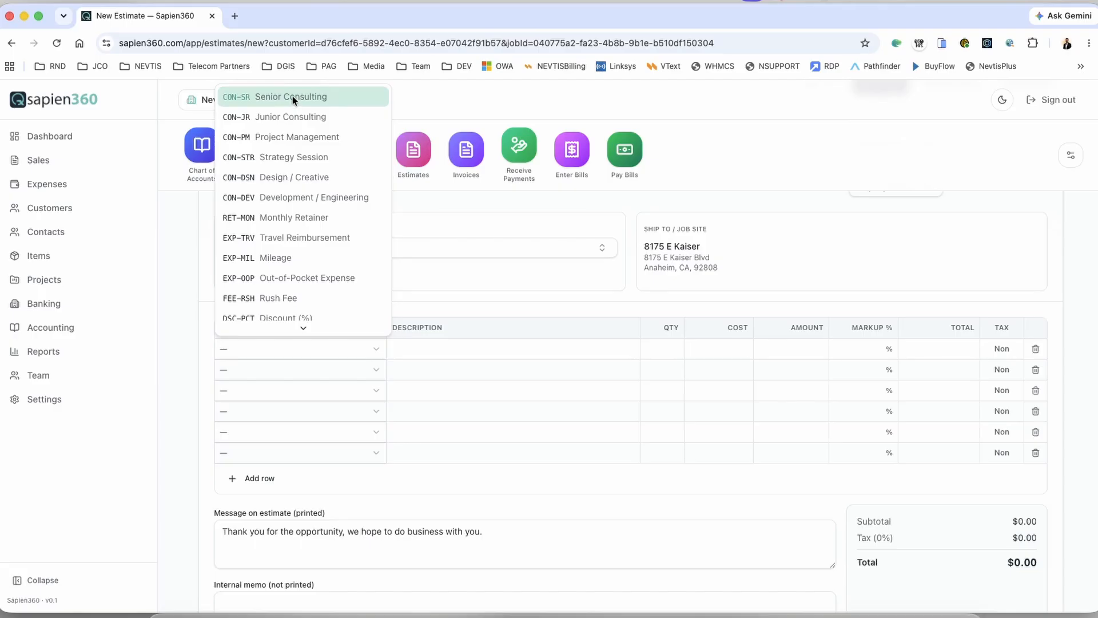
click(294, 94)
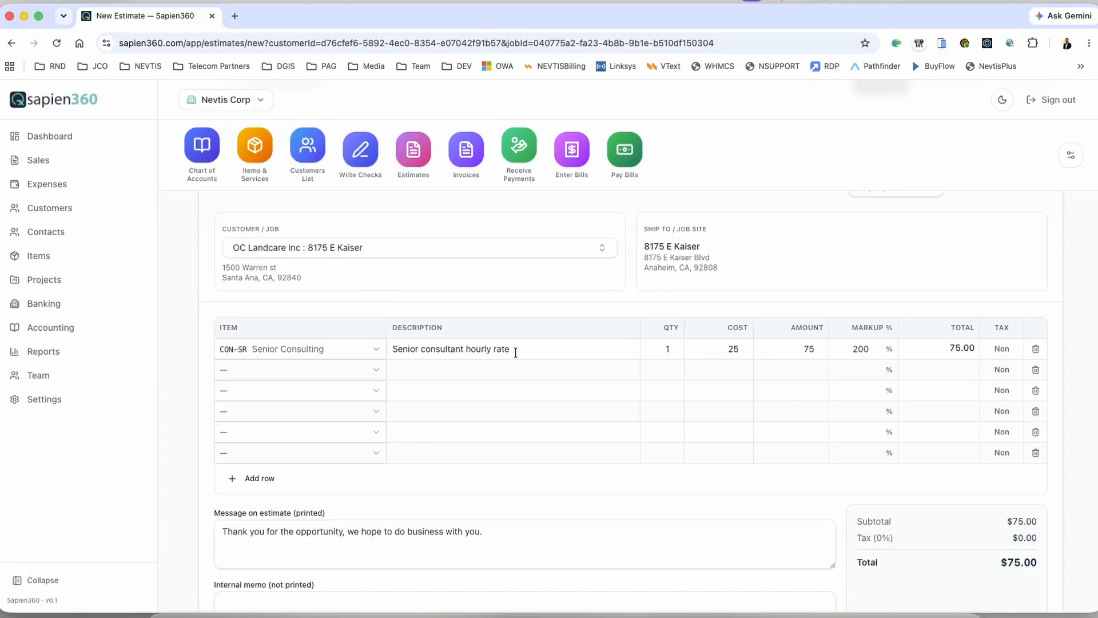
Step: Change the line description to 'Consulting on startup' with quantity 3 at an amount of 80
drag(515, 352, 388, 349)
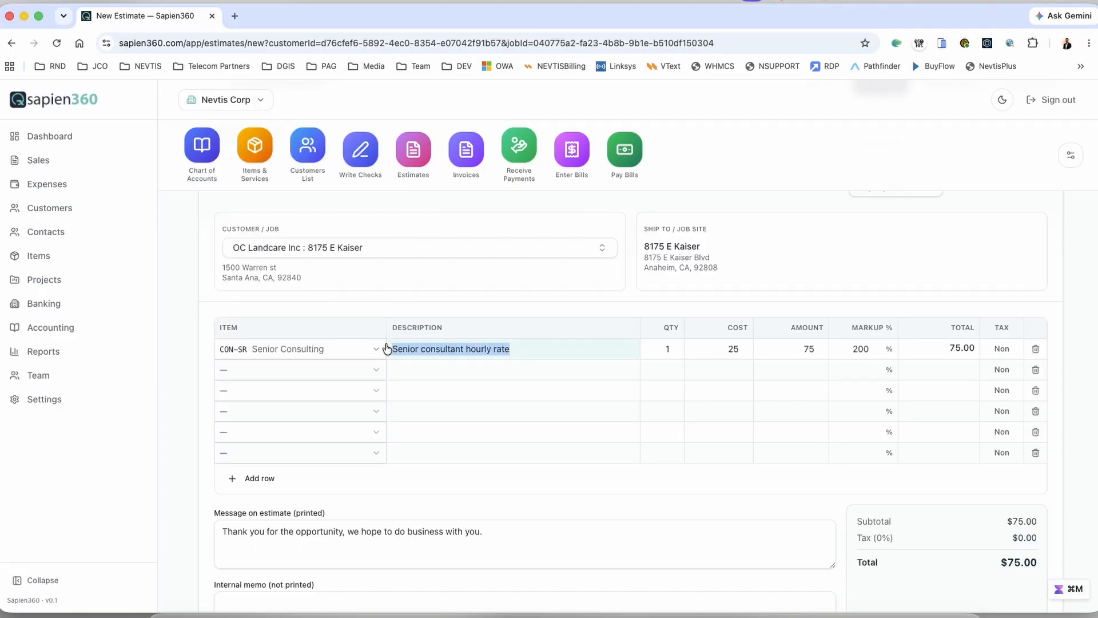
text(Consulting on st)
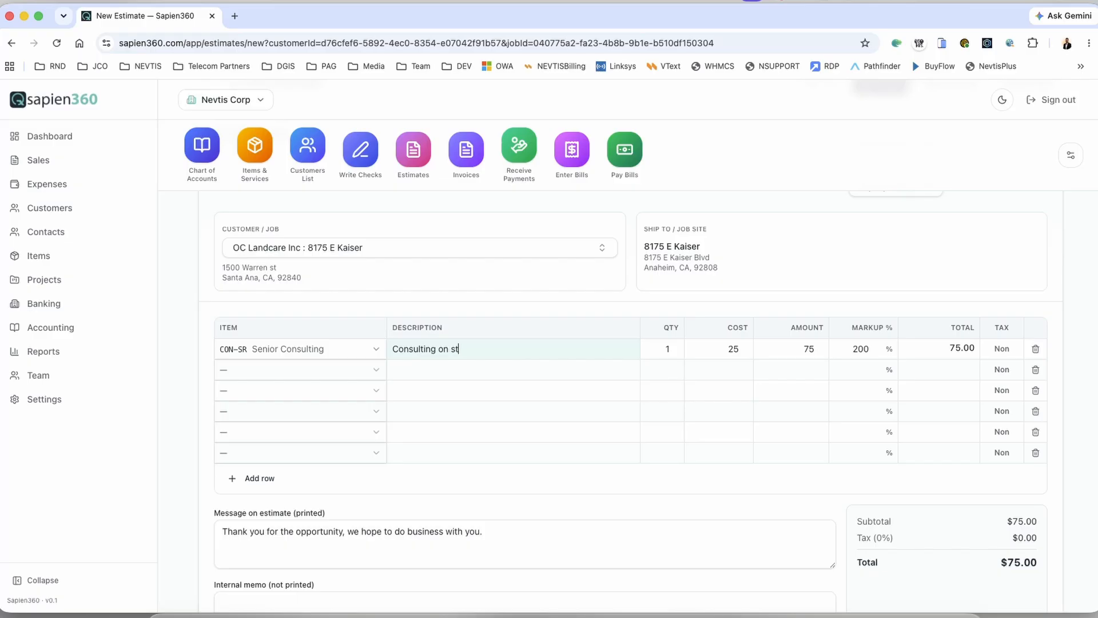
text(artup)
key(Tab)
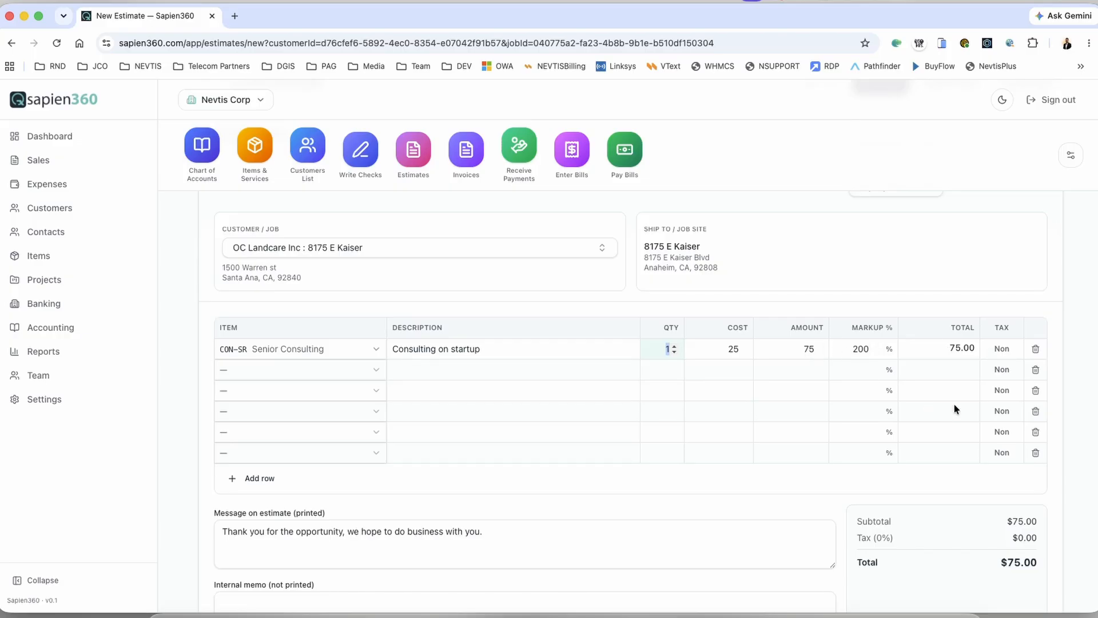
key(Tab)
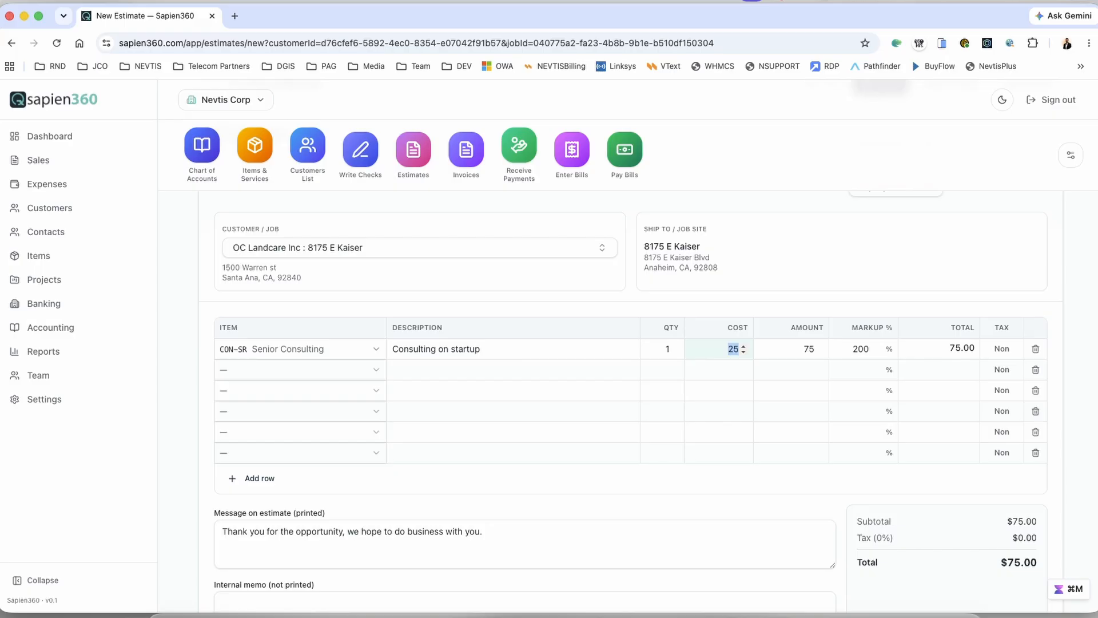
key(shift+Tab)
text(3)
key(Tab)
key(Tab)
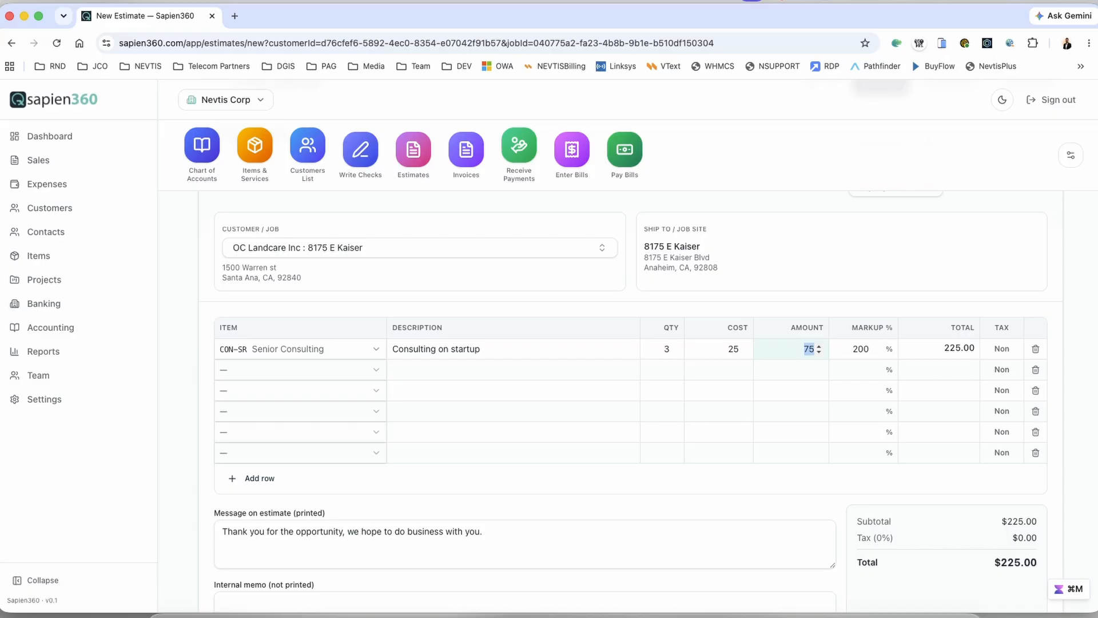
text(80)
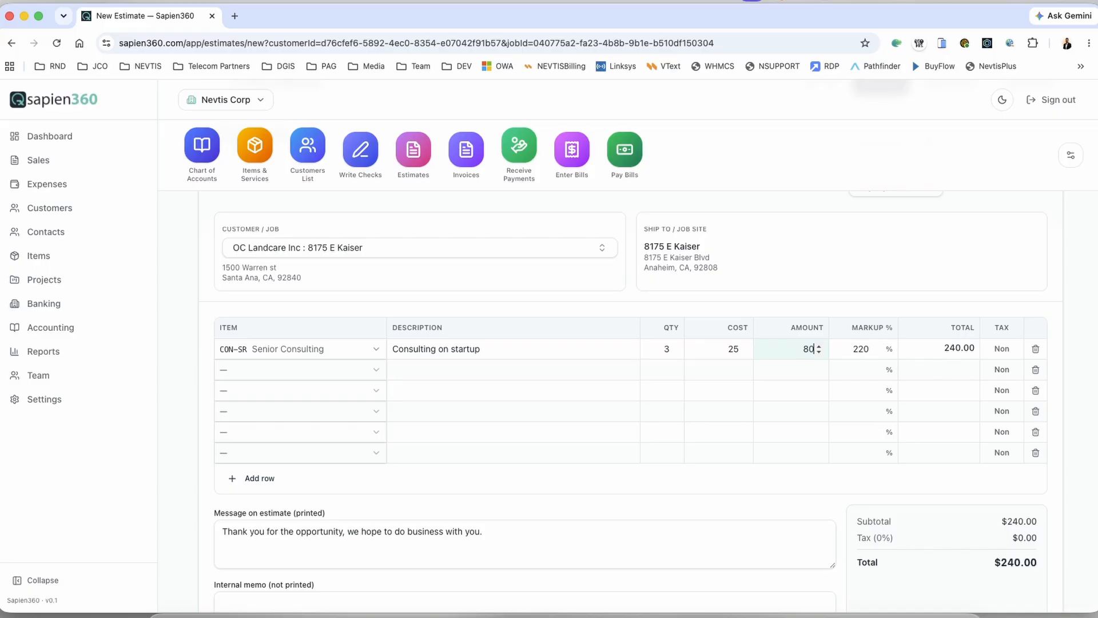
key(Tab)
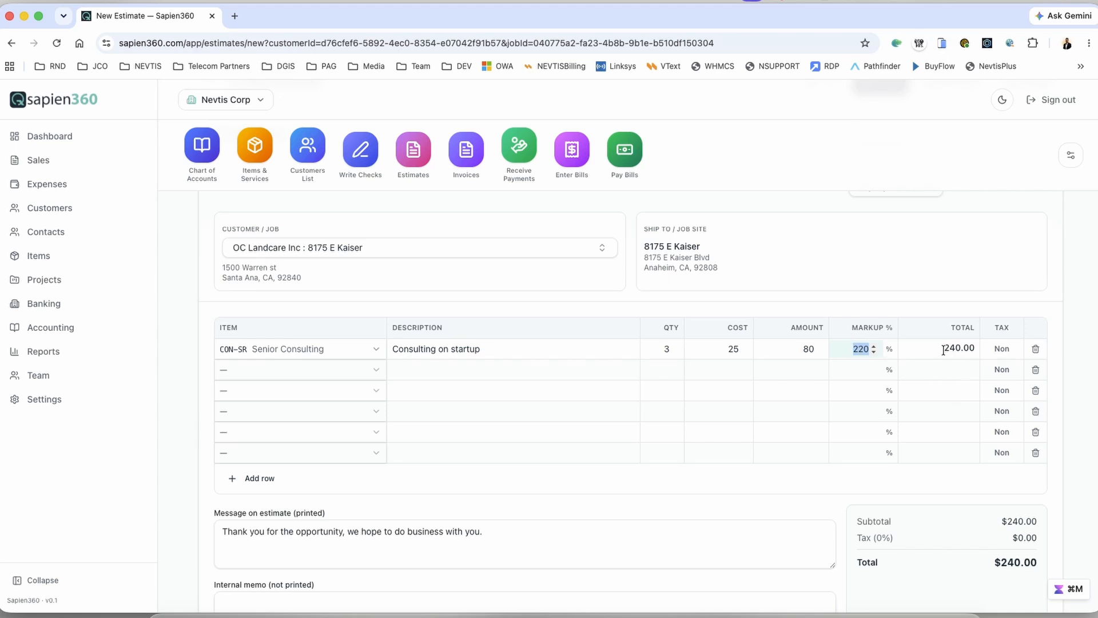
scroll(907, 403, down, 1)
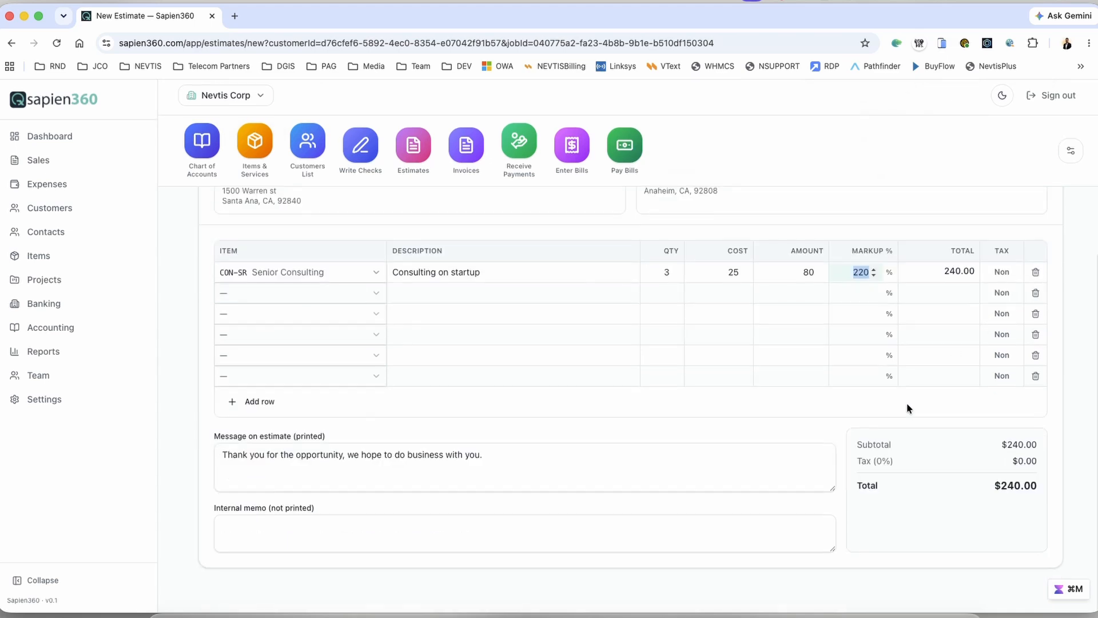
scroll(908, 403, up, 5)
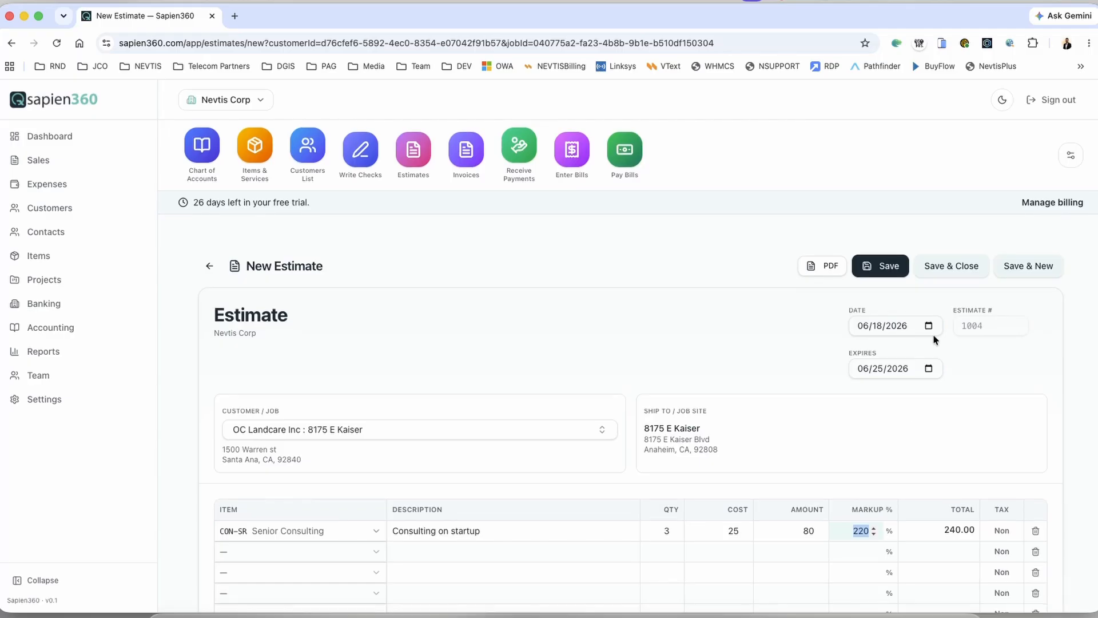
Step: Save the new estimate 1004
click(881, 270)
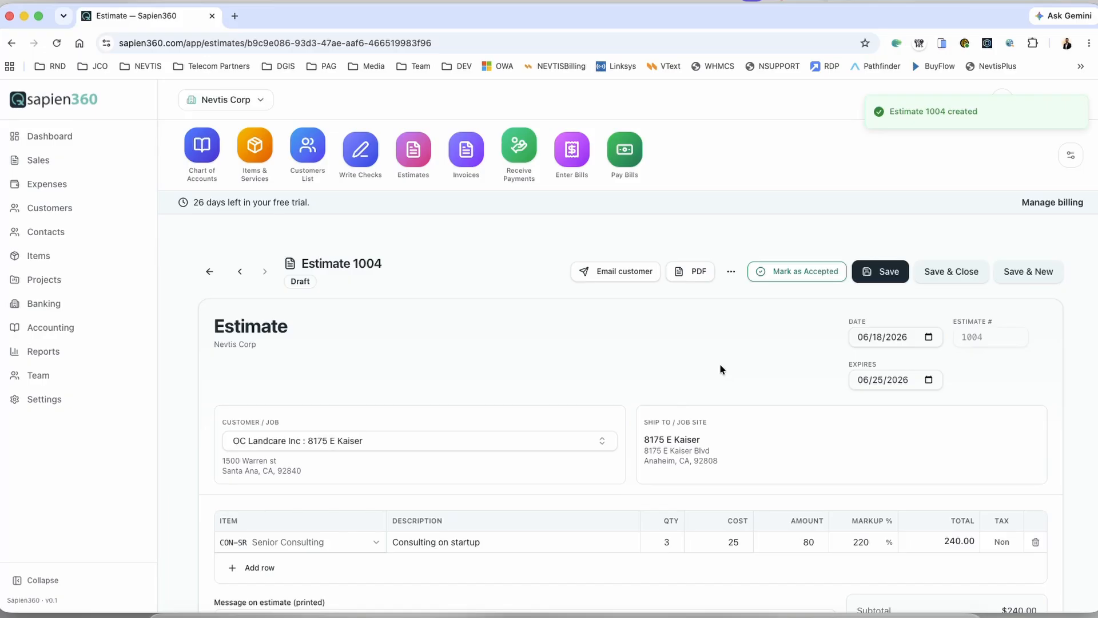
scroll(726, 365, down, 3)
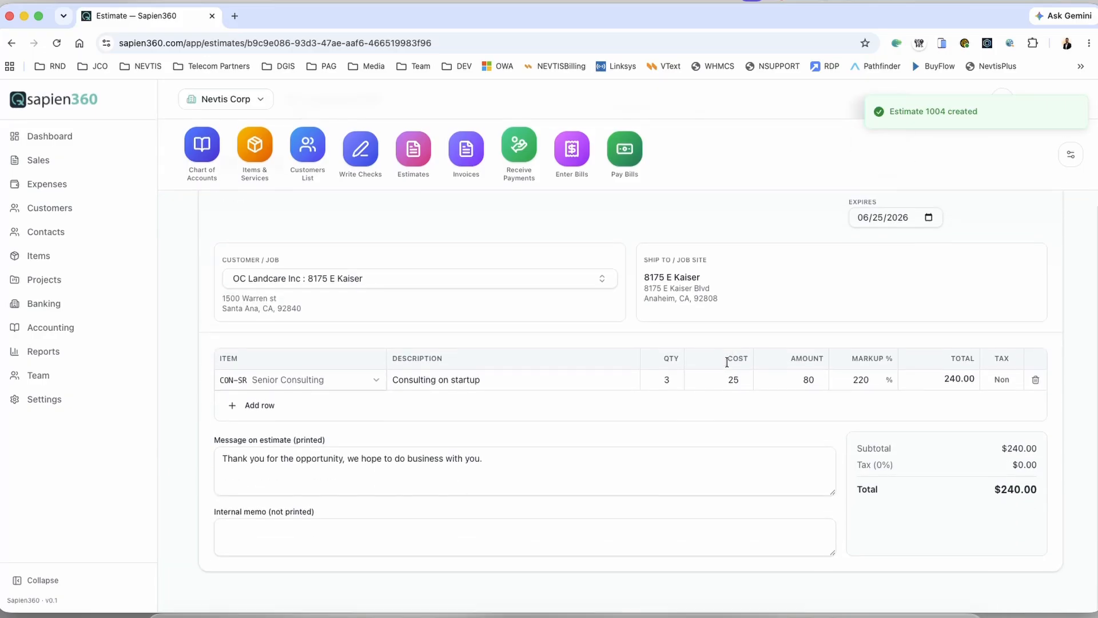
scroll(728, 365, up, 4)
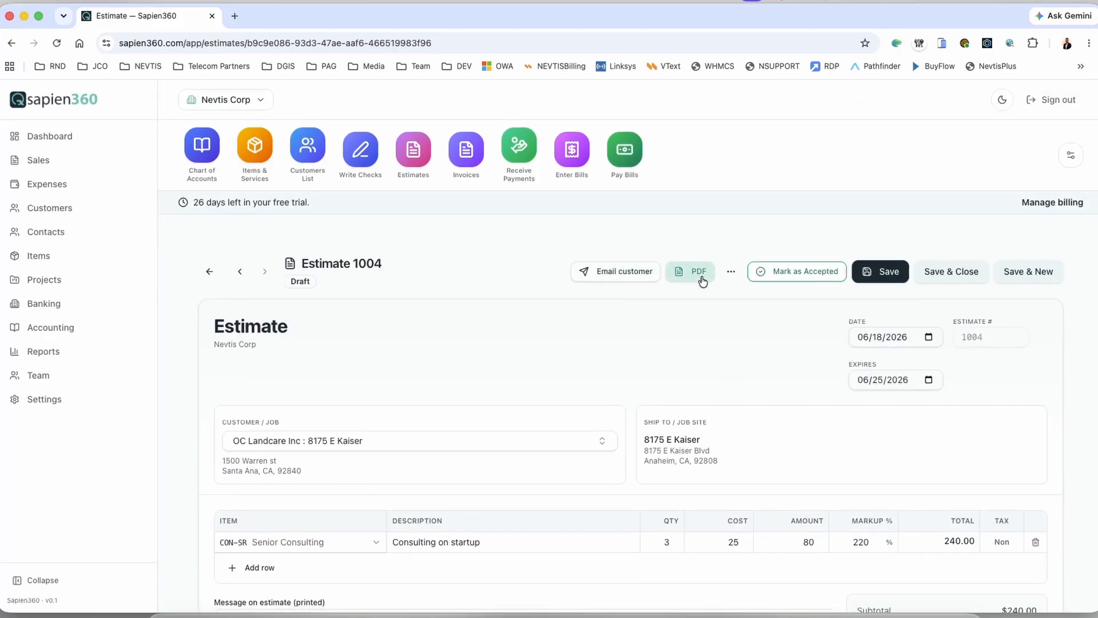
Step: Preview the Estimate 1004 PDF, checking its bill-to and ship-to addresses and $240.00 total, then close it
click(703, 280)
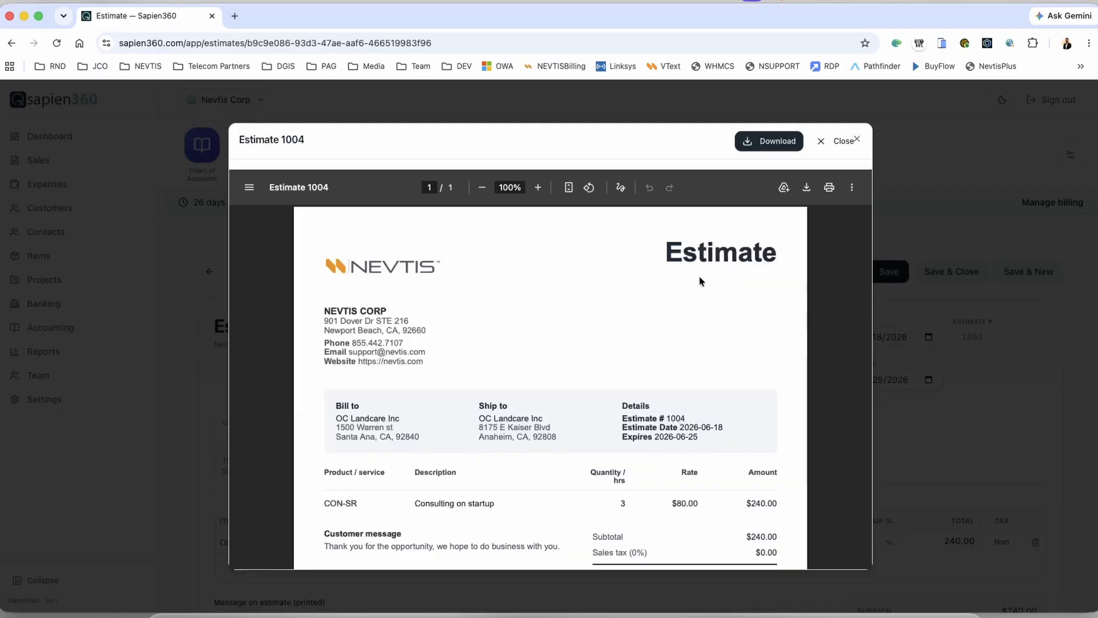
scroll(552, 342, down, 5)
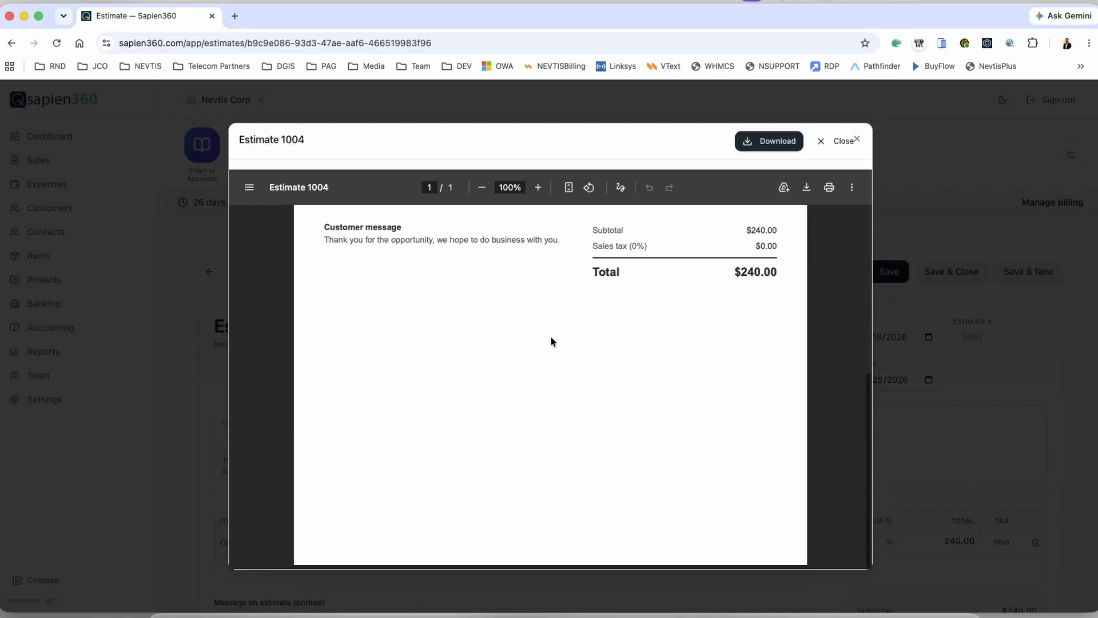
scroll(552, 342, up, 5)
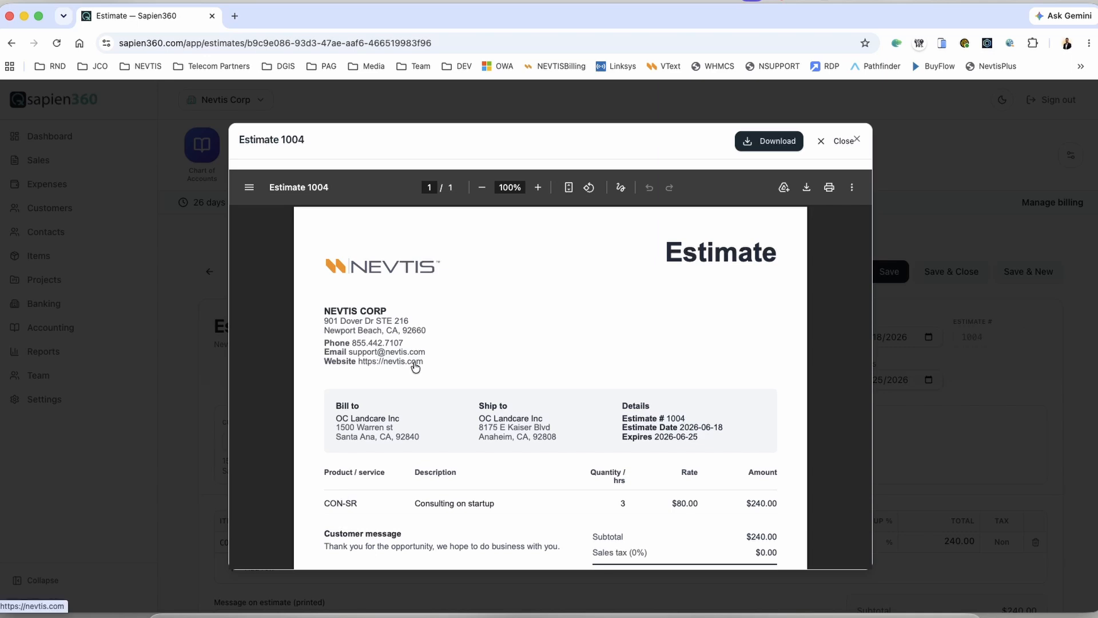
scroll(410, 368, down, 3)
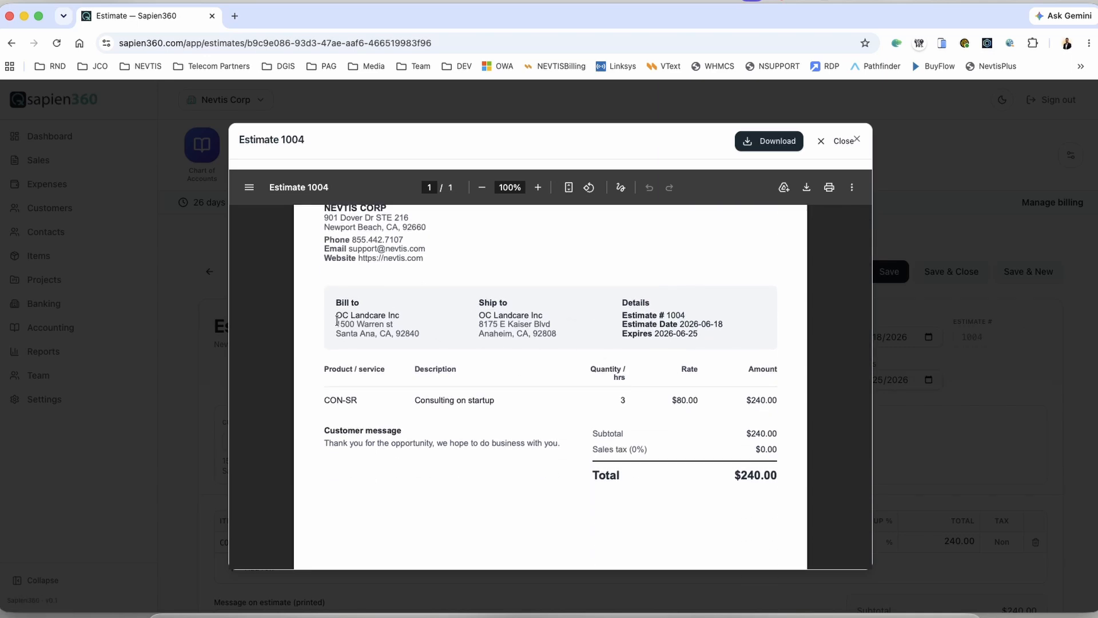
drag(336, 319, 420, 335)
drag(477, 315, 559, 331)
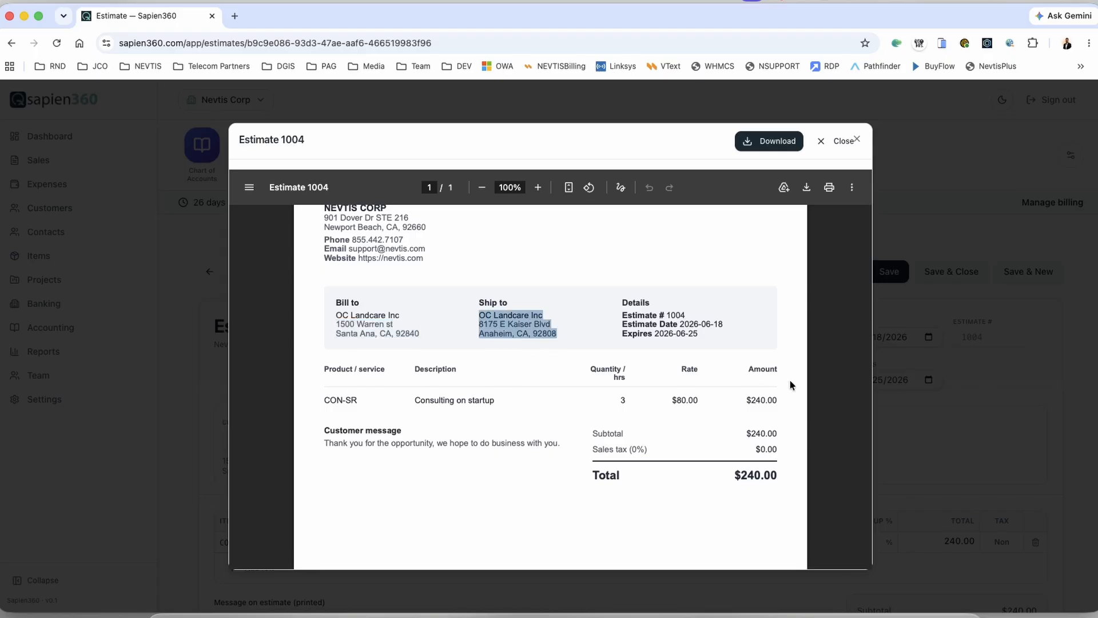
scroll(742, 391, down, 2)
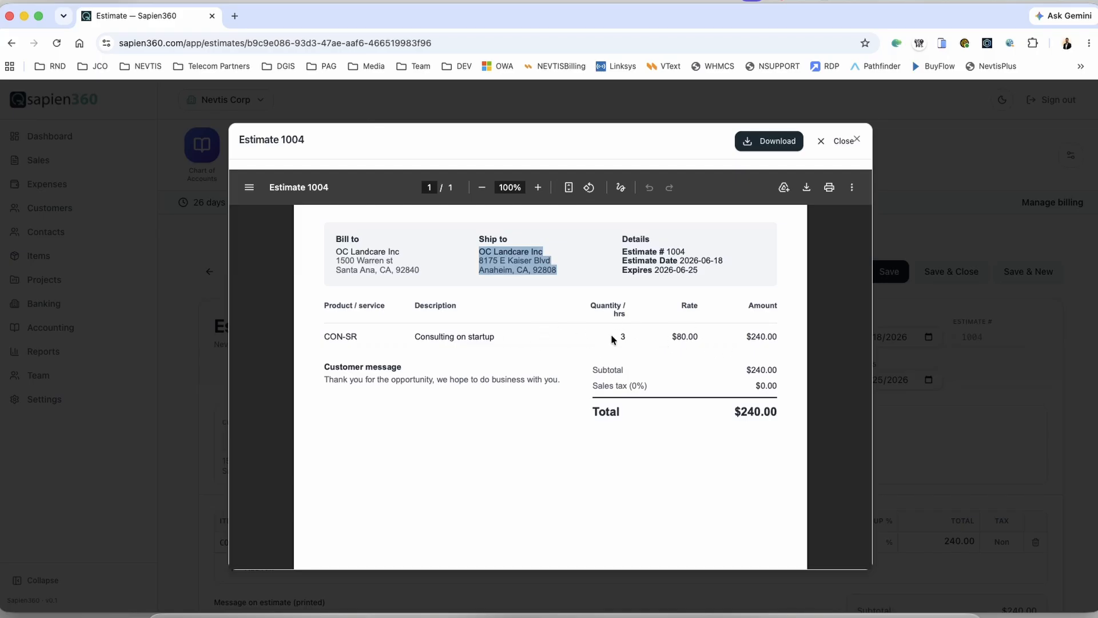
scroll(629, 372, down, 4)
scroll(626, 369, up, 10)
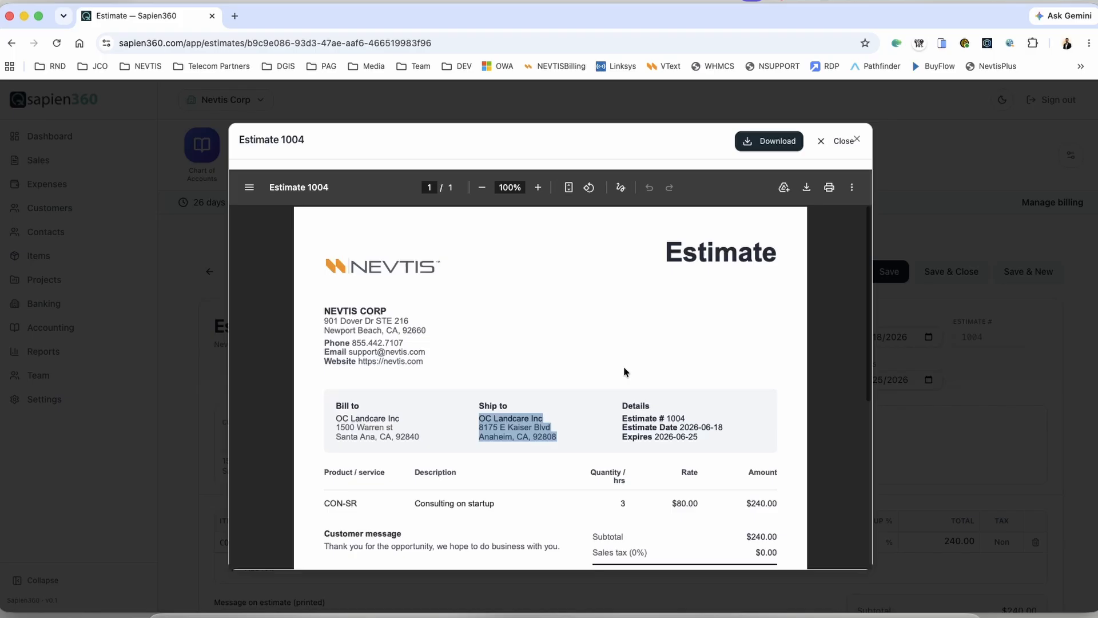
click(989, 353)
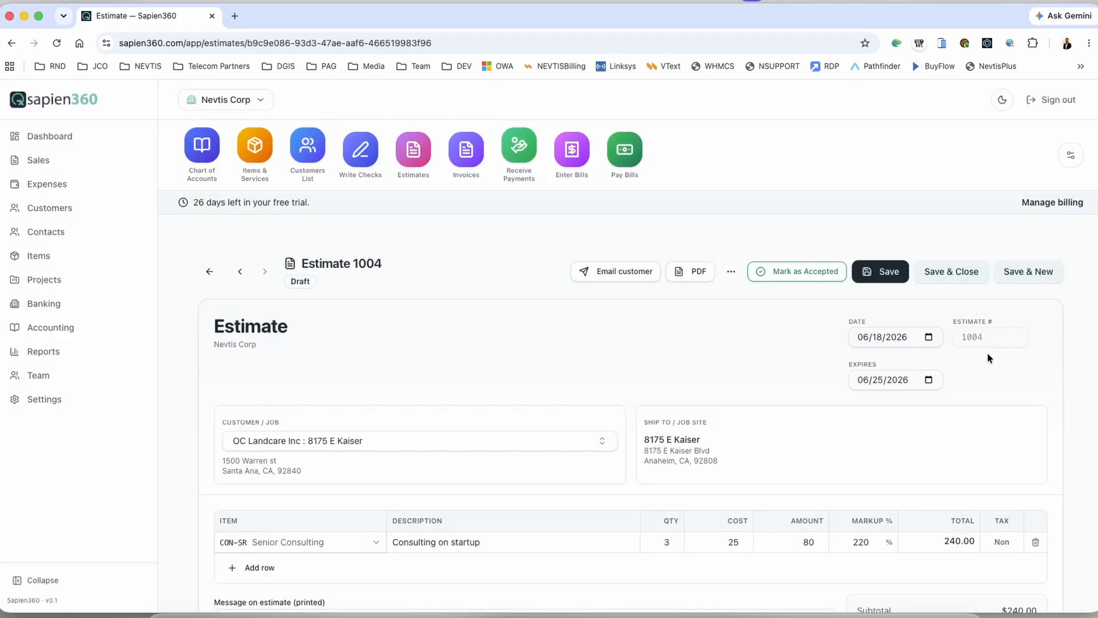
Step: Open Settings and scroll through the Branding & PDF company details
click(51, 403)
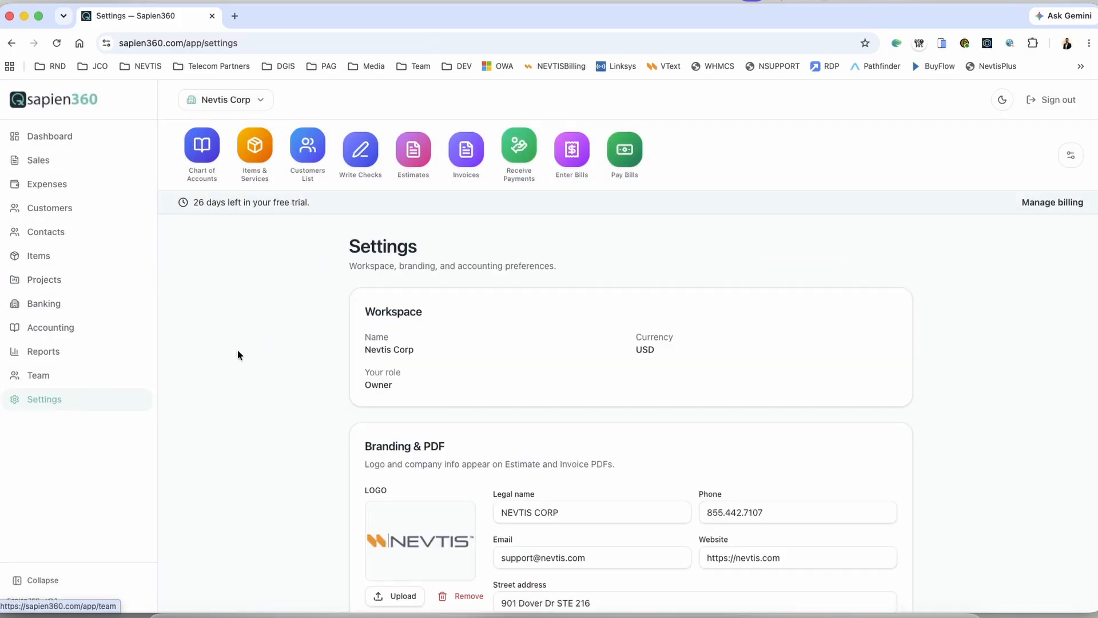
scroll(239, 352, down, 5)
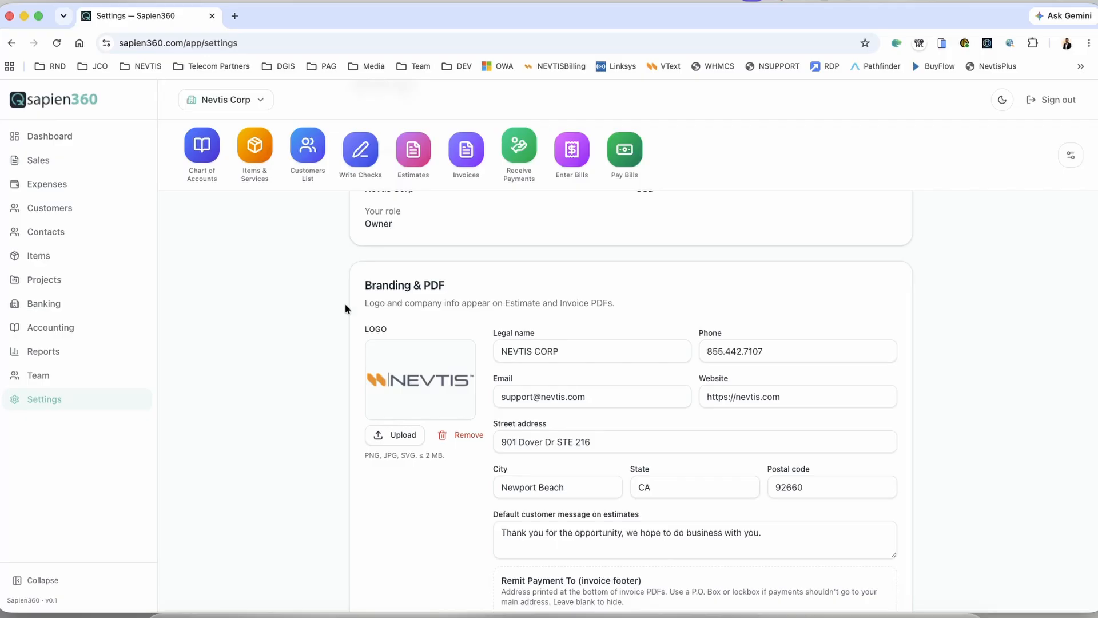
drag(363, 285, 460, 284)
scroll(441, 329, down, 2)
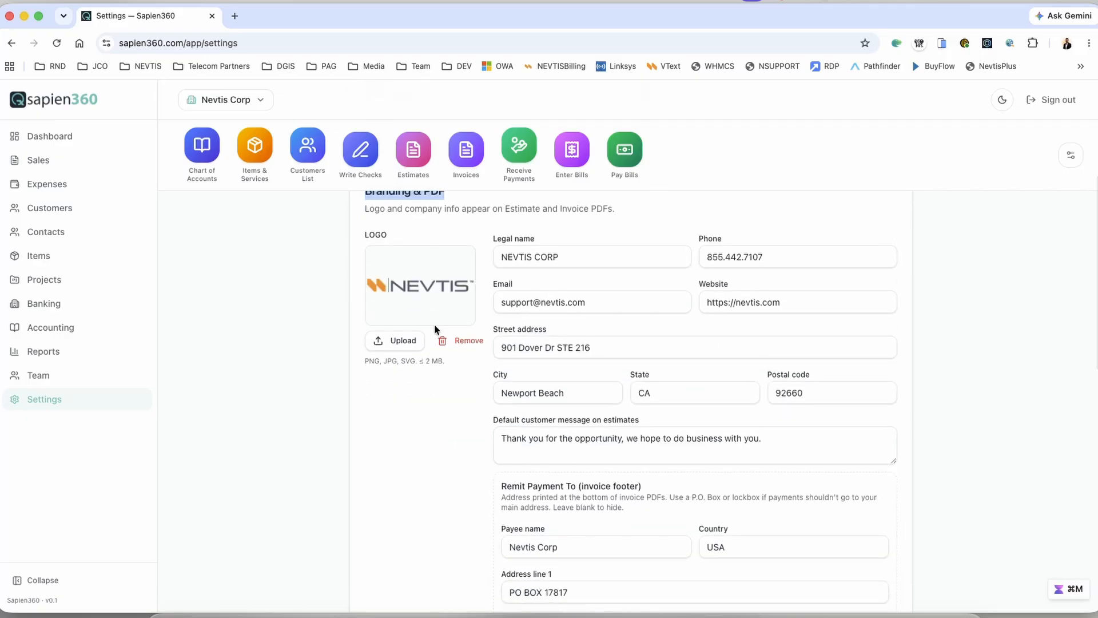
scroll(653, 344, down, 4)
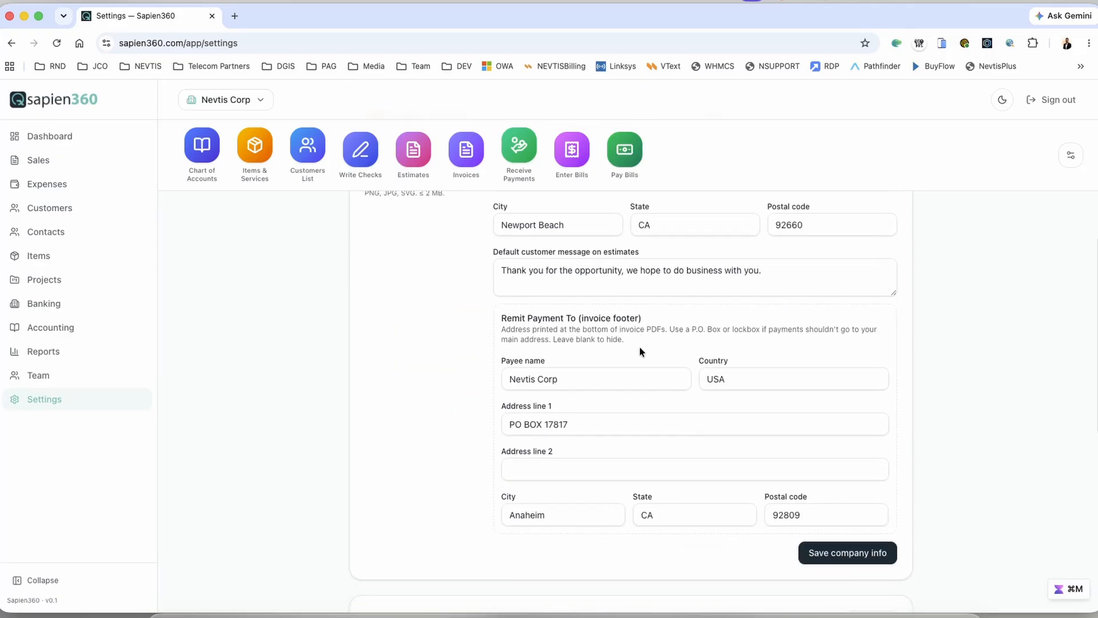
scroll(640, 351, up, 3)
scroll(640, 349, up, 2)
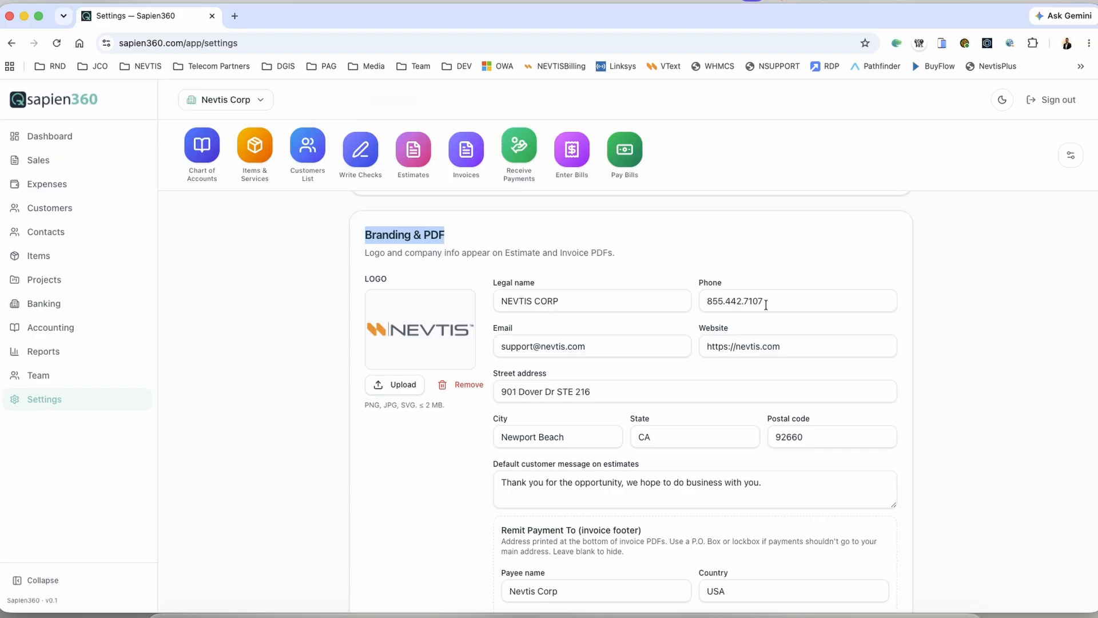
scroll(715, 360, down, 4)
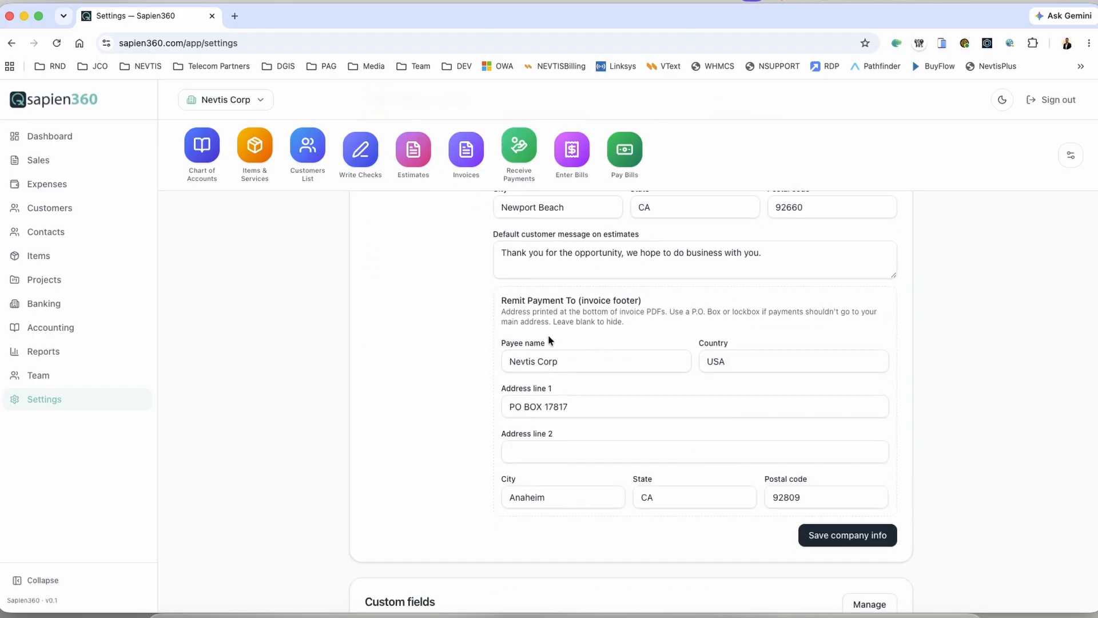
Step: Highlight the Remit Payment To section text to review the invoice footer address
drag(500, 299, 639, 327)
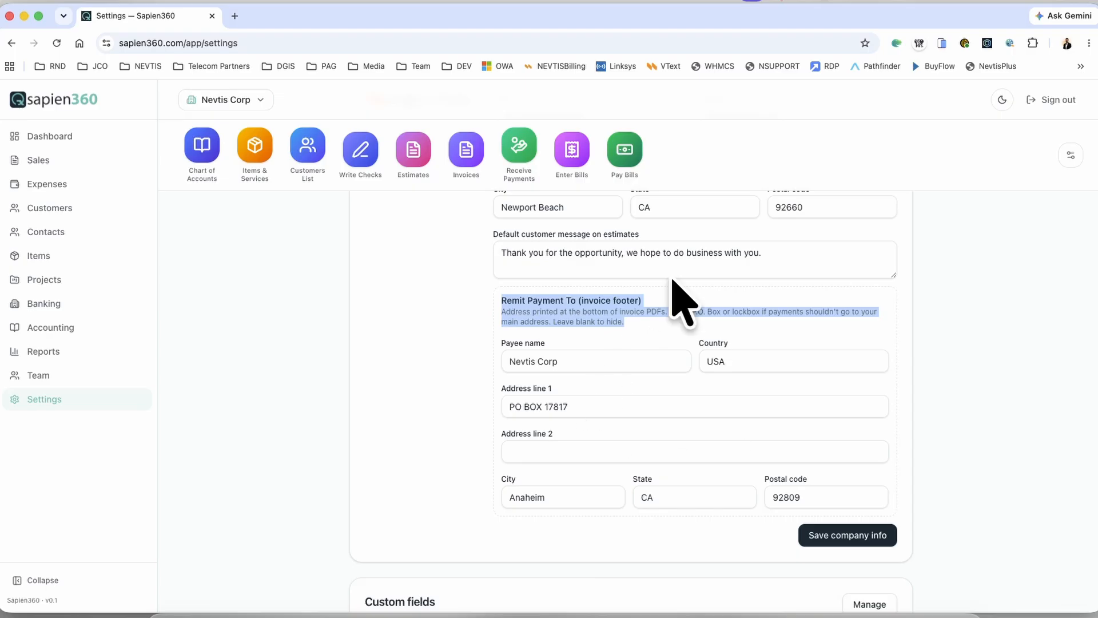
scroll(675, 457, up, 4)
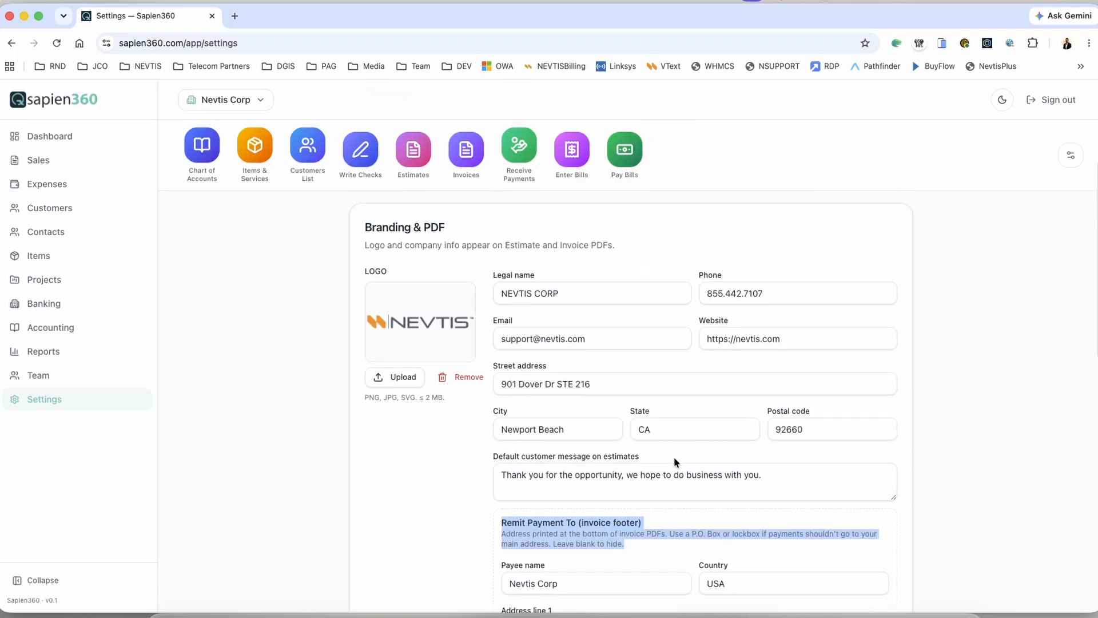
scroll(552, 394, down, 2)
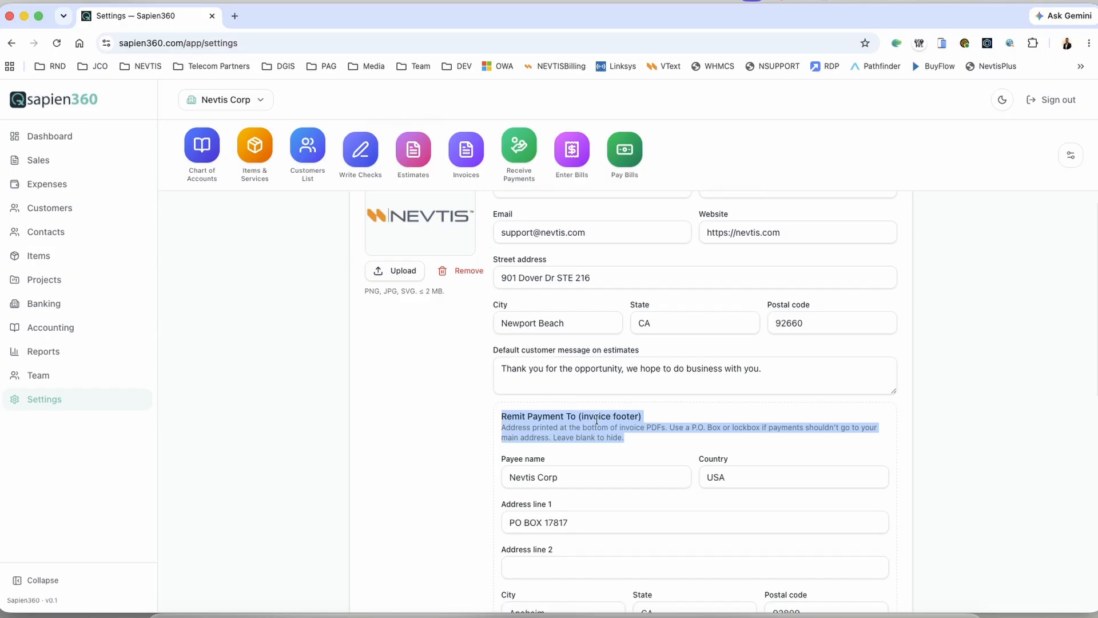
scroll(592, 417, down, 3)
scroll(558, 364, up, 5)
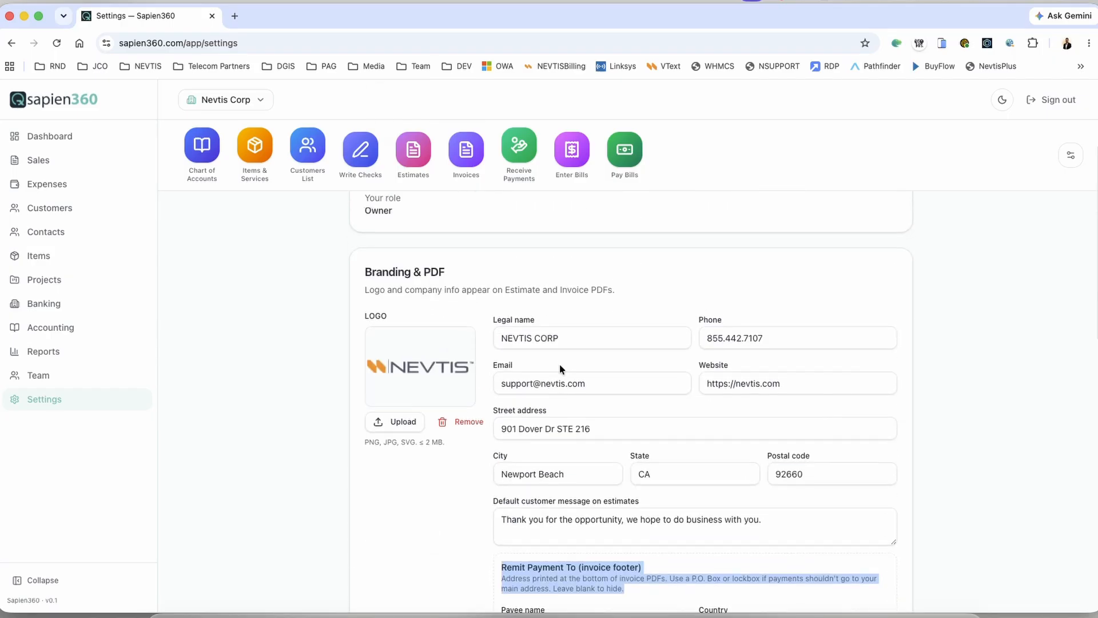
Step: Reopen estimate 1004 from the Estimates list, glancing at Outlook before returning to the browser
click(415, 163)
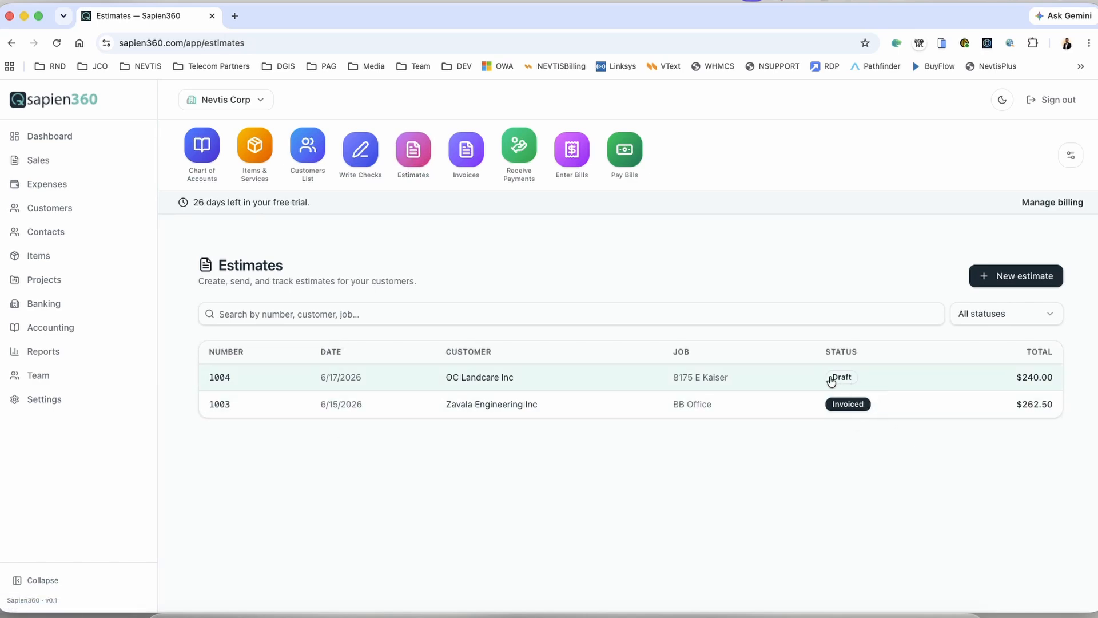
click(215, 380)
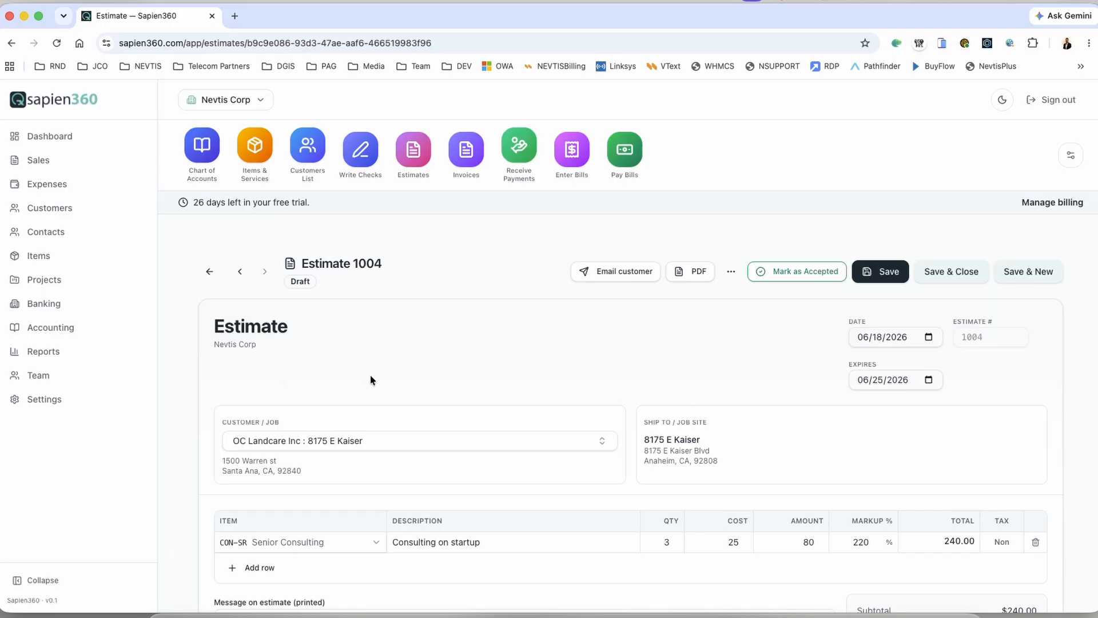
scroll(372, 377, down, 3)
scroll(377, 375, up, 3)
click(549, 614)
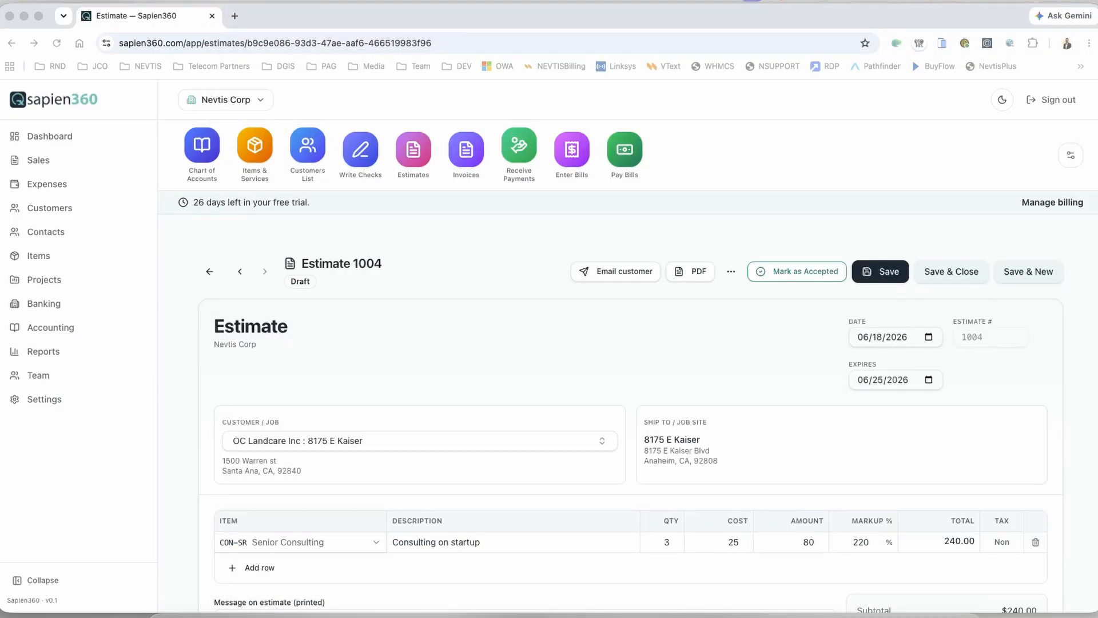
click(486, 219)
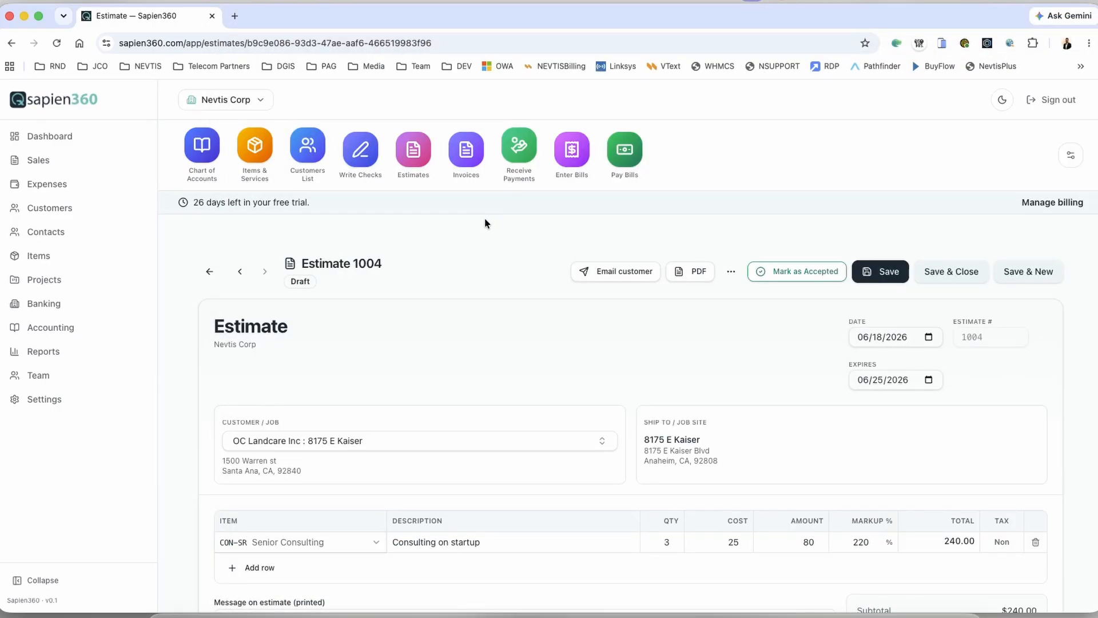
Step: Email Estimate 1004 to your own test address instead of the customer's and confirm it shows Sent
click(632, 273)
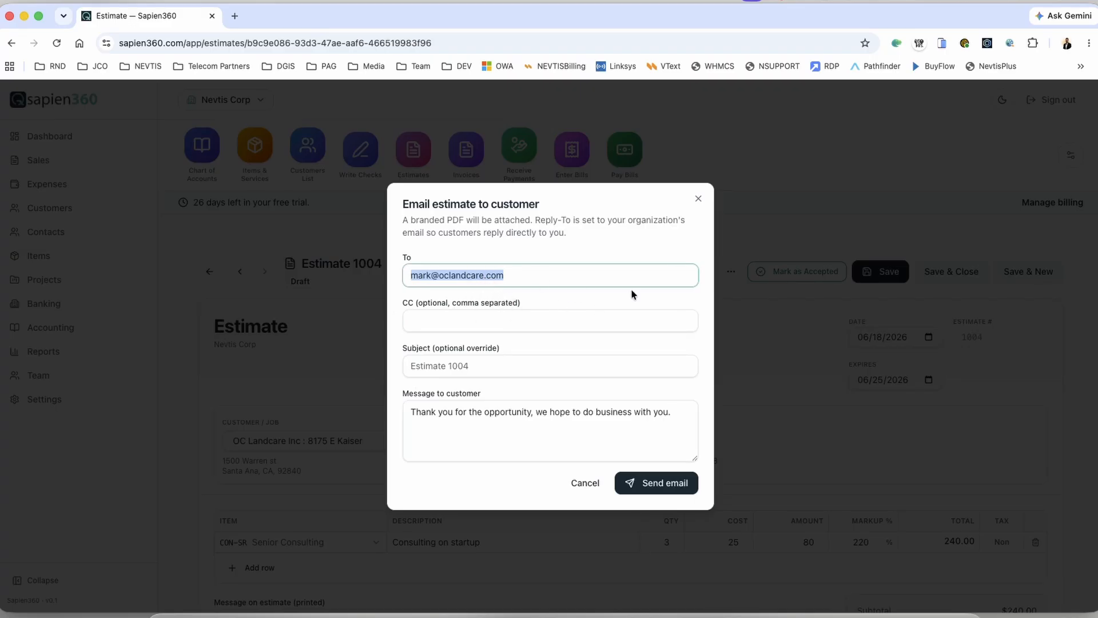
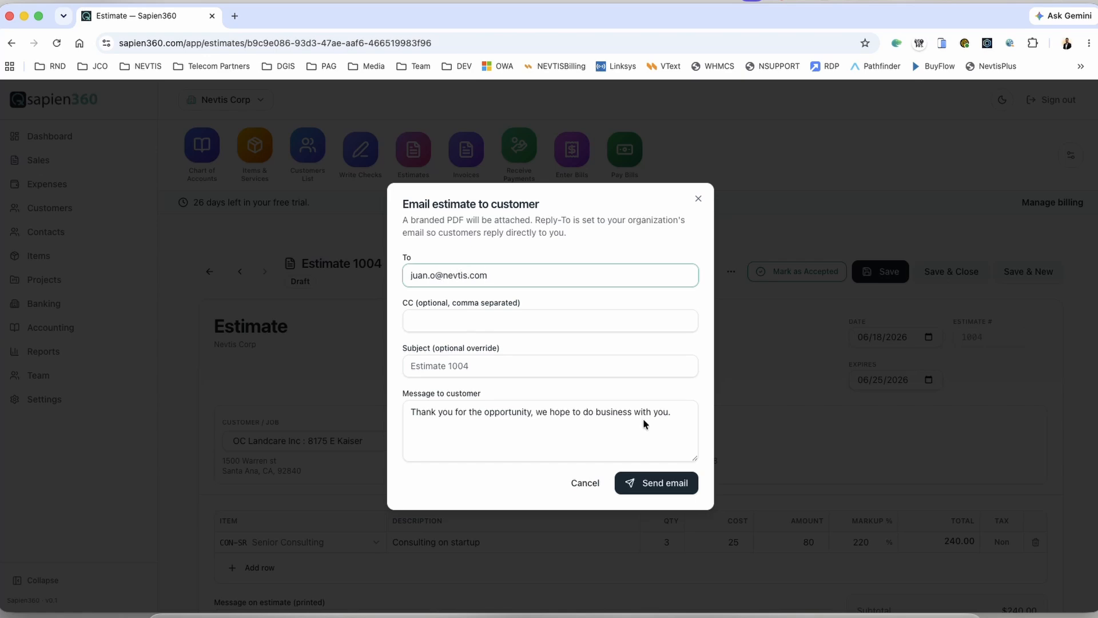
click(667, 485)
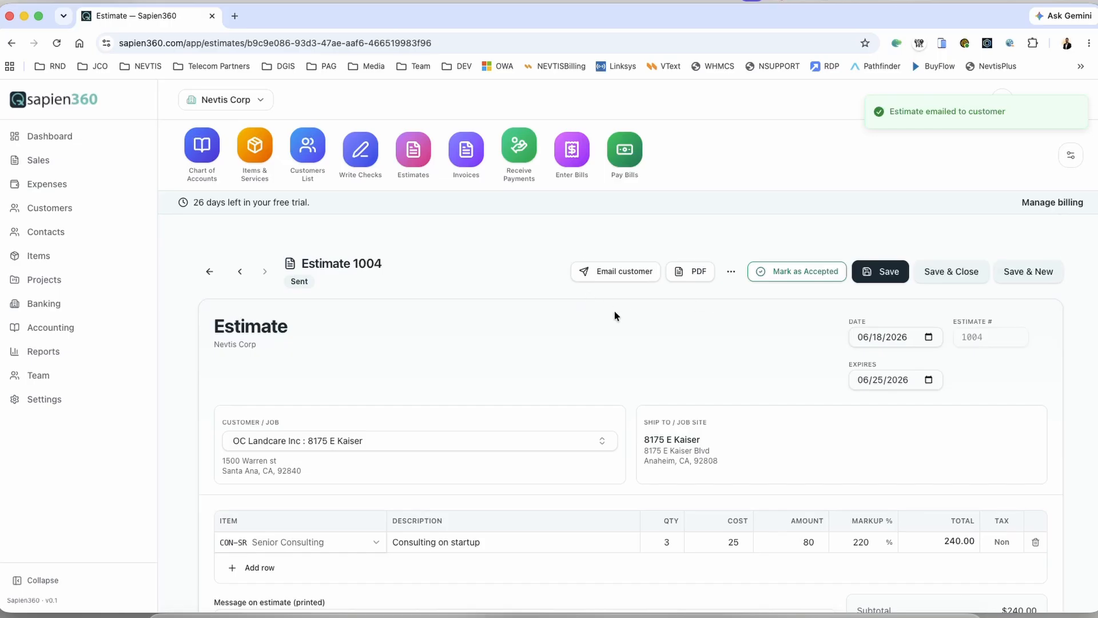
scroll(575, 335, down, 3)
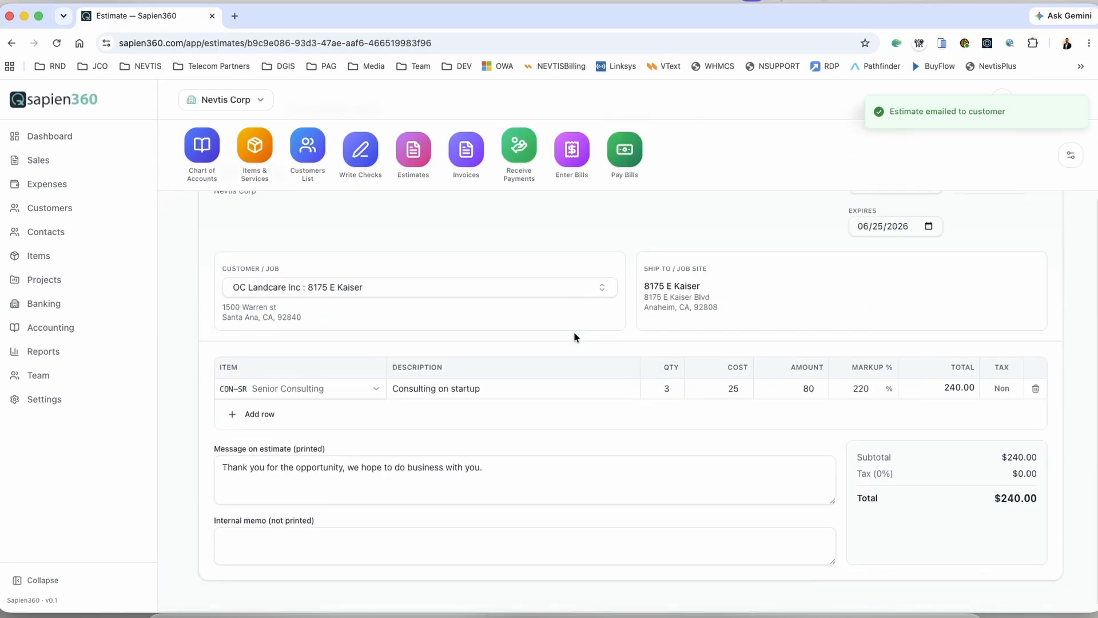
scroll(574, 337, up, 3)
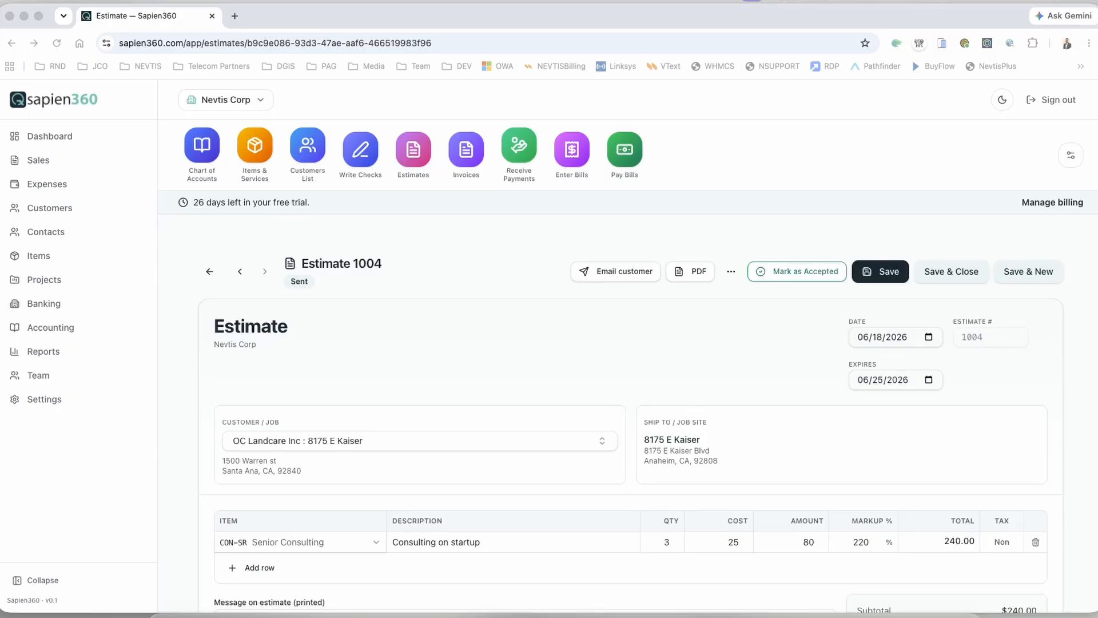
drag(1097, 269, 794, 38)
Step: Open the Estimate-1004.pdf attachment from the received email, close the viewer, then close the message
scroll(551, 273, down, 2)
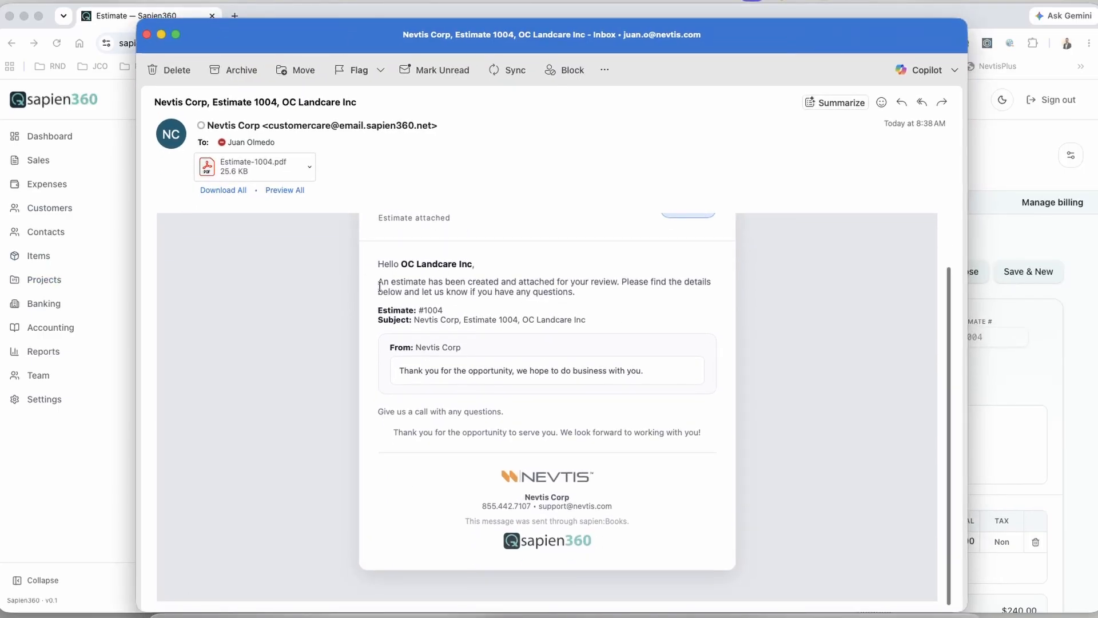
scroll(472, 380, up, 2)
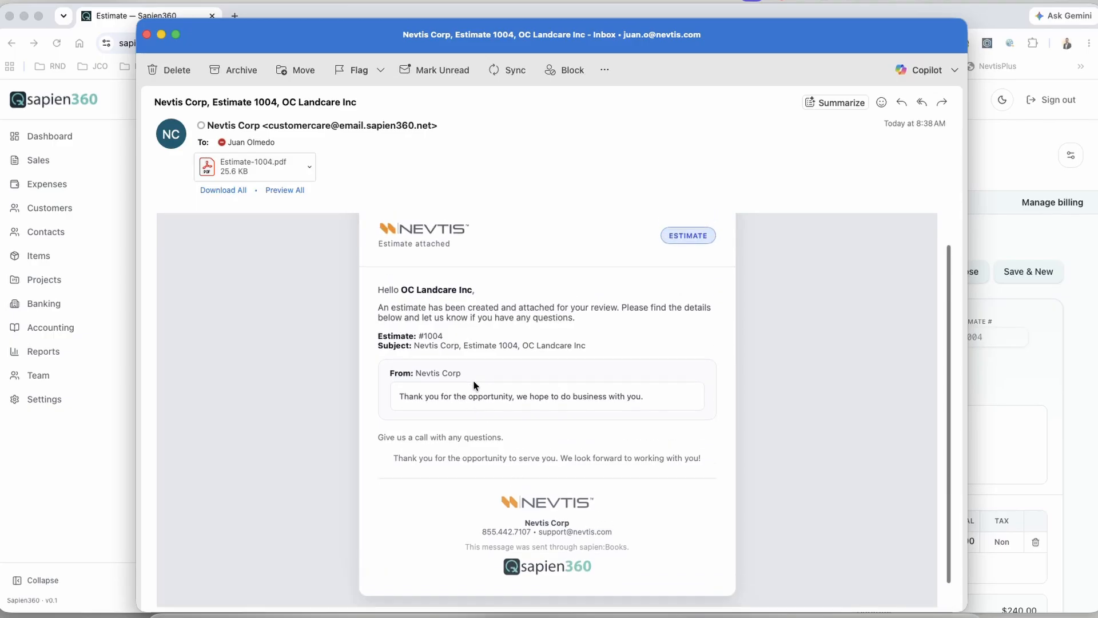
scroll(489, 454, down, 2)
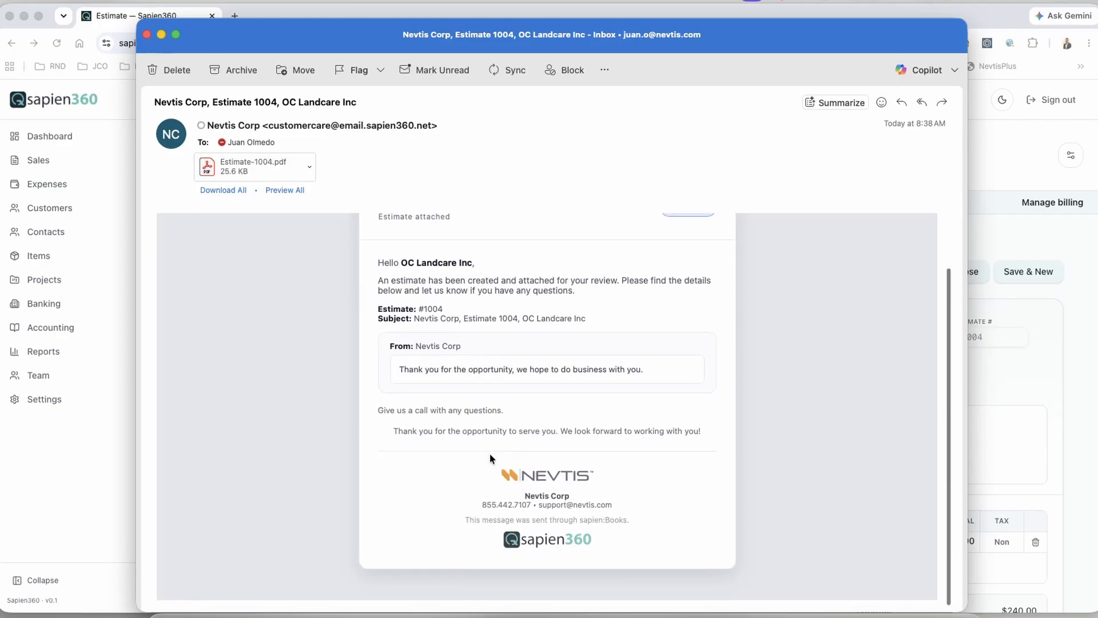
double_click(214, 163)
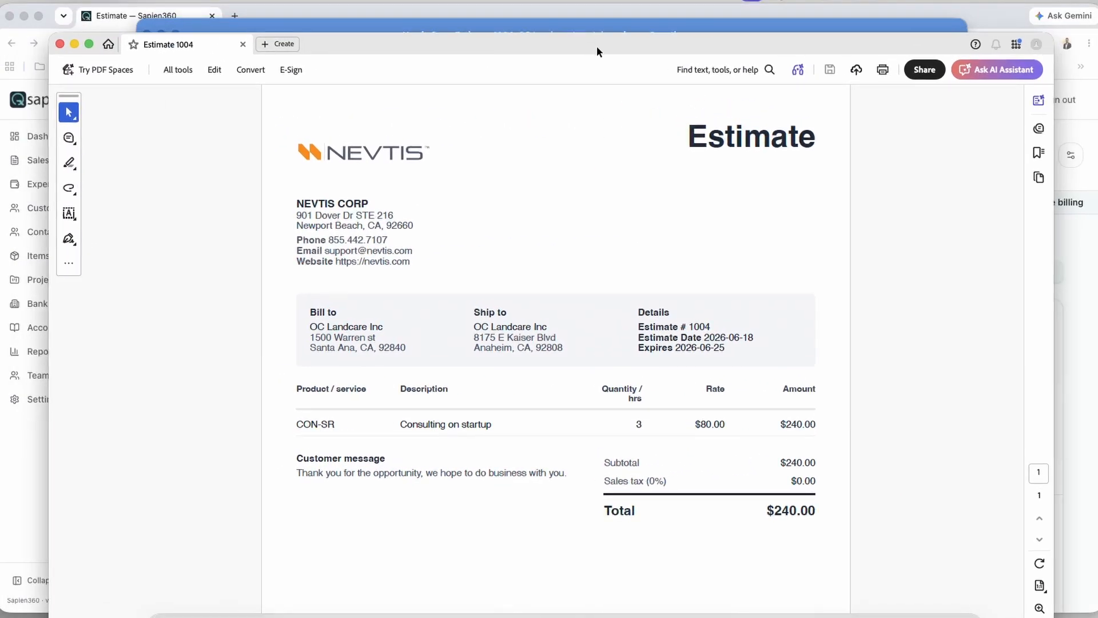
scroll(540, 293, down, 4)
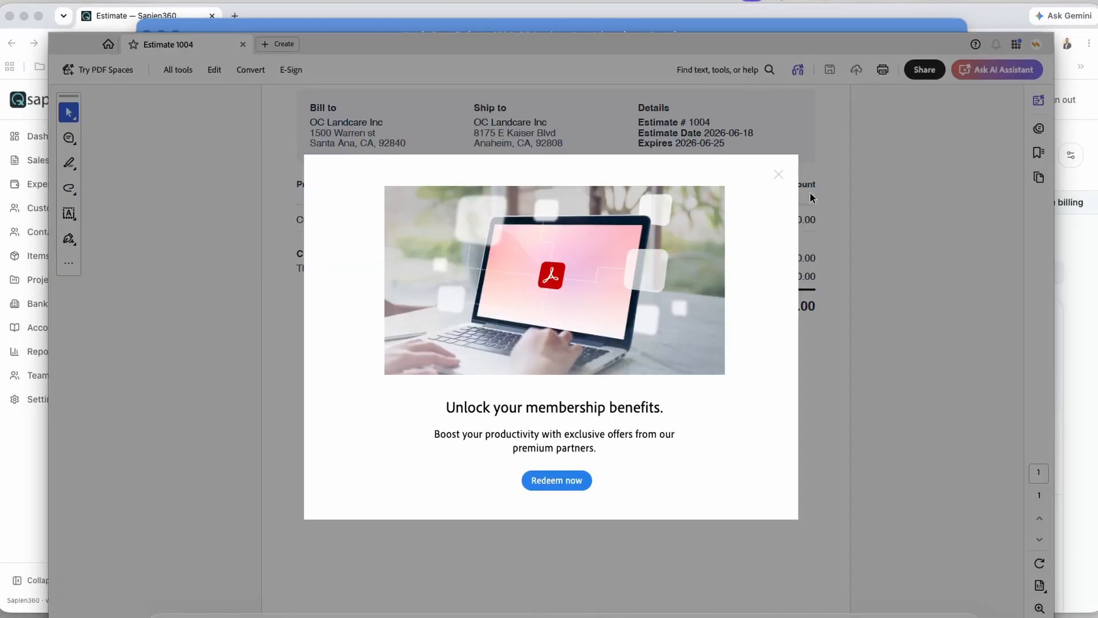
click(775, 173)
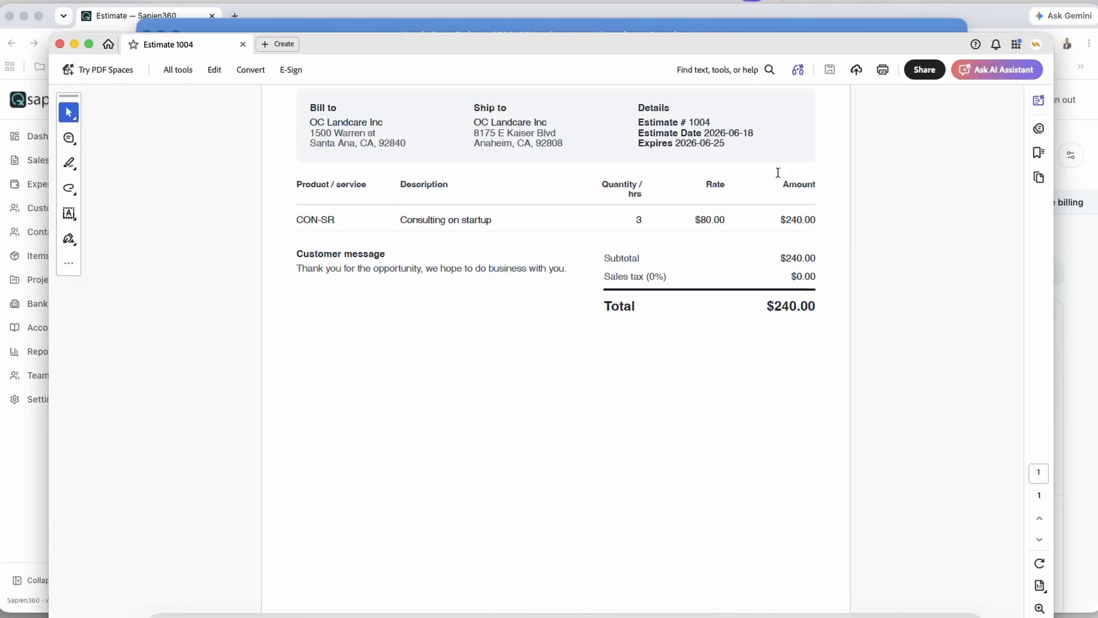
click(59, 44)
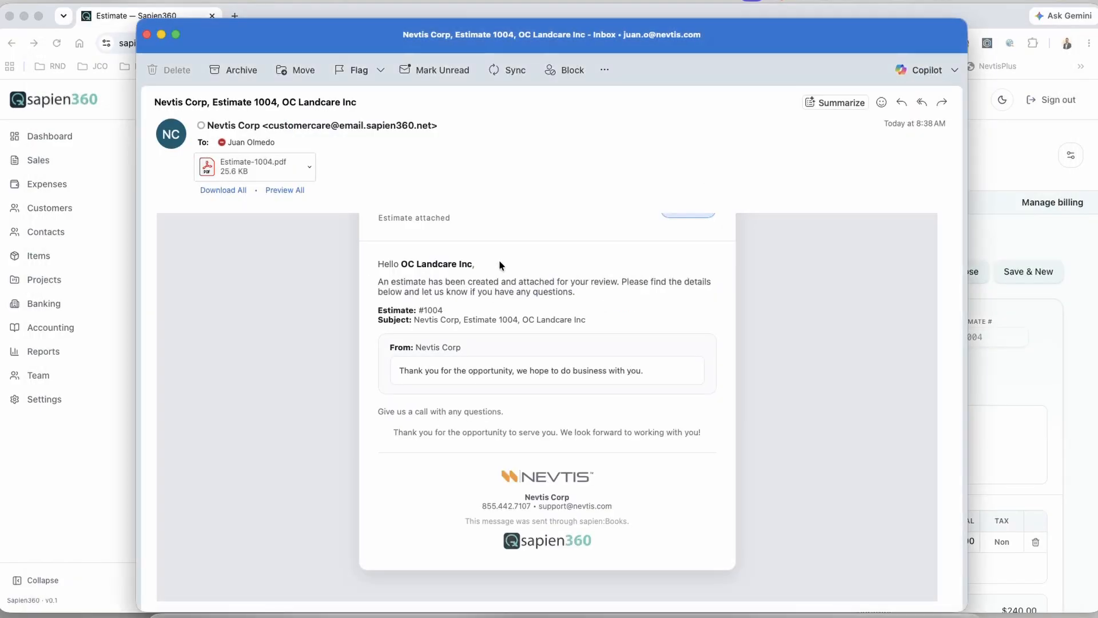
scroll(499, 260, up, 2)
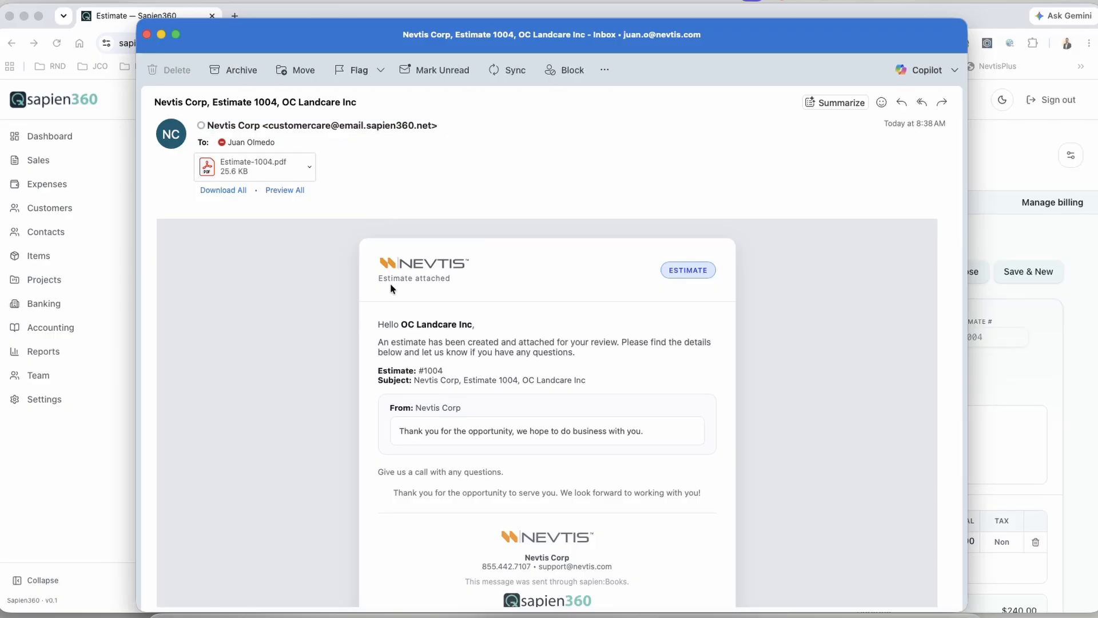
scroll(390, 283, up, 2)
key(super+w)
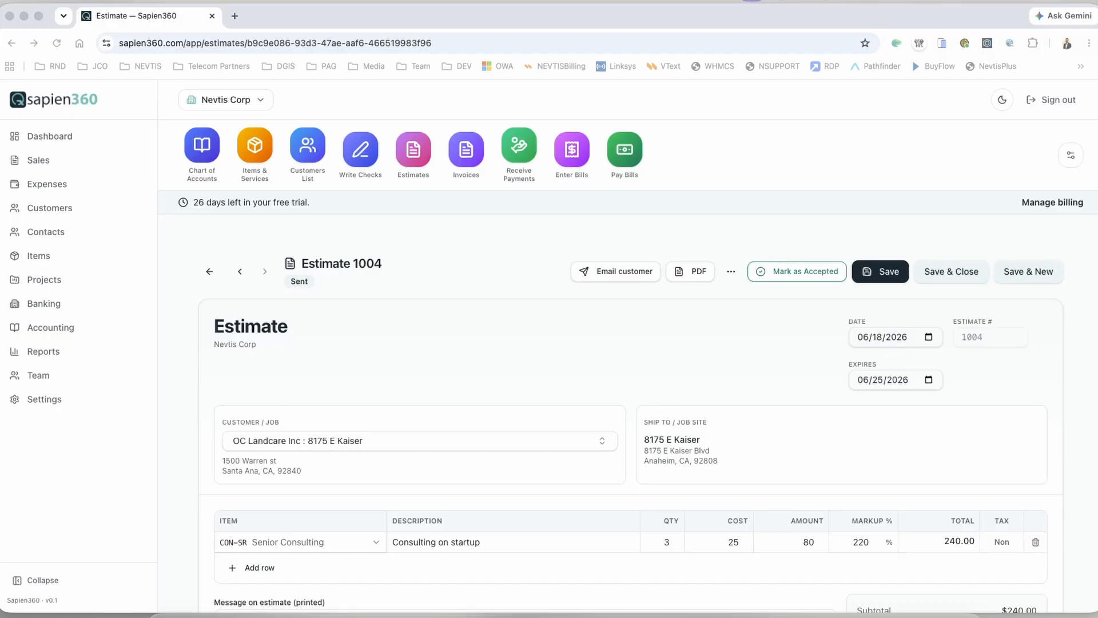
Step: Return to Sapien360 and open Settings at the Branding & PDF contact details
drag(671, 205, 602, 164)
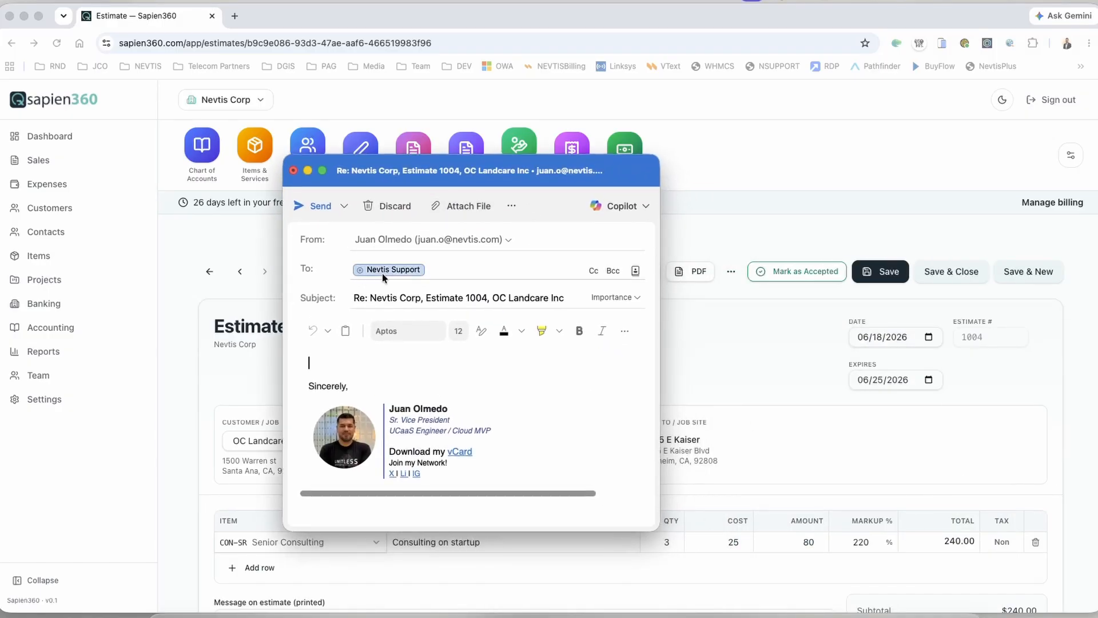
click(216, 250)
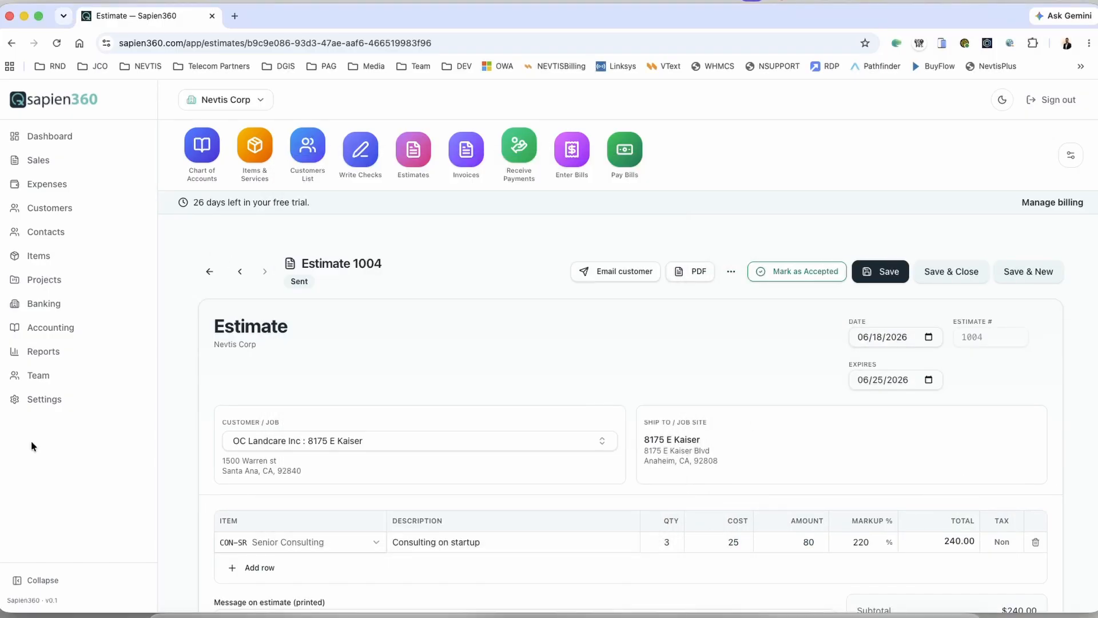
click(45, 399)
scroll(351, 331, down, 2)
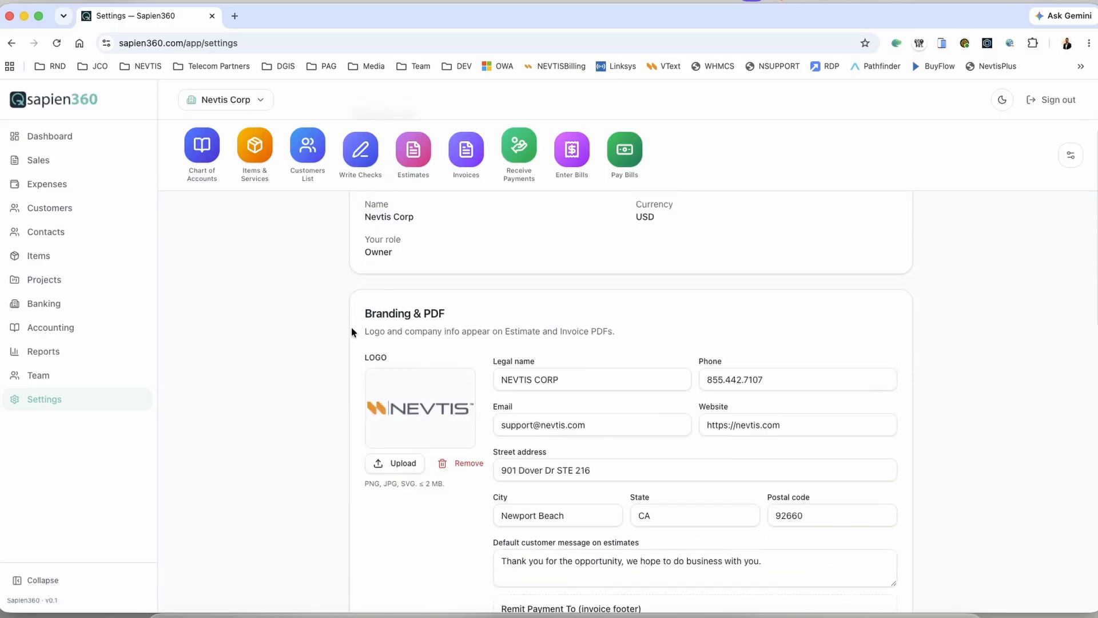
scroll(351, 331, down, 1)
drag(612, 406, 492, 402)
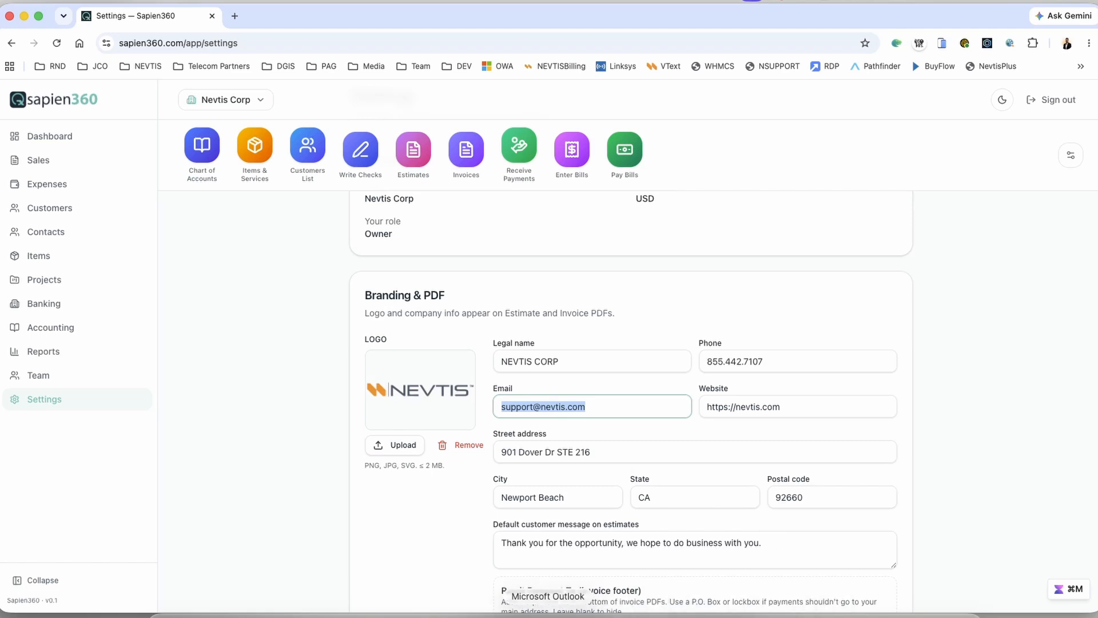
Step: Check the email reply's full recipient address, then go back to the Settings page
click(548, 615)
double_click(401, 269)
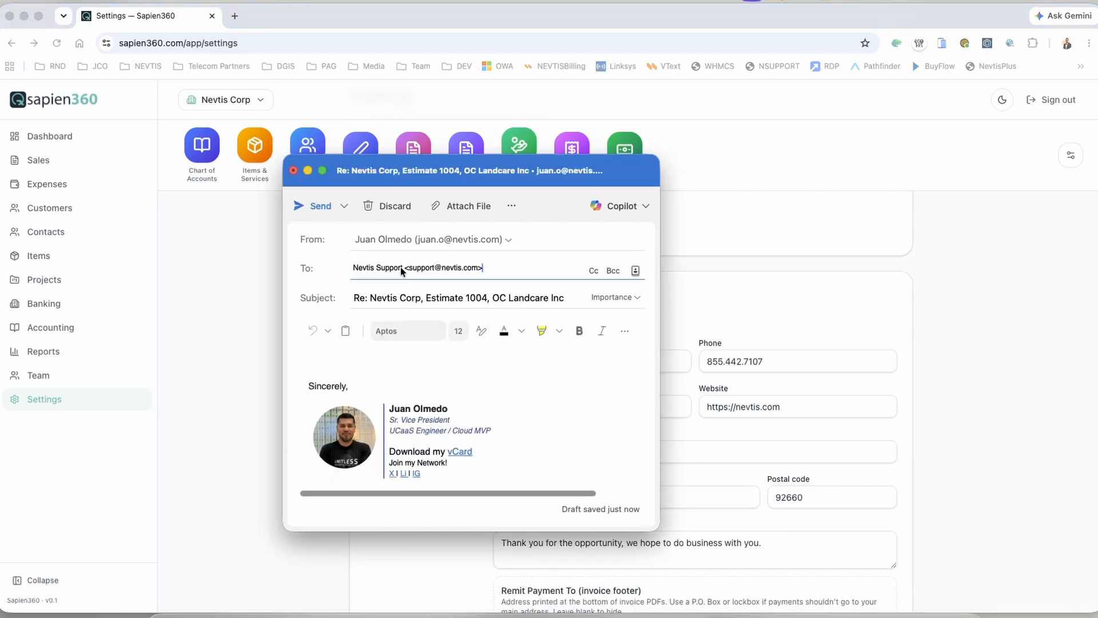
click(1056, 319)
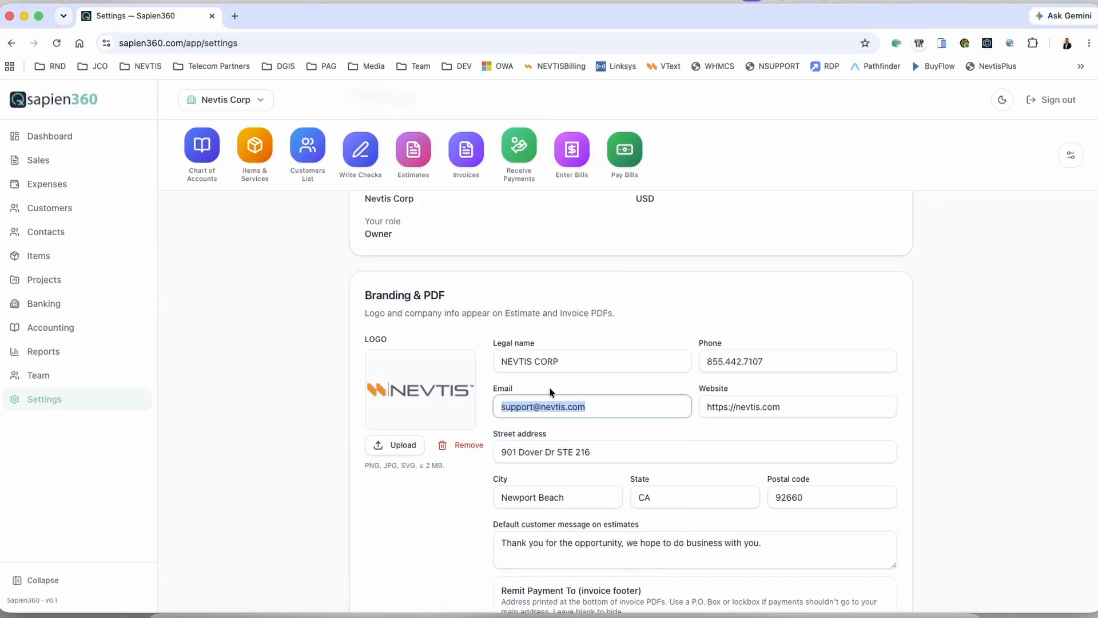
scroll(549, 388, up, 3)
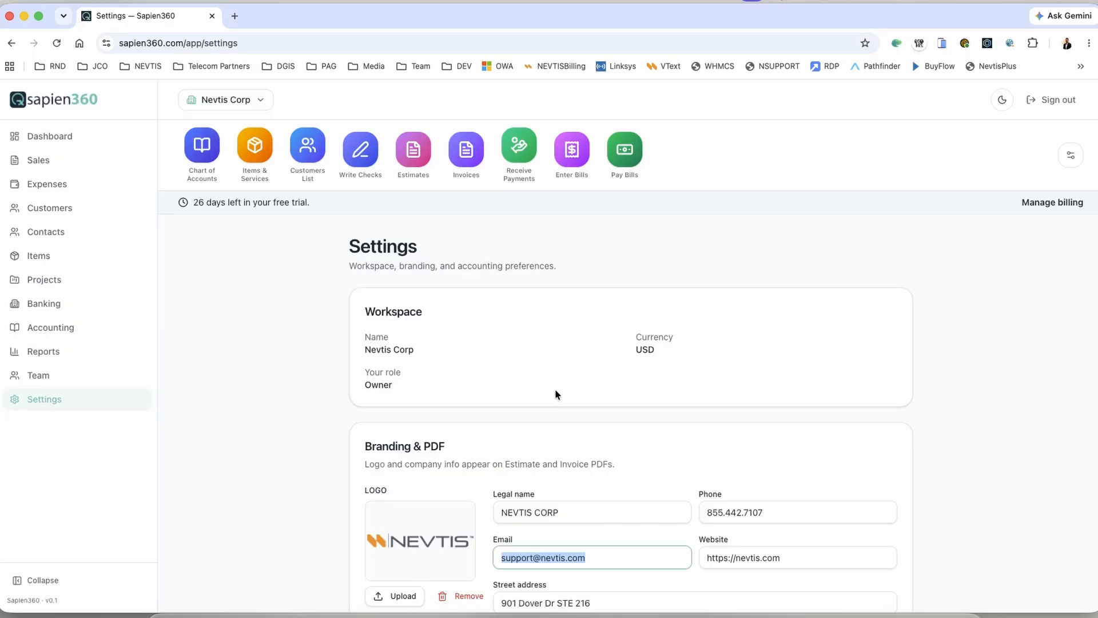
scroll(576, 490, down, 2)
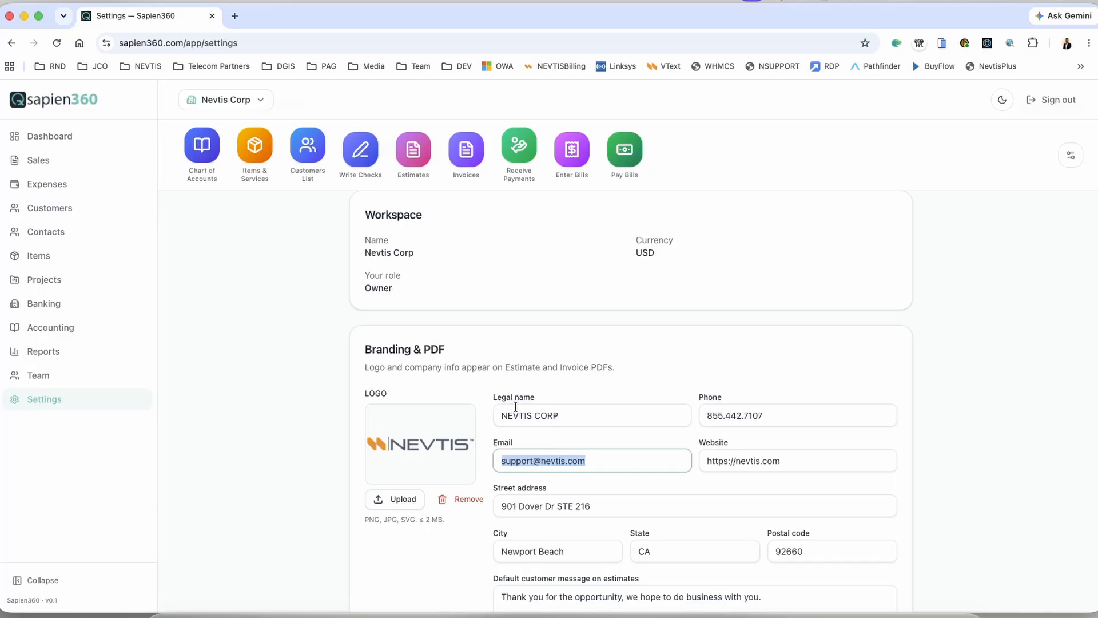
click(425, 165)
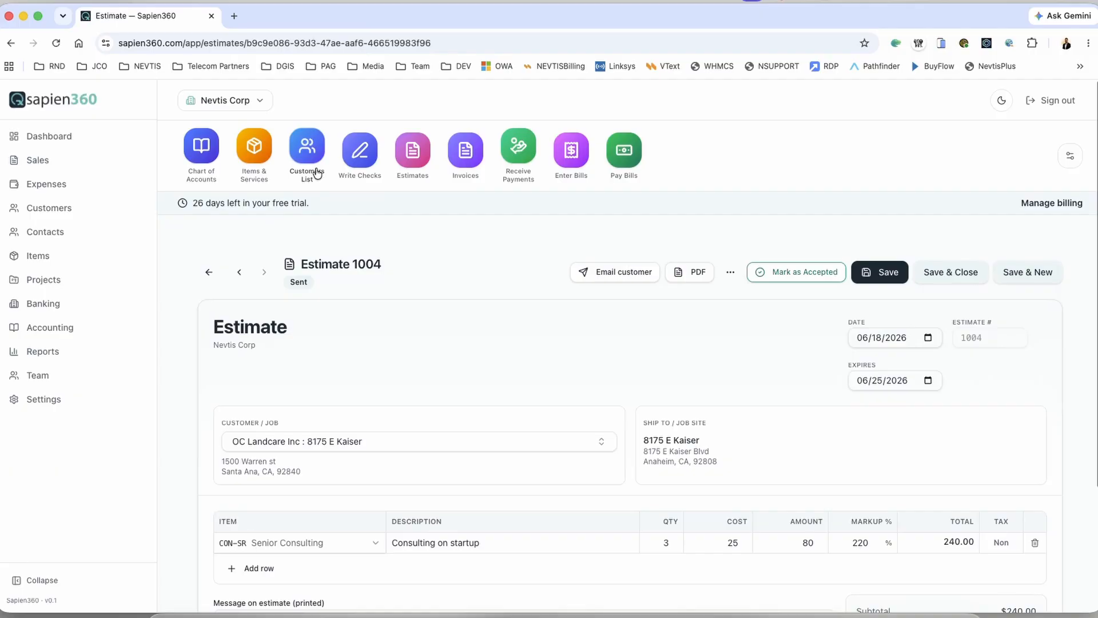
click(307, 147)
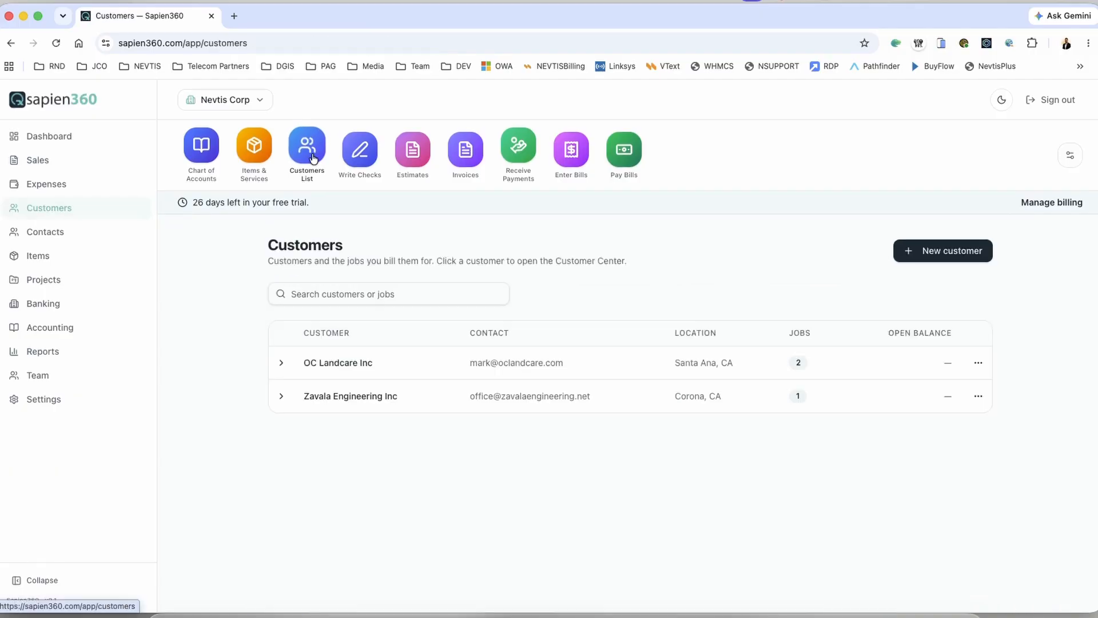
click(329, 361)
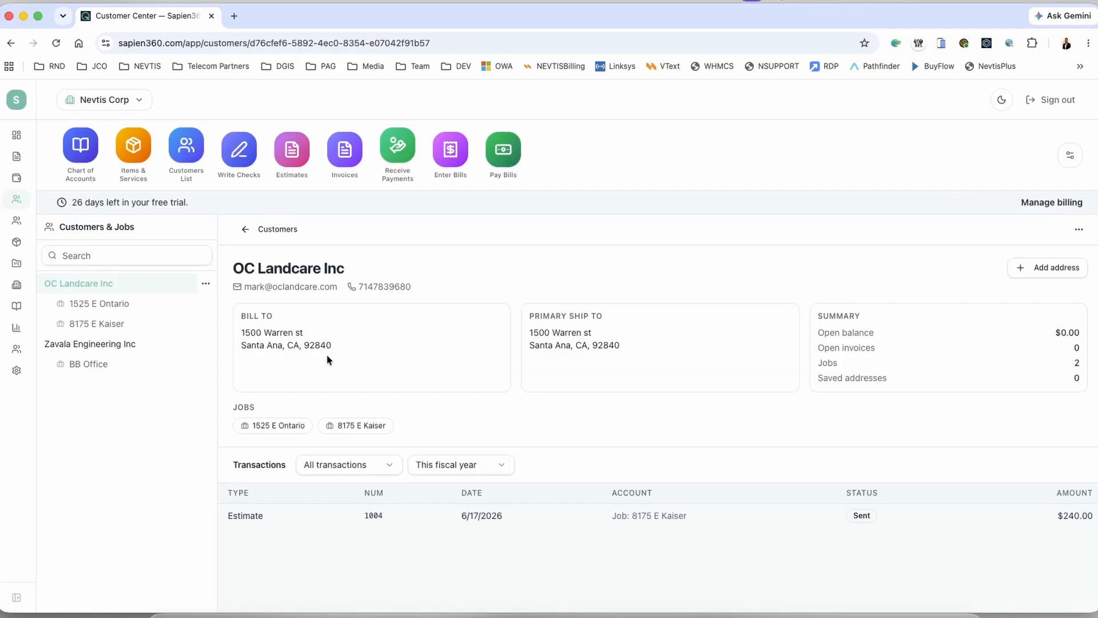
click(113, 308)
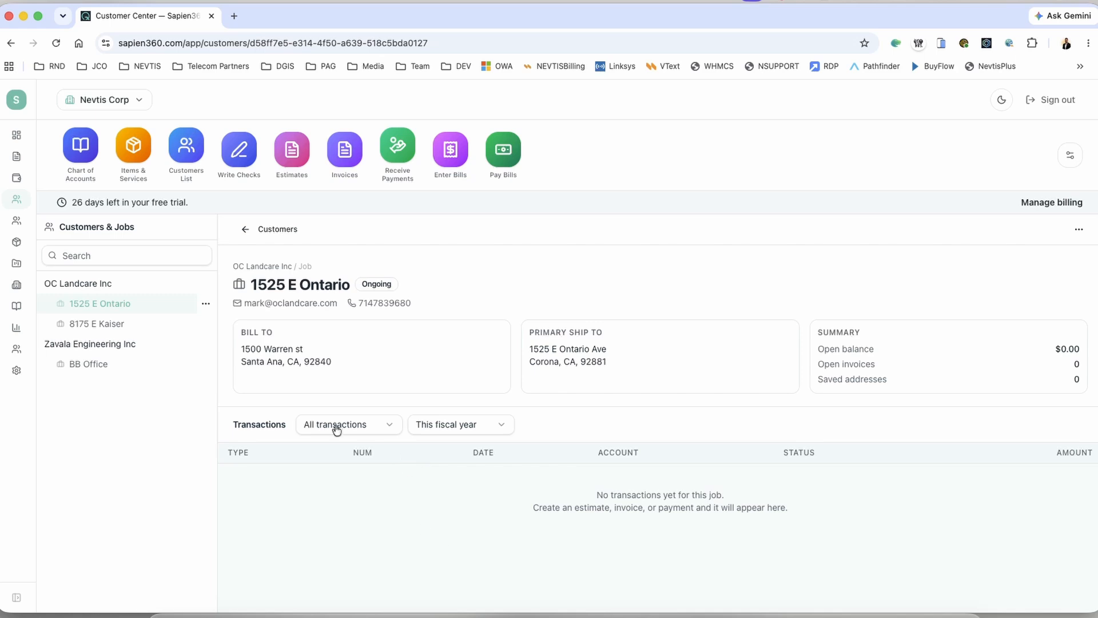
click(93, 324)
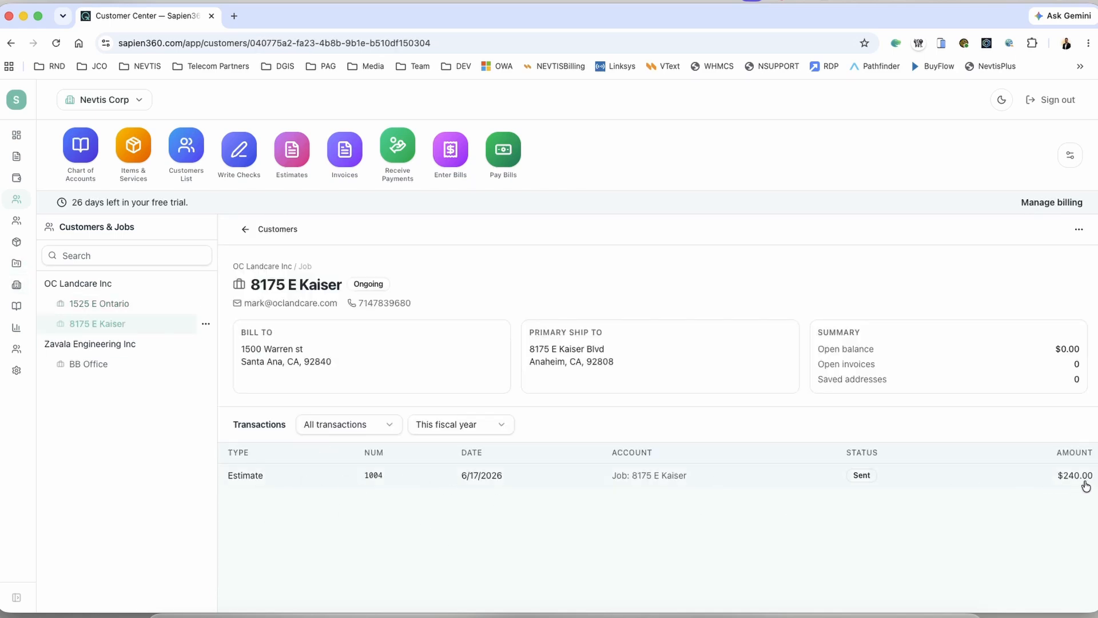
click(75, 283)
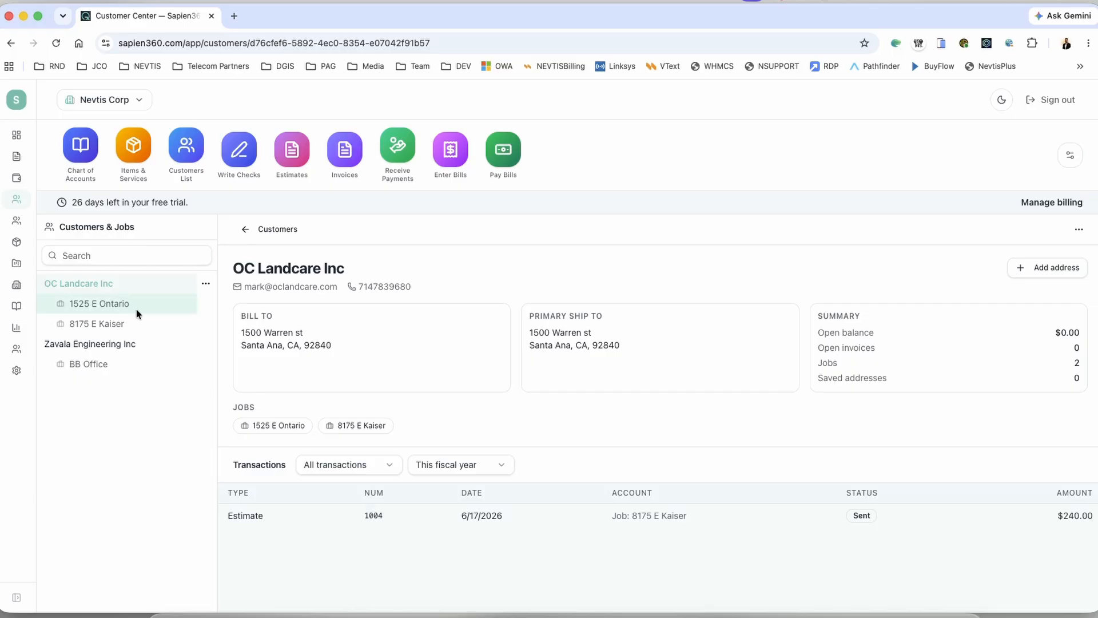
click(96, 301)
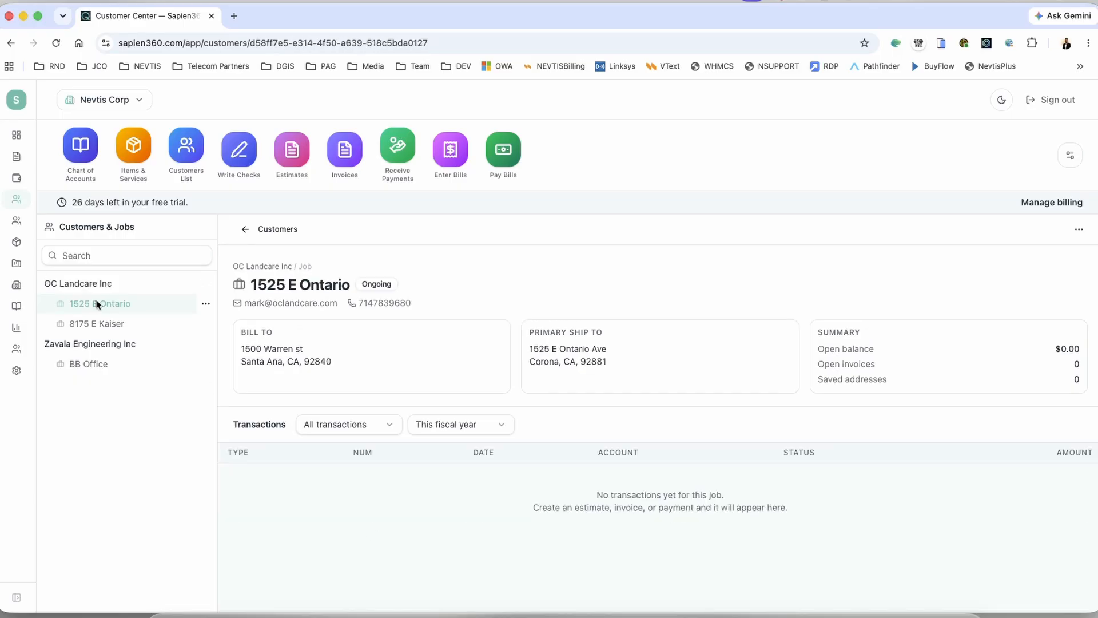
click(97, 328)
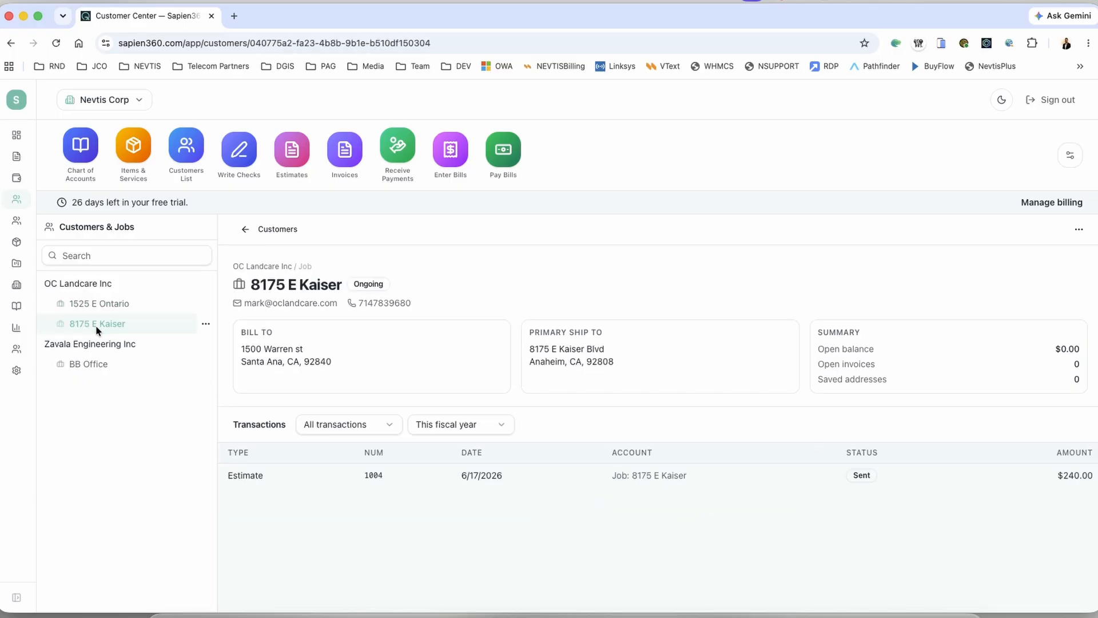
Step: Open Estimate 1004 and mark it as Accepted
click(241, 475)
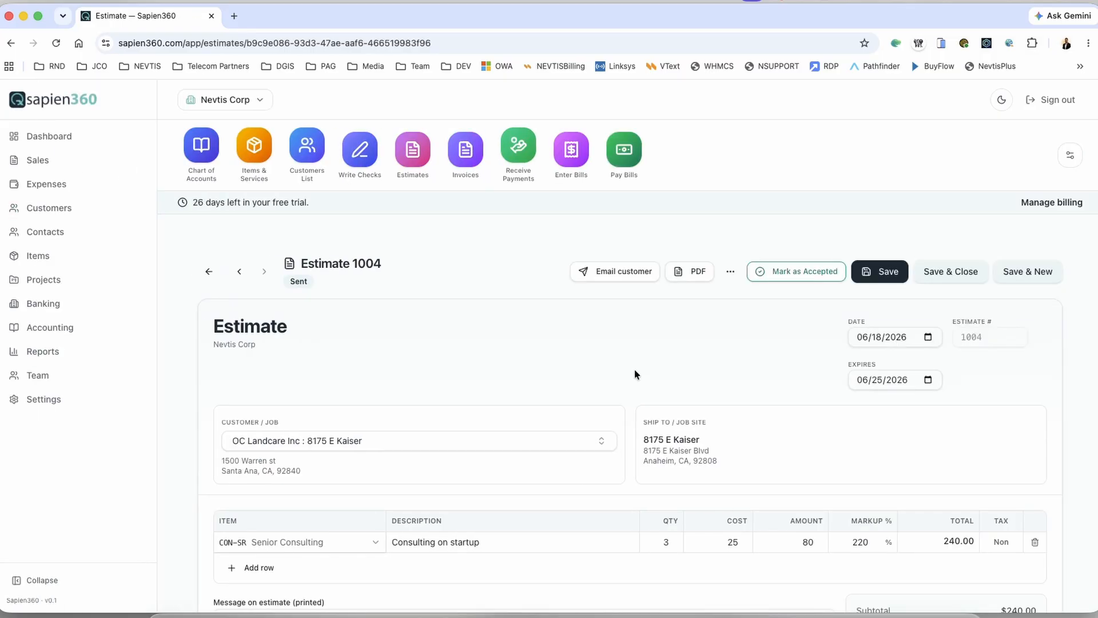
scroll(635, 374, down, 3)
scroll(635, 375, up, 3)
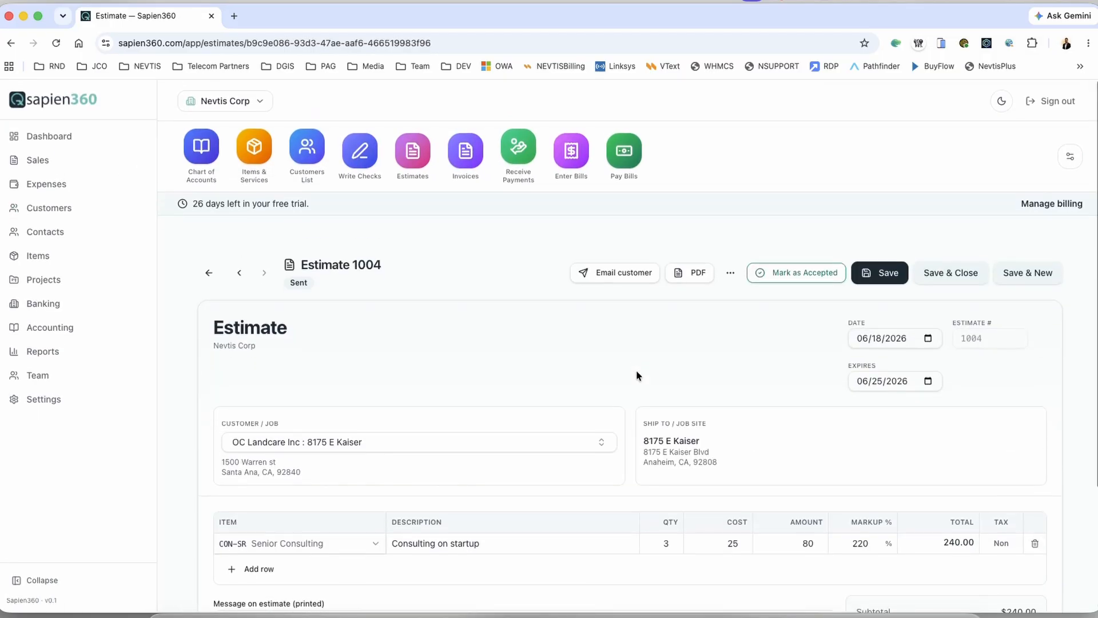
click(736, 274)
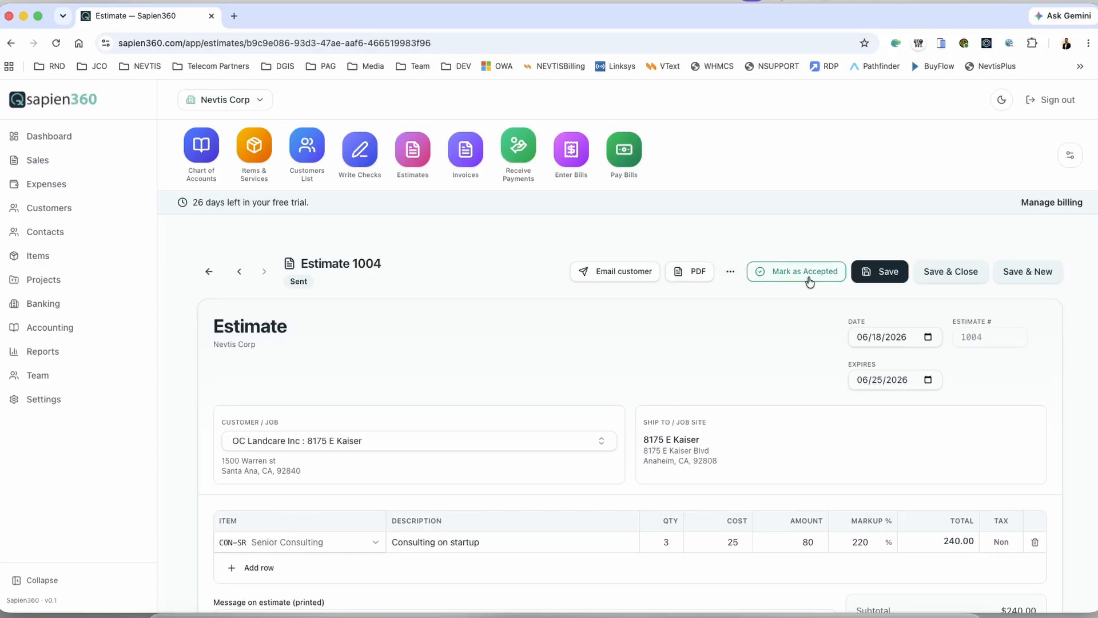
click(769, 278)
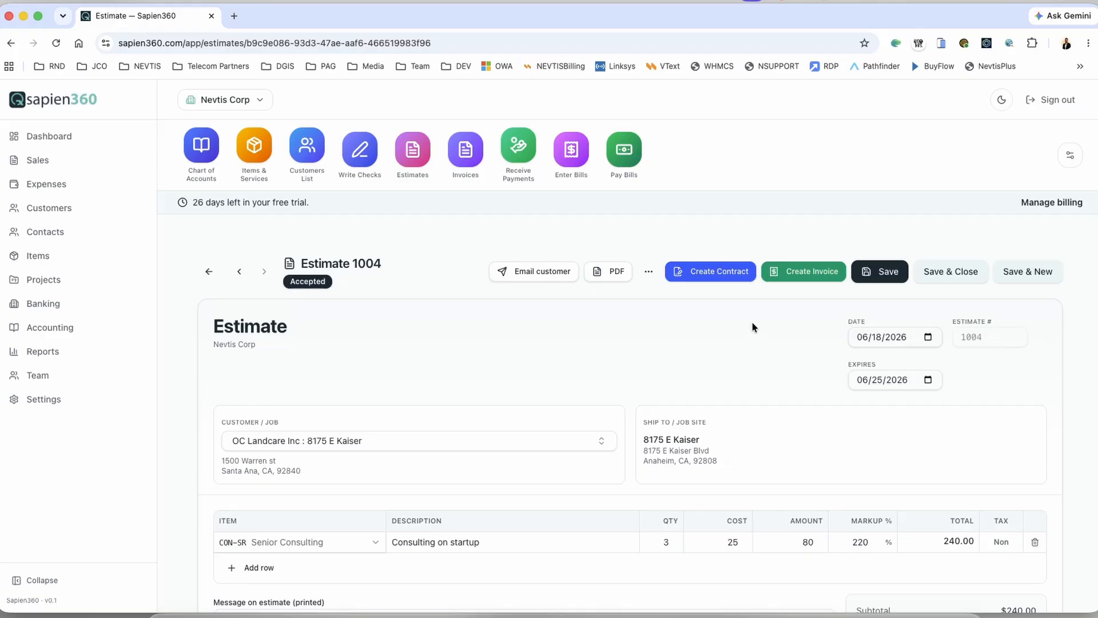
scroll(640, 394, down, 3)
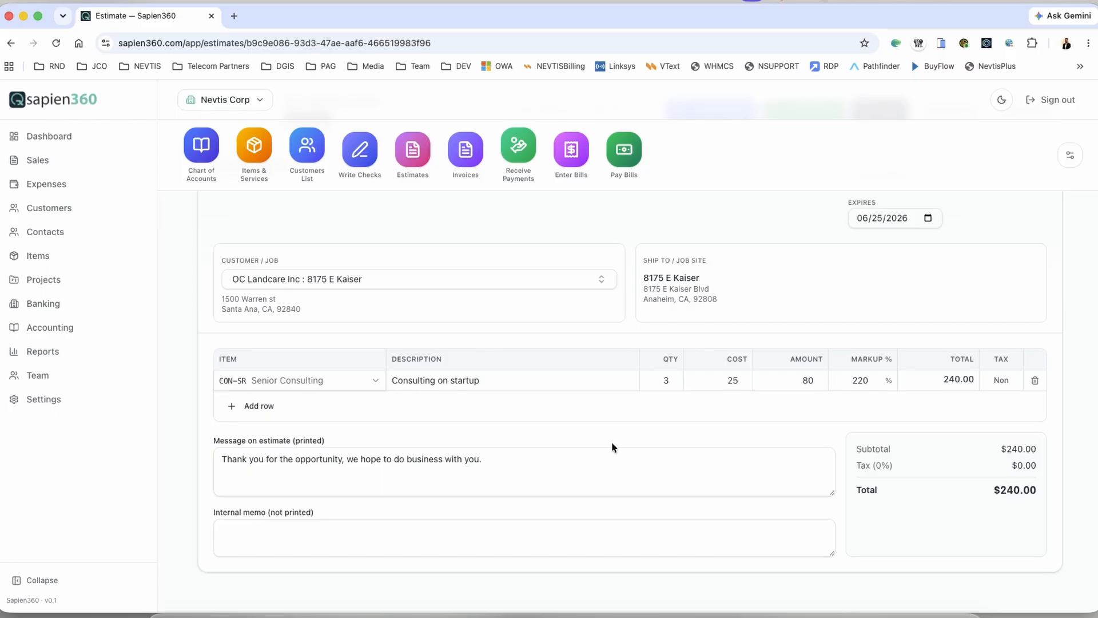
scroll(612, 442, up, 3)
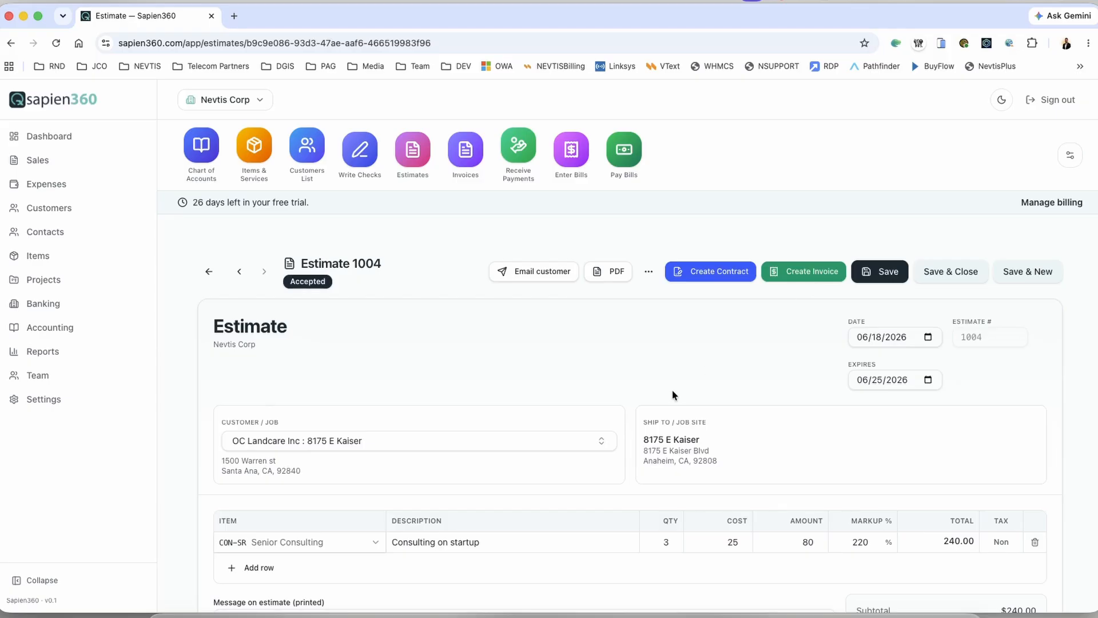
Step: Create an invoice from accepted Estimate 1004 ($240.00, Consulting on startup)
scroll(672, 389, down, 3)
scroll(672, 388, up, 3)
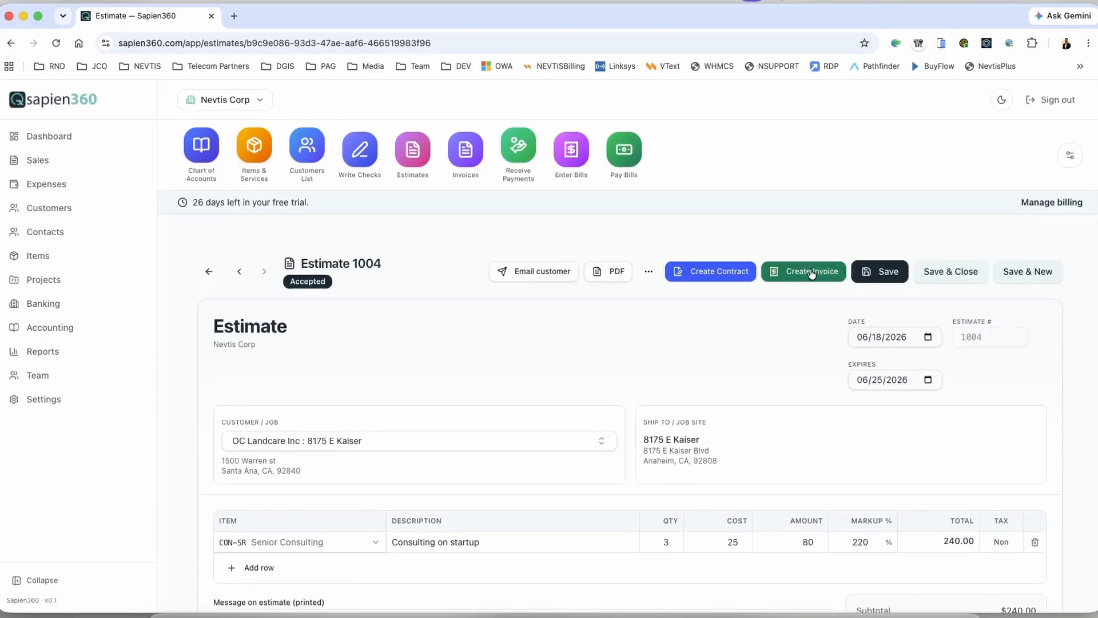
scroll(806, 281, down, 4)
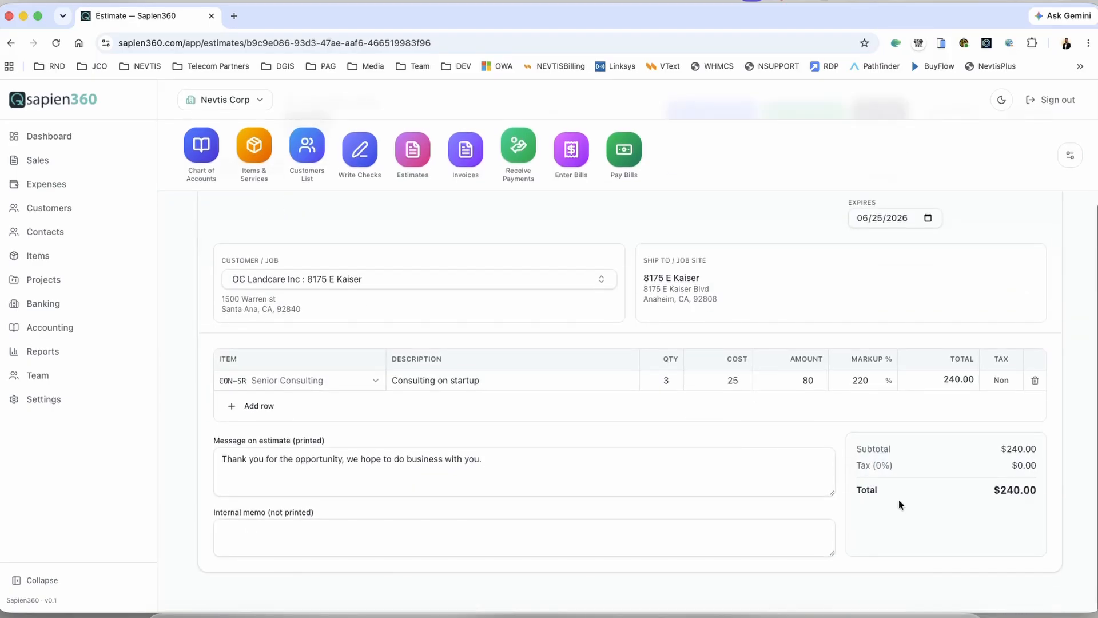
scroll(860, 478, up, 3)
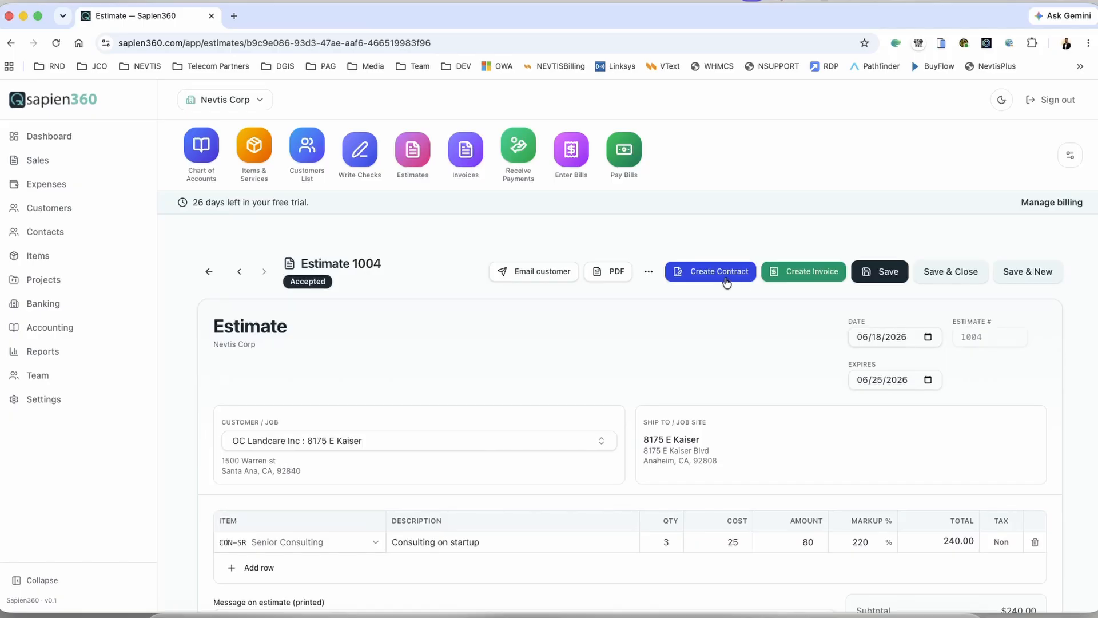
click(799, 281)
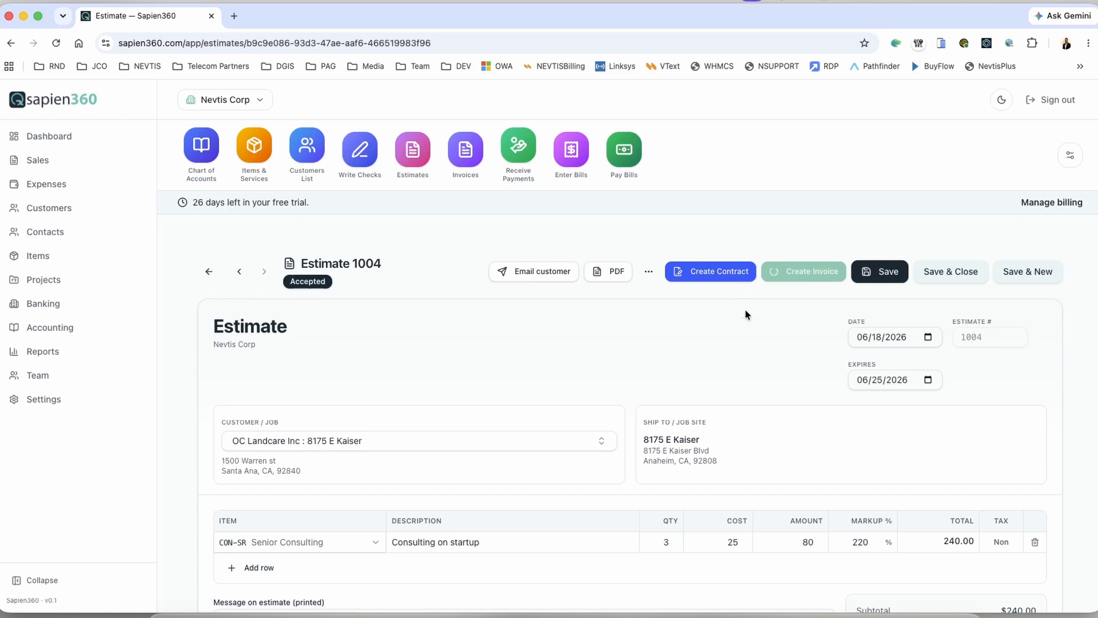
Step: Review the line item description text on the new invoice
scroll(493, 360, down, 3)
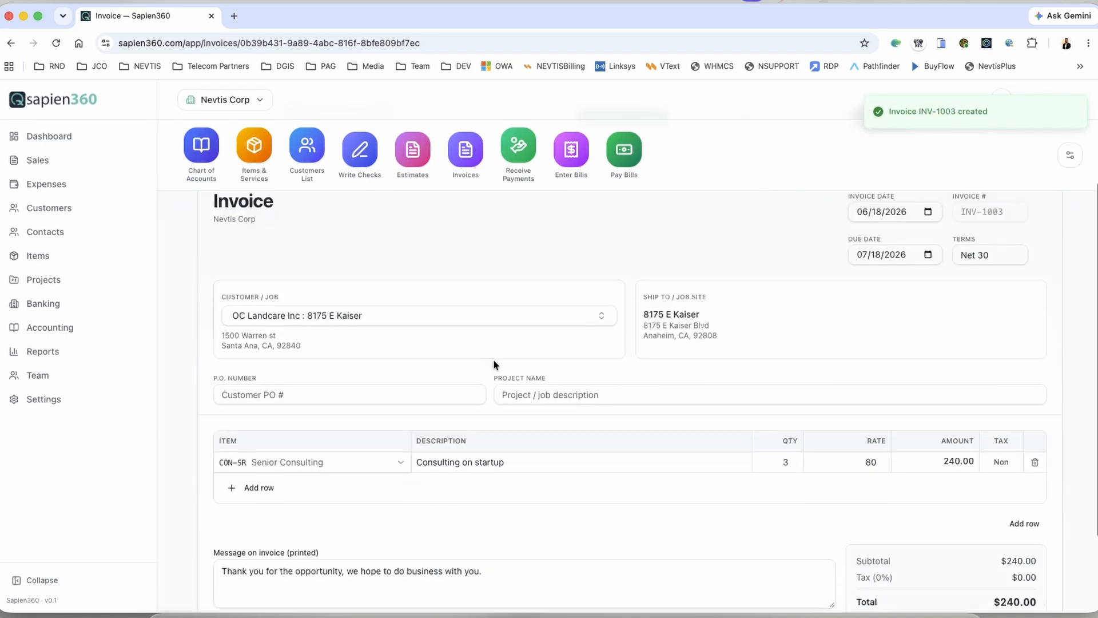
drag(511, 413, 404, 416)
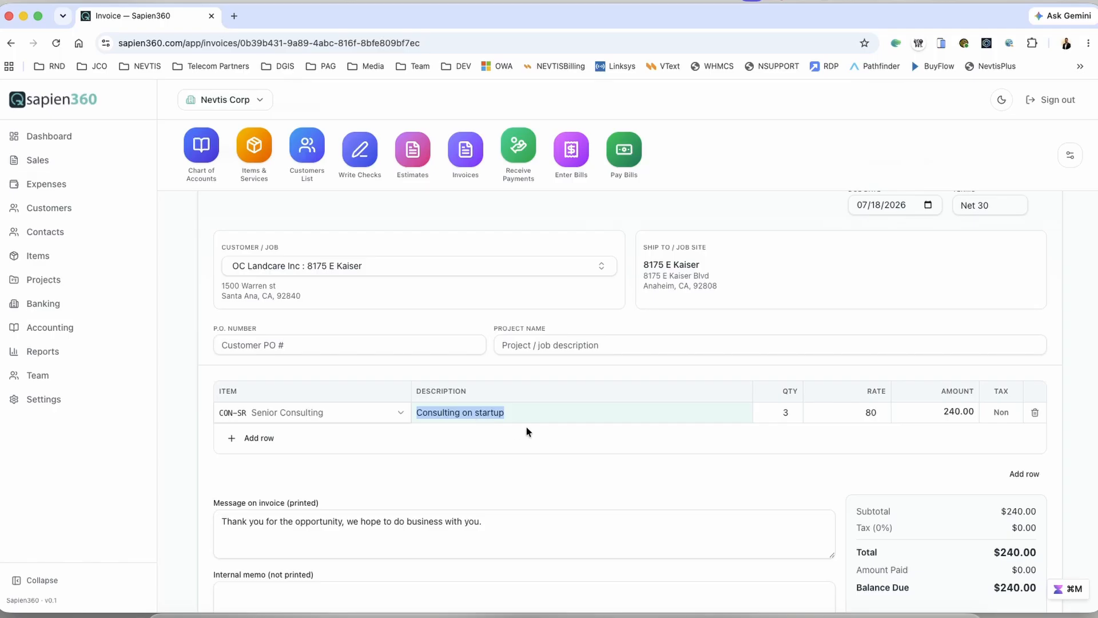
scroll(526, 431, down, 1)
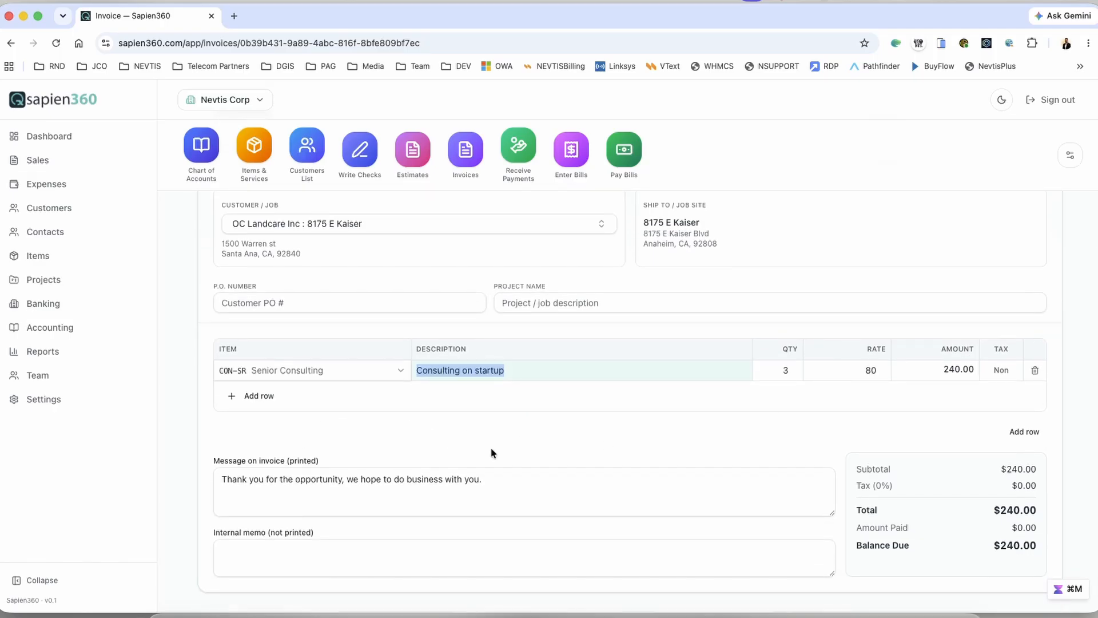
scroll(400, 452, up, 1)
scroll(412, 458, down, 1)
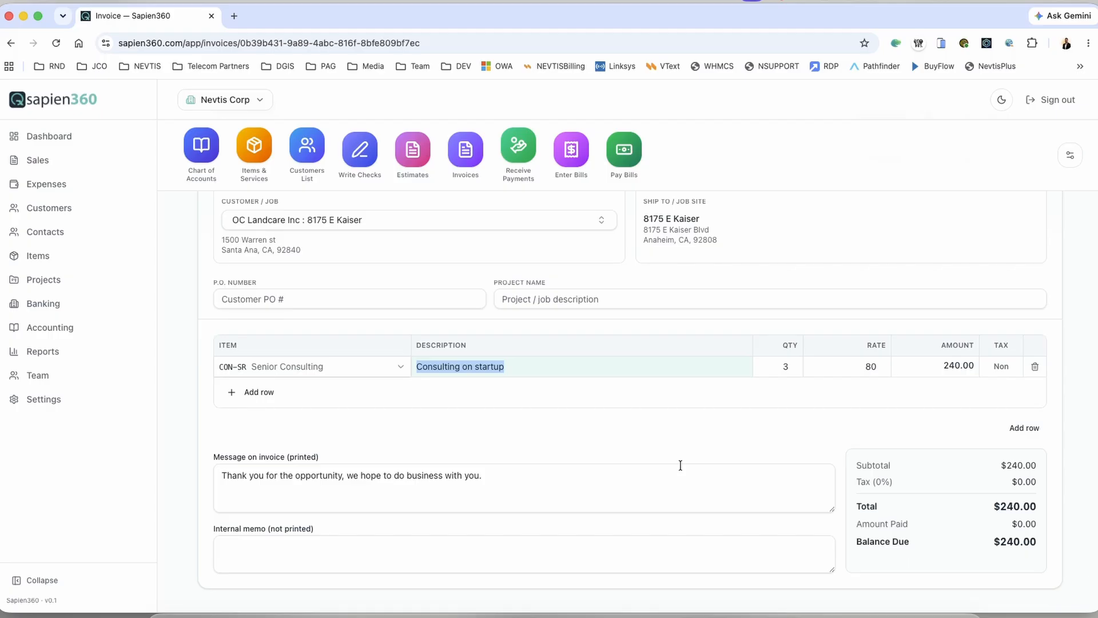
click(659, 417)
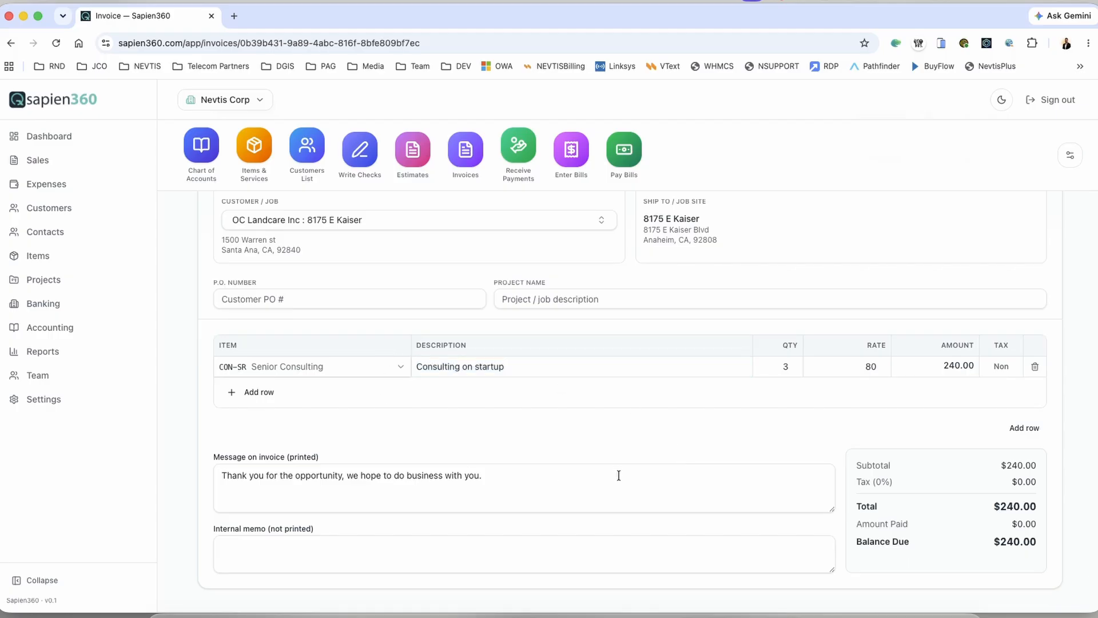
scroll(620, 474, up, 5)
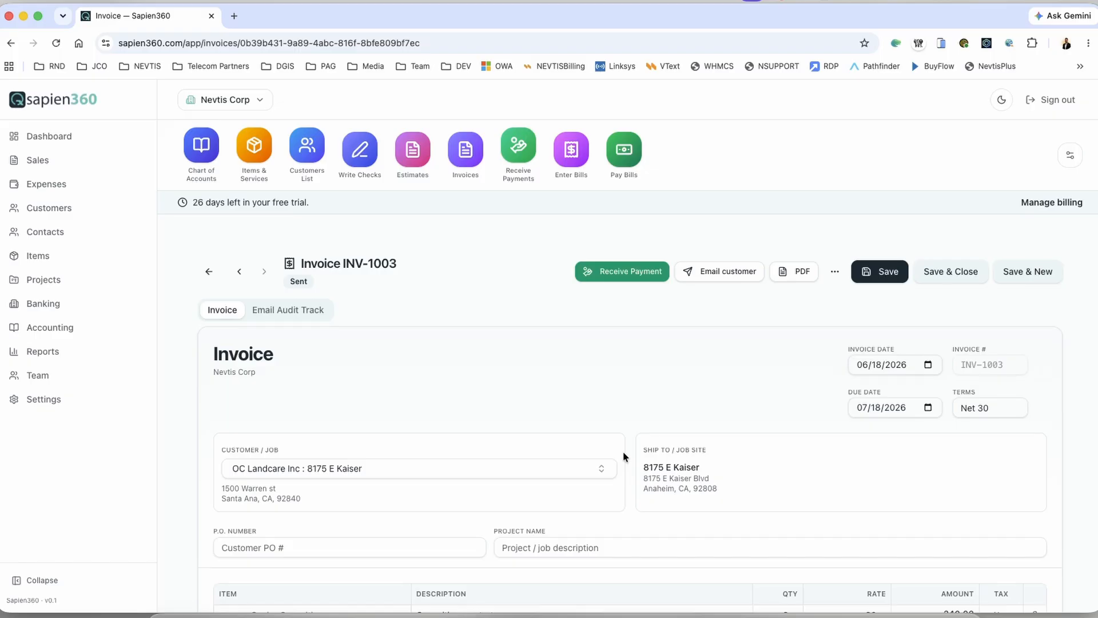
scroll(623, 451, down, 3)
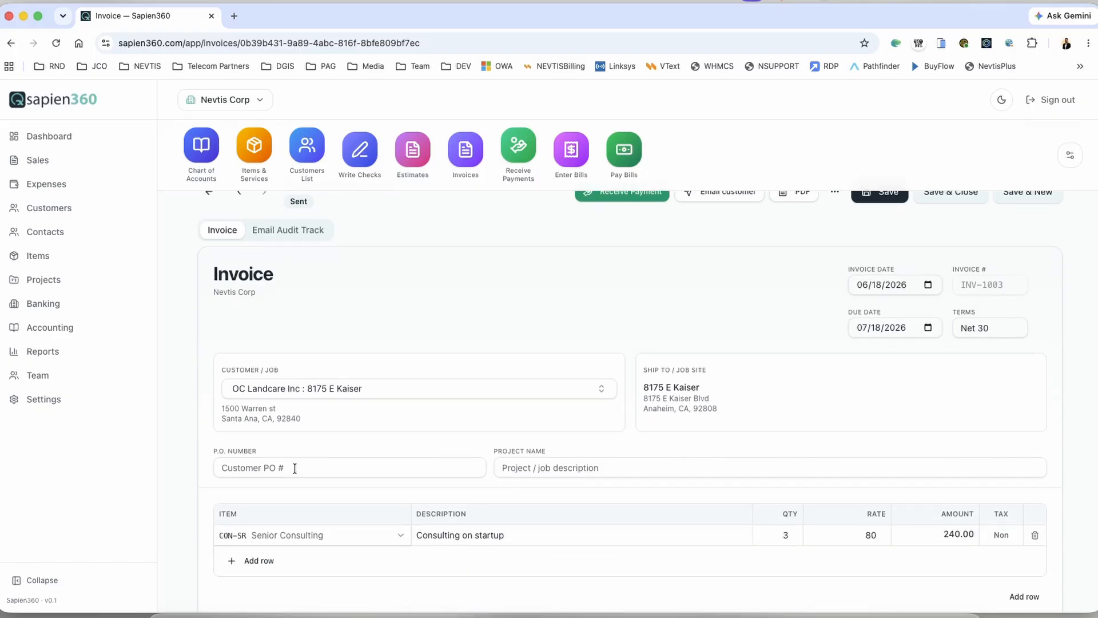
Step: Enter P.O. number 1334 and project name 8175 Painting, then save invoice INV-1003
click(295, 468)
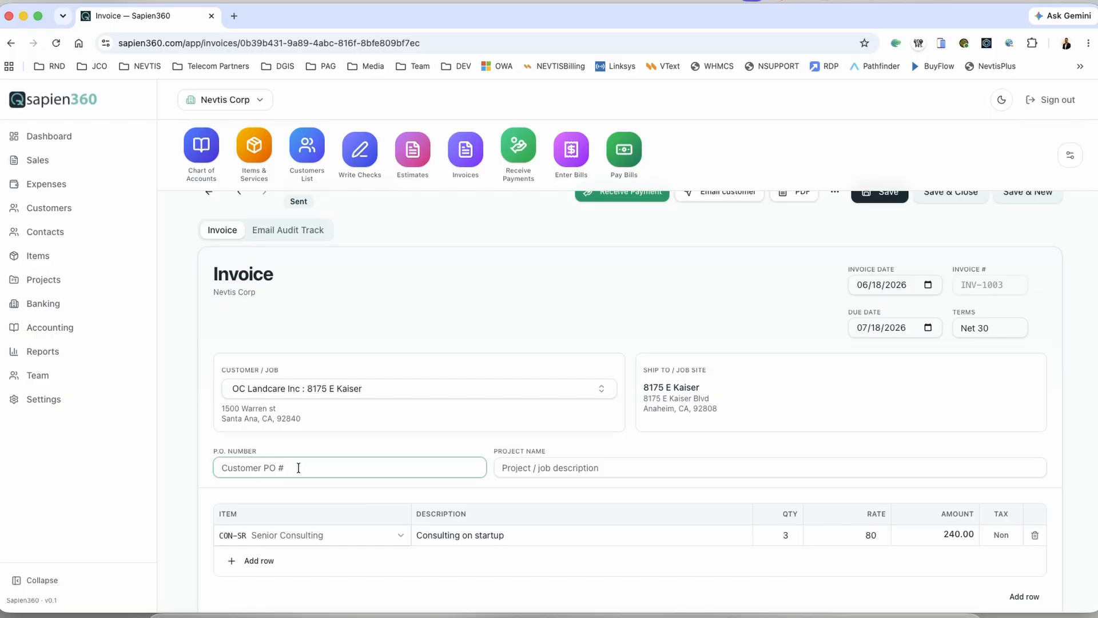
text(1334)
click(585, 468)
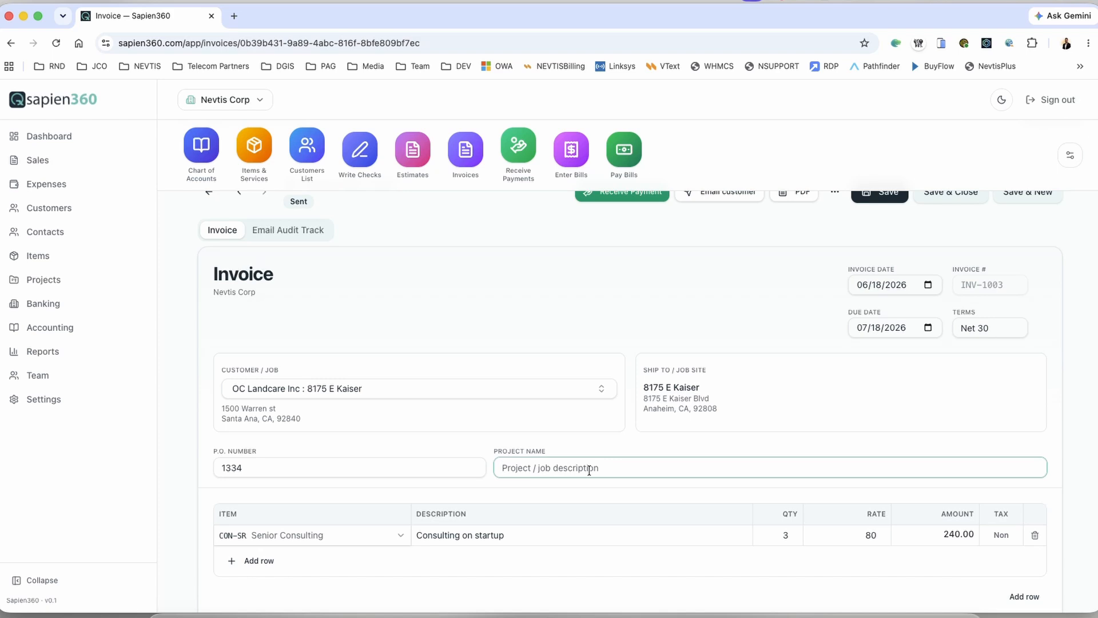
text(8175 Painting)
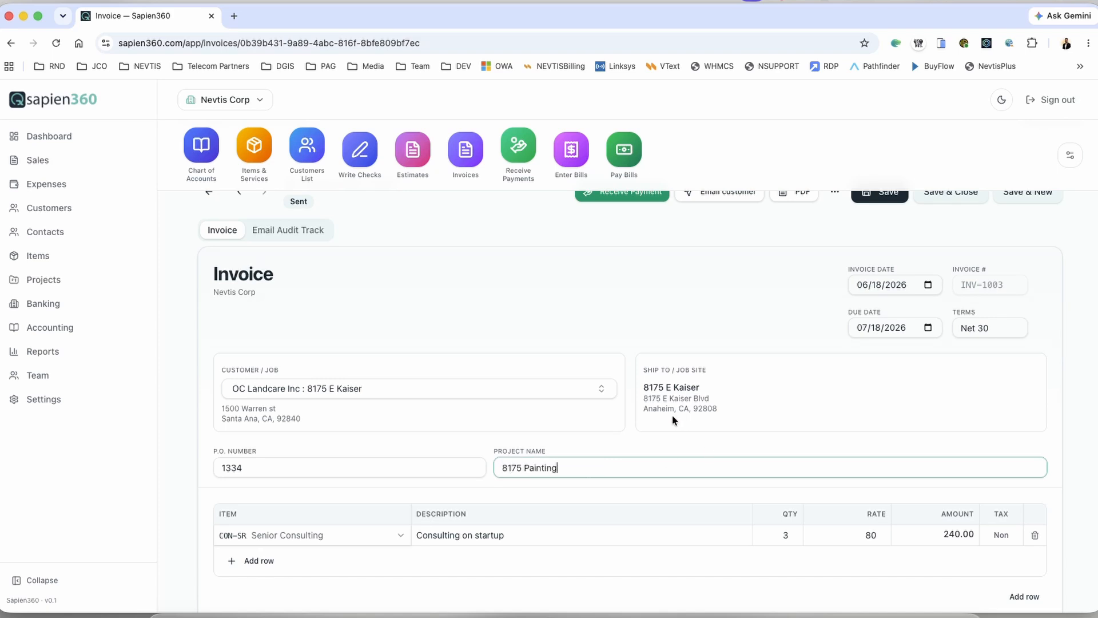
scroll(657, 433, down, 5)
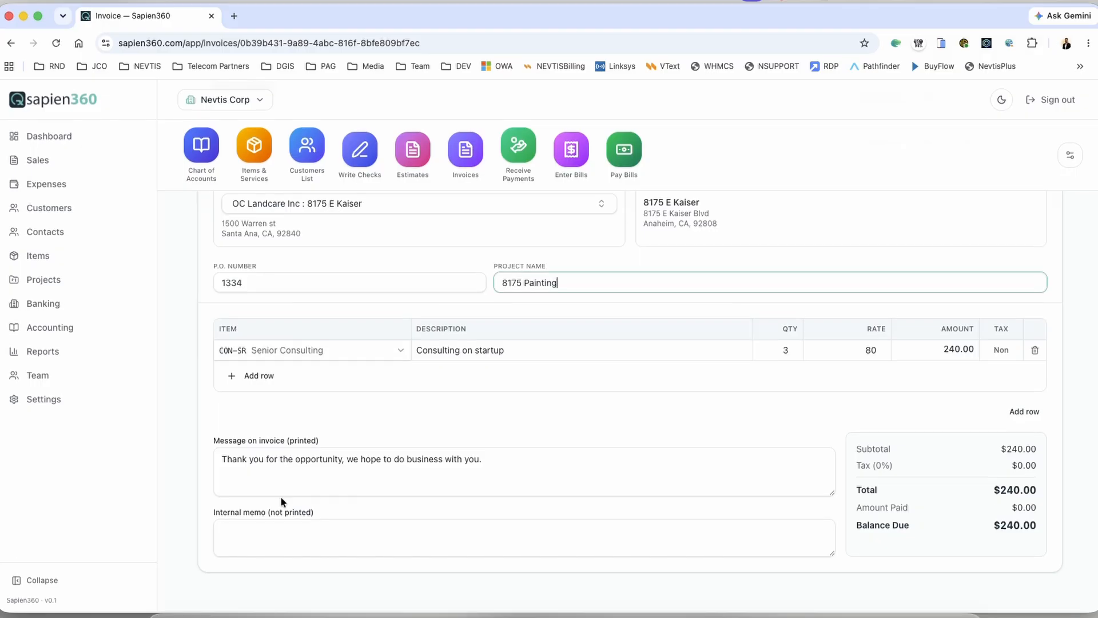
click(519, 461)
drag(484, 459, 221, 448)
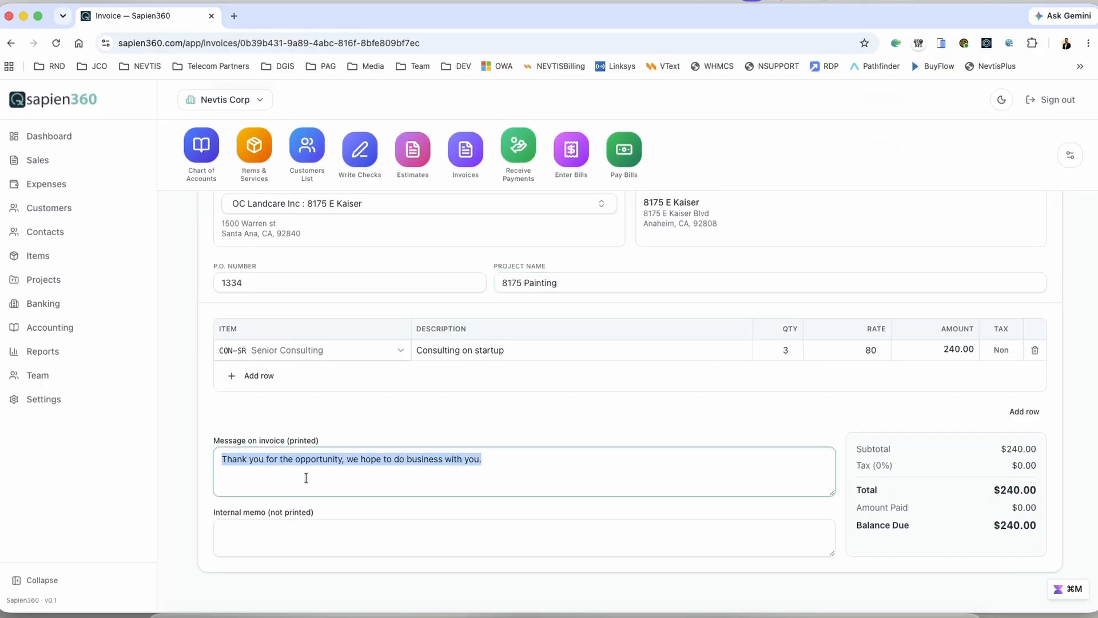
scroll(489, 417, up, 5)
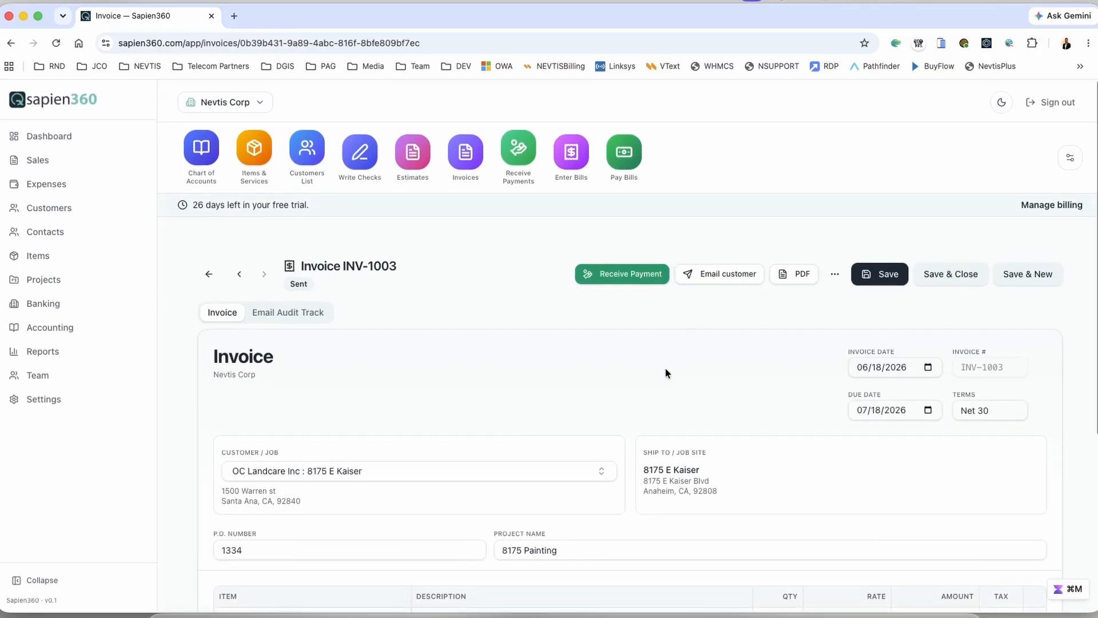
click(876, 274)
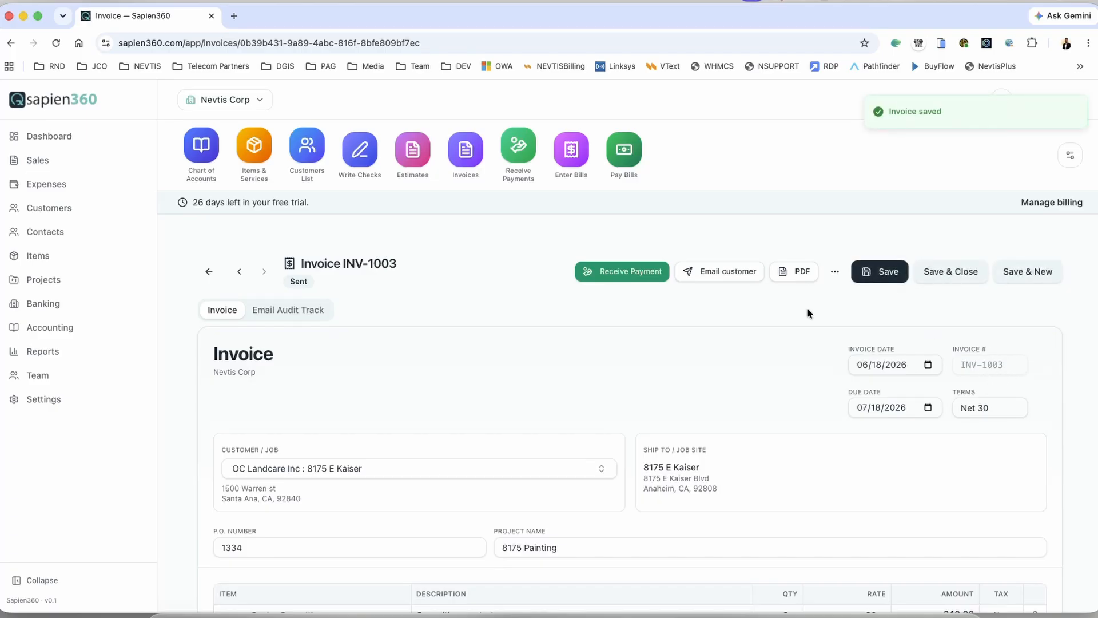
Step: Preview INV-1003 as a PDF and check the remit-payment and company addresses
click(793, 272)
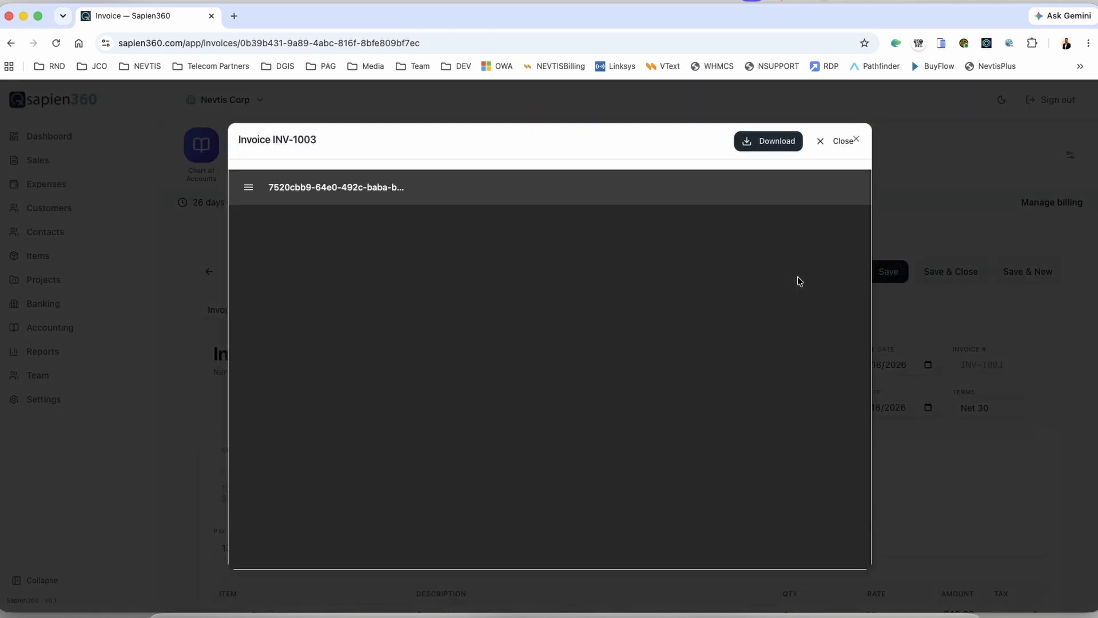
scroll(455, 386, down, 5)
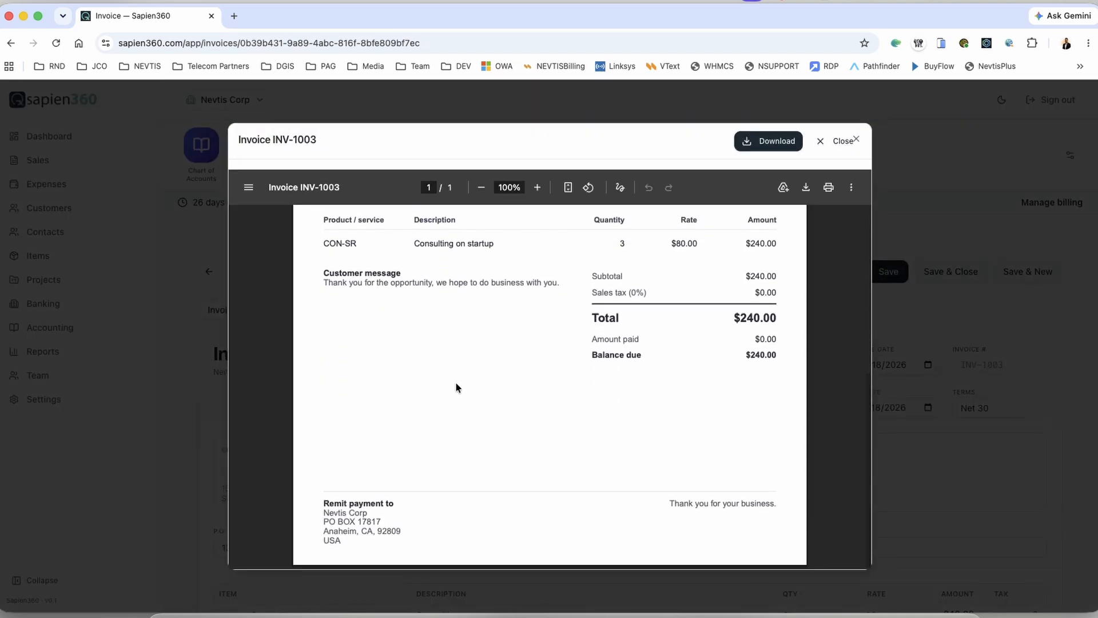
drag(324, 503, 408, 541)
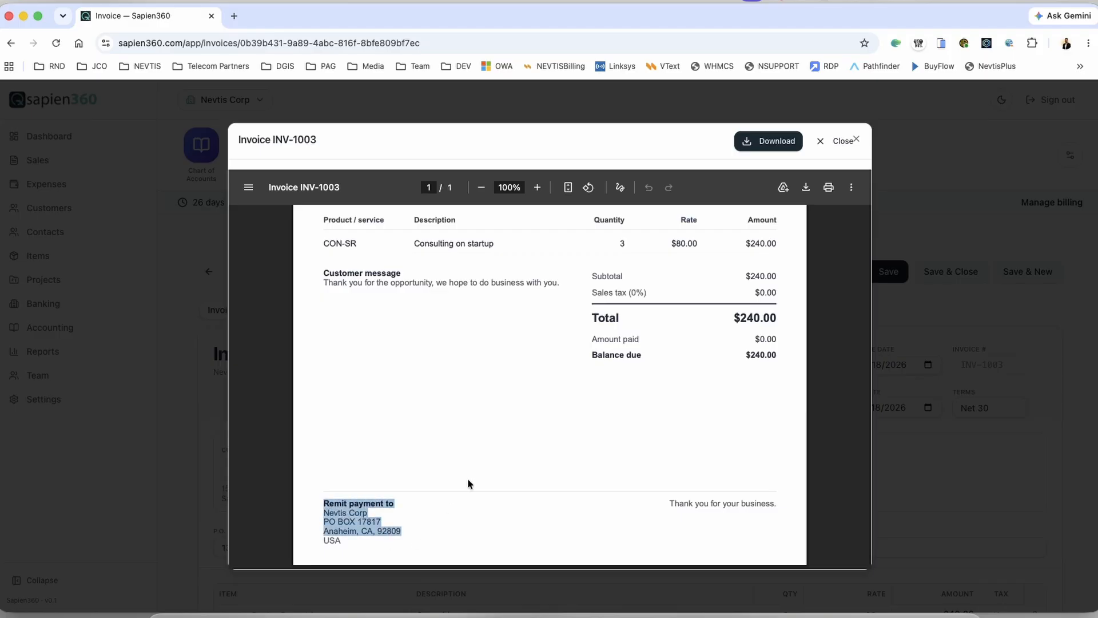
scroll(480, 462, up, 3)
scroll(481, 463, down, 1)
scroll(482, 461, up, 4)
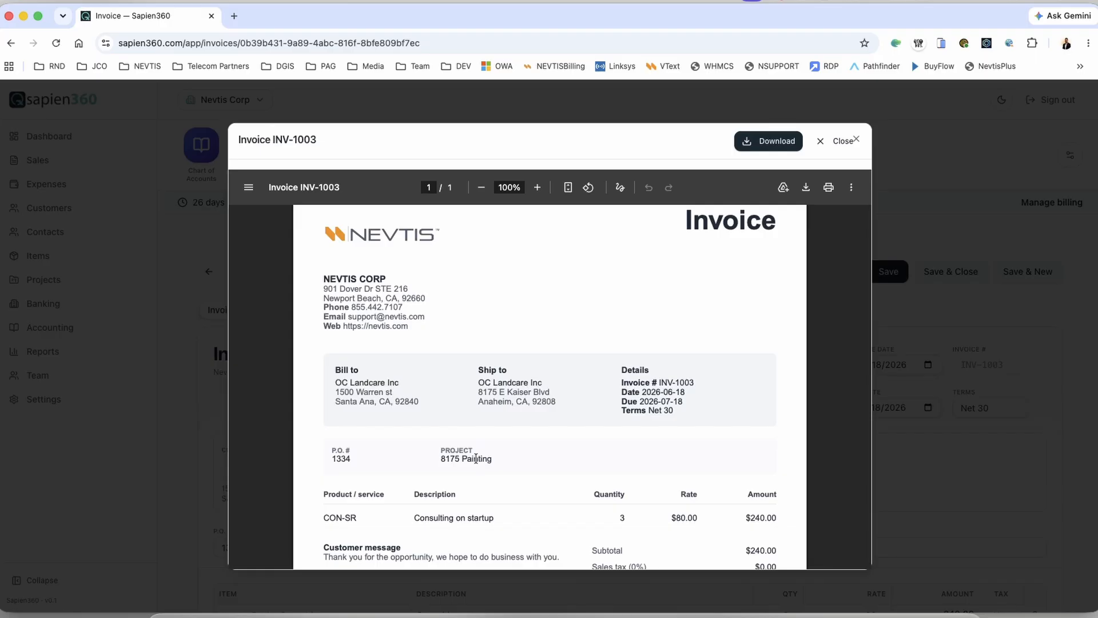
drag(324, 277, 424, 321)
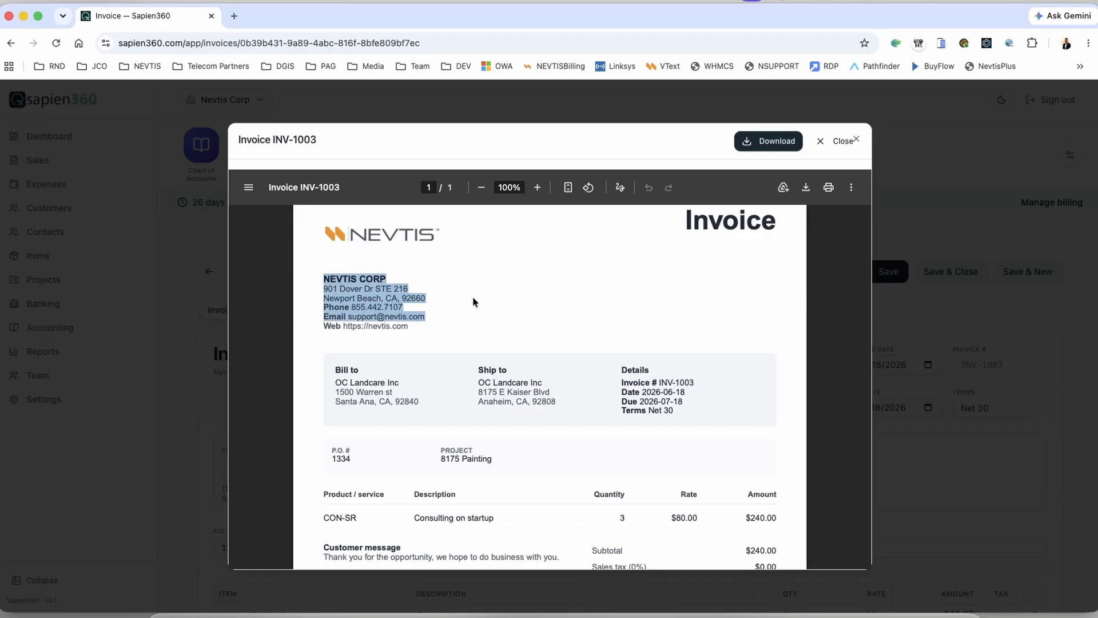
scroll(474, 303, down, 2)
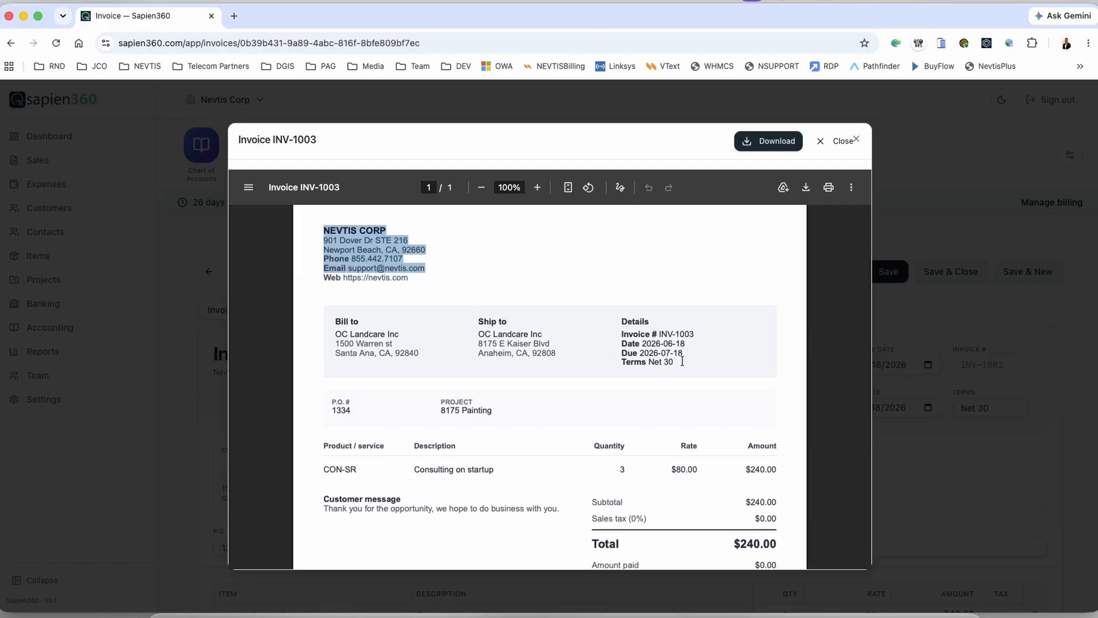
Step: Verify the invoice number INV-1003 and invoice date 2026-06-18 in the PDF preview
click(657, 333)
drag(656, 333, 695, 334)
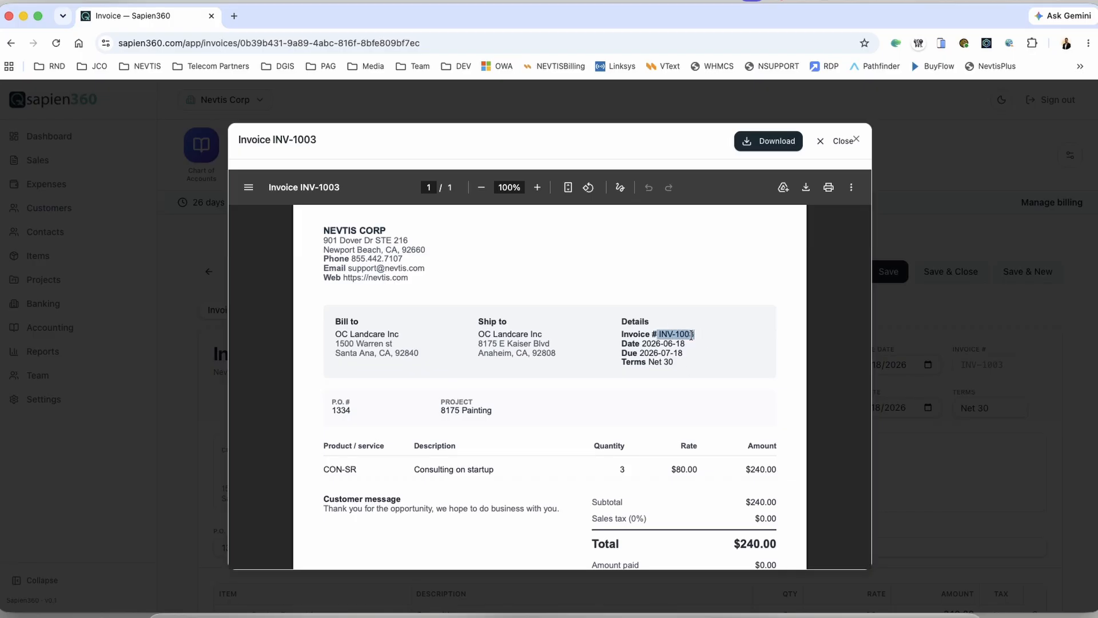
click(696, 335)
drag(695, 334, 613, 330)
drag(686, 346, 628, 344)
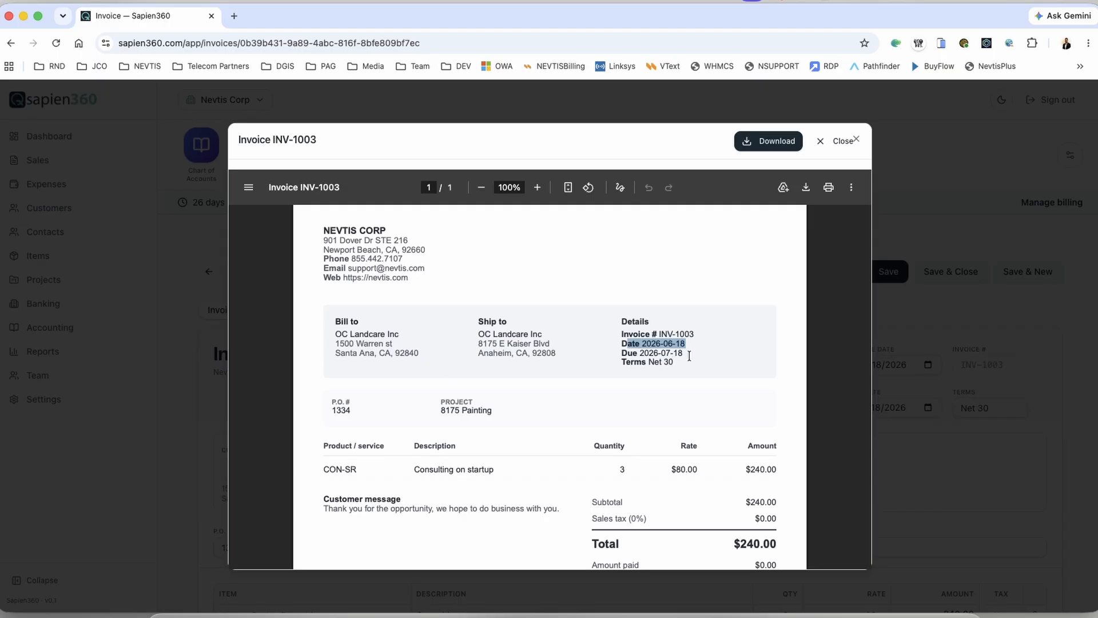
scroll(678, 405, down, 3)
scroll(678, 405, down, 5)
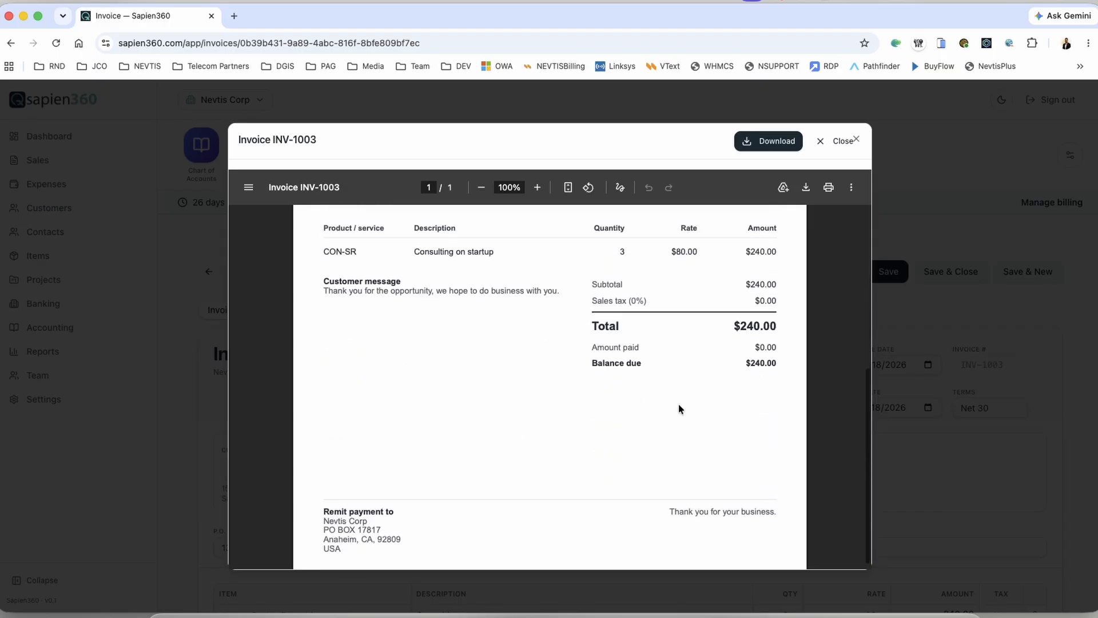
Step: Close the preview and email INV-1003 to an internal test address instead of the customer
click(822, 141)
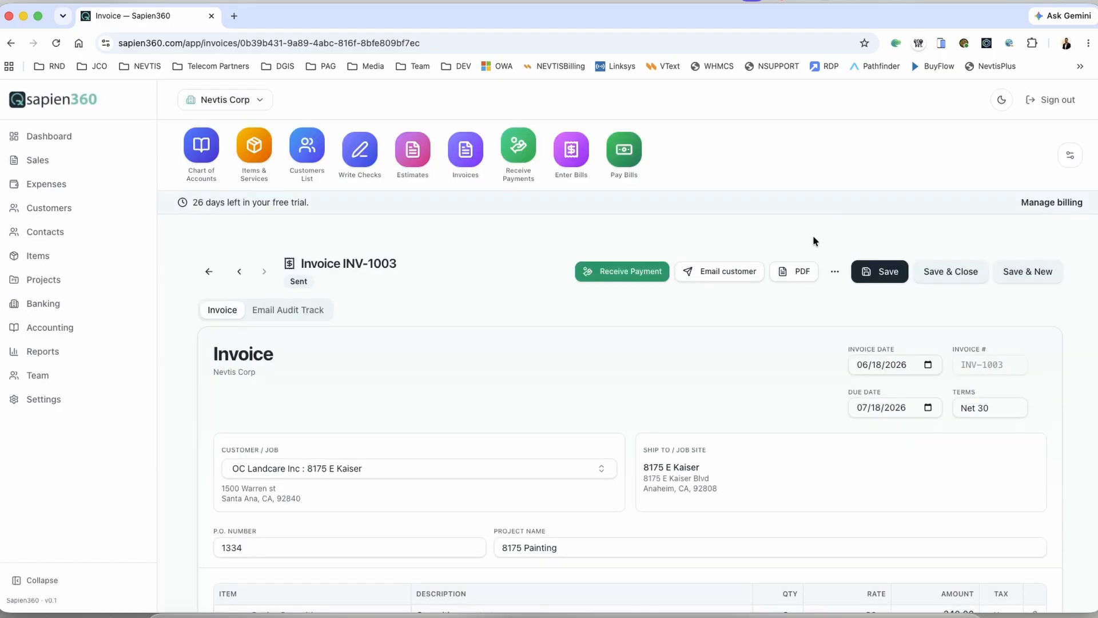
click(730, 274)
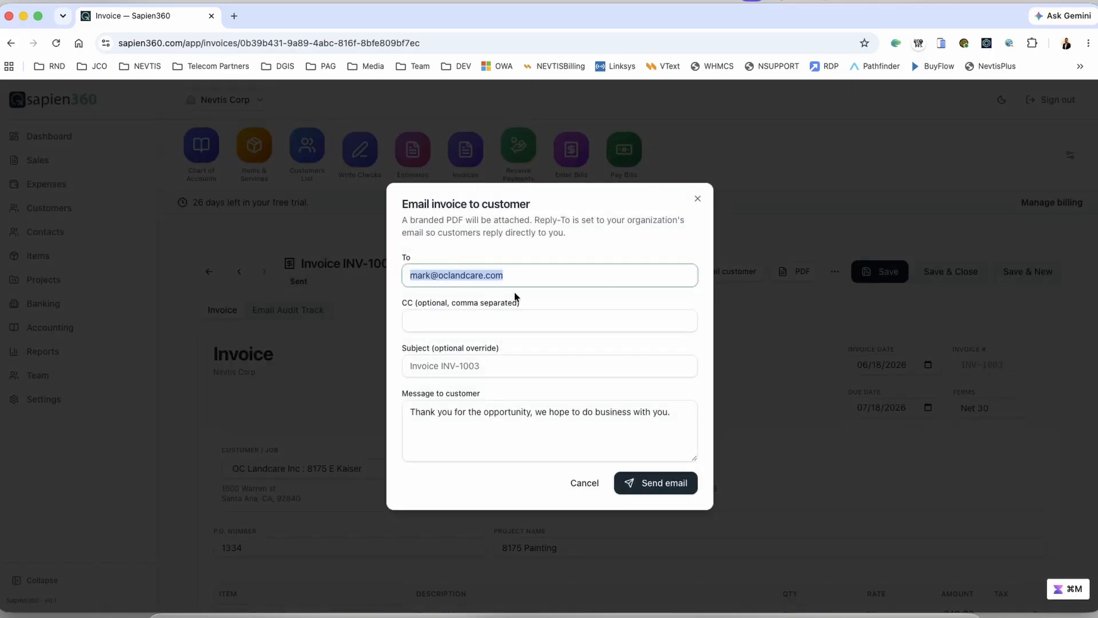
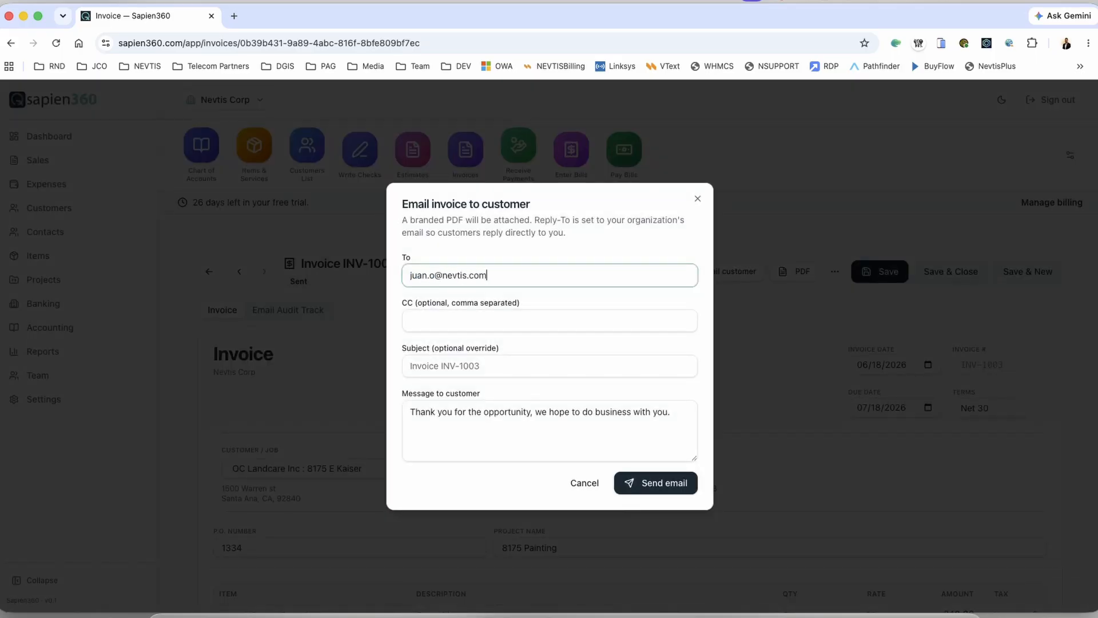
click(659, 492)
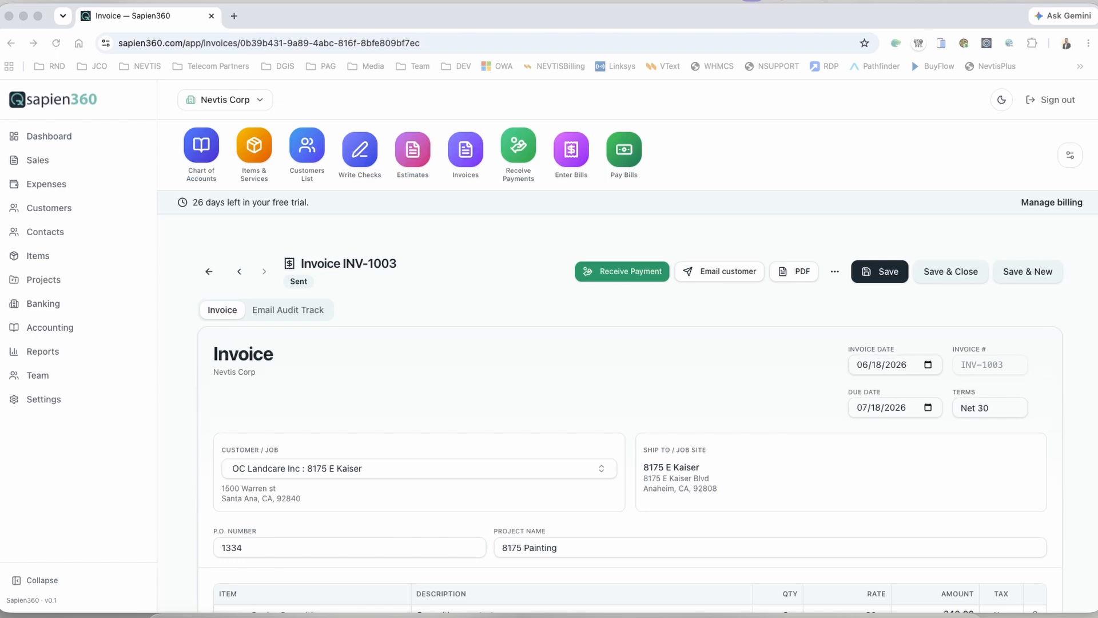
Step: Bring the INV-1003 email into view in Outlook and review its contents
drag(846, 114, 675, 6)
scroll(357, 270, down, 1)
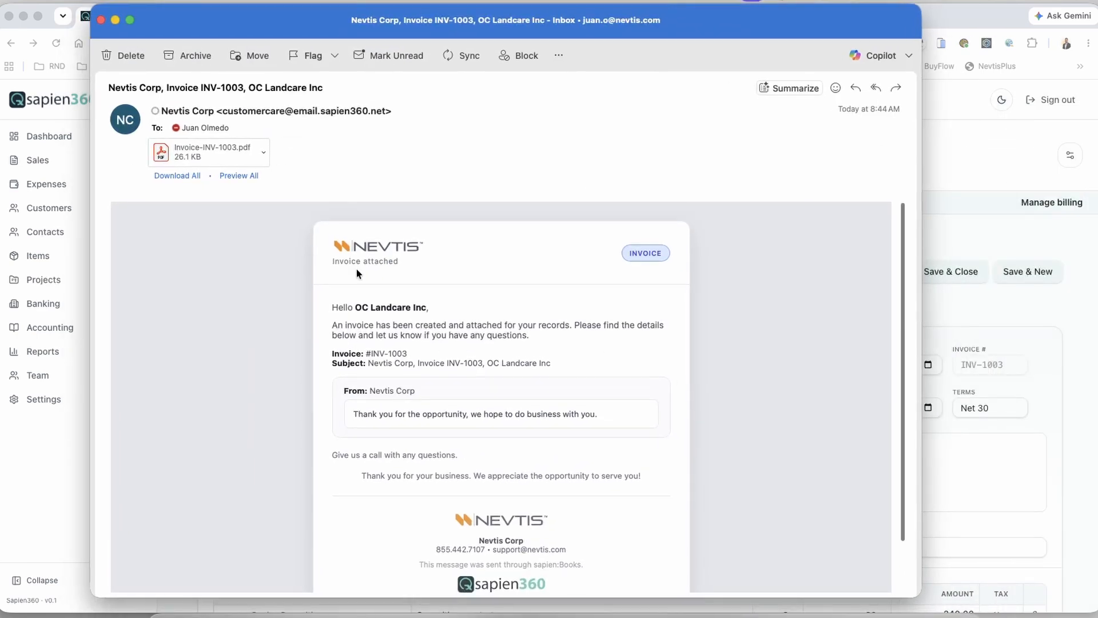
drag(428, 249, 324, 244)
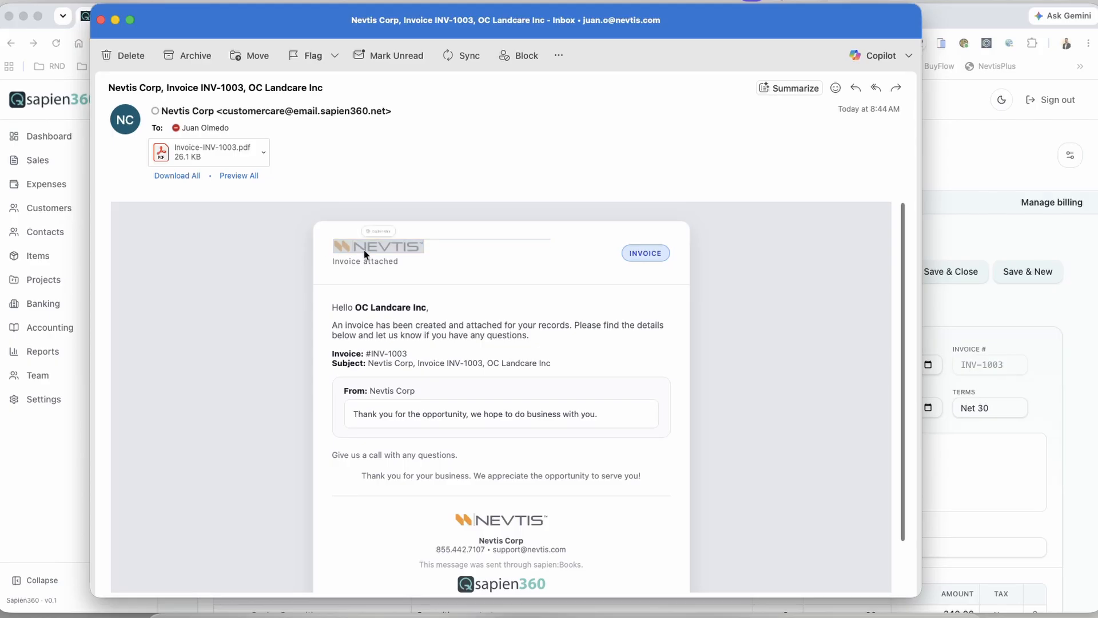
click(421, 257)
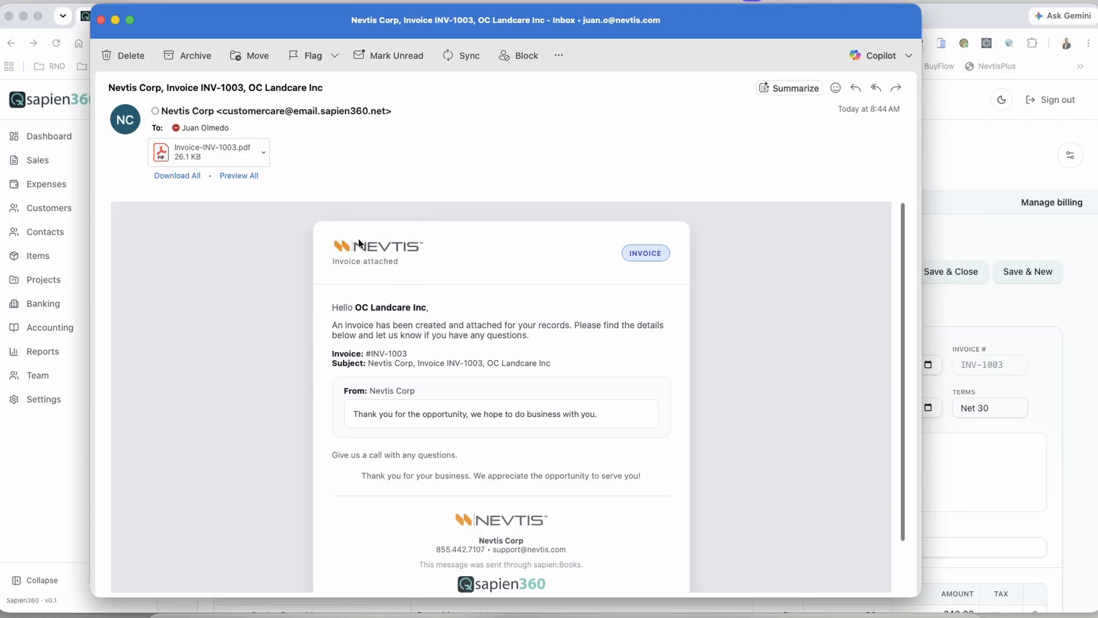
scroll(399, 276, down, 3)
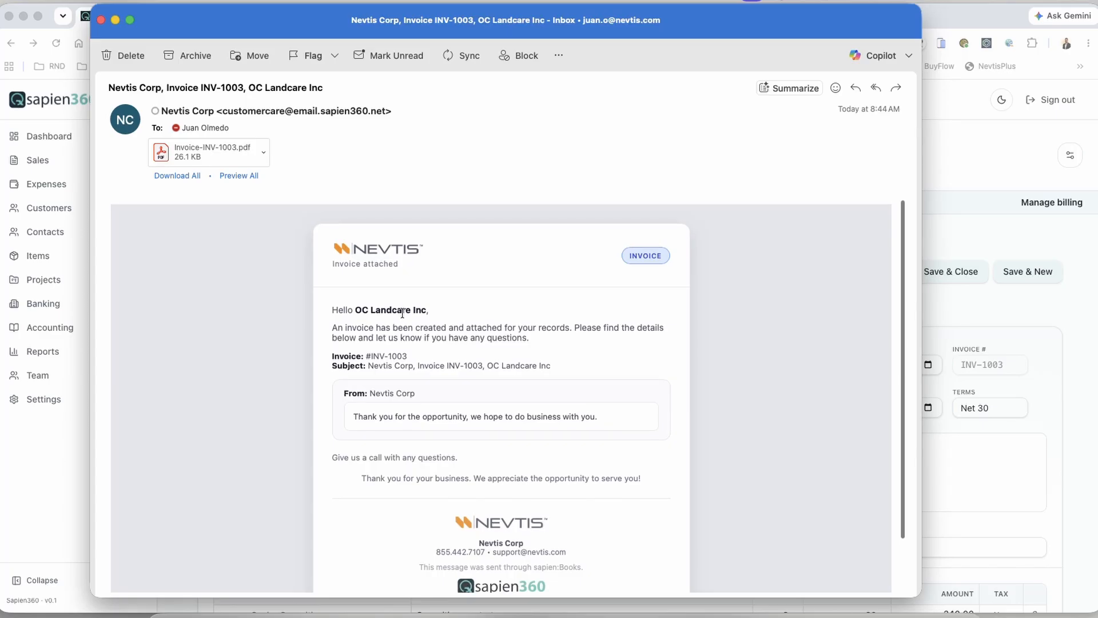
Step: Open the attached Invoice-INV-1003.pdf, scroll through it, and close it
double_click(190, 152)
scroll(412, 227, down, 1)
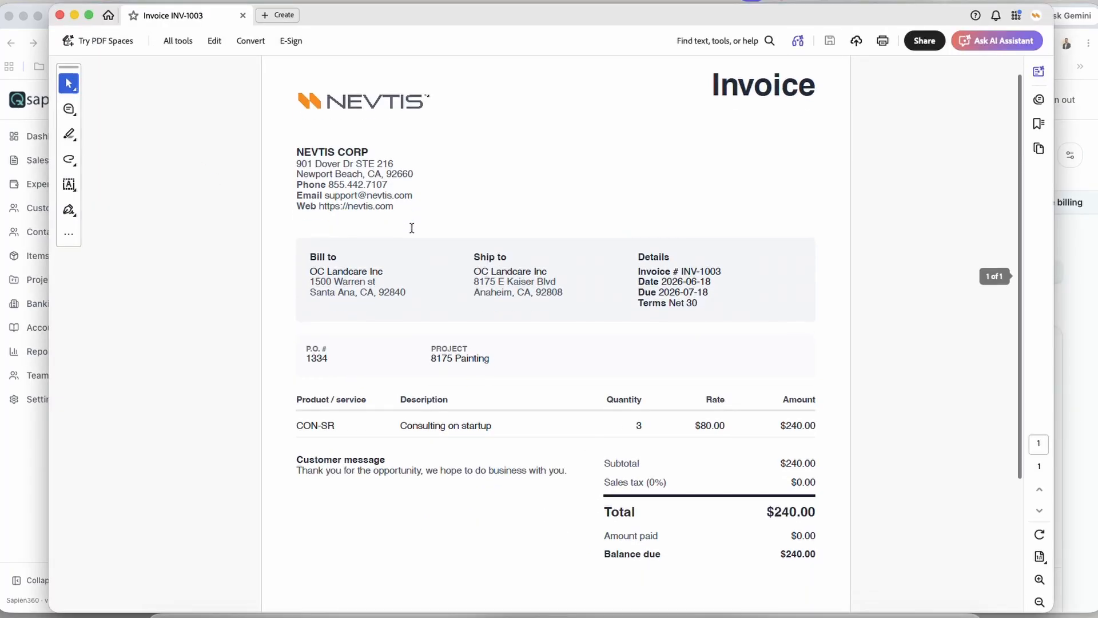
scroll(412, 228, down, 3)
scroll(410, 225, up, 4)
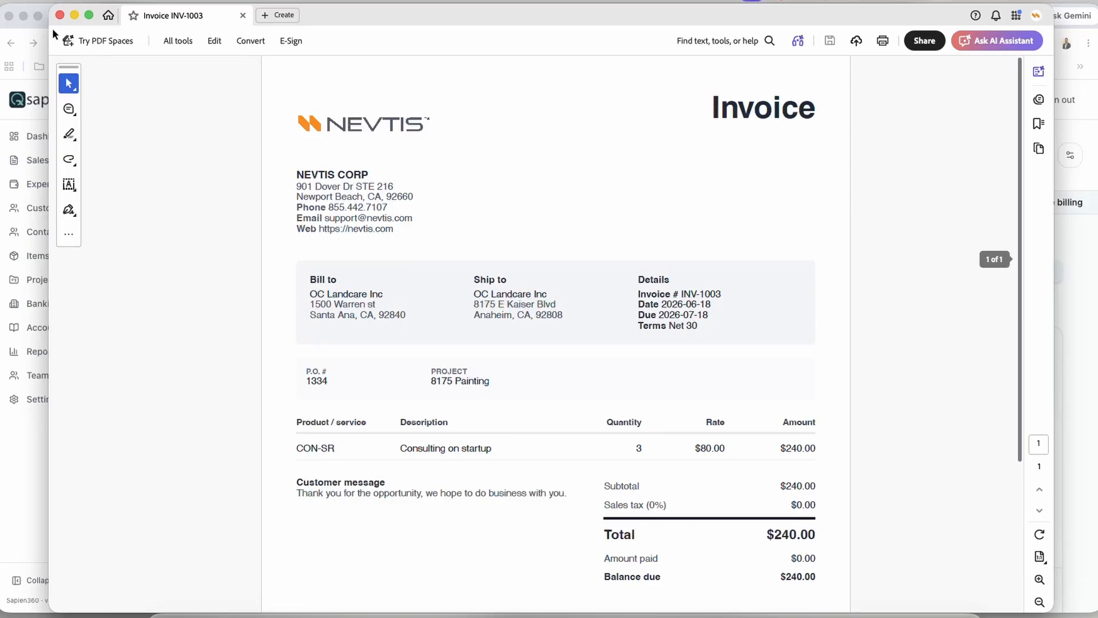
click(59, 15)
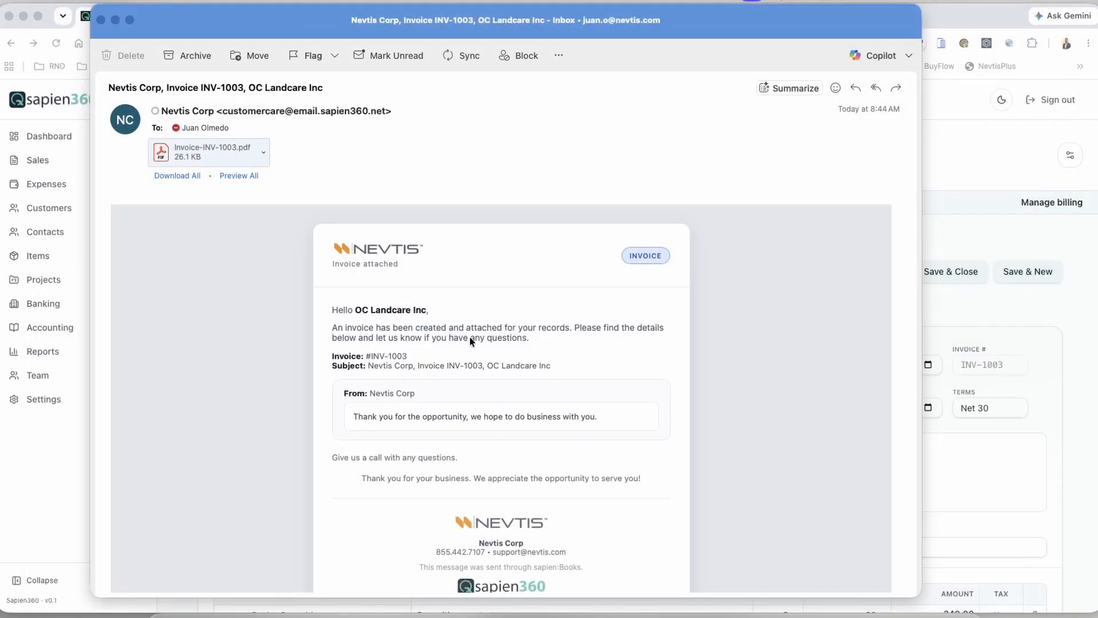
Step: Start a Reply All addressed to Nevtis Support, then close the draft unsent
click(876, 87)
double_click(390, 269)
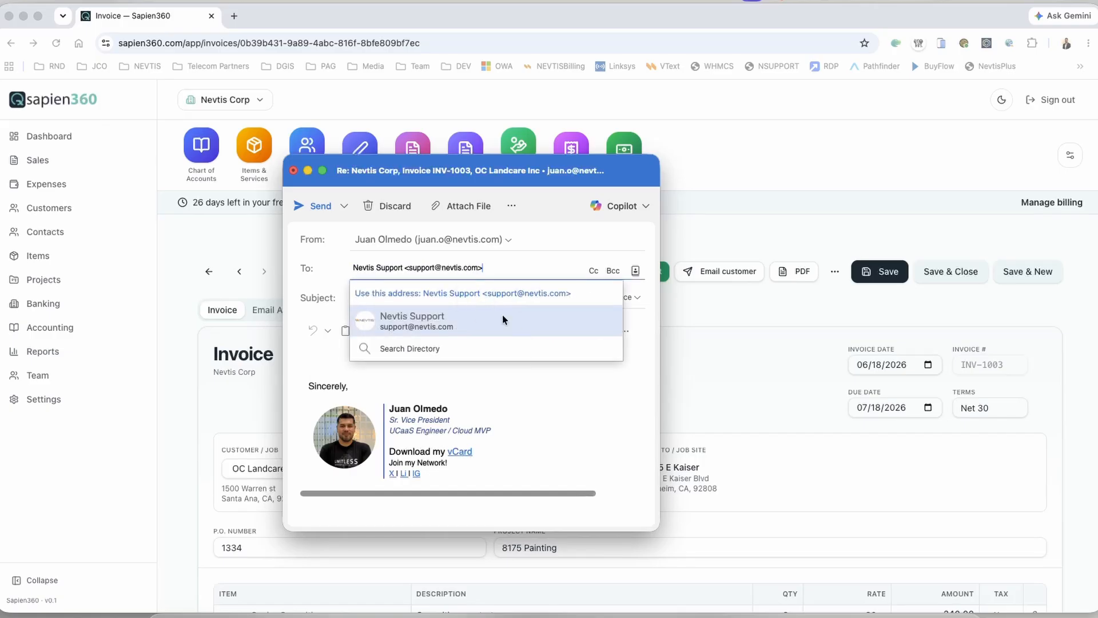
click(540, 442)
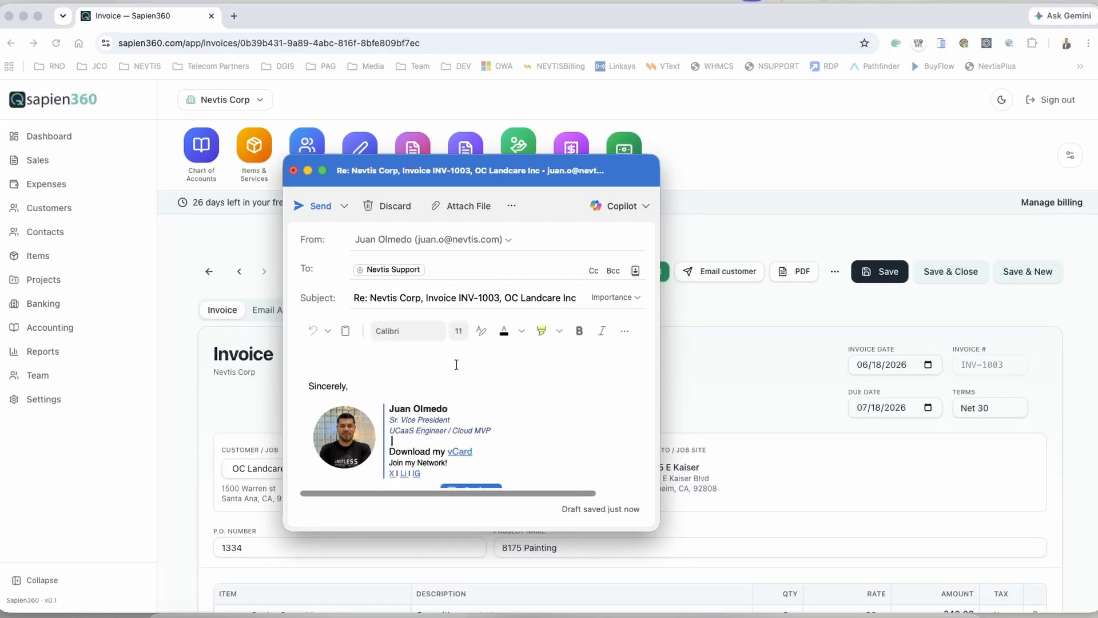
click(292, 170)
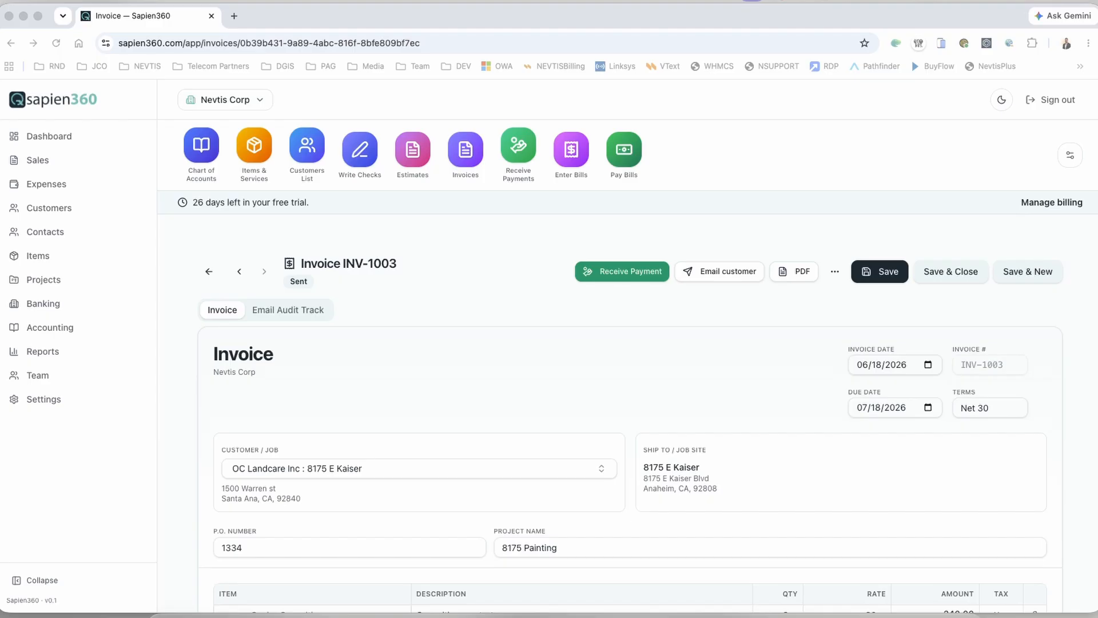
Step: Save and close invoice INV-1003, returning to the Invoices list
scroll(422, 318, down, 5)
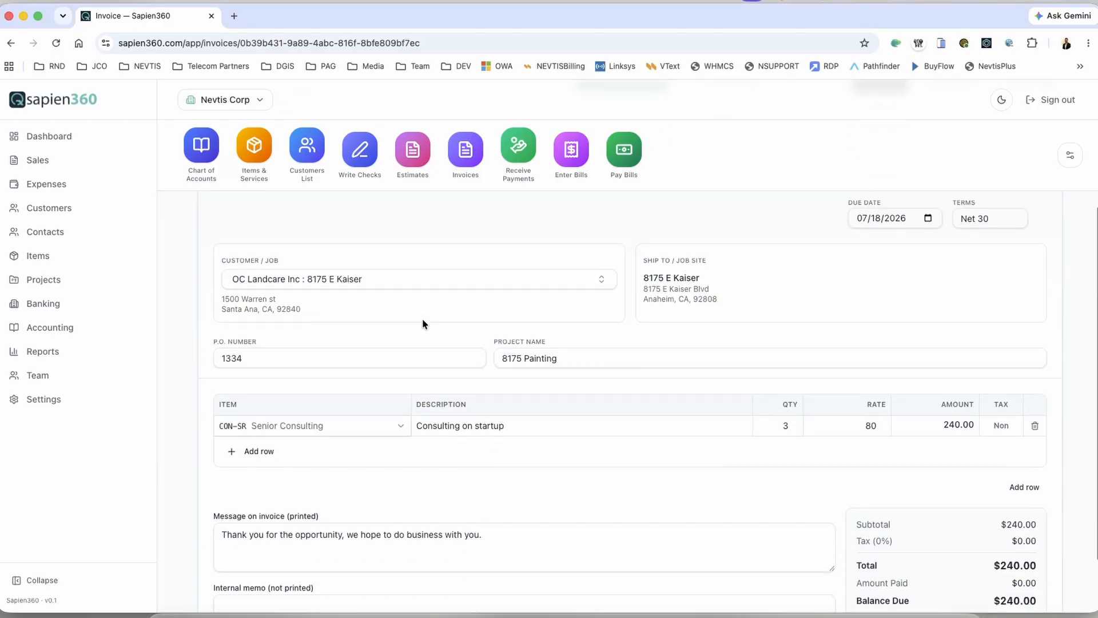
scroll(423, 324, up, 5)
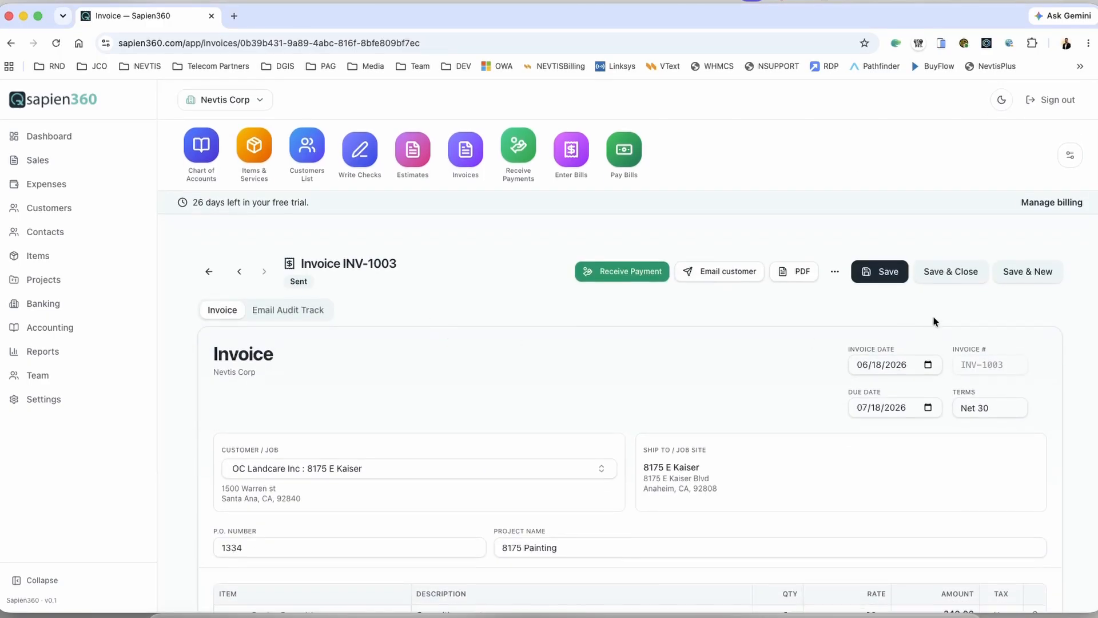
click(954, 278)
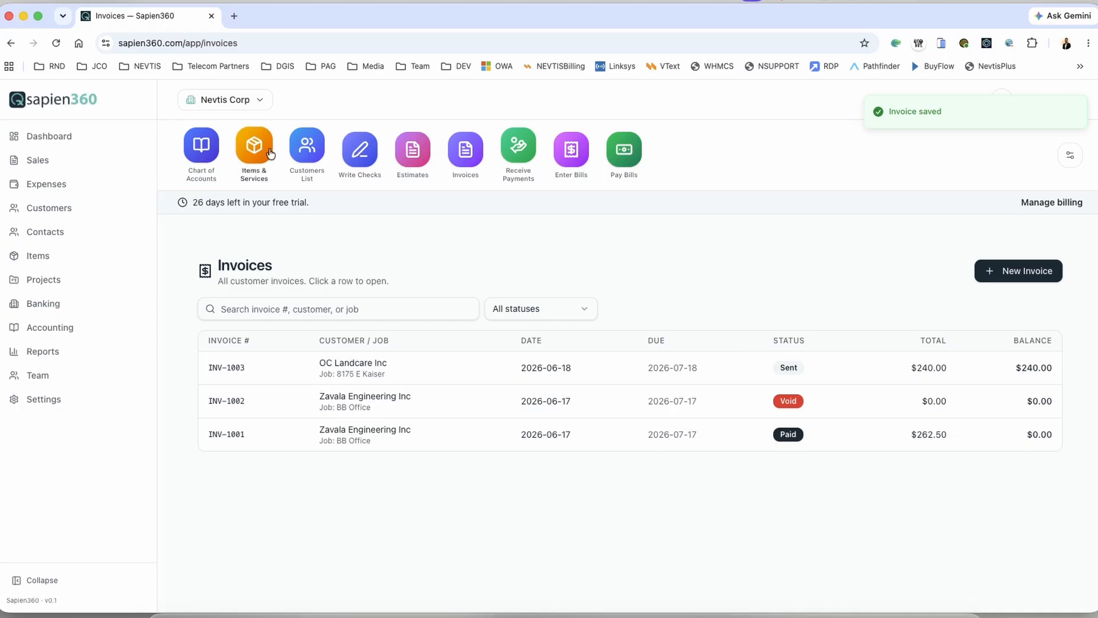
Step: Check OC Landcare Inc's $240.00 open balance and 2 jobs, then go to the Chart of Accounts
click(307, 148)
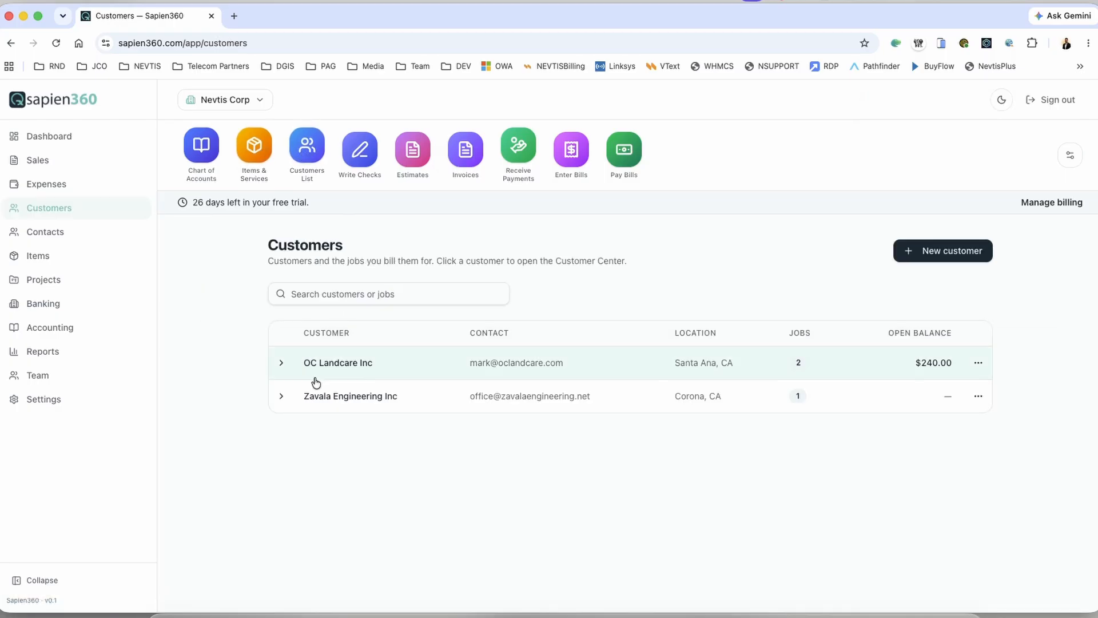
click(324, 359)
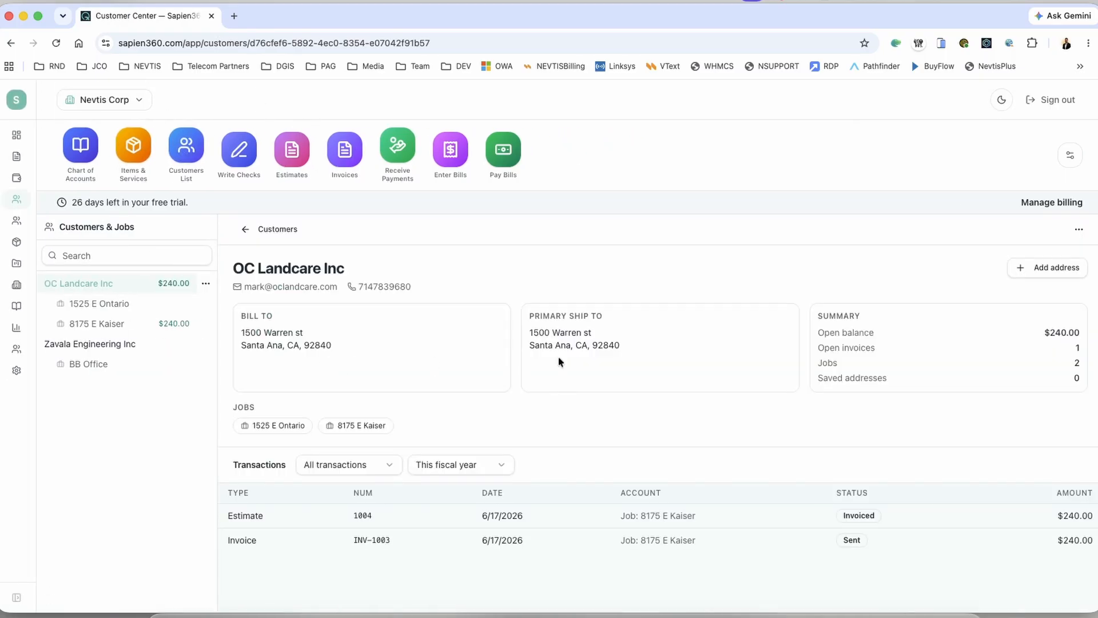
drag(817, 334, 1083, 337)
click(1079, 349)
drag(1081, 363, 1068, 364)
click(89, 161)
scroll(652, 274, down, 5)
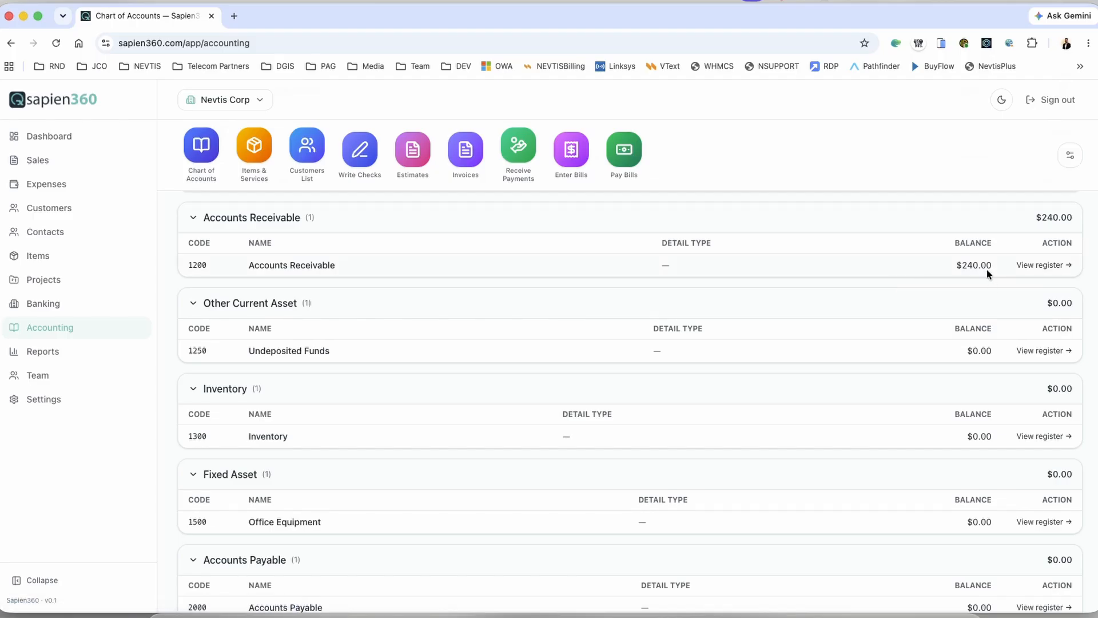
Step: Check that Accounts Receivable shows $240.00 in the chart of accounts
drag(990, 267, 951, 267)
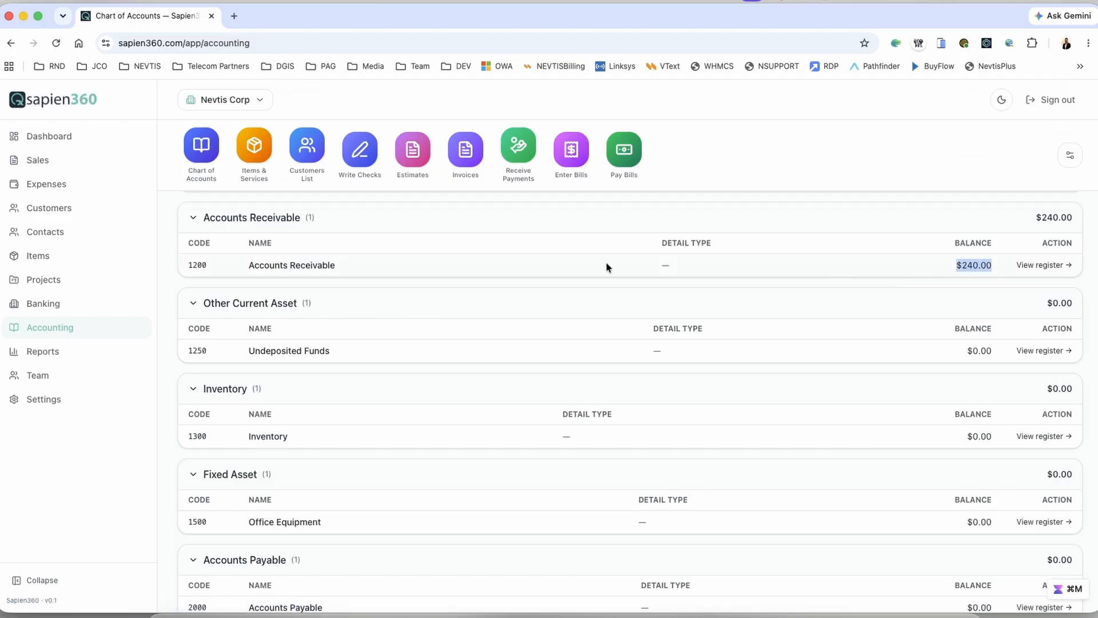
scroll(588, 270, down, 4)
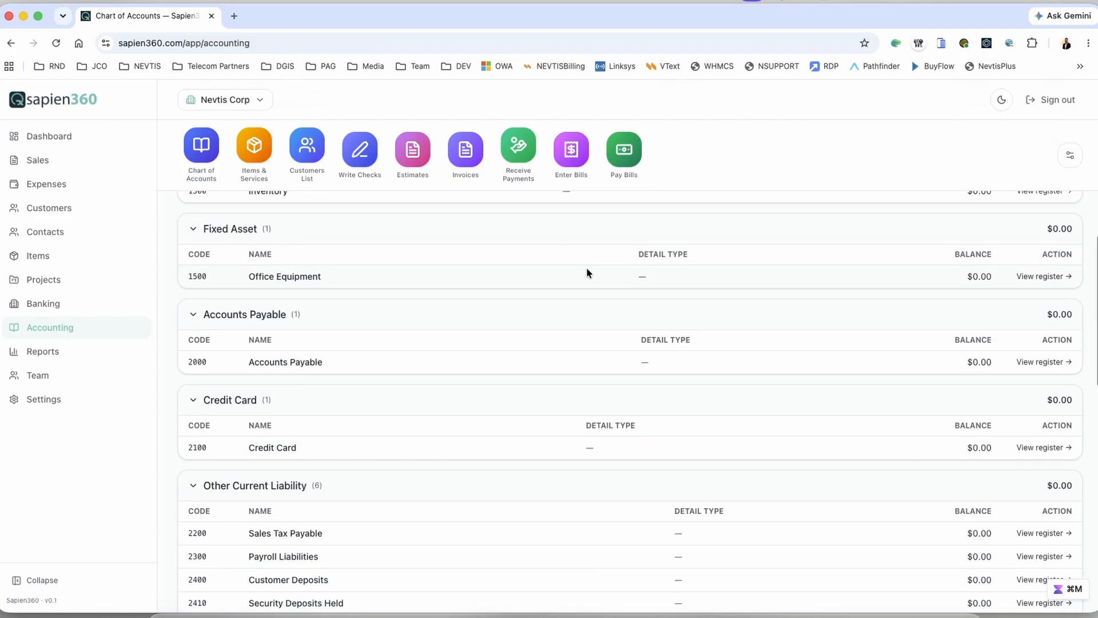
scroll(588, 270, up, 10)
Step: Review dashboard balances: Chase Bank $262.50, Accounts Receivable $240.00, total $502.50
click(41, 138)
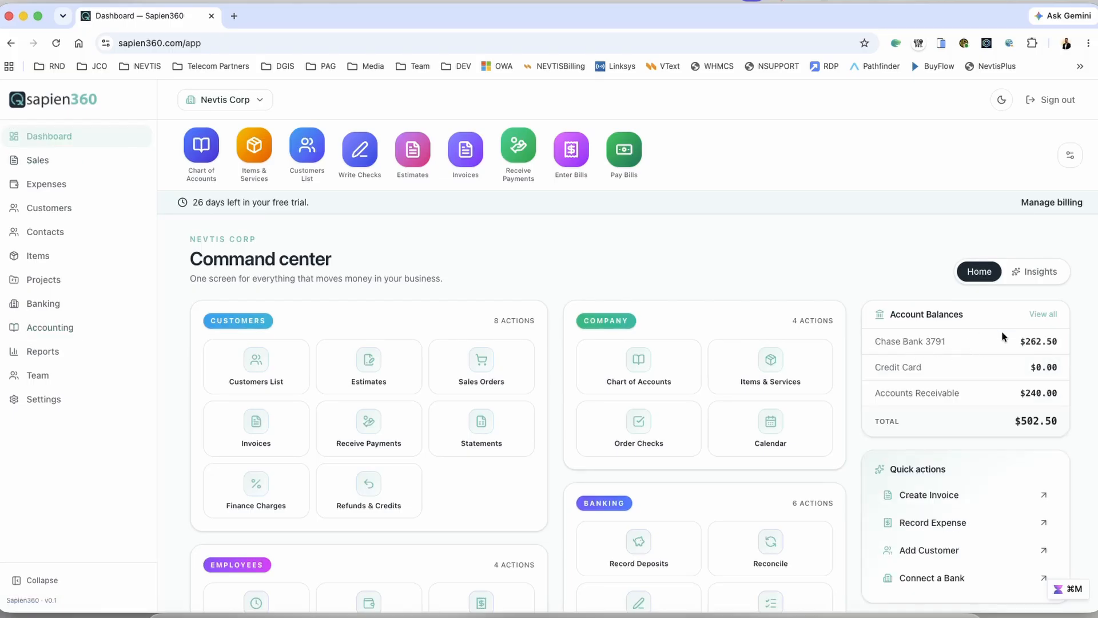
drag(1060, 341, 1019, 342)
drag(1058, 393, 1011, 395)
drag(1060, 422, 1018, 420)
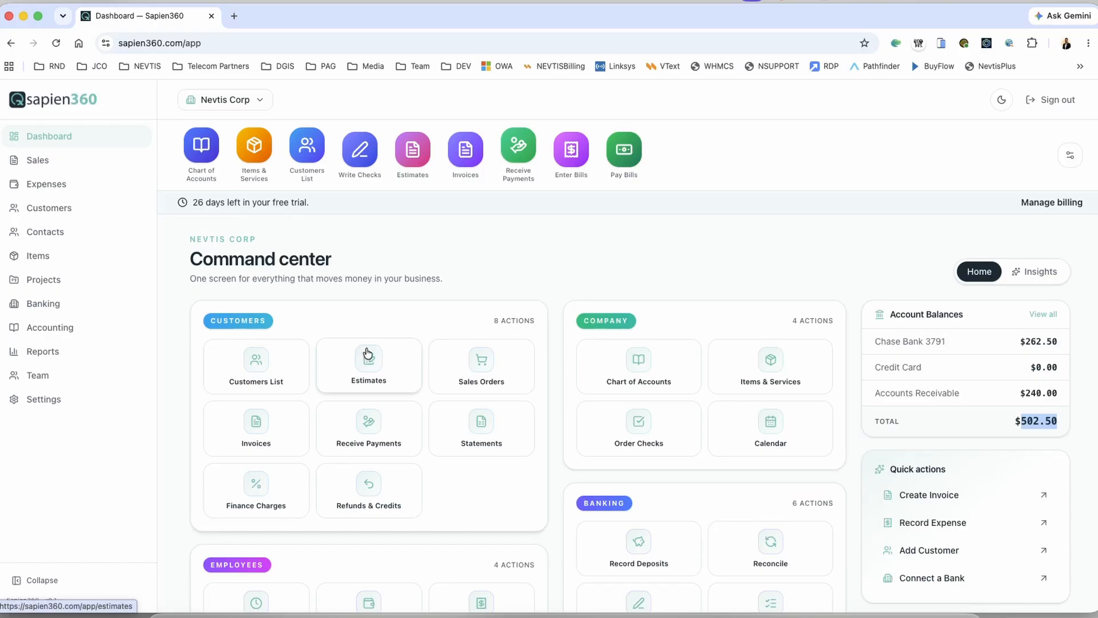
click(314, 154)
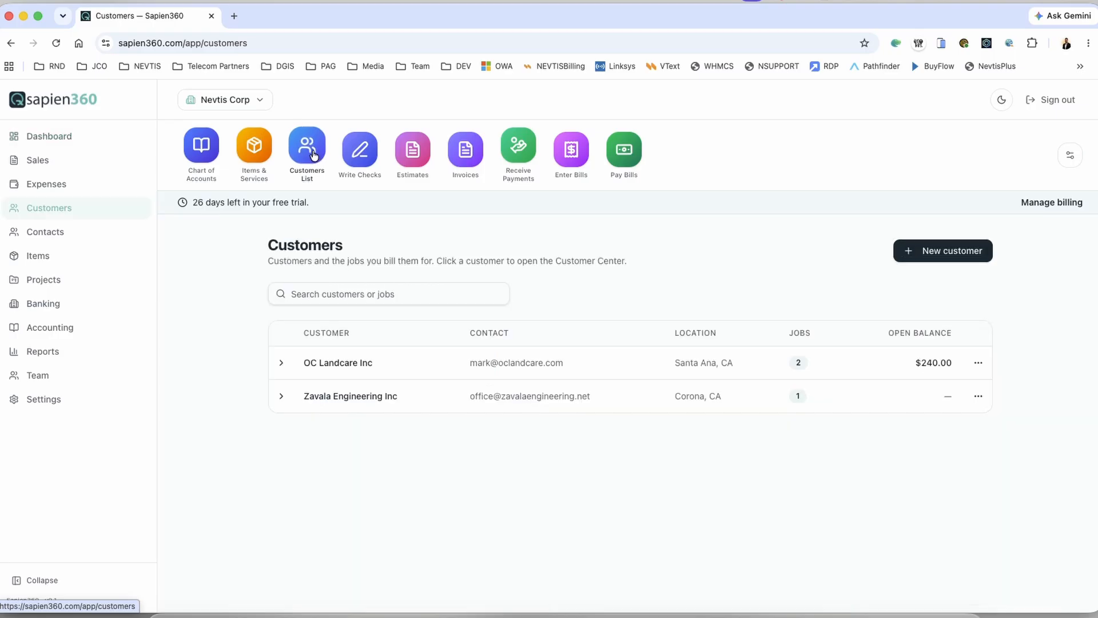
click(356, 369)
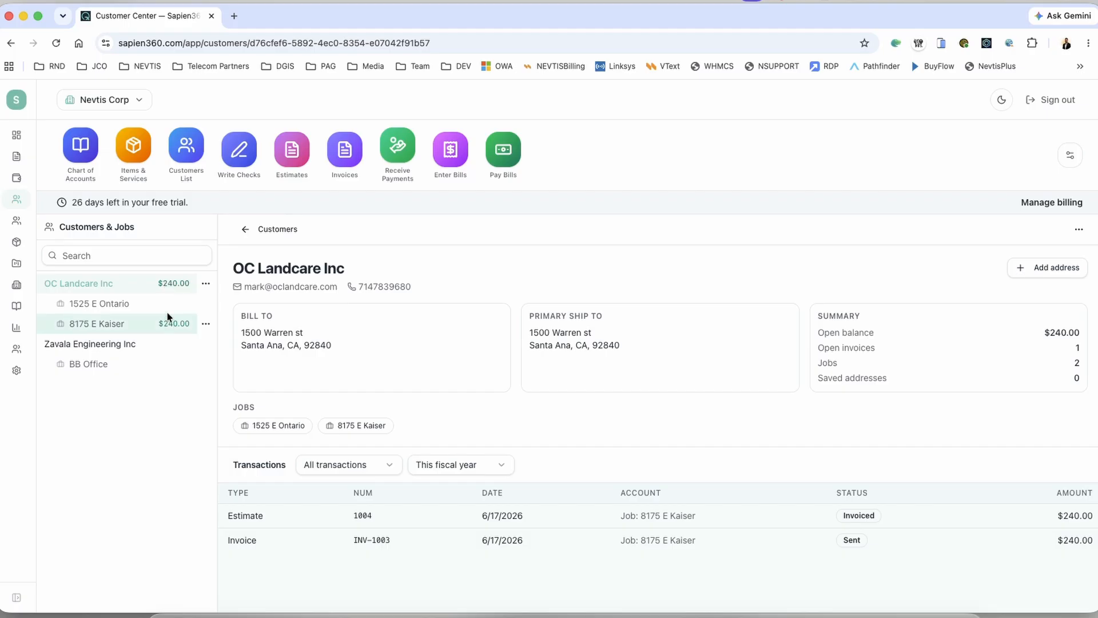
click(113, 302)
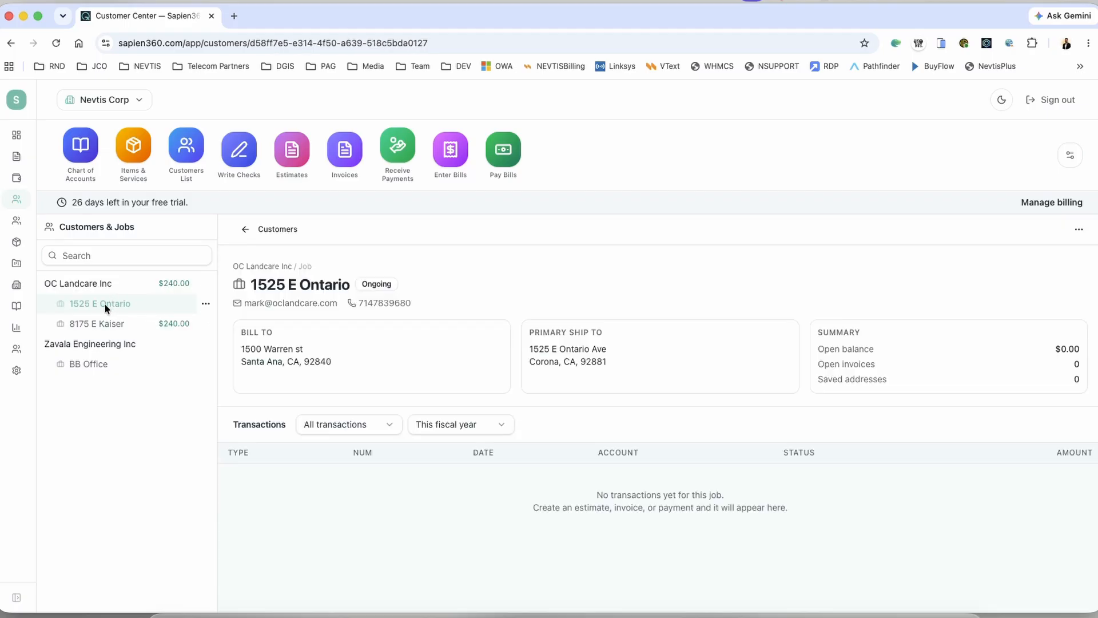
click(206, 307)
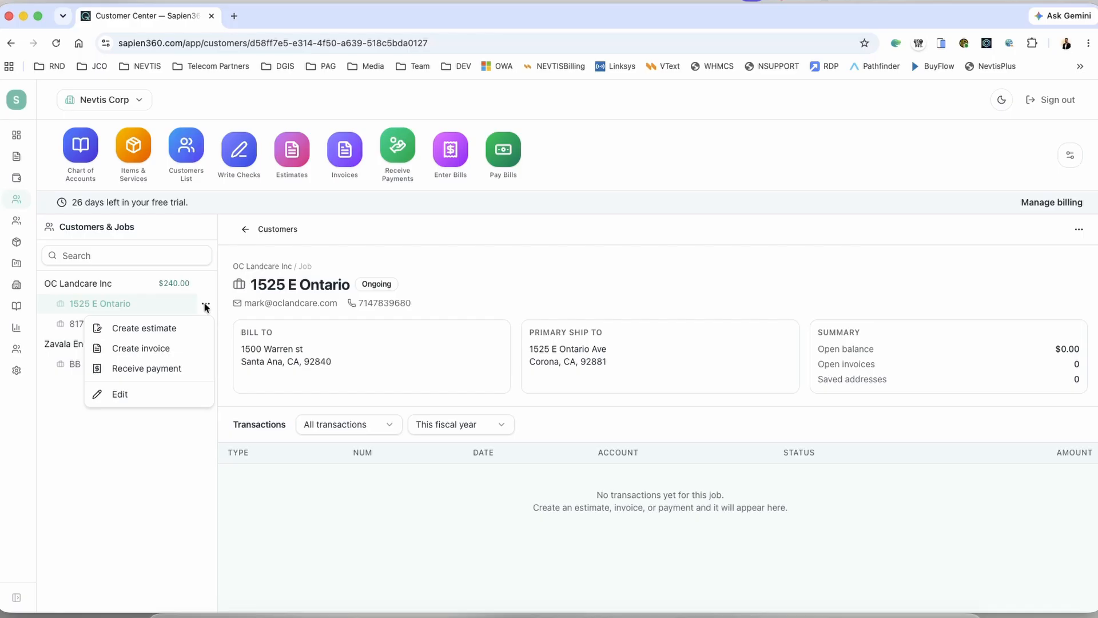
click(161, 349)
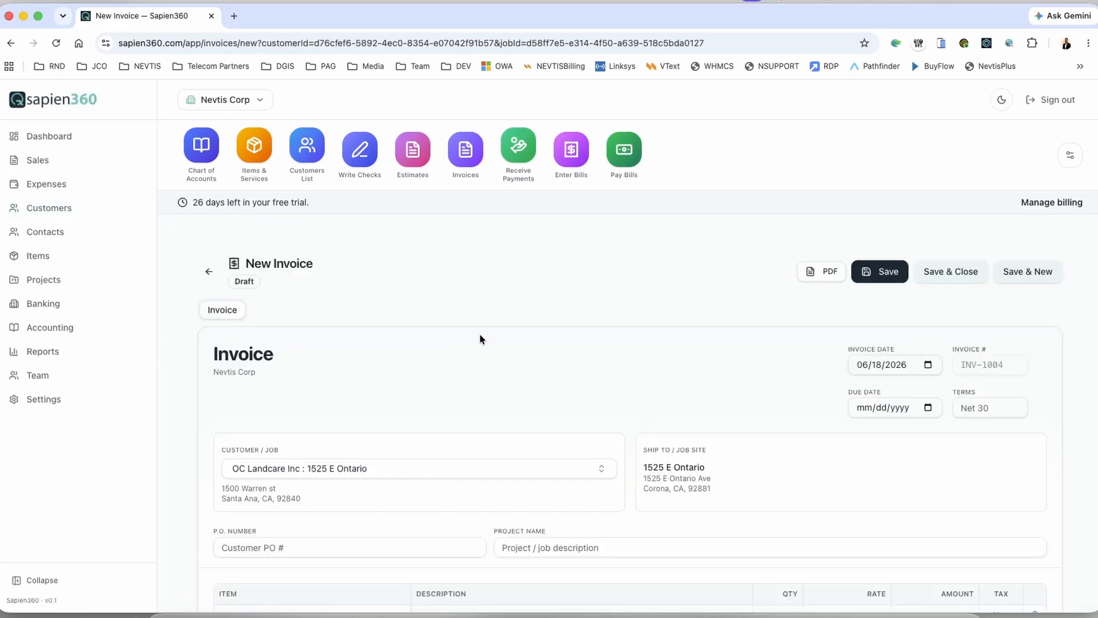
scroll(480, 339, down, 3)
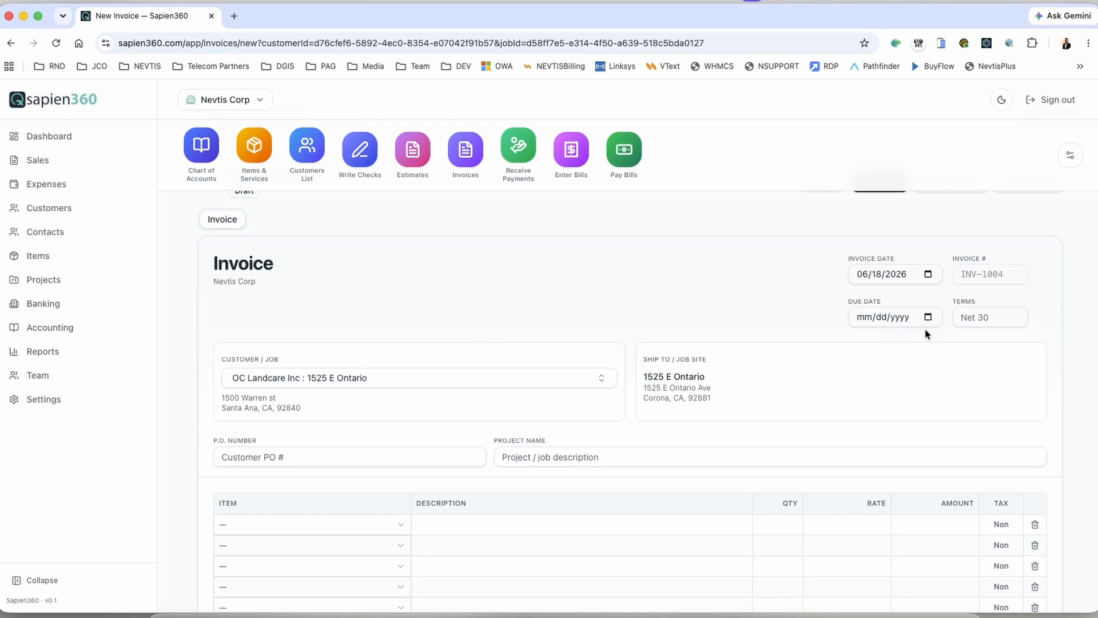
scroll(608, 290, down, 5)
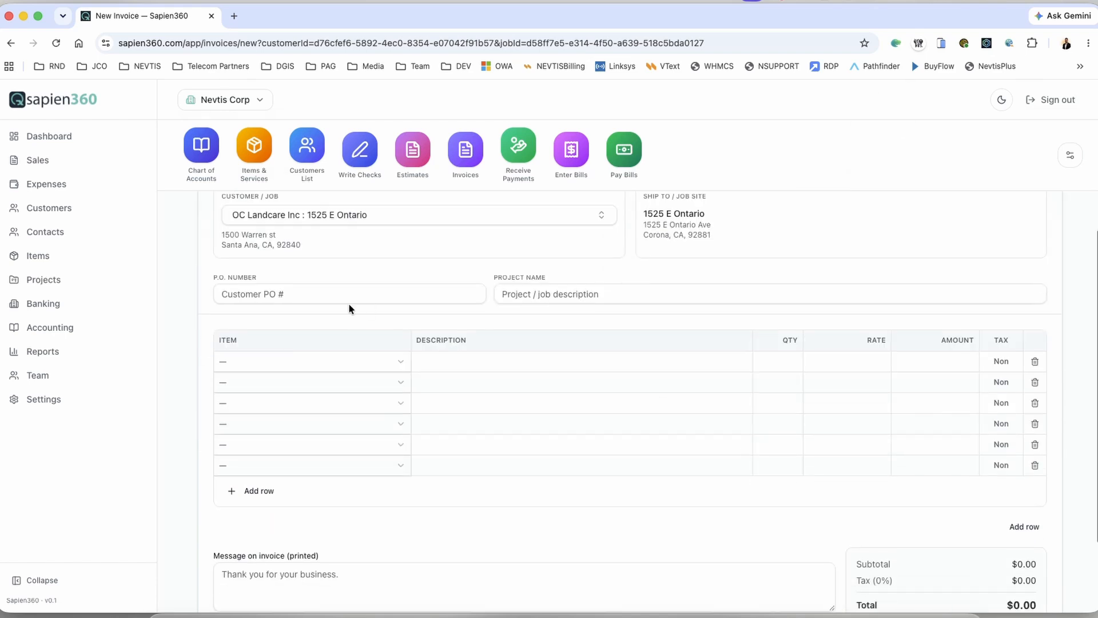
click(347, 295)
text(1335)
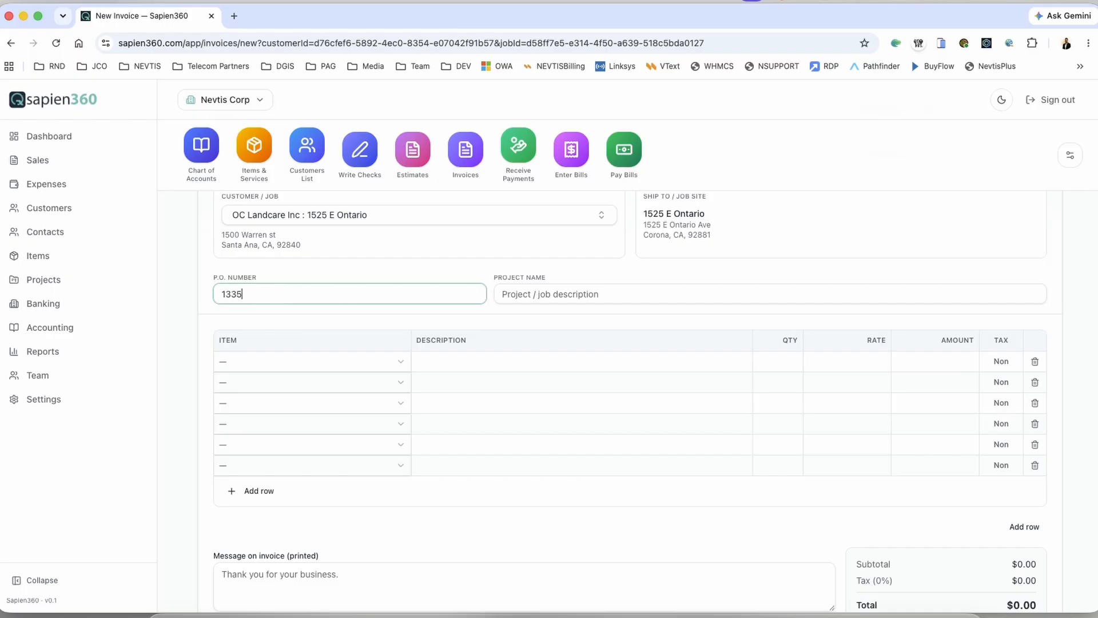
key(Tab)
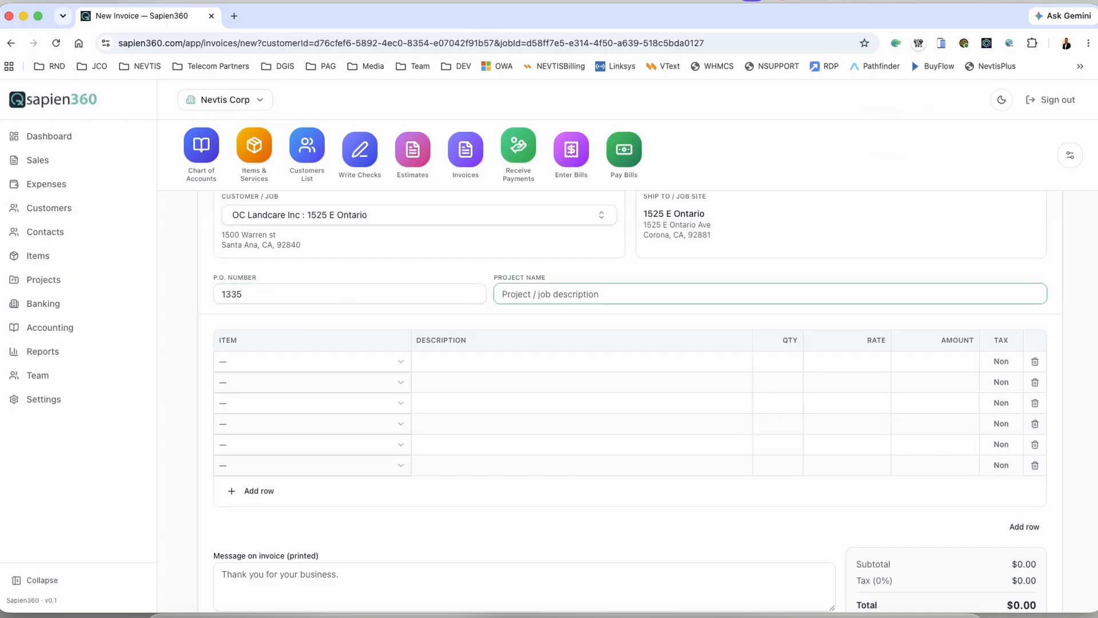
text(8)
key(BackSpace)
Step: Add a Junior Consulting line with quantity 2.5 at rate 125, totalling $312.50
click(298, 360)
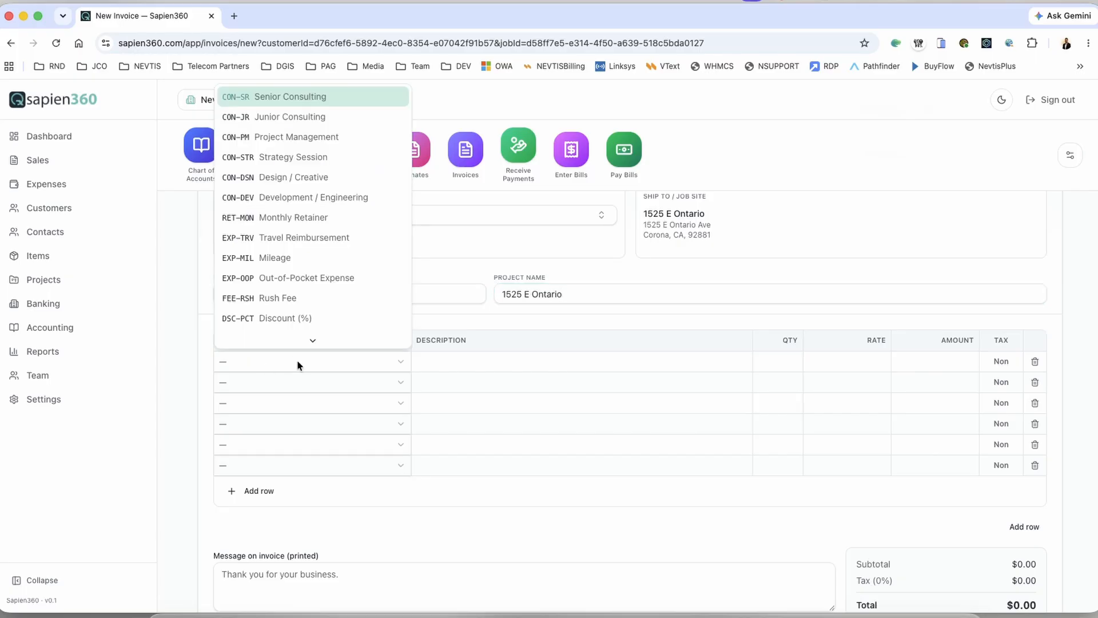
click(315, 117)
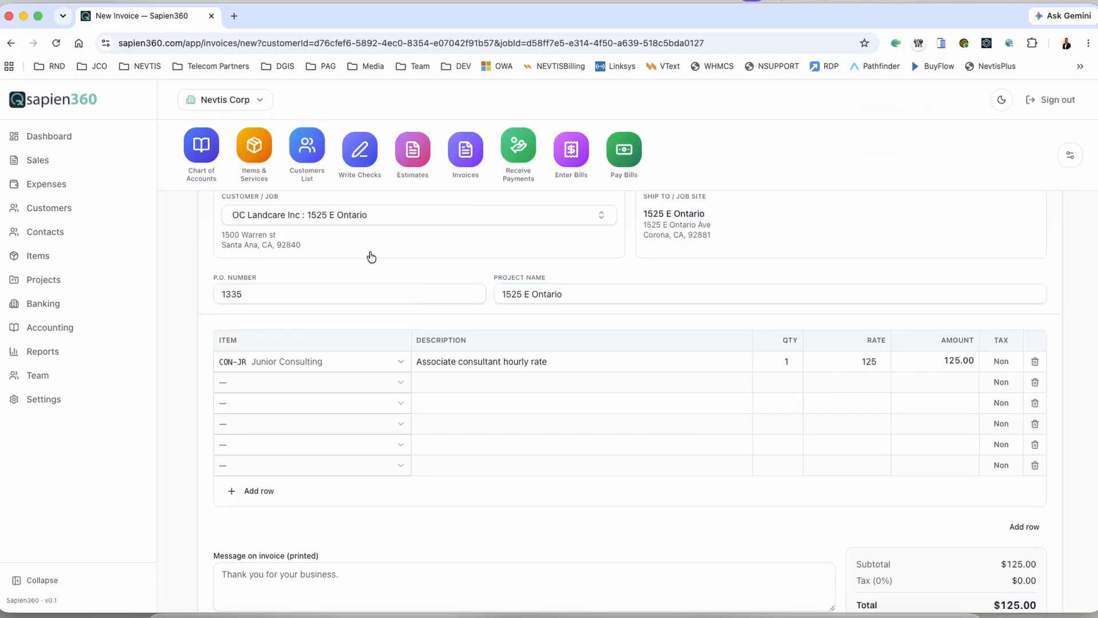
click(572, 363)
key(Tab)
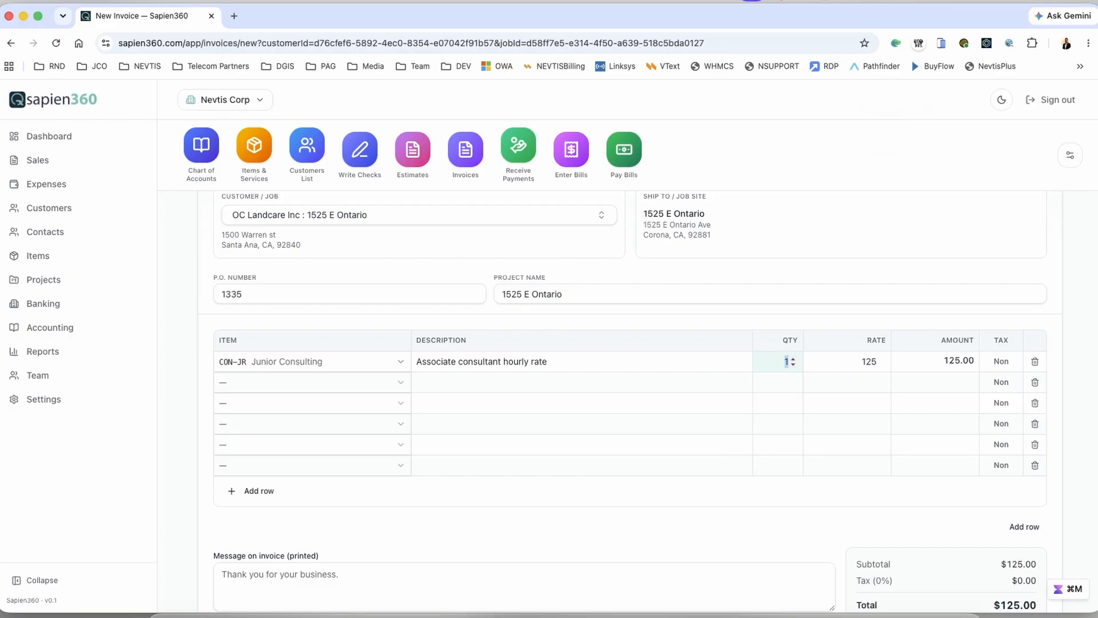
text(2.5)
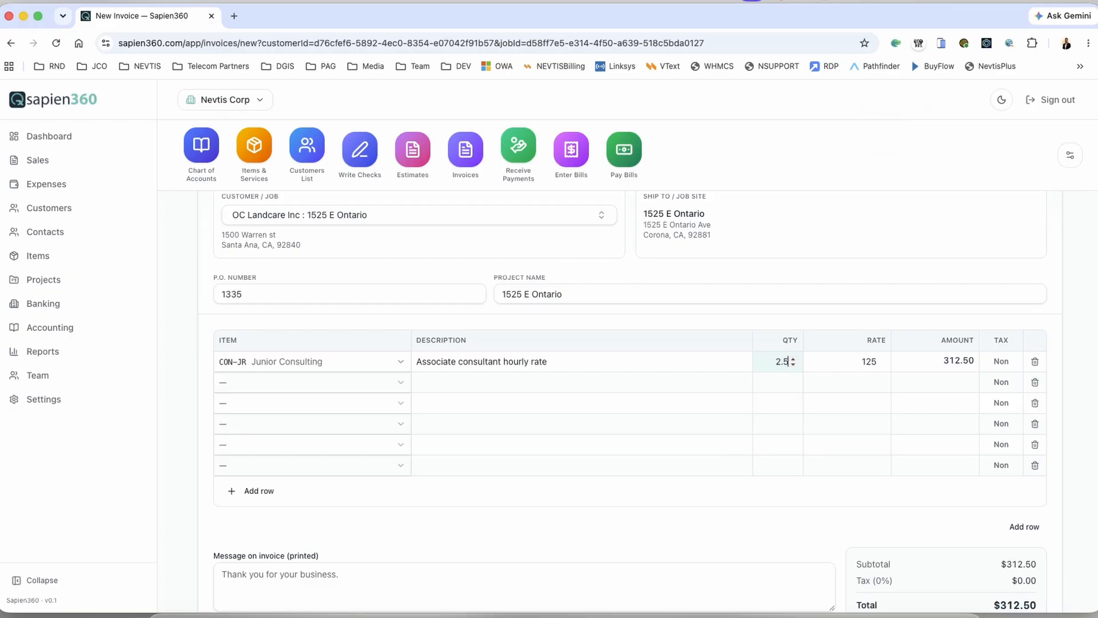
key(Tab)
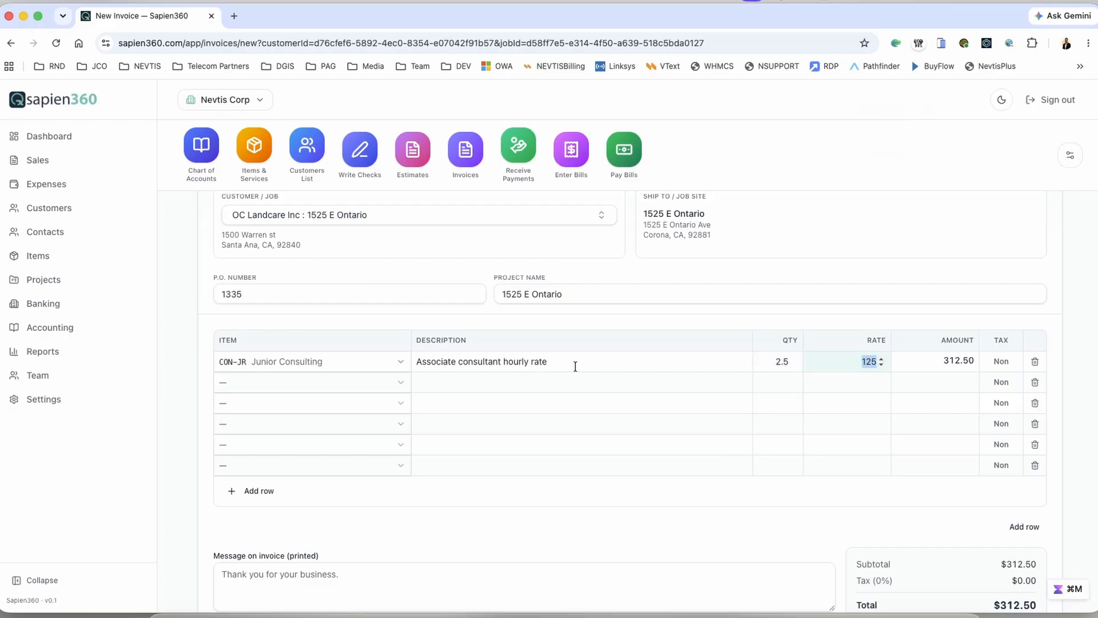
scroll(924, 428, down, 3)
scroll(919, 427, up, 7)
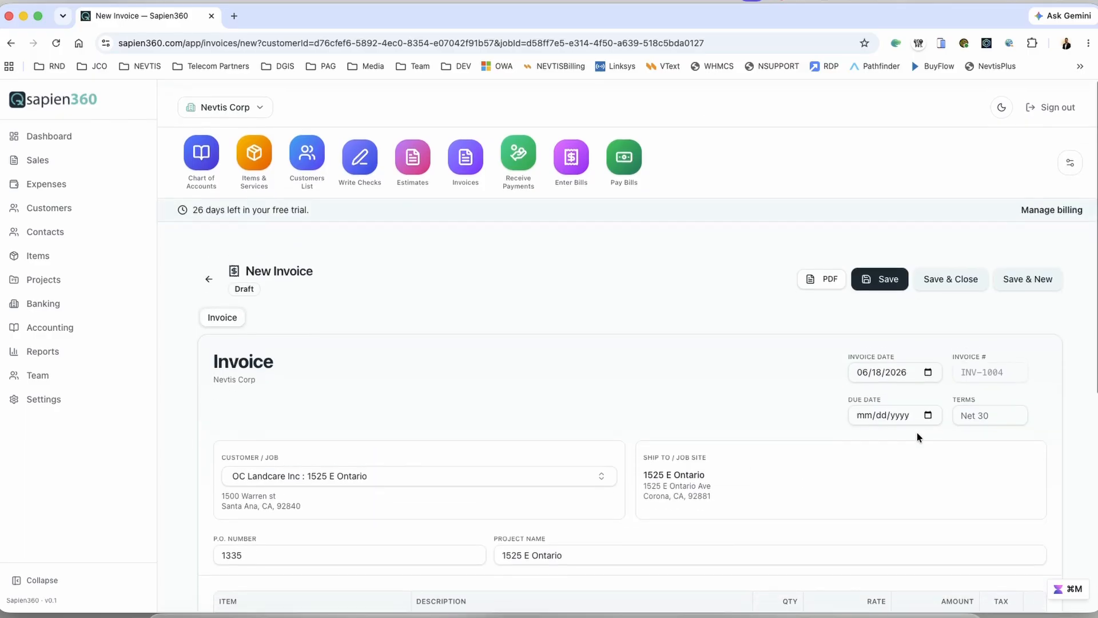
Step: Save INV-1004 as active, then confirm OC Landcare Inc's open balance is $552.50
click(945, 278)
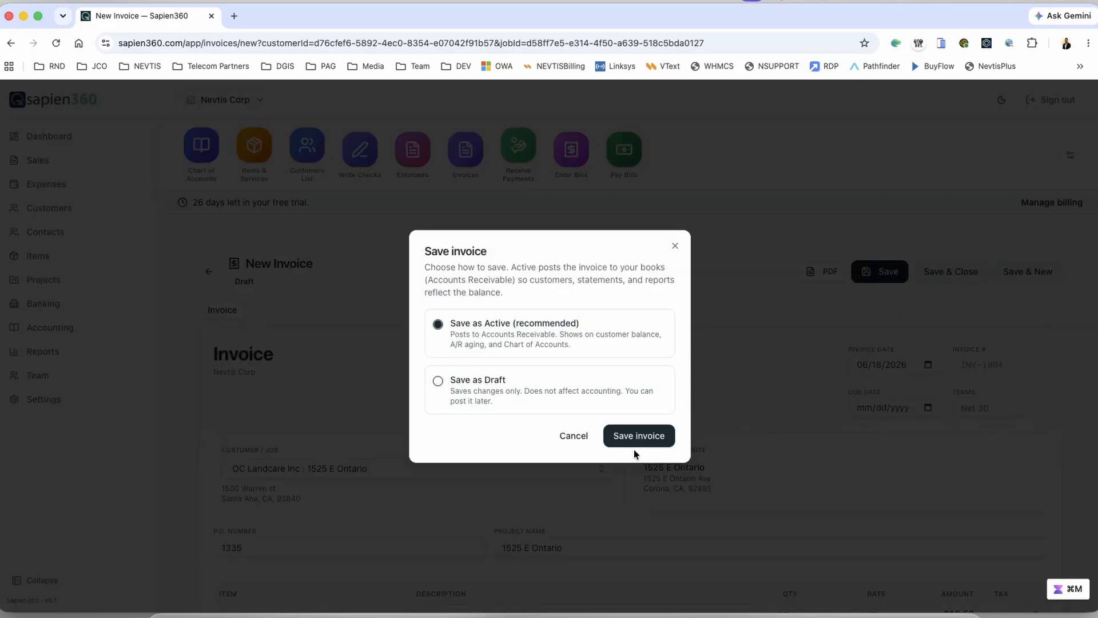
click(646, 438)
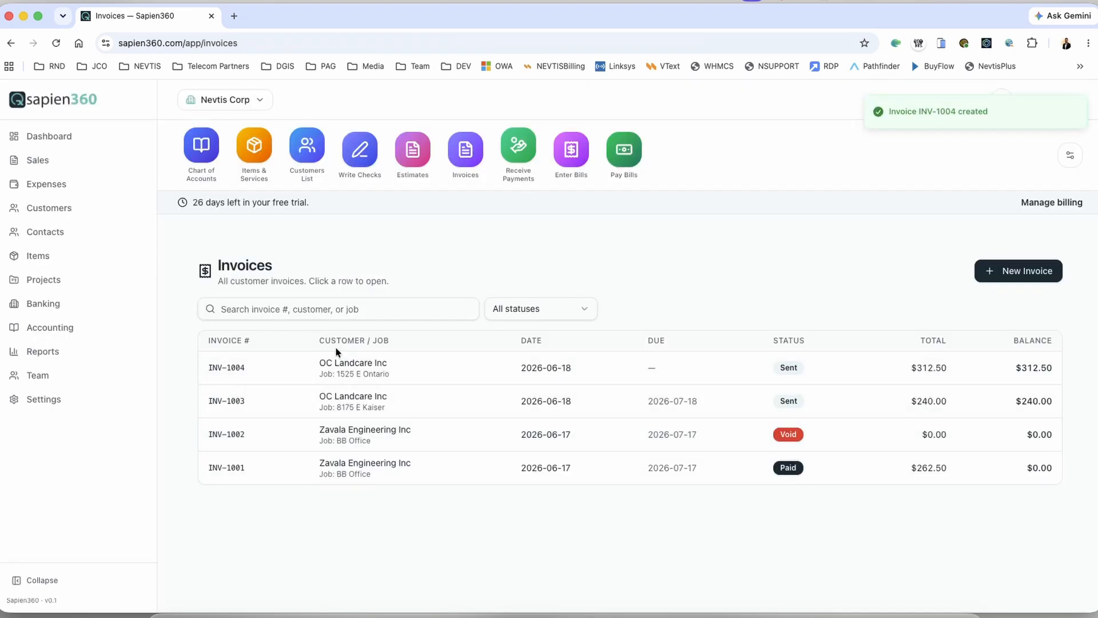
click(314, 161)
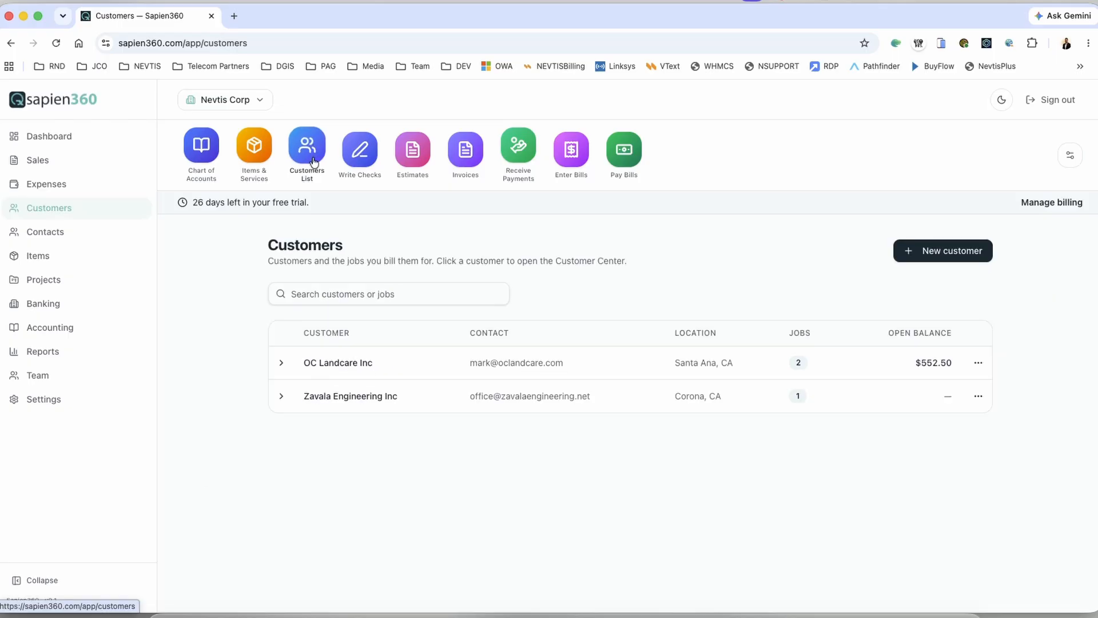
click(341, 361)
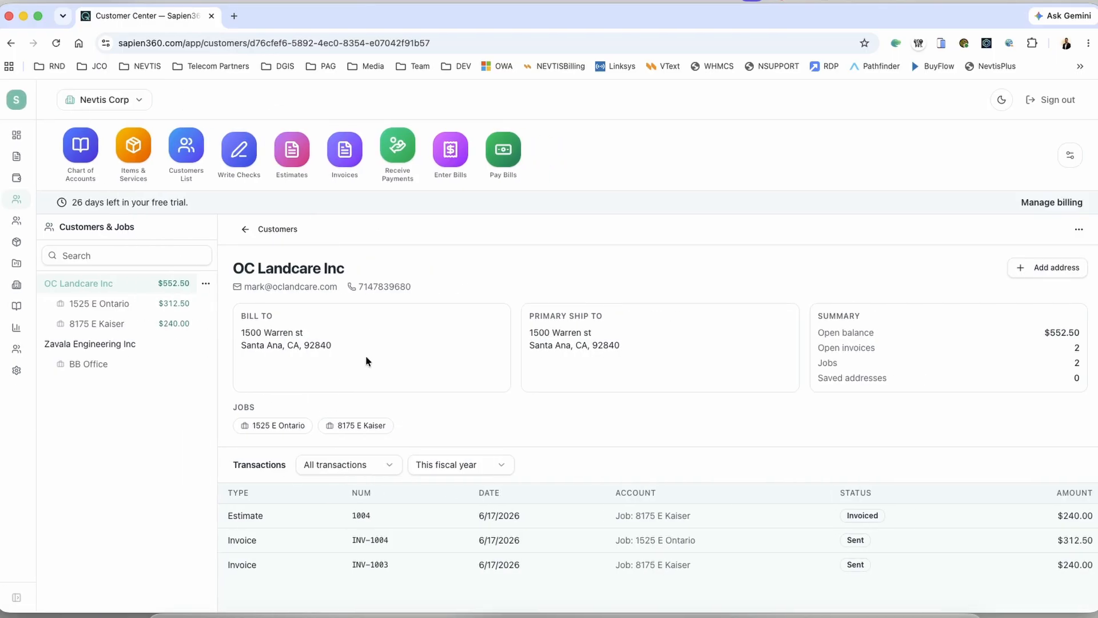
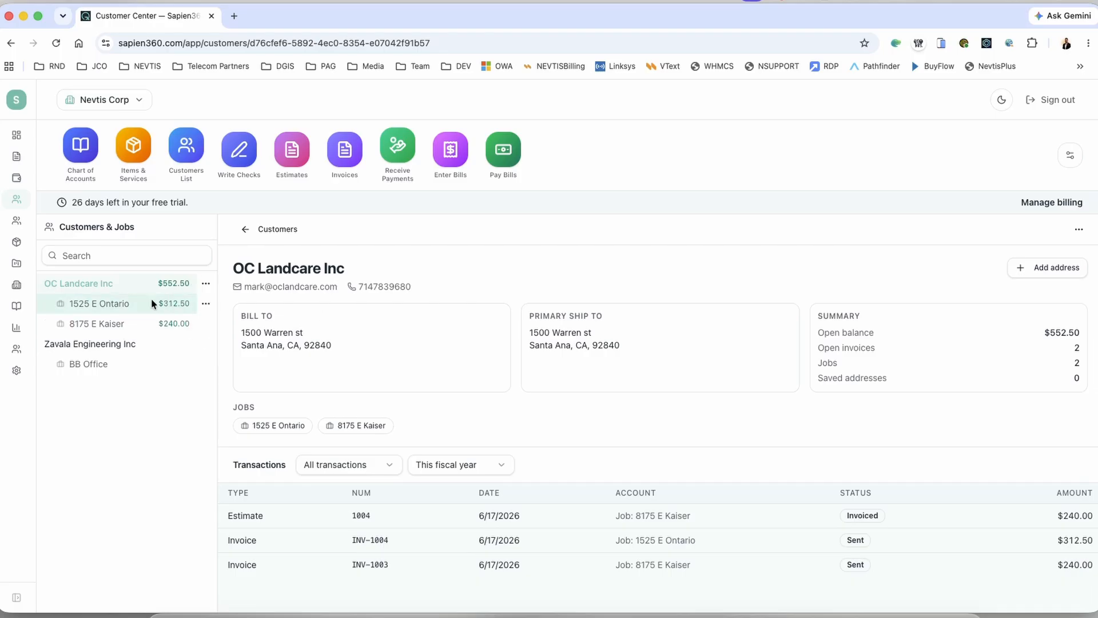
click(125, 325)
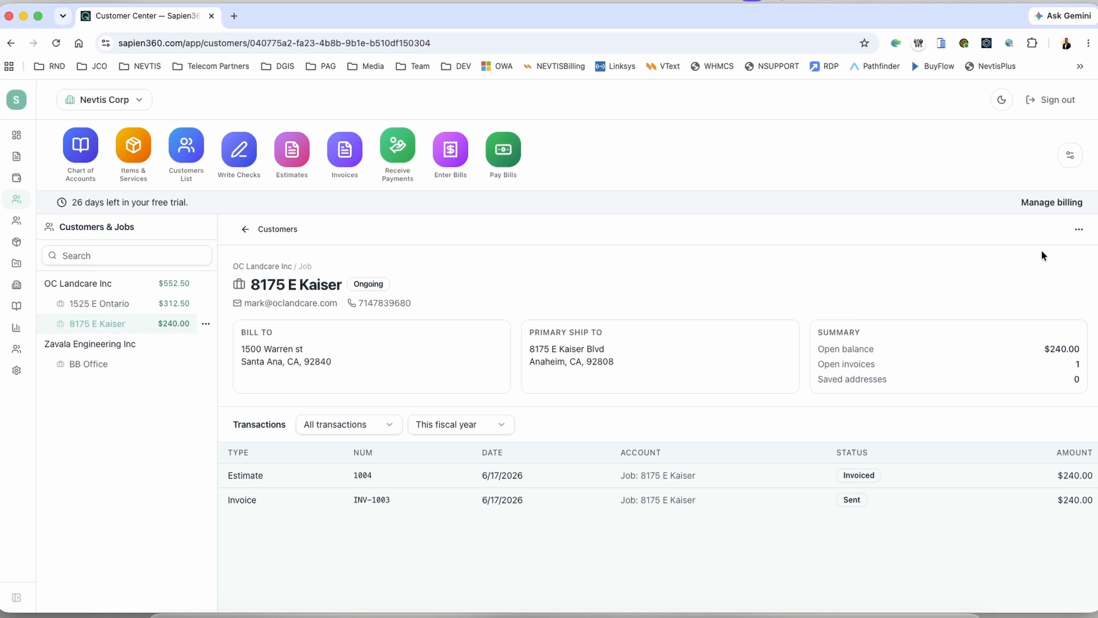
click(1079, 228)
click(1017, 274)
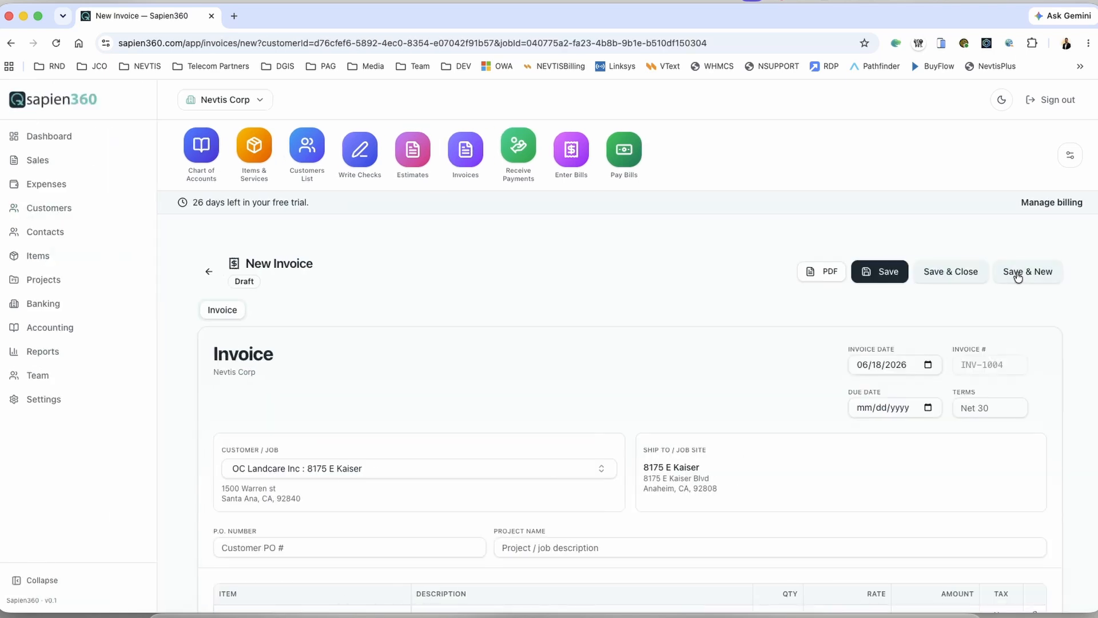
scroll(430, 410, down, 3)
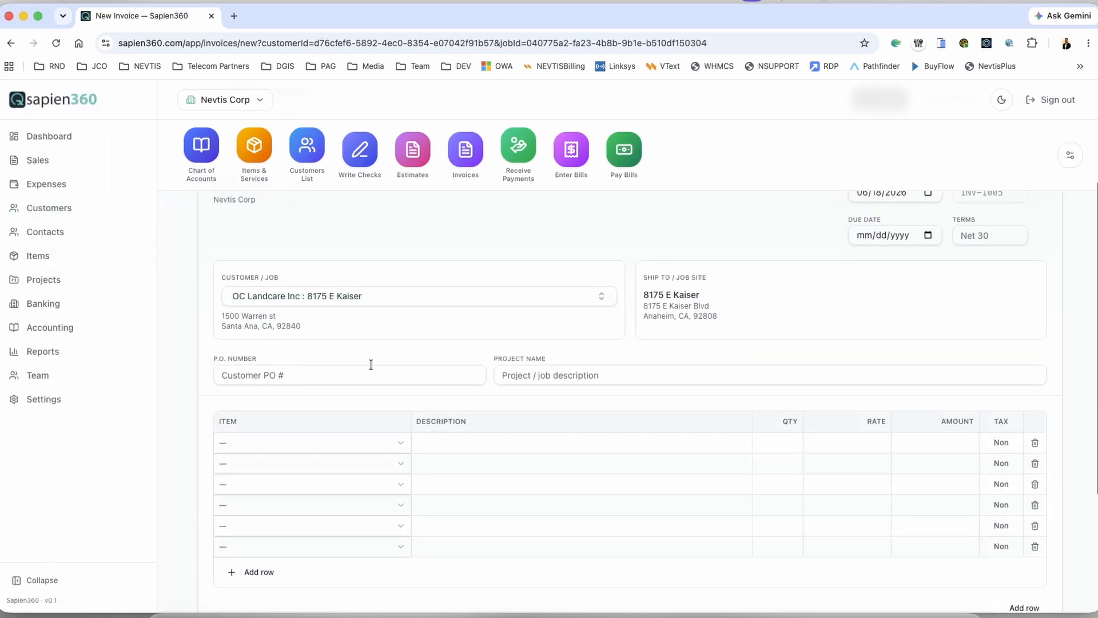
click(331, 381)
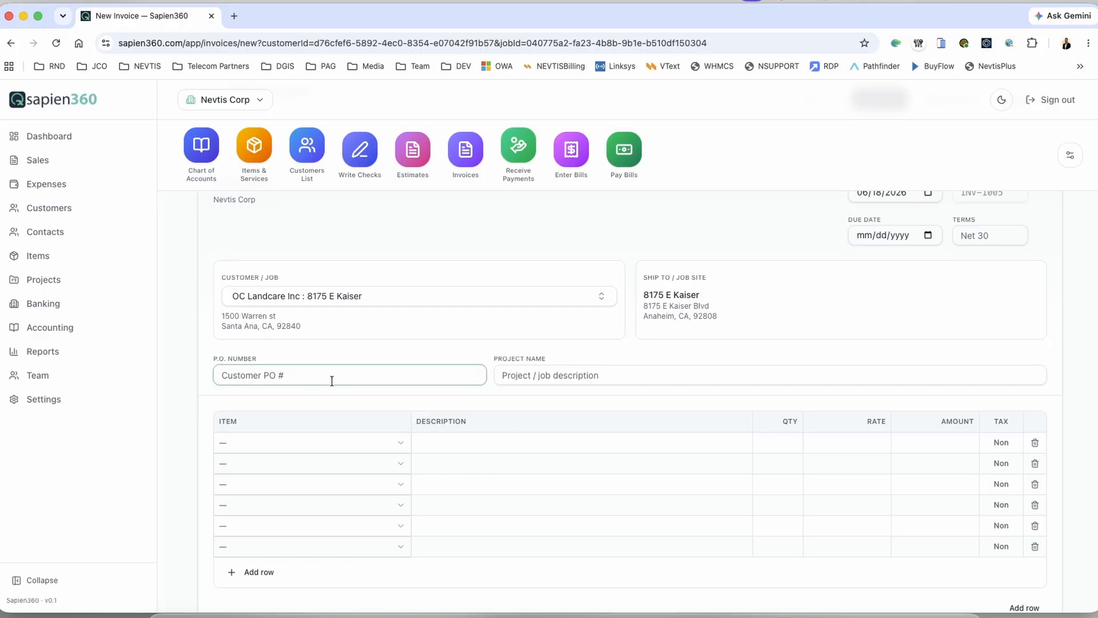
text(1335)
key(Tab)
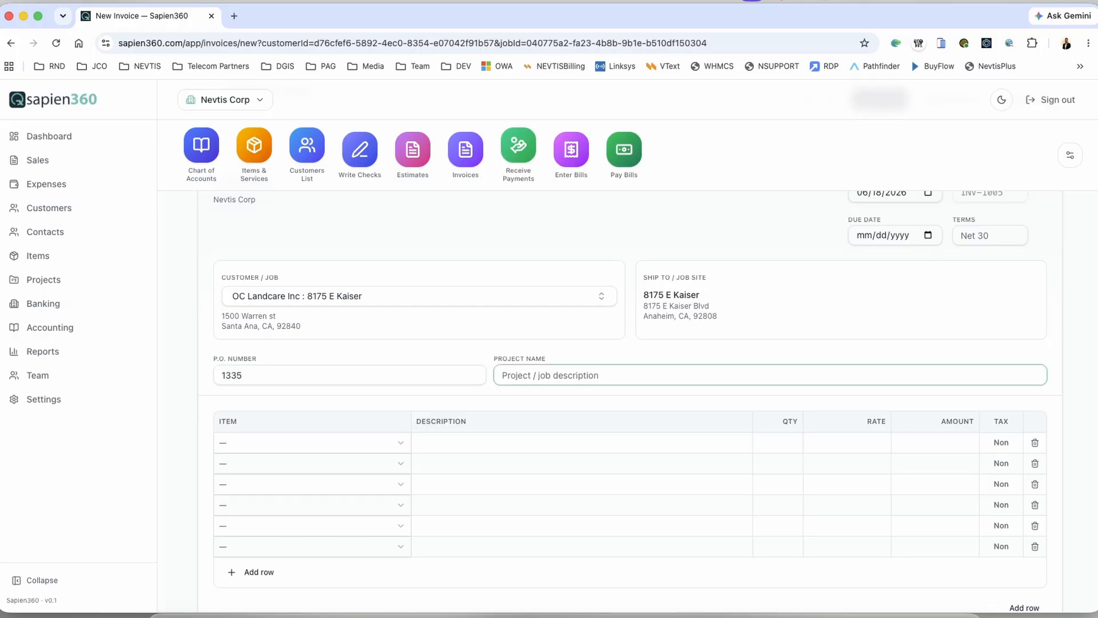
key(Tab)
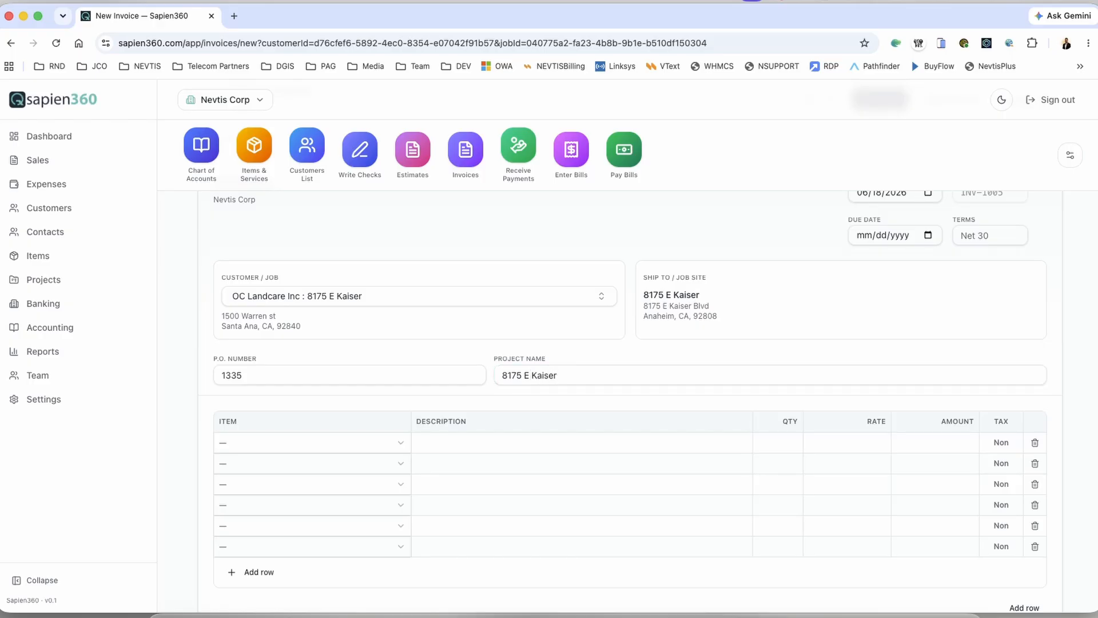
Step: Add a Project Management line with quantity 2.25 at rate 150
click(328, 439)
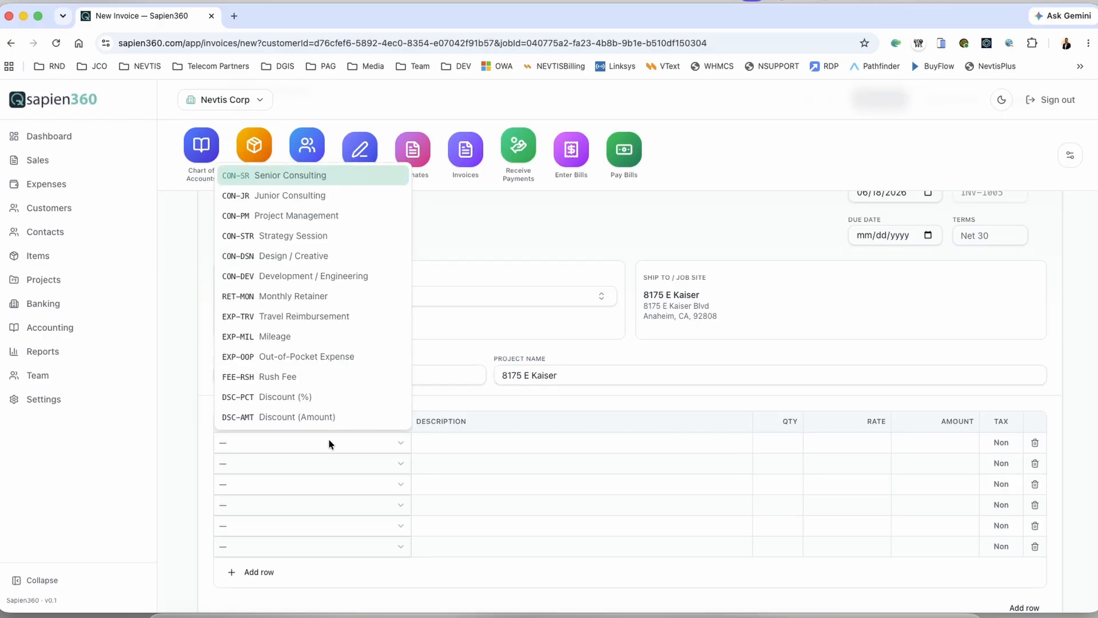
click(324, 217)
key(Tab)
key(Tab)
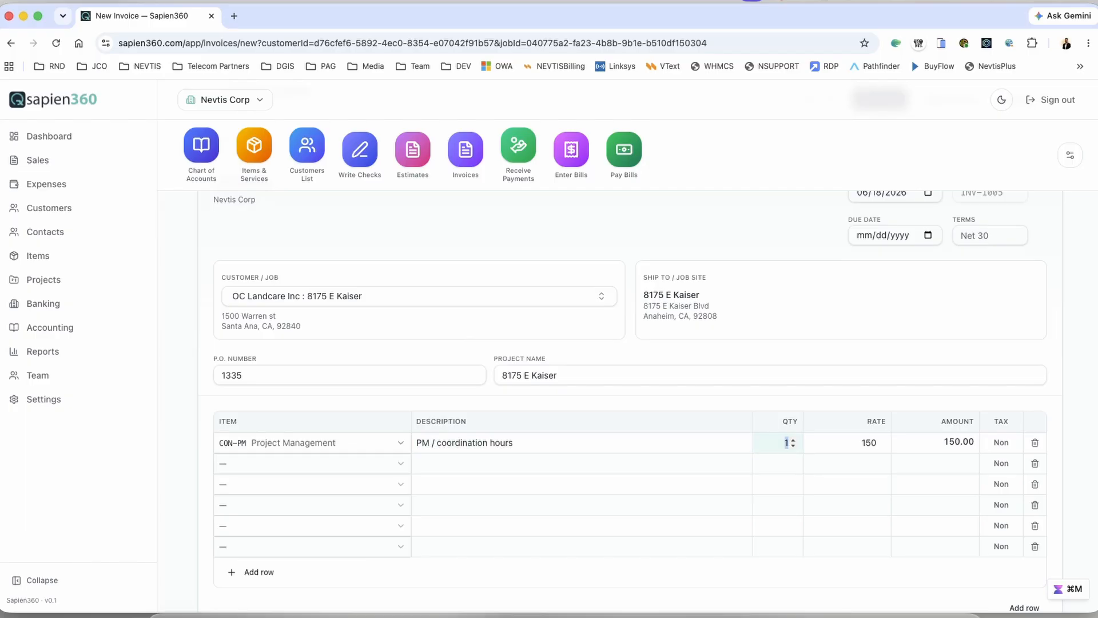
text(2.25)
key(Tab)
Step: Save INV-1005 as active, totalling $337.50
scroll(929, 479, down, 4)
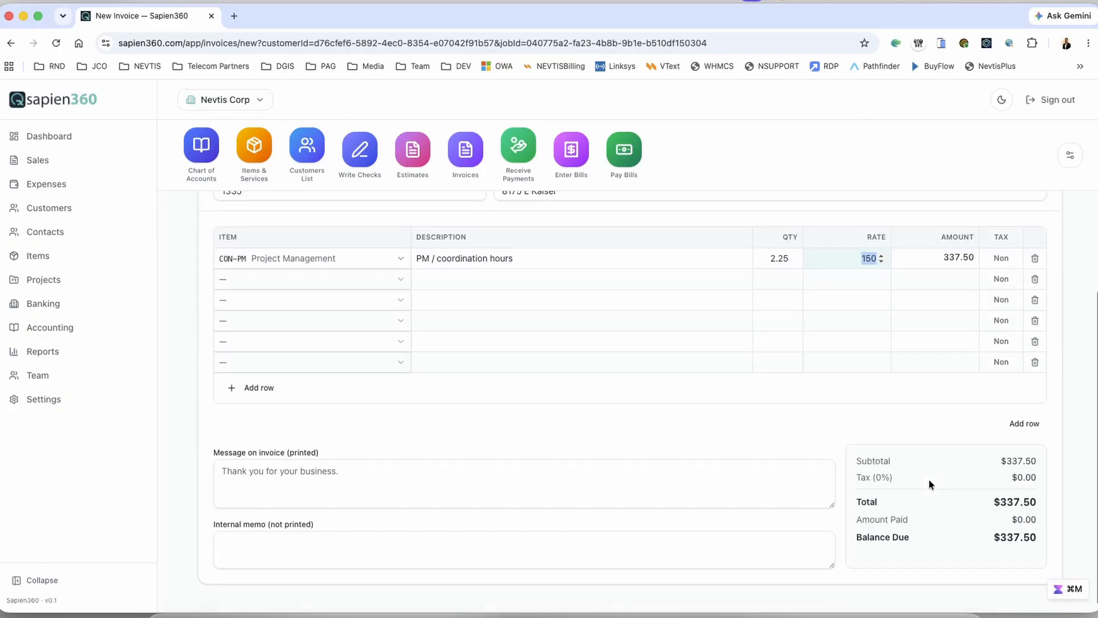
scroll(929, 479, up, 6)
click(954, 274)
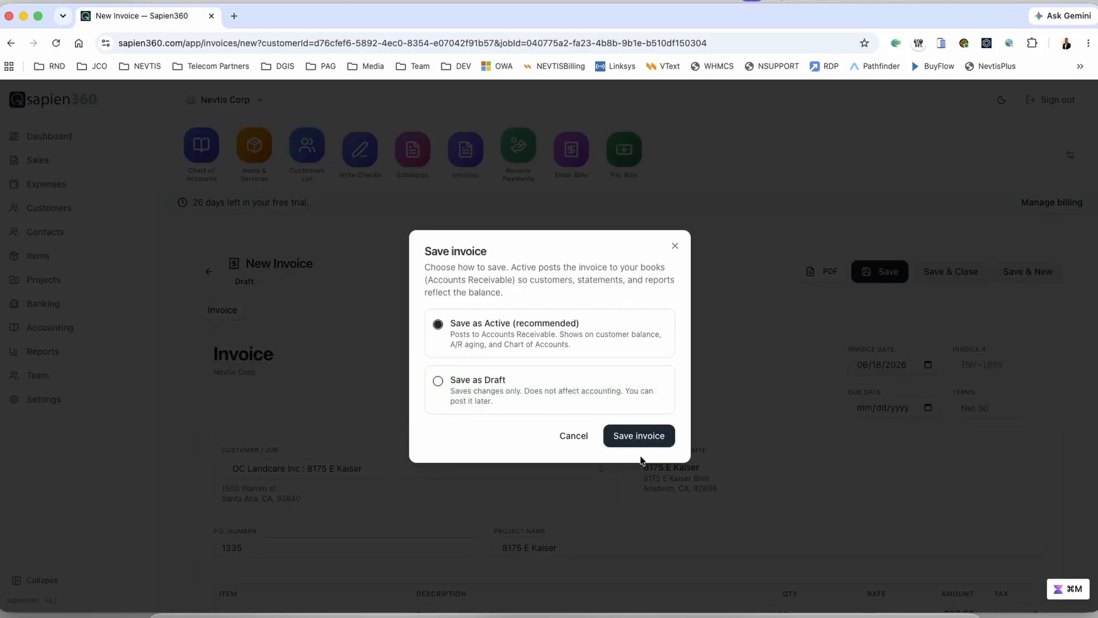
click(640, 436)
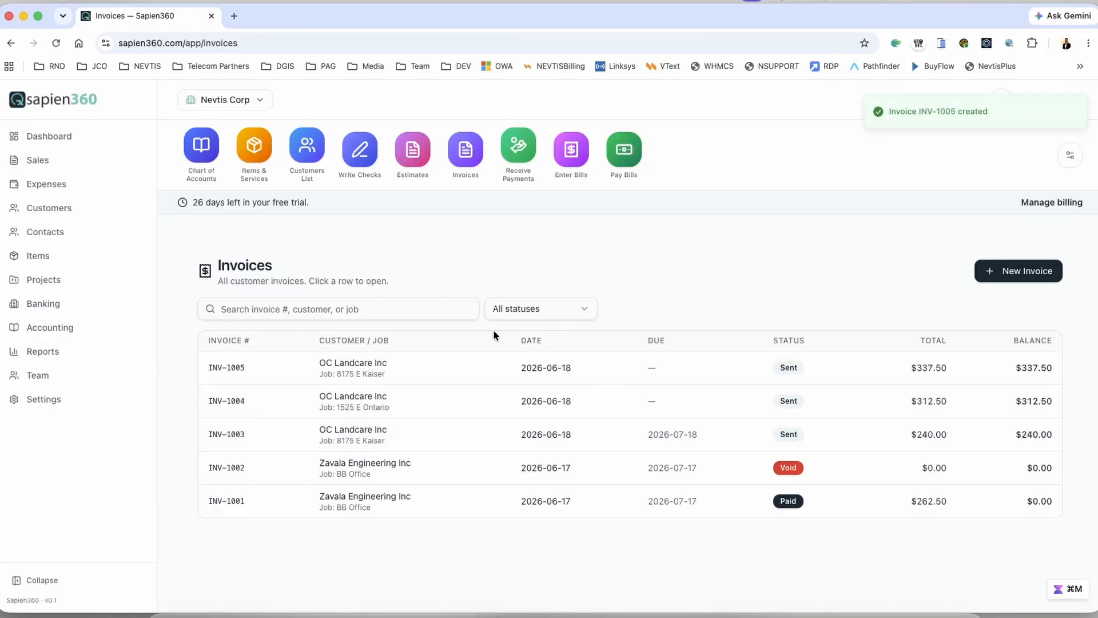
click(308, 148)
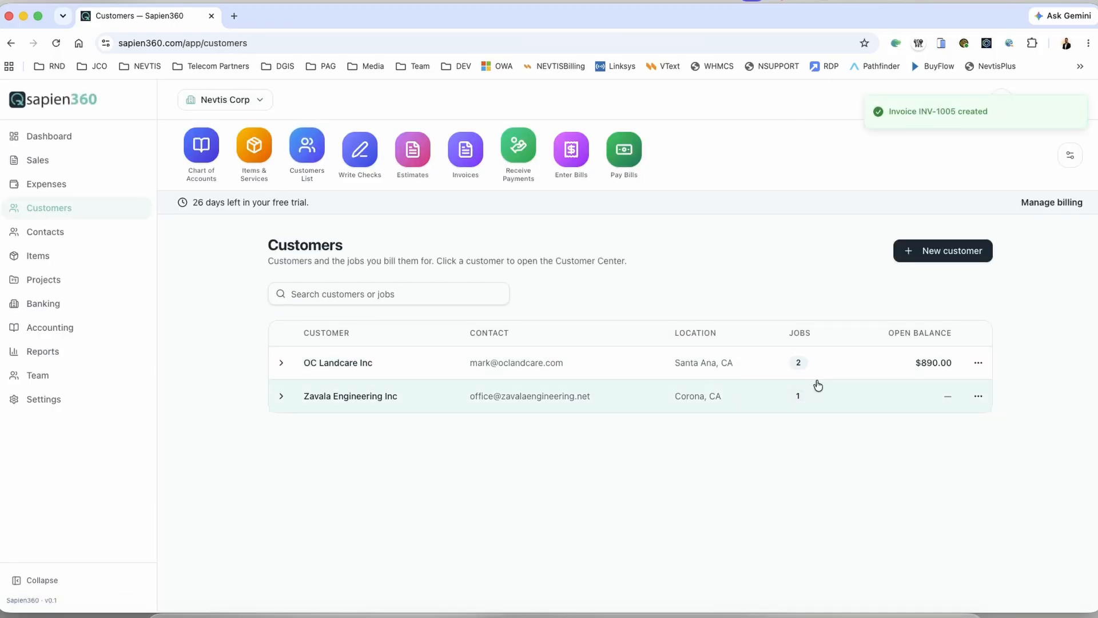
click(342, 364)
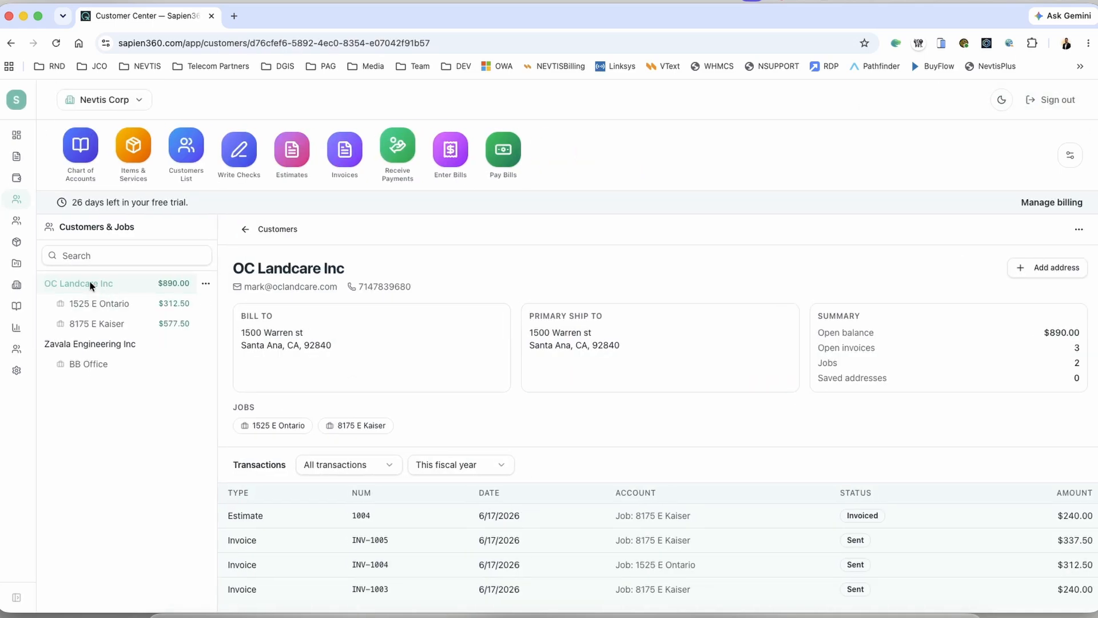
scroll(420, 536, down, 1)
click(116, 305)
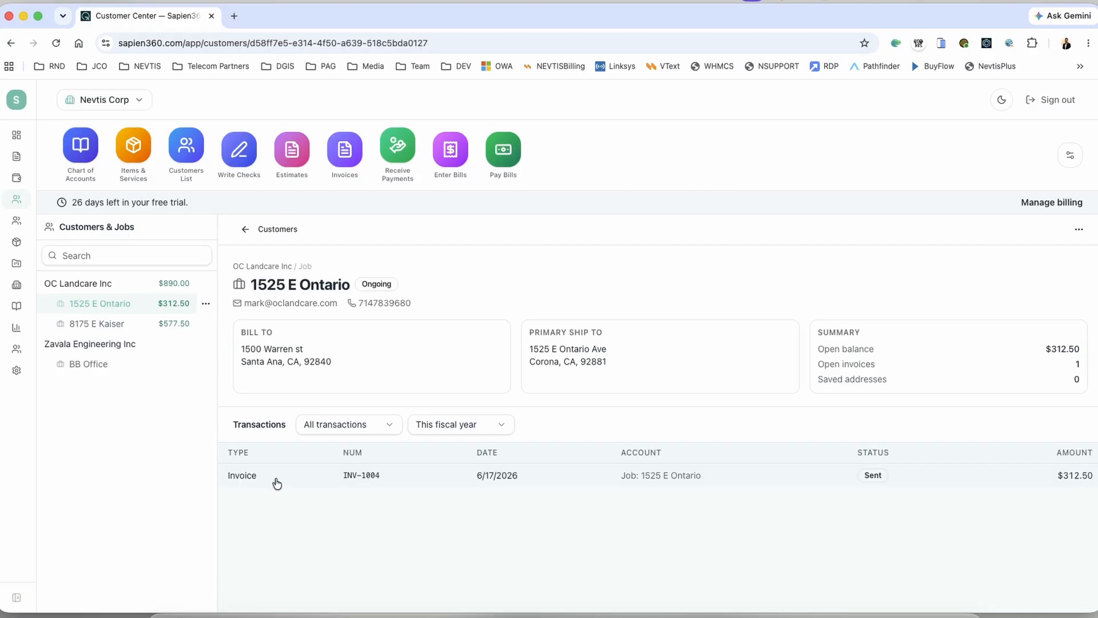
click(101, 323)
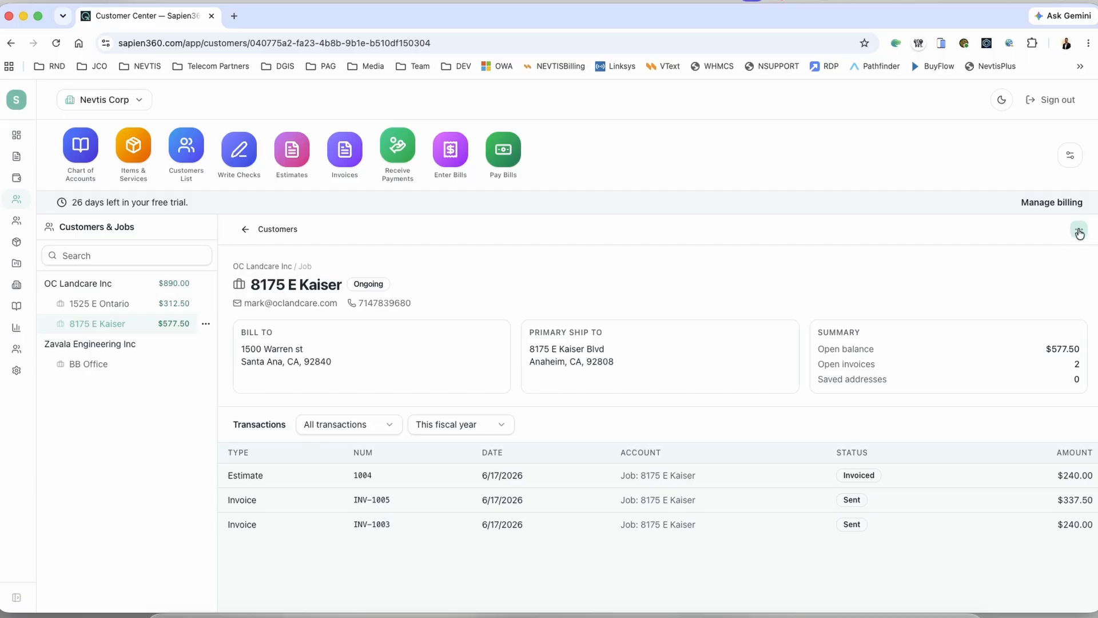
click(91, 283)
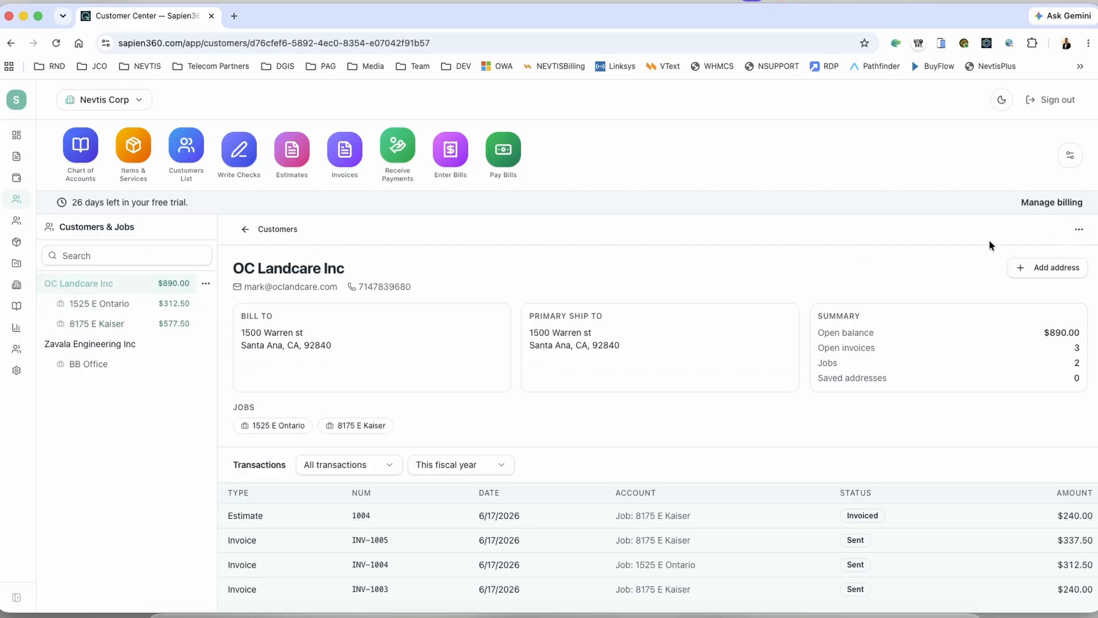
click(1079, 230)
Step: Start a payment dated 06/18/2026 for 240.00 by Check, check number 1012
click(1006, 294)
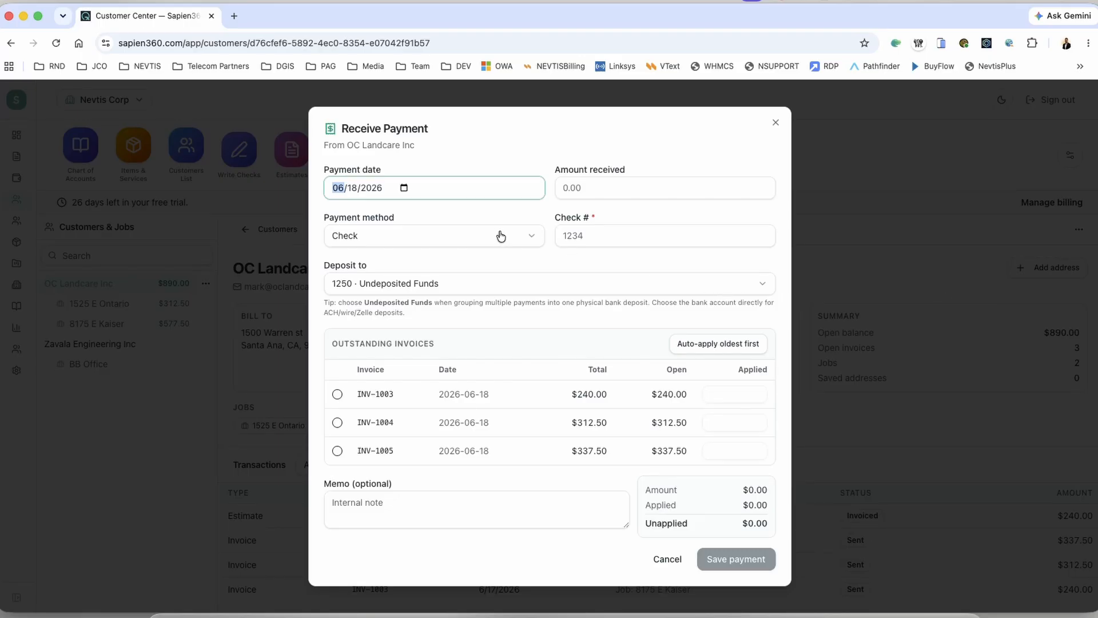
click(404, 188)
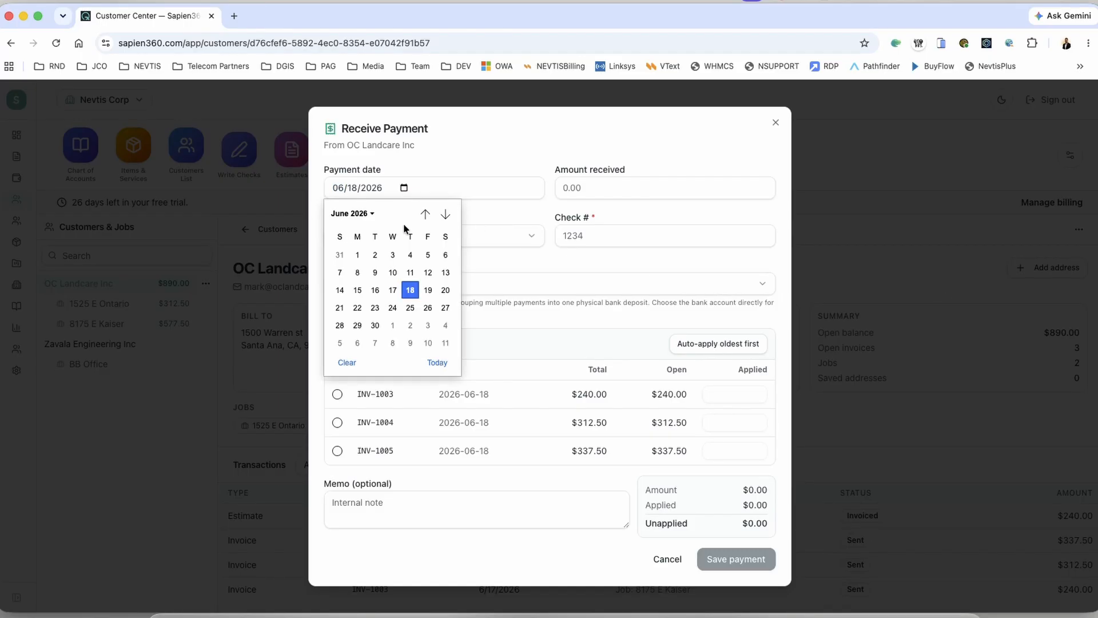
click(410, 290)
click(617, 188)
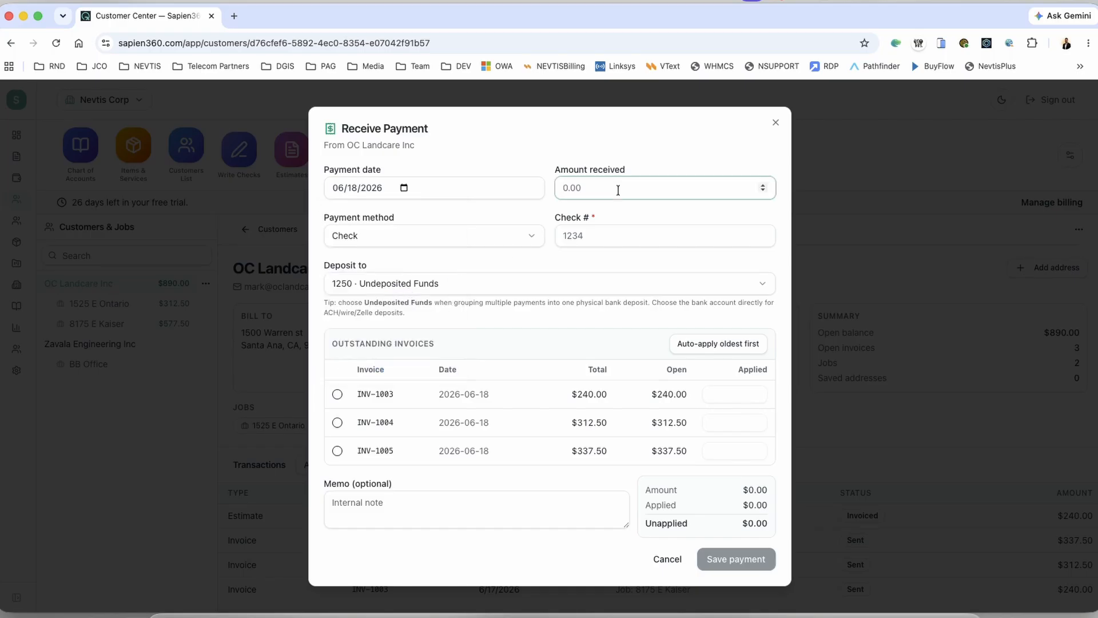
text(240.00)
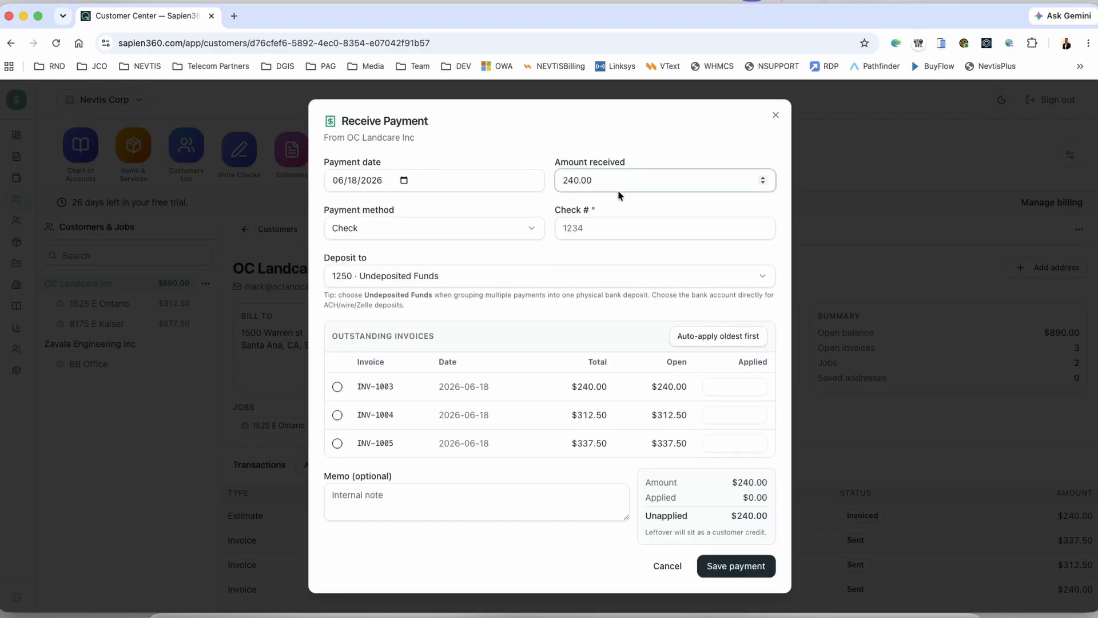
click(428, 229)
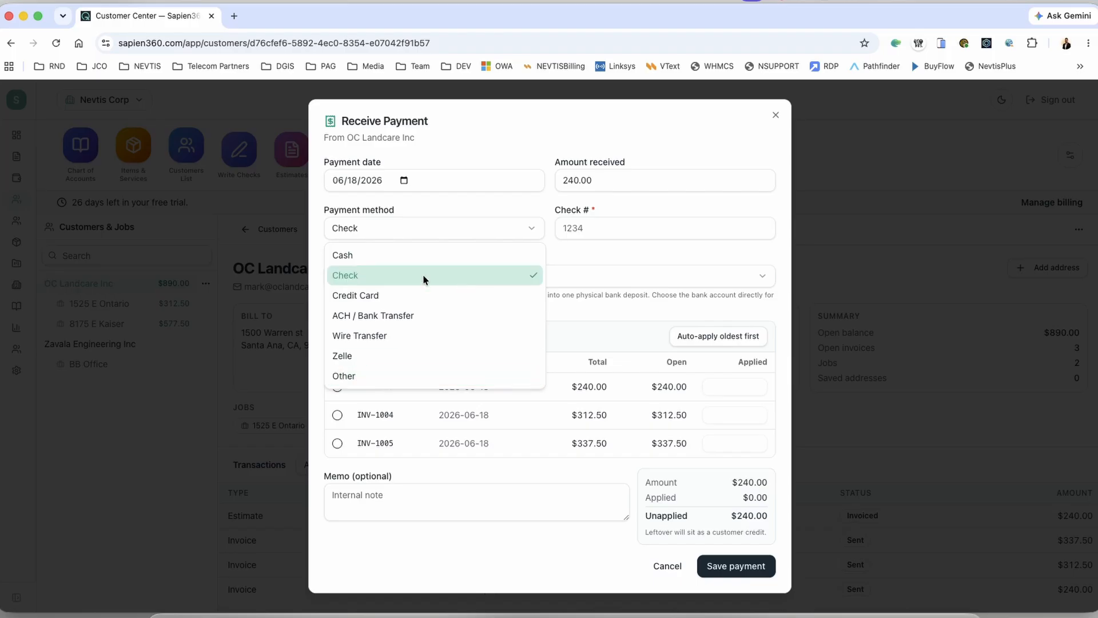
click(575, 227)
click(580, 227)
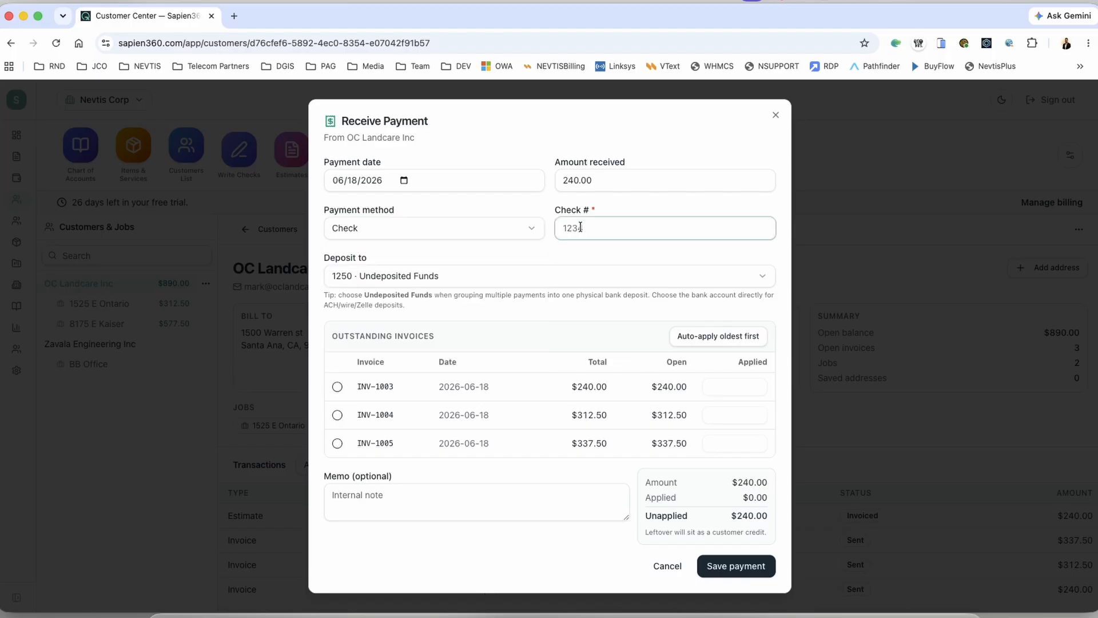
text(1012)
Step: Set the deposit account to 1010 · Chase Bank 3791 instead of Undeposited Funds
click(464, 279)
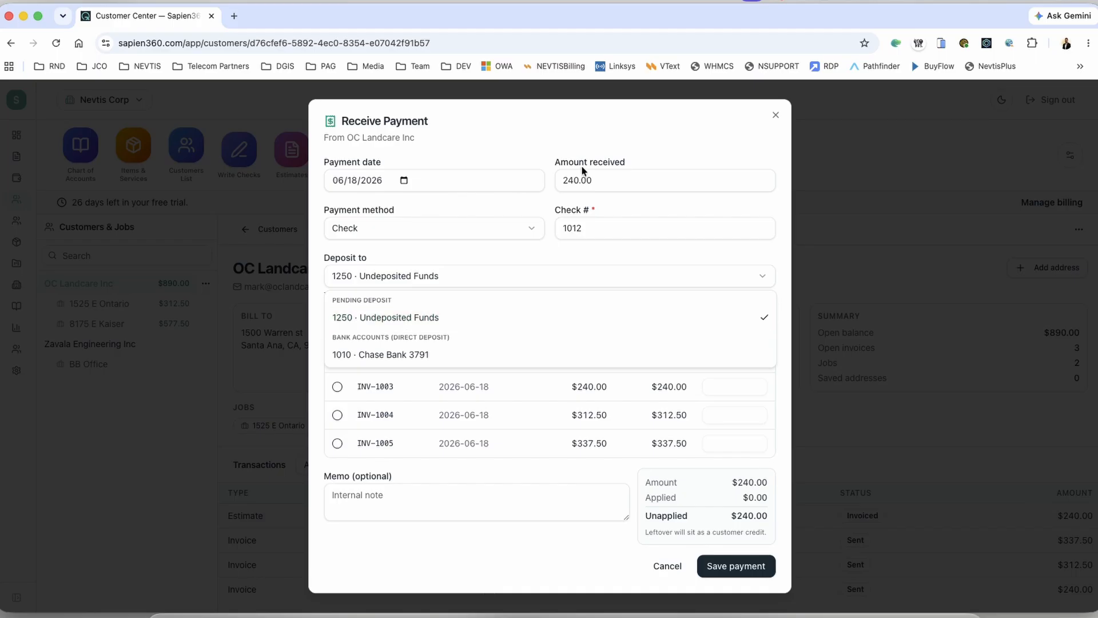
click(393, 318)
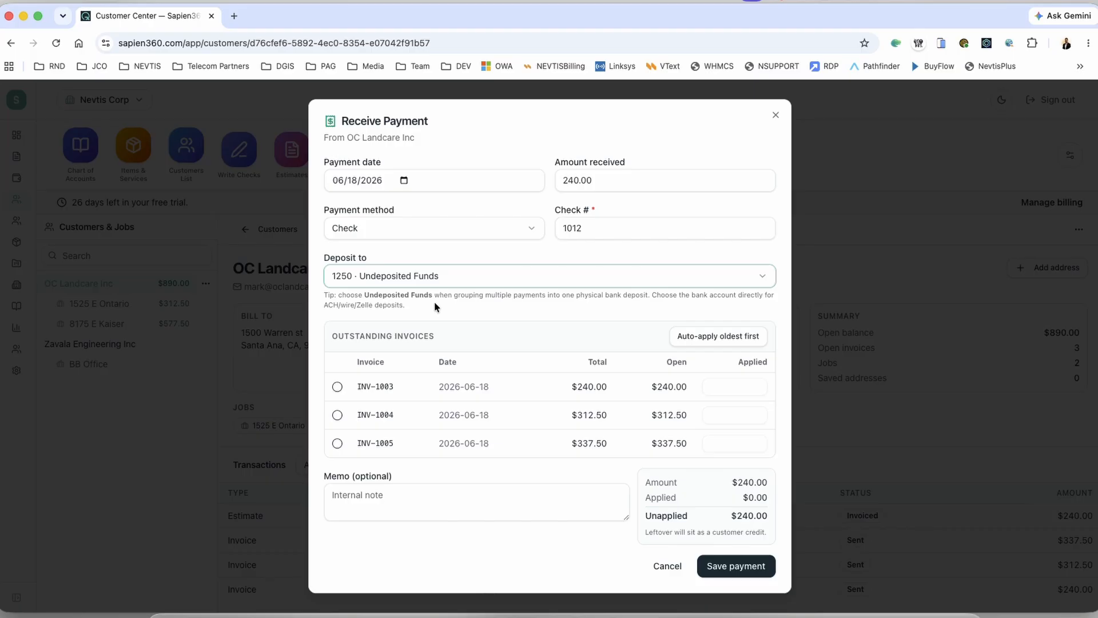
click(384, 278)
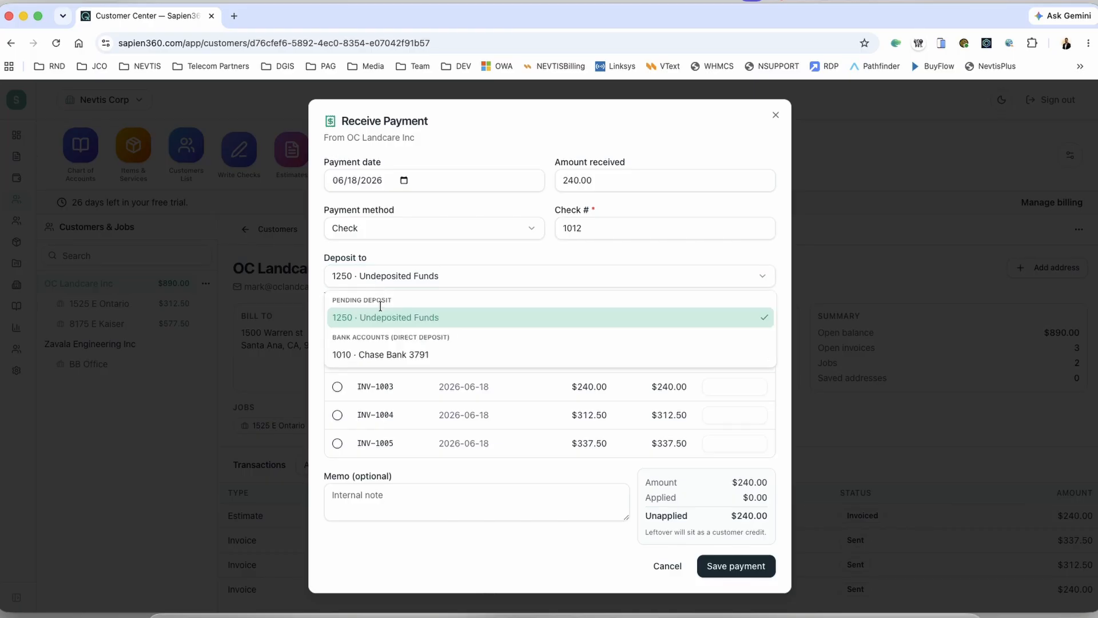
click(387, 351)
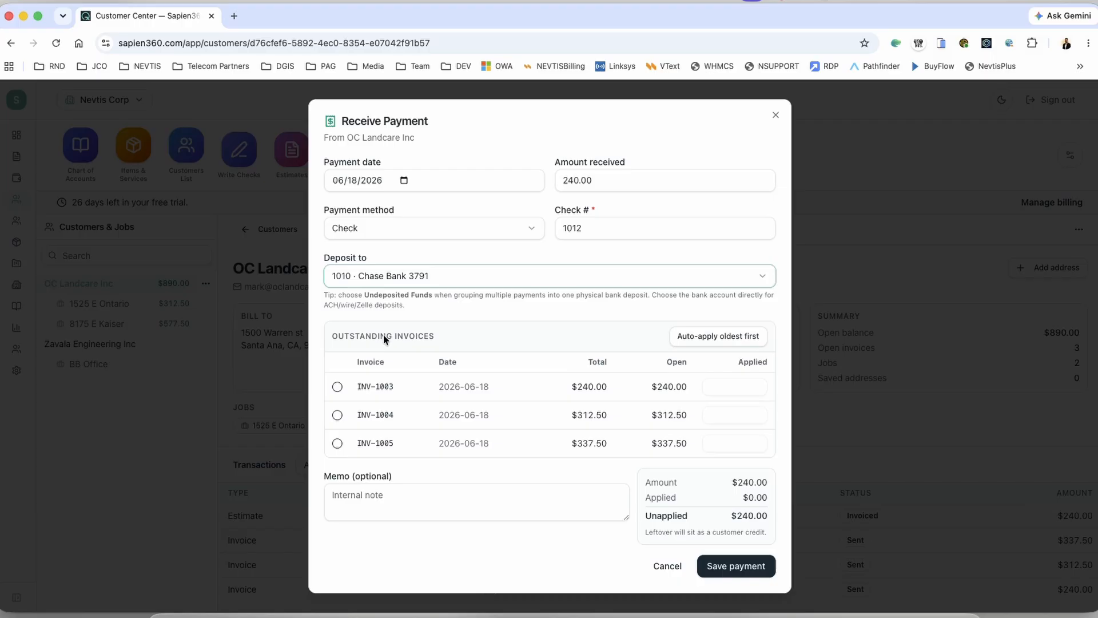
click(358, 278)
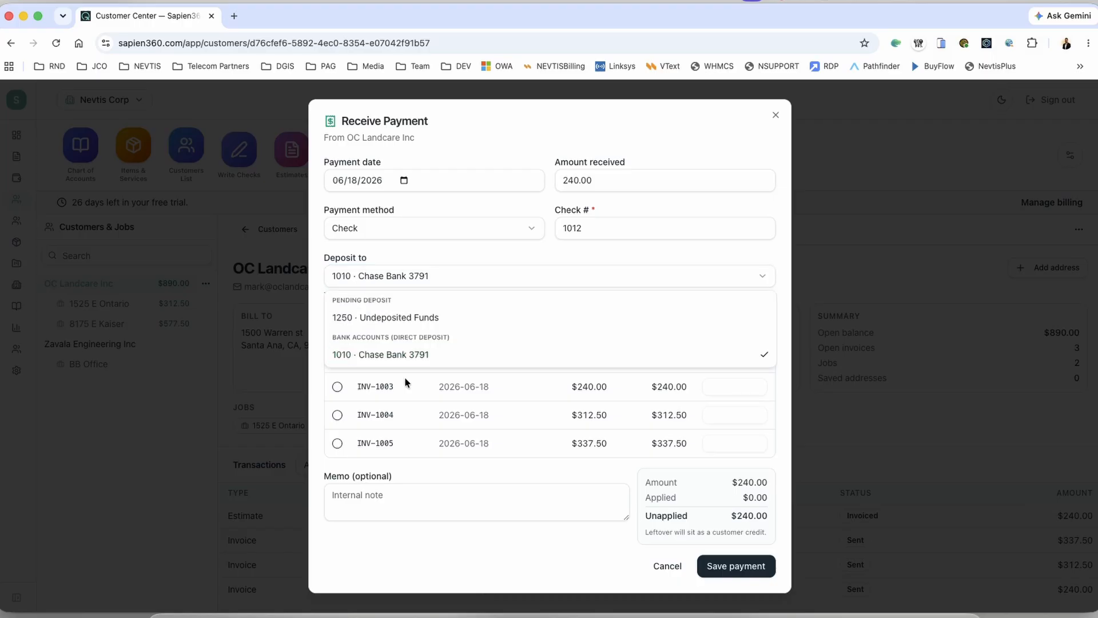
click(375, 353)
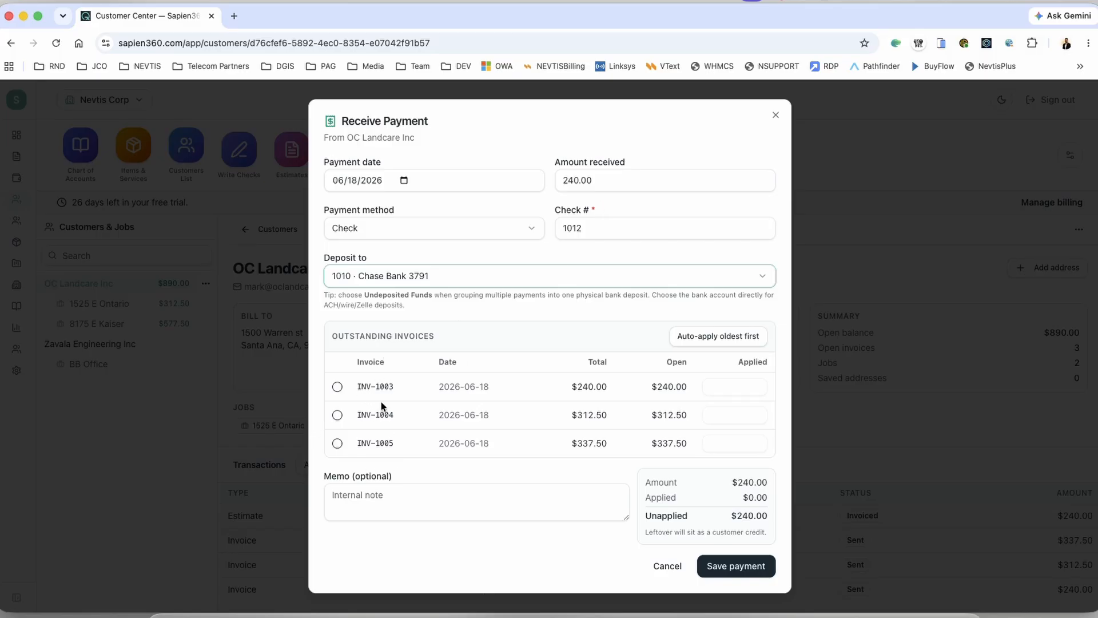
Step: Apply the 240.00 check to INV-1003 and save payment PMT-1003
click(337, 387)
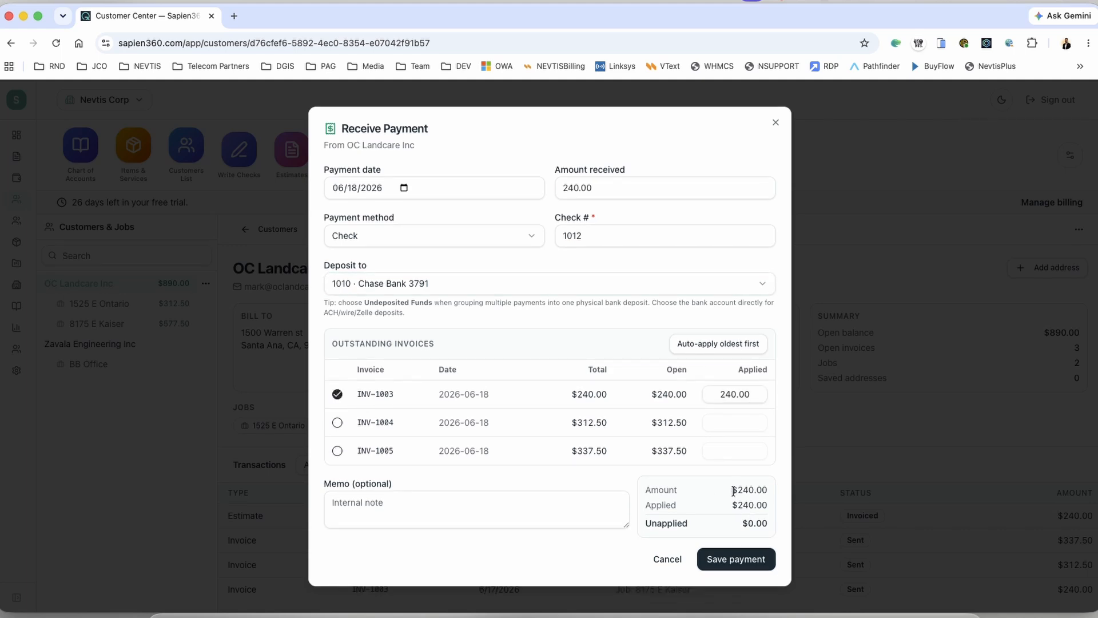
drag(733, 491, 769, 526)
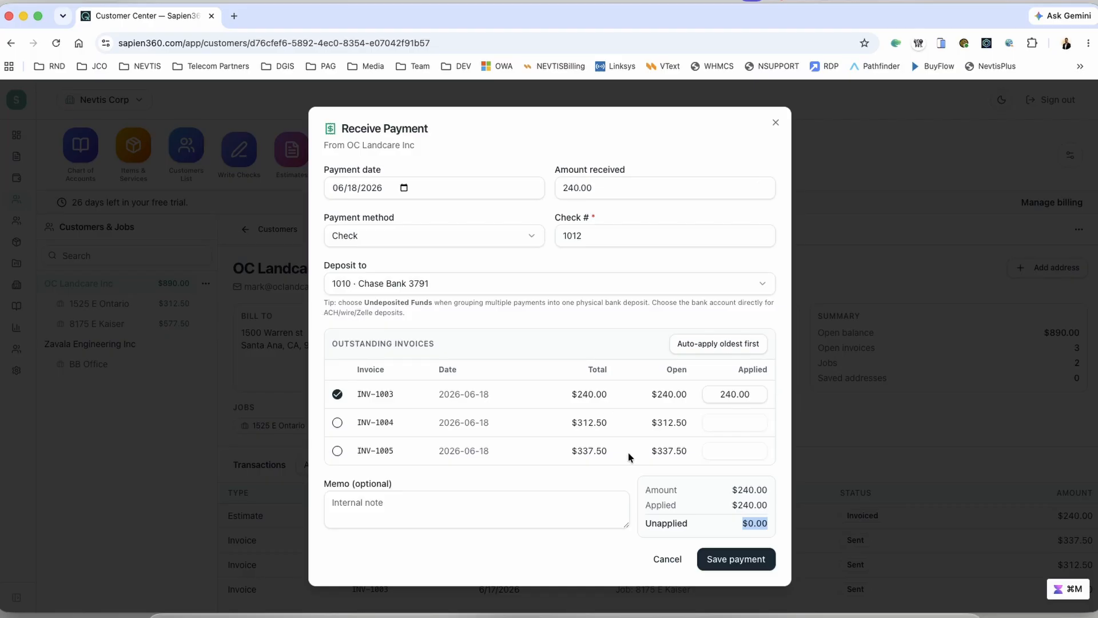
click(573, 548)
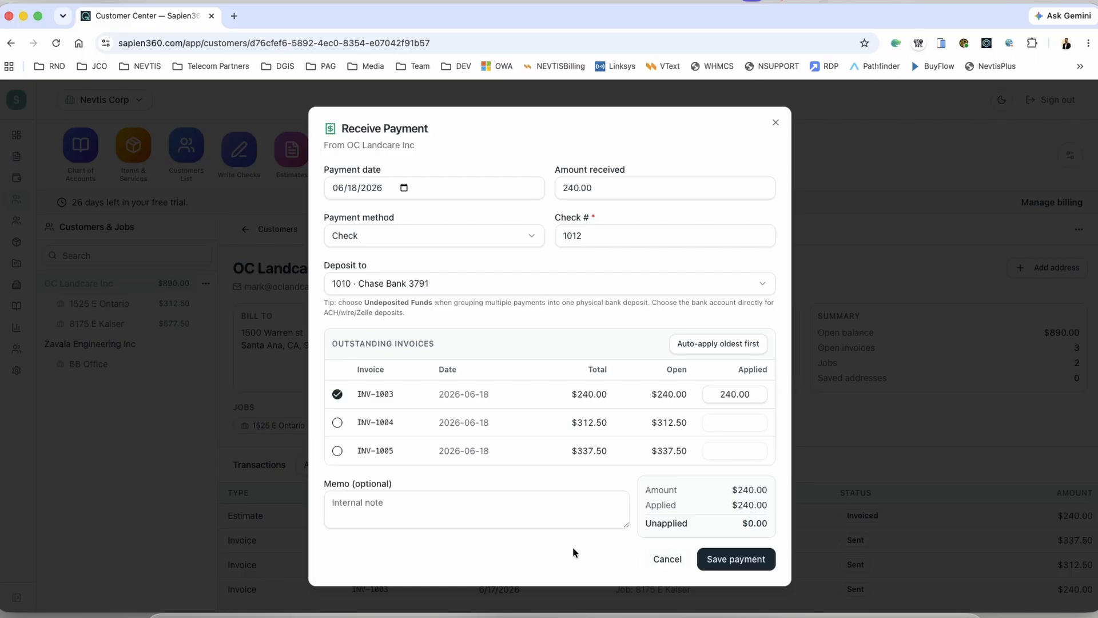
click(730, 565)
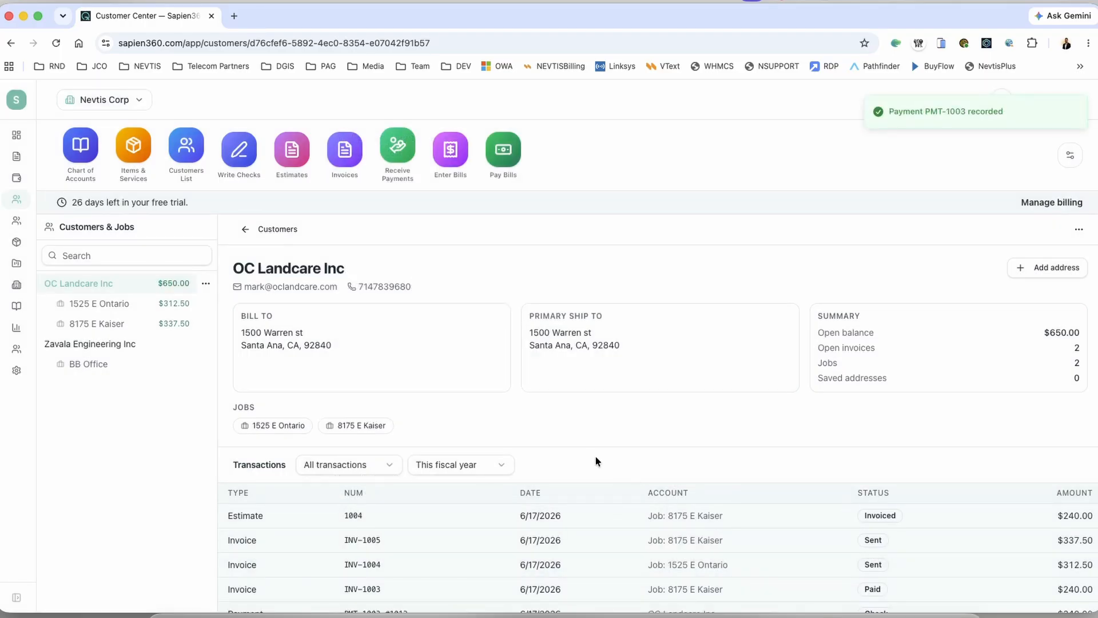
scroll(595, 461, down, 1)
scroll(450, 546, down, 1)
scroll(444, 548, up, 1)
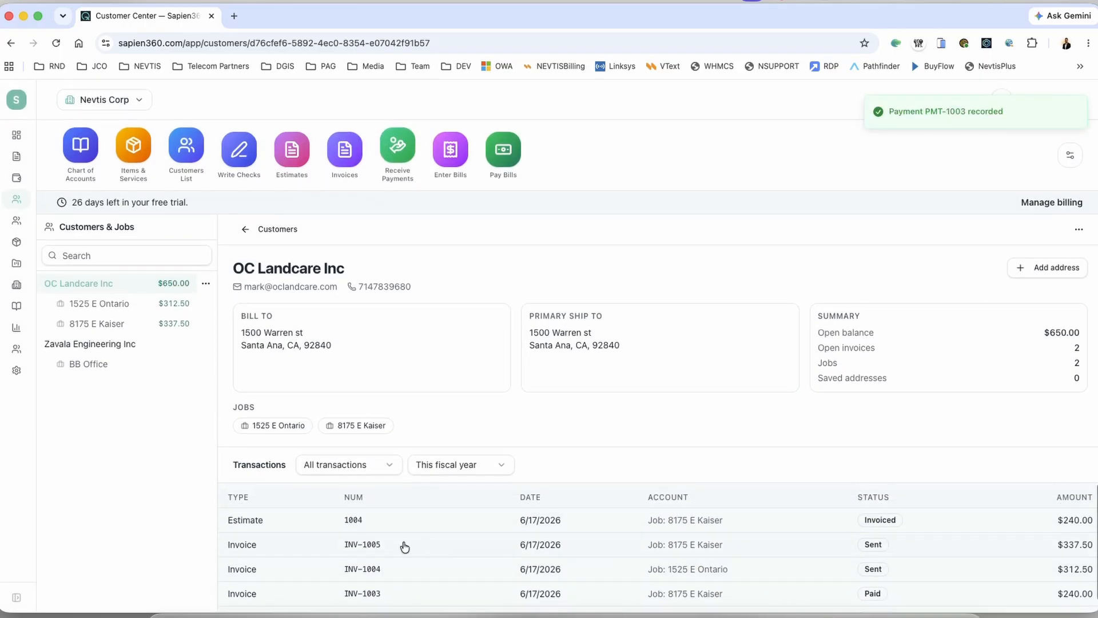
scroll(382, 544, down, 1)
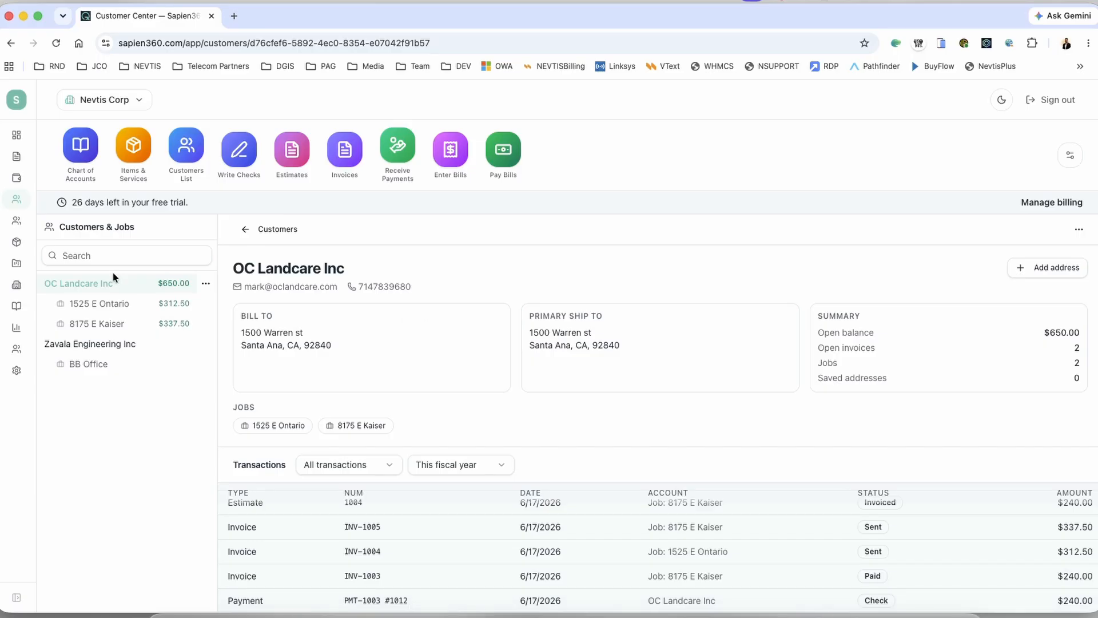
click(171, 304)
click(149, 322)
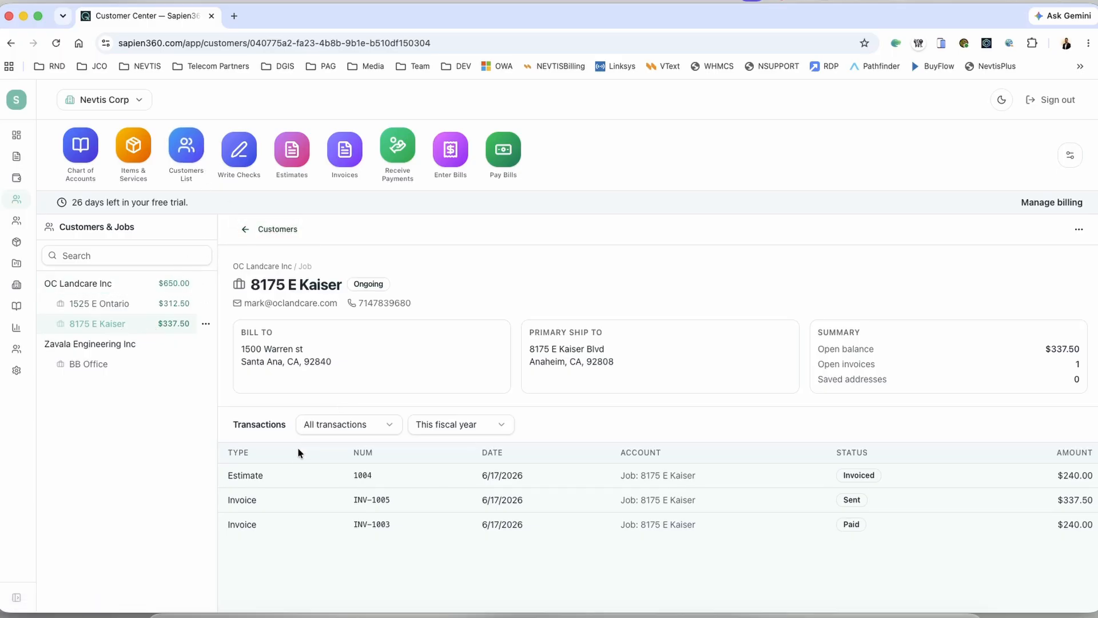
Step: Open invoice INV-1003 and confirm it shows $0.00 balance due
click(267, 534)
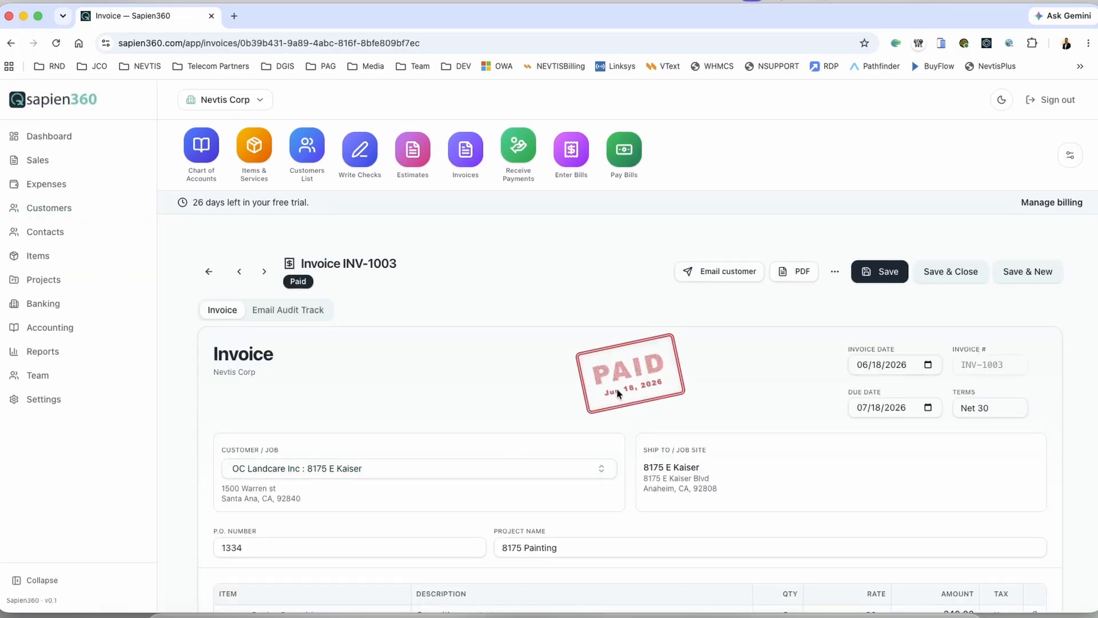
scroll(829, 416, down, 5)
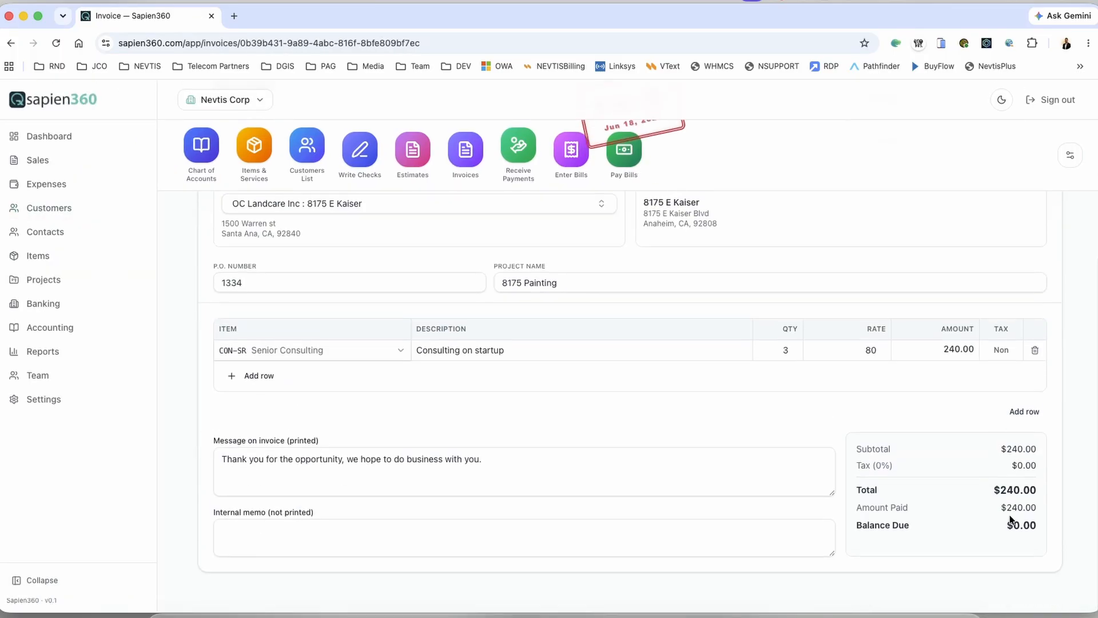
scroll(804, 450, up, 2)
scroll(804, 450, up, 3)
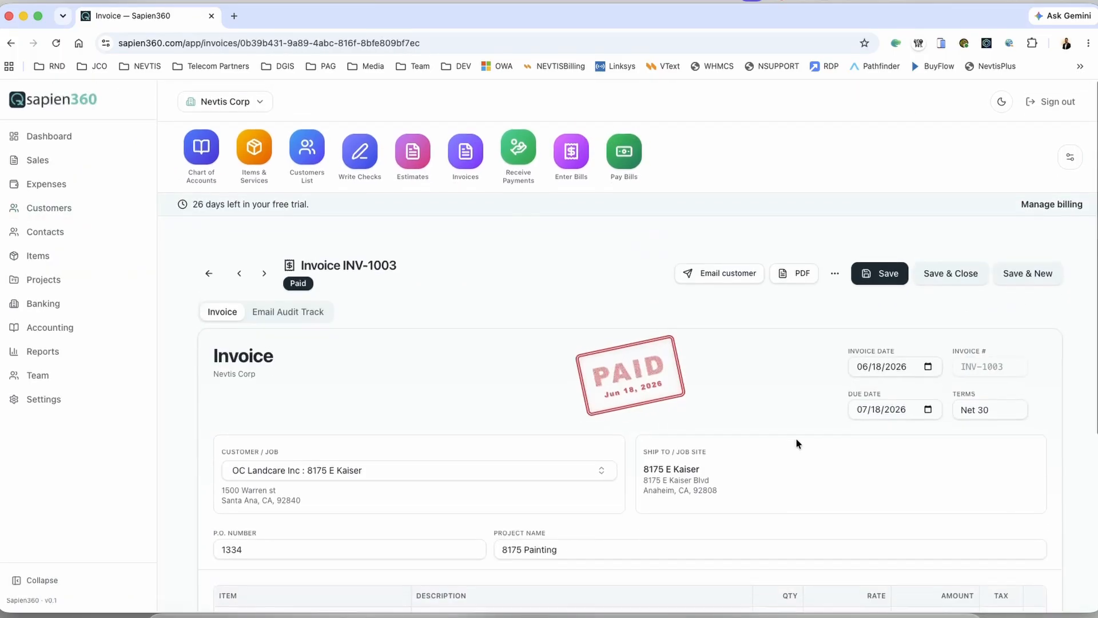
Step: Preview INV-1003 as a PDF, then cancel emailing it to the customer
click(799, 278)
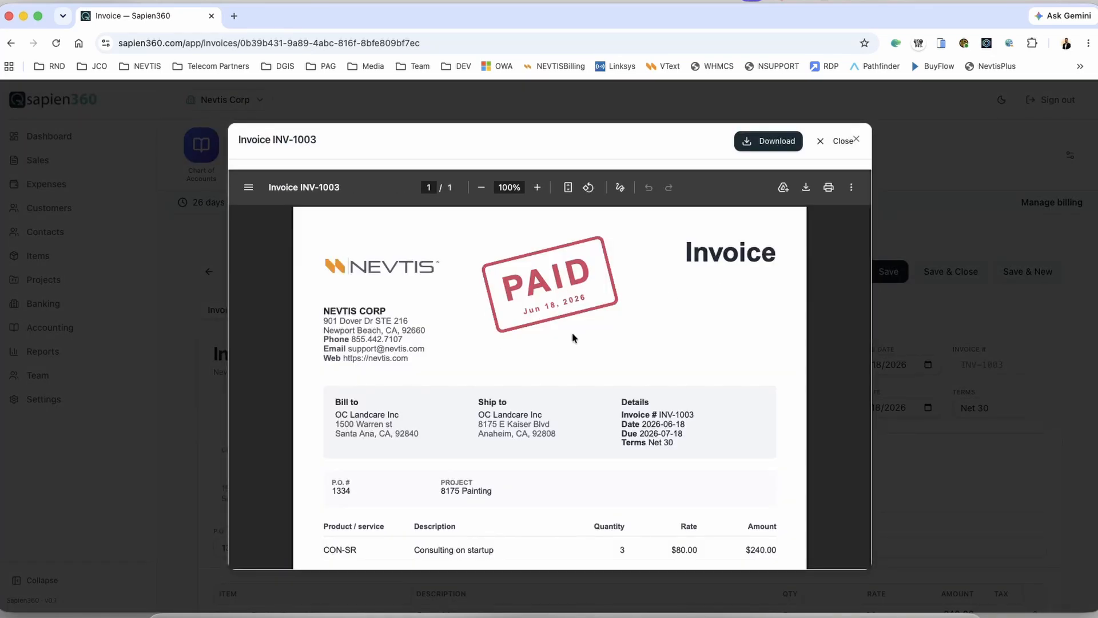
scroll(569, 327, down, 5)
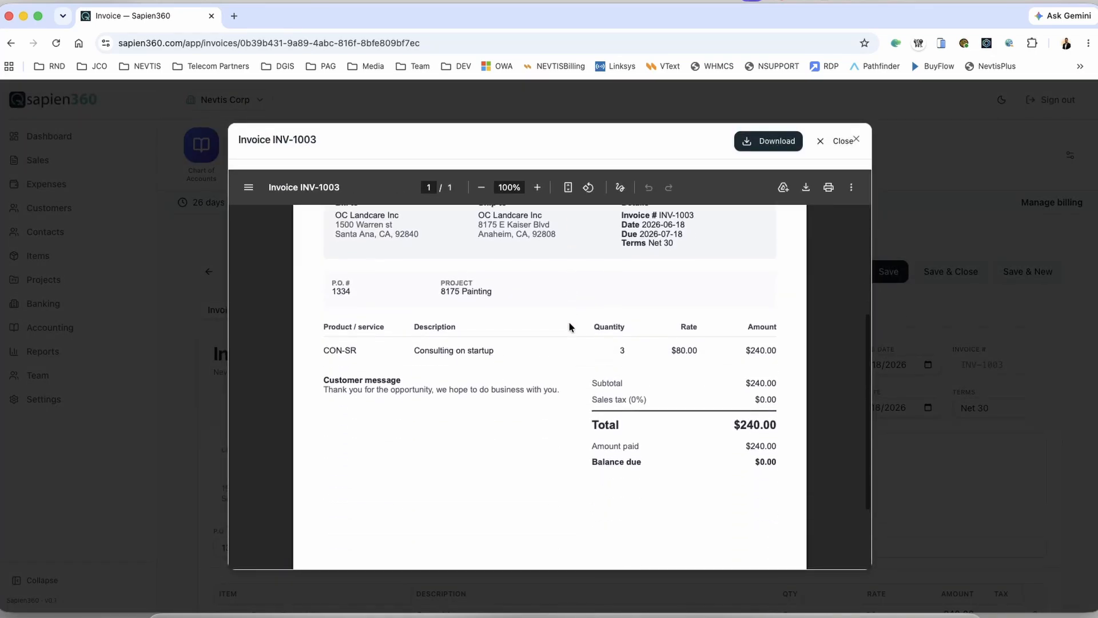
scroll(570, 328, up, 5)
click(841, 140)
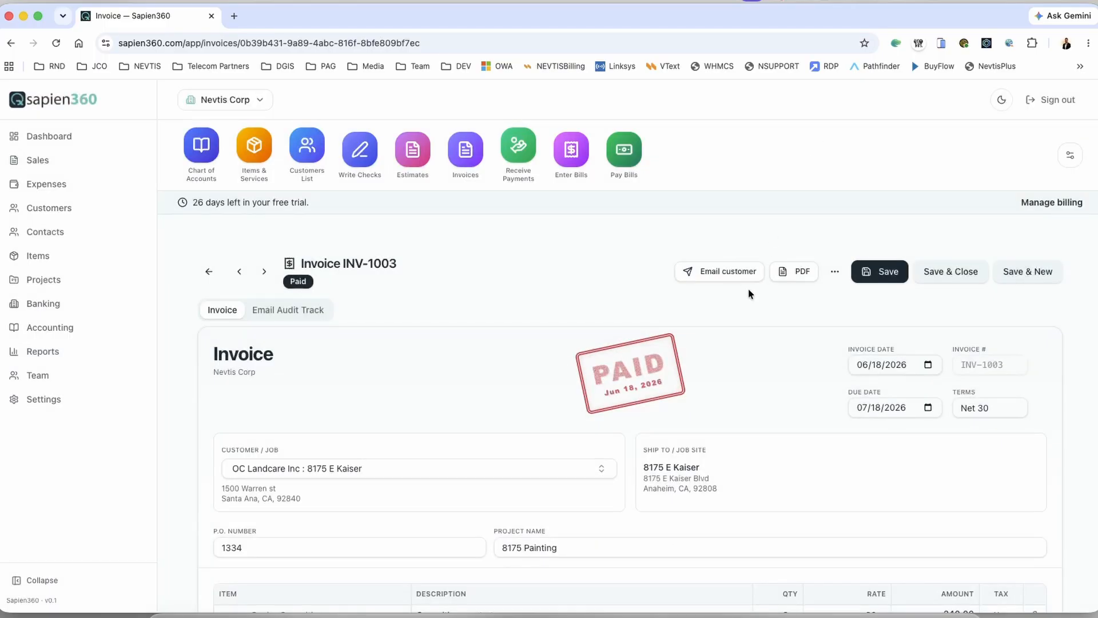
click(711, 277)
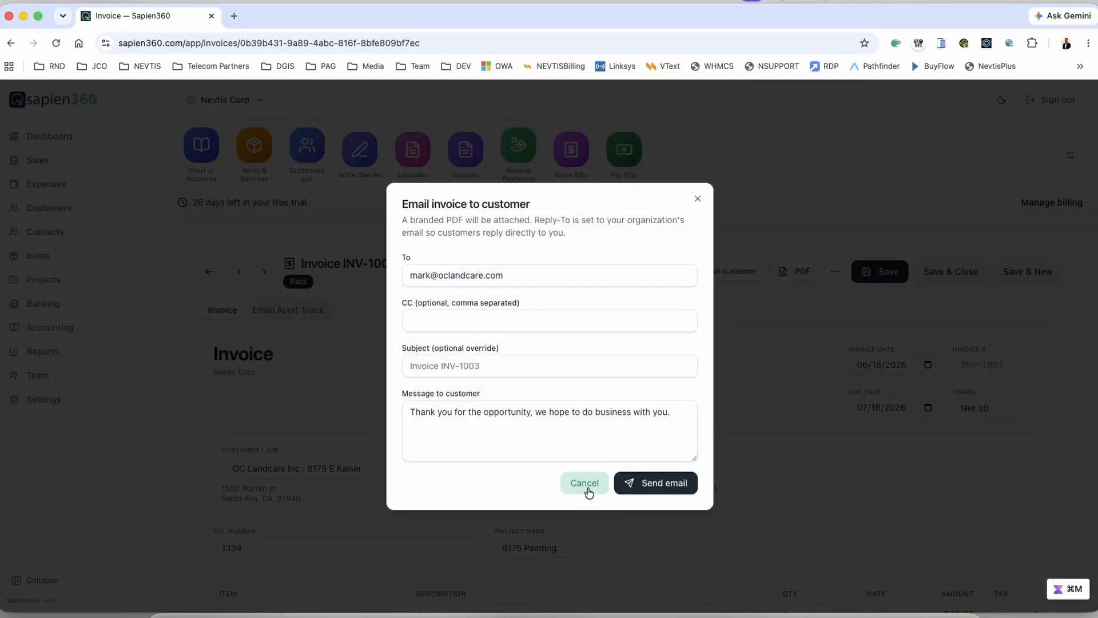
click(585, 484)
Step: Open the Chase Bank 3791 register from the Chart of Accounts, showing the $240.00 PMT-1003 deposit
click(236, 155)
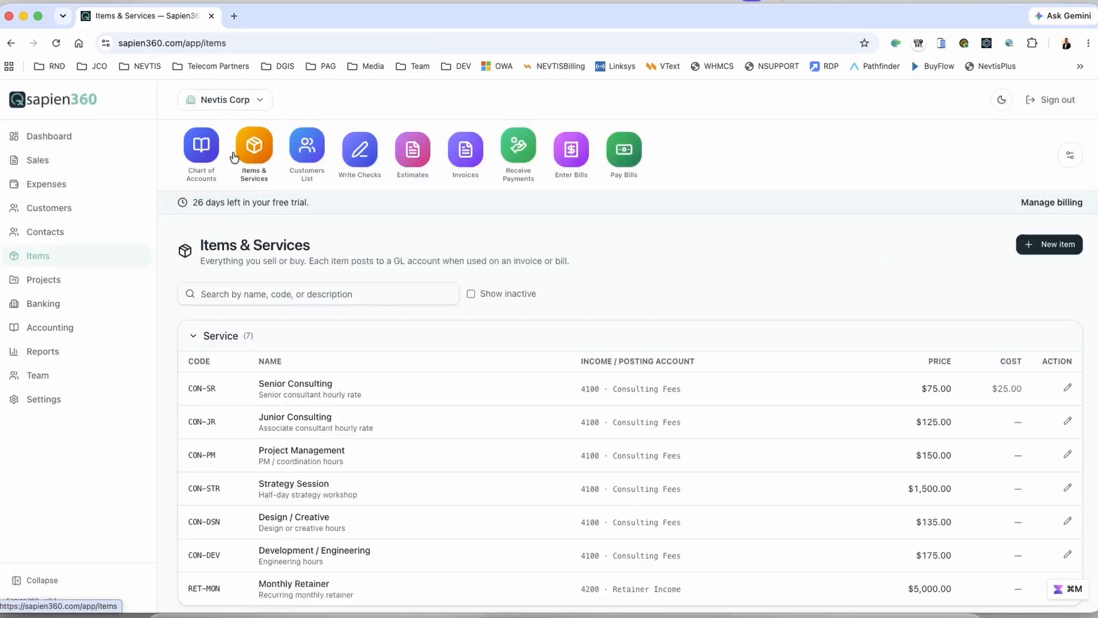
click(201, 147)
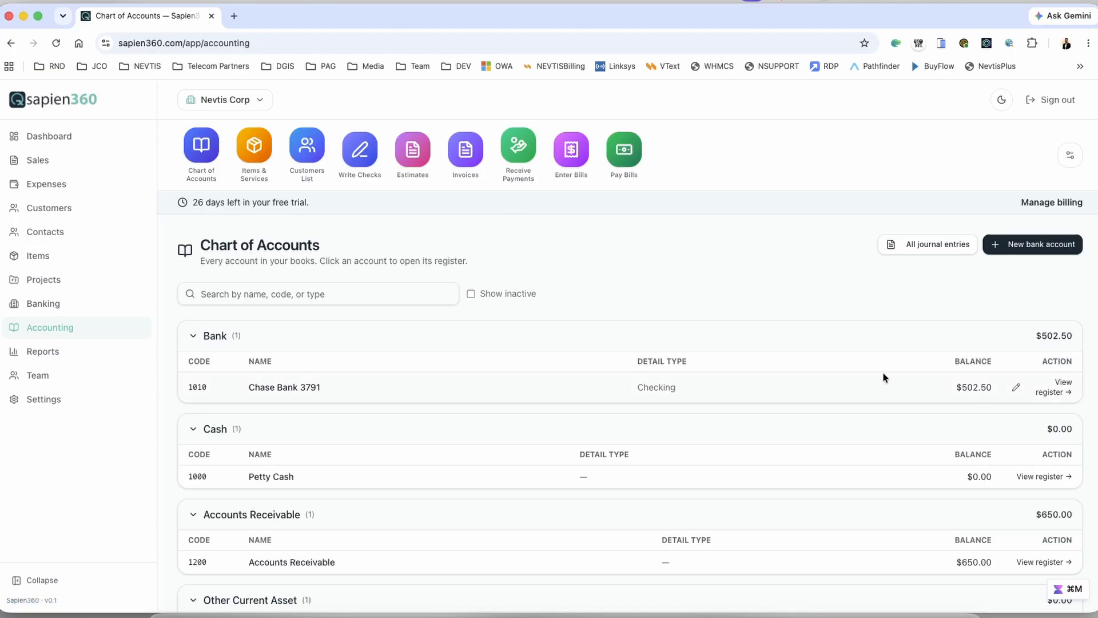
click(287, 391)
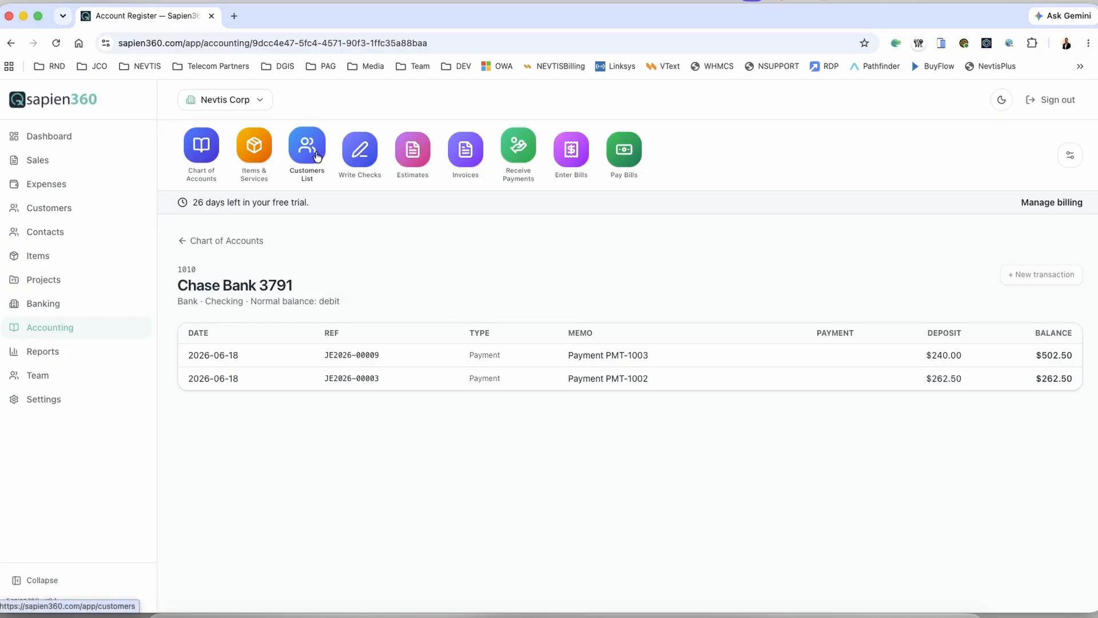
click(201, 150)
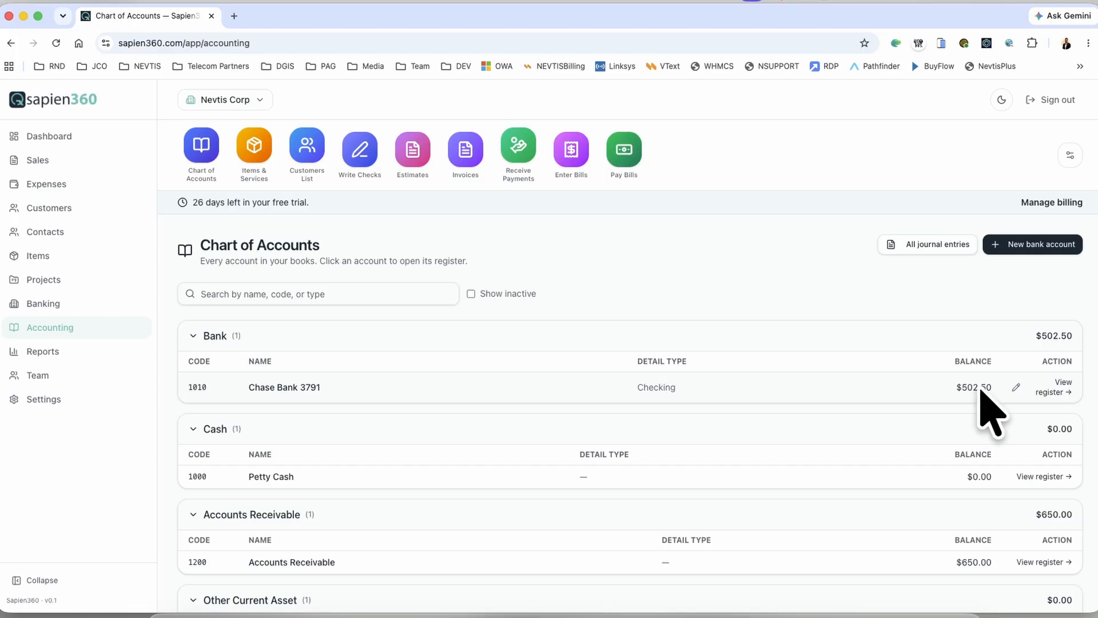
scroll(956, 386, down, 5)
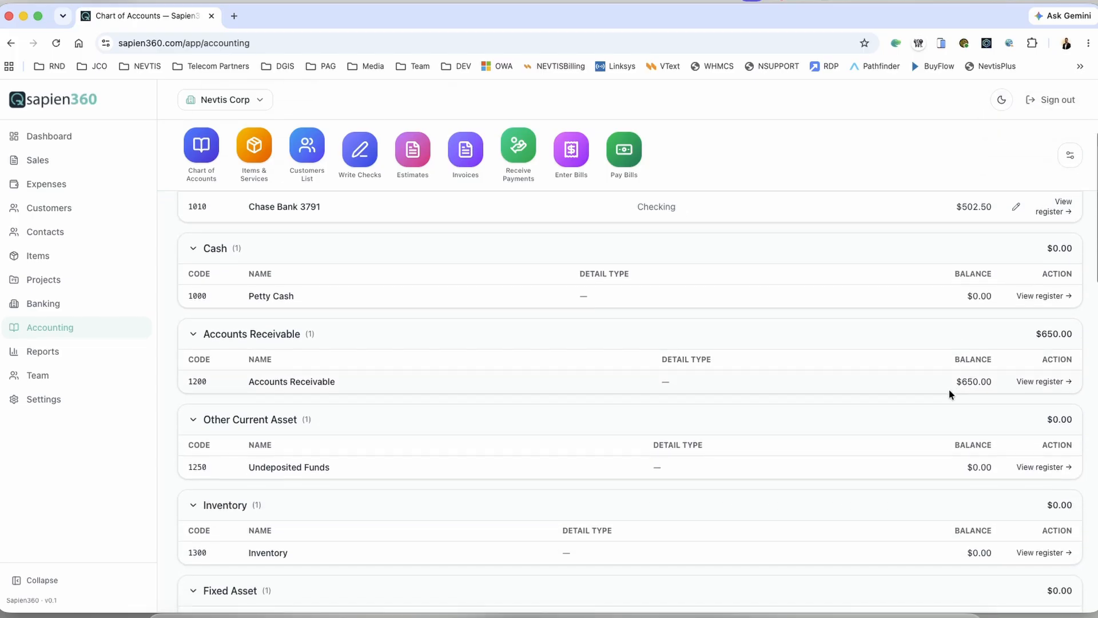
drag(993, 382, 955, 381)
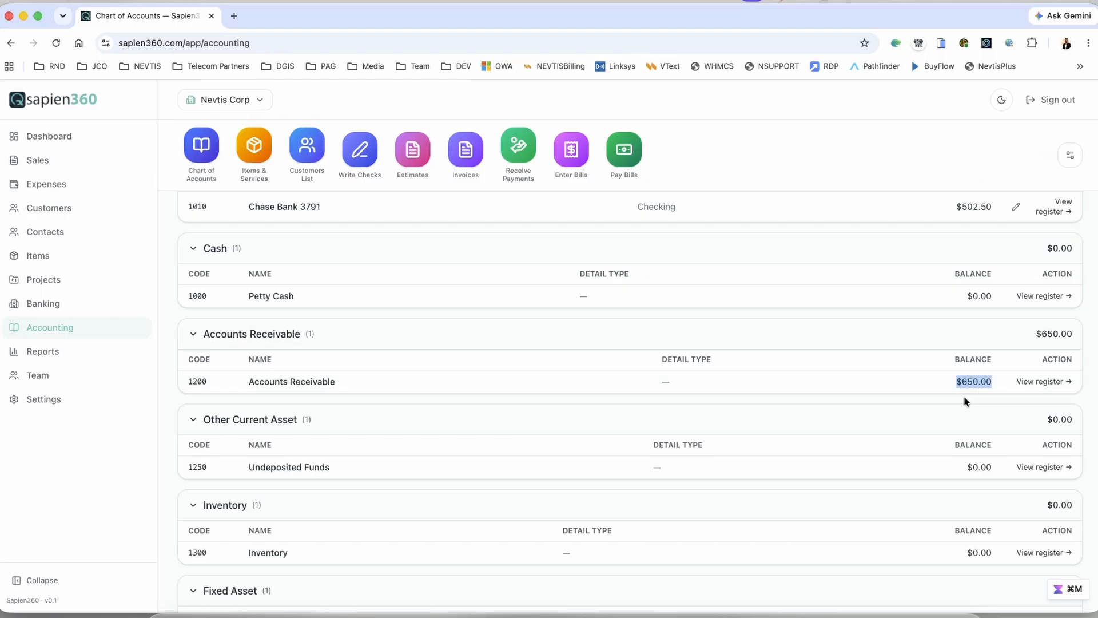
scroll(963, 396, down, 9)
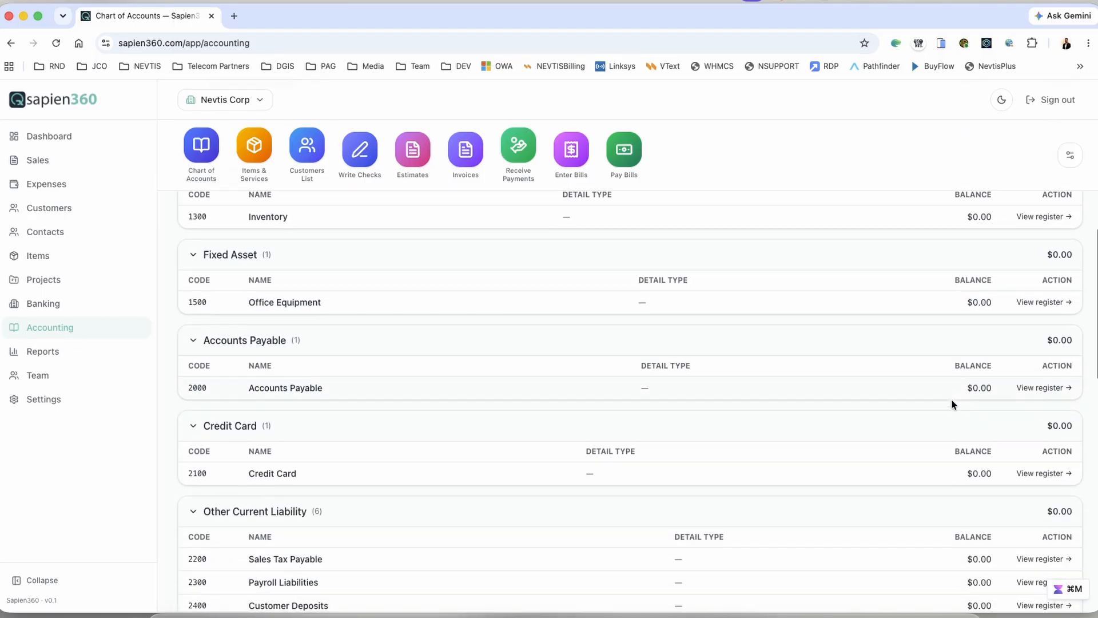
scroll(952, 400, down, 8)
scroll(952, 401, up, 9)
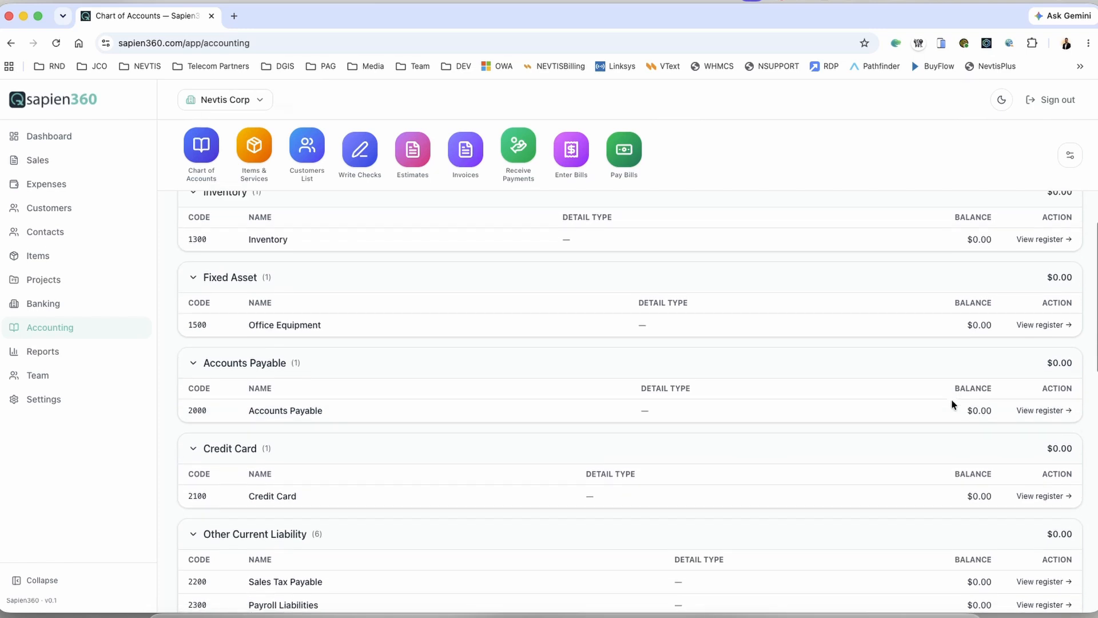
scroll(952, 399, down, 15)
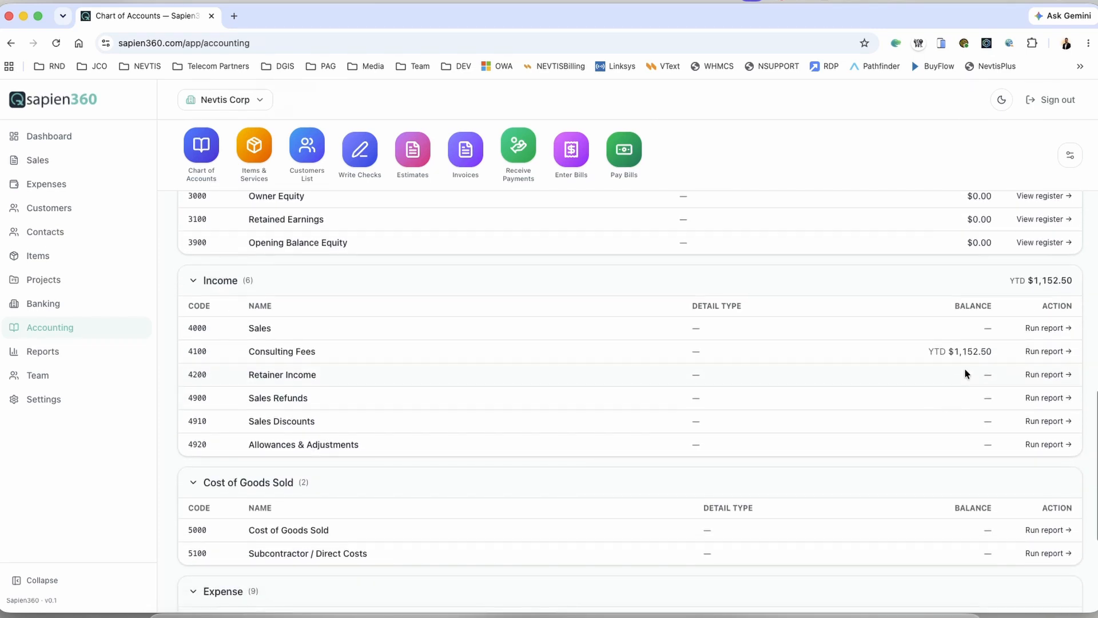
drag(993, 351, 952, 351)
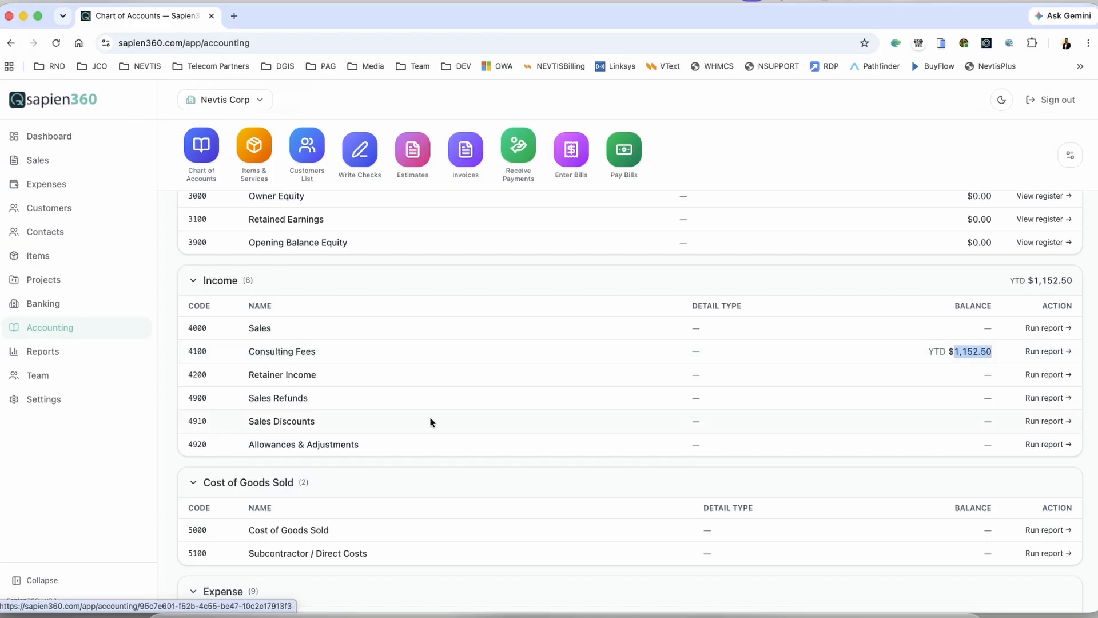
scroll(492, 422, down, 5)
scroll(492, 423, down, 4)
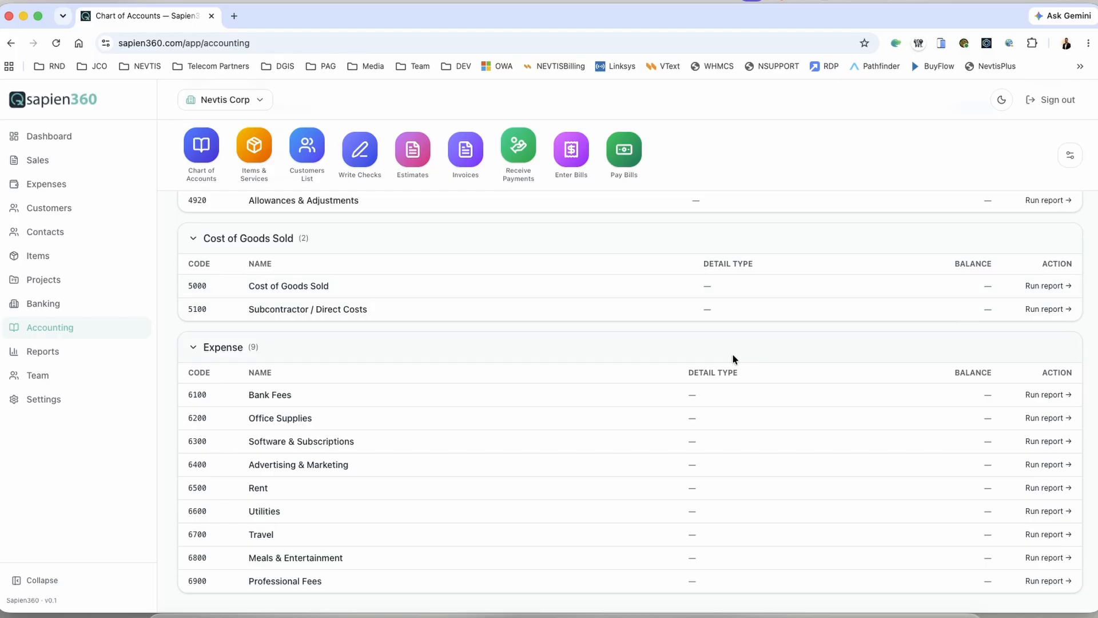
scroll(717, 371, up, 15)
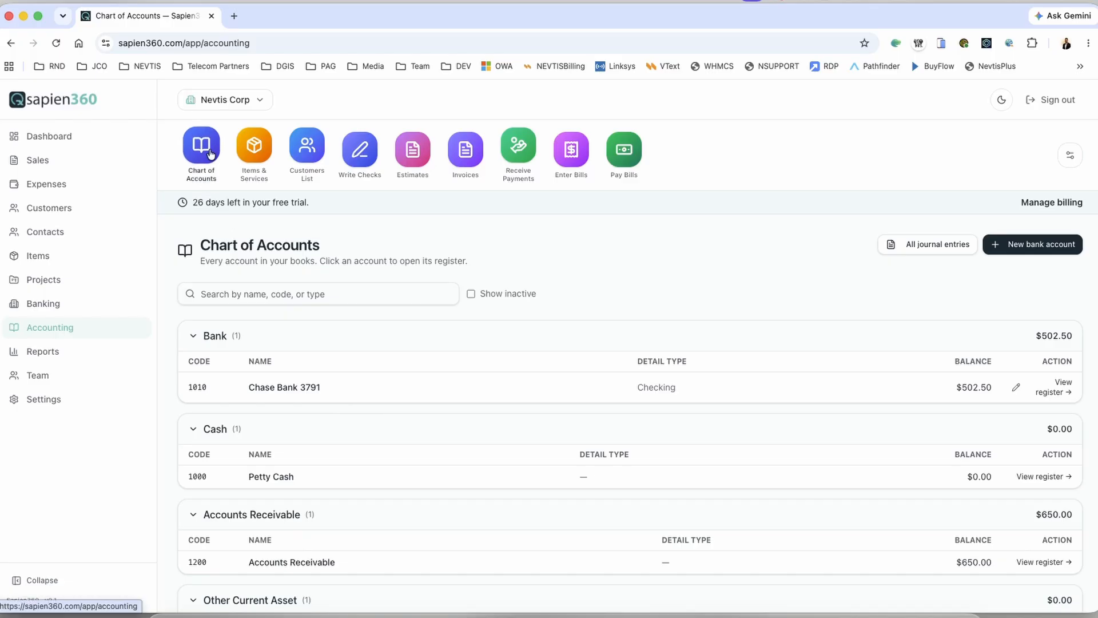
Step: Highlight the dashboard balances: Chase Bank $502.50, total $1152.50 and Accounts Receivable $650.00
click(35, 141)
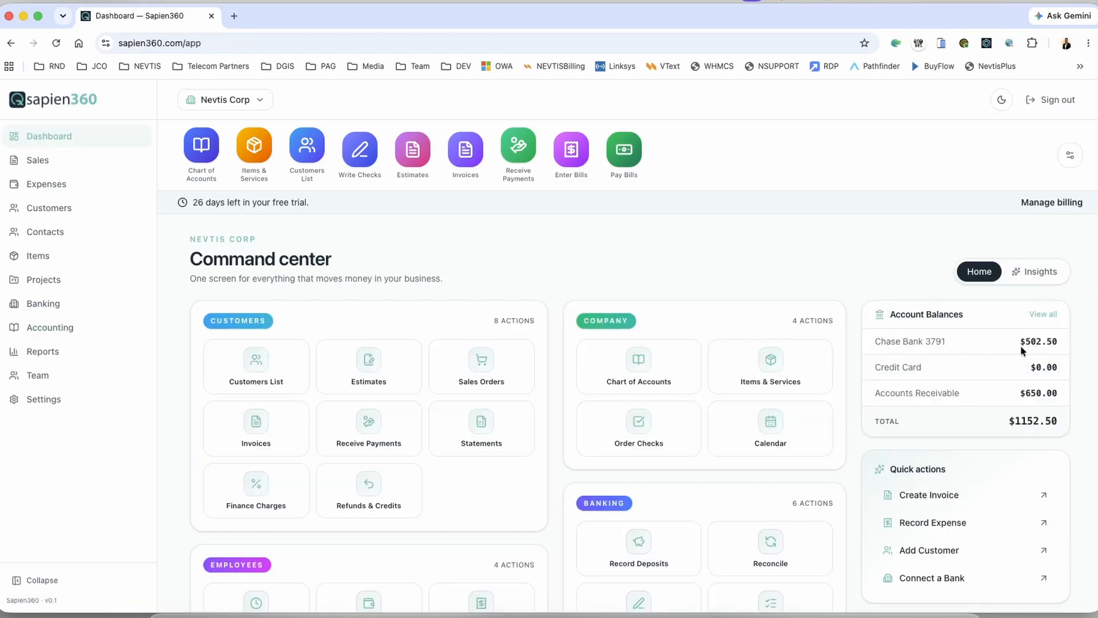
double_click(1052, 342)
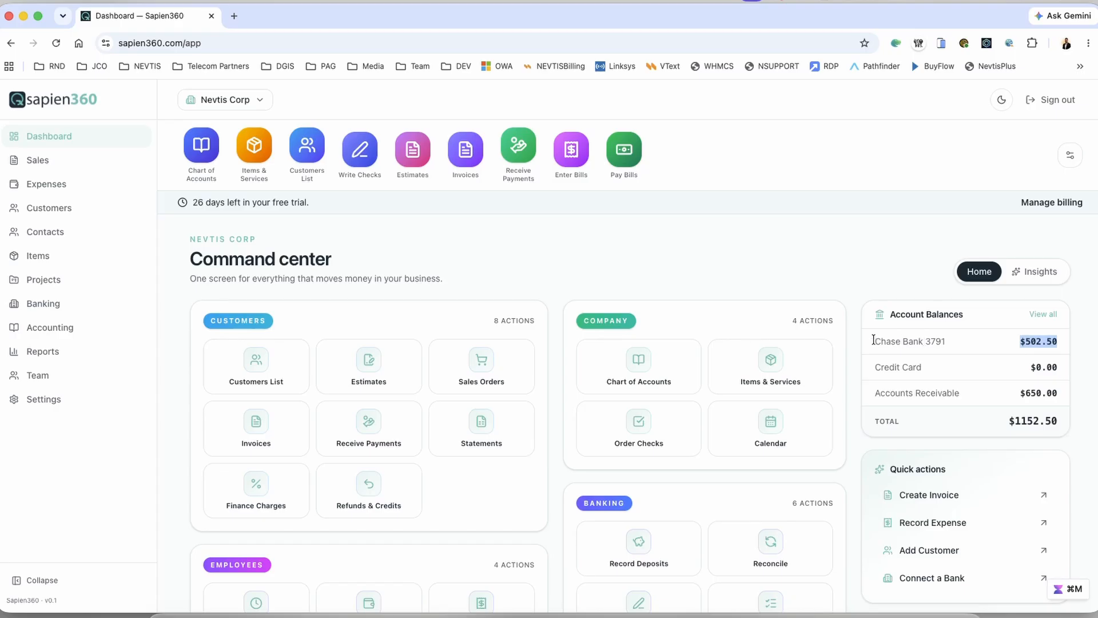
drag(1059, 393, 1062, 427)
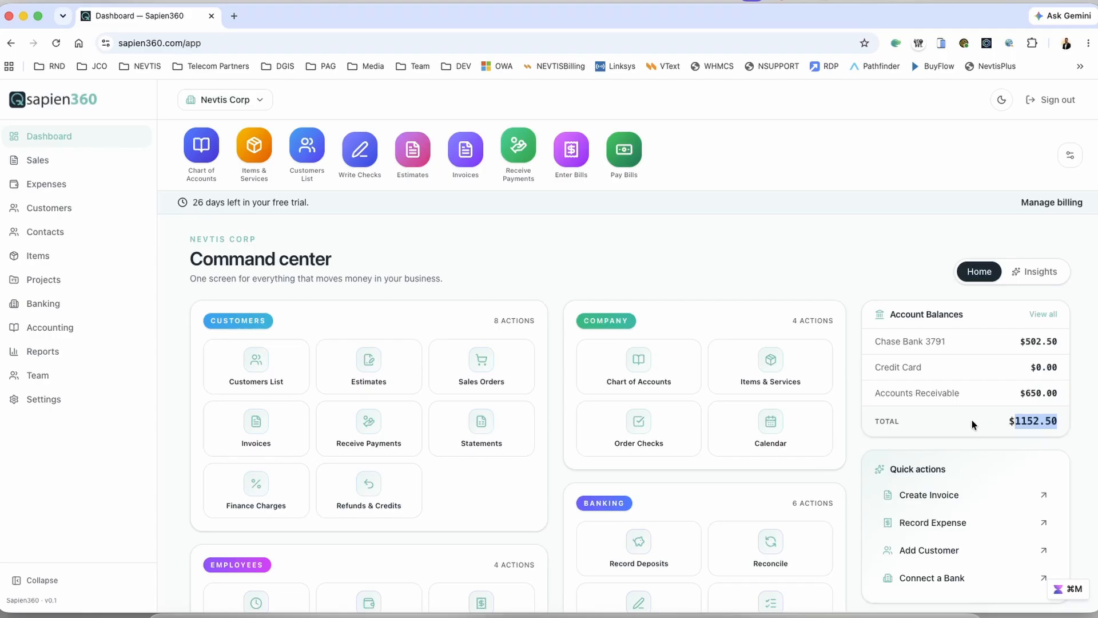
click(1052, 393)
drag(1052, 393, 1017, 394)
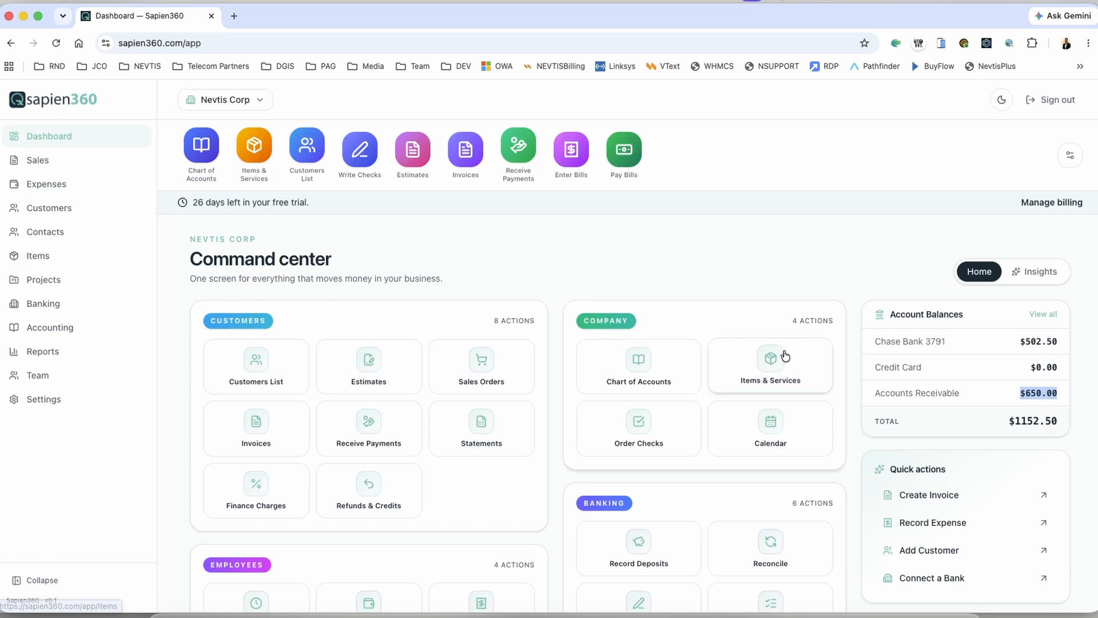
scroll(778, 357, down, 3)
scroll(784, 297, up, 5)
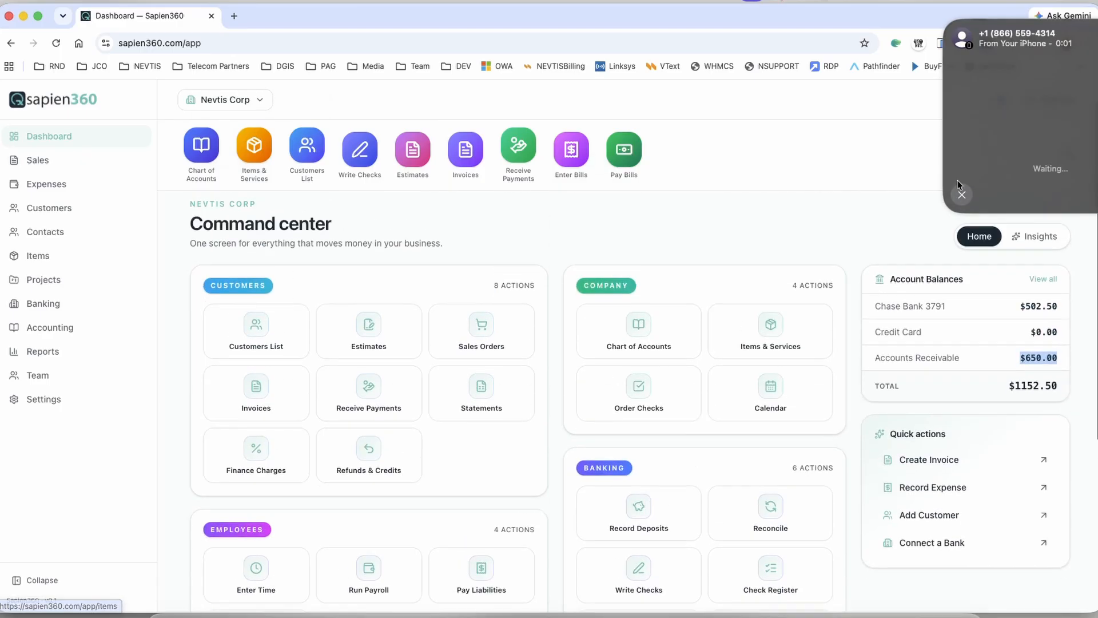
click(789, 233)
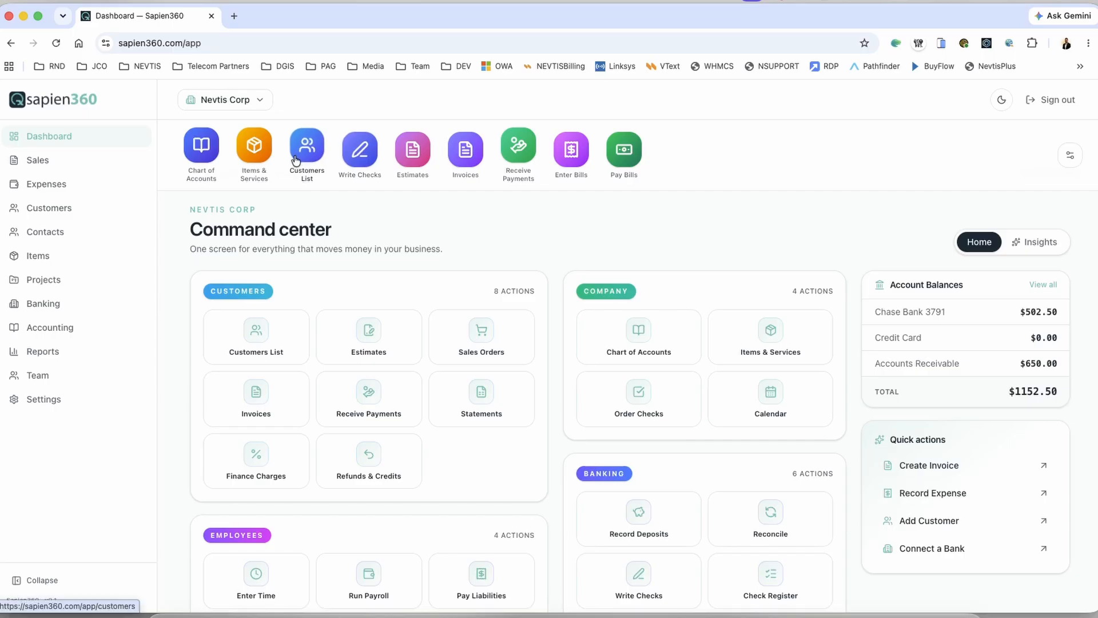
click(292, 180)
click(336, 361)
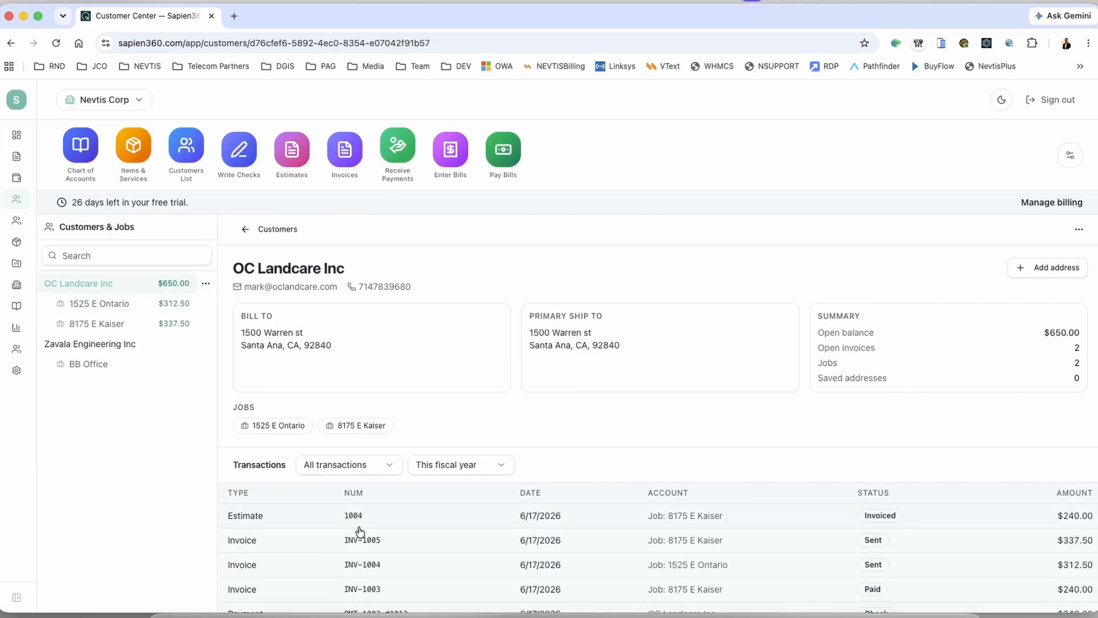
scroll(359, 529, down, 1)
scroll(358, 529, up, 1)
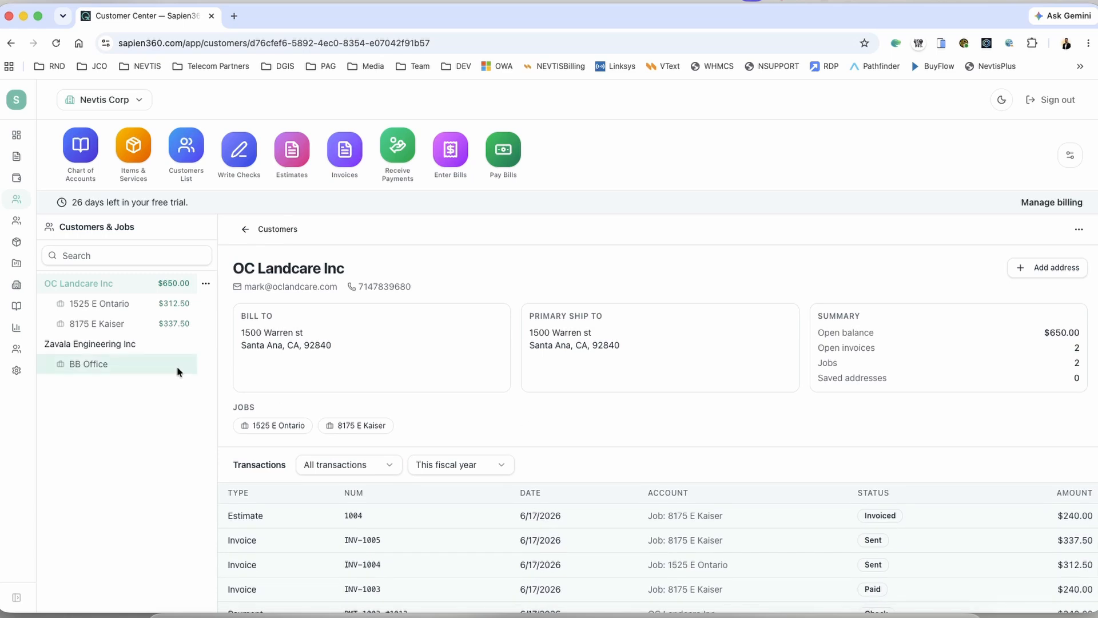
click(94, 324)
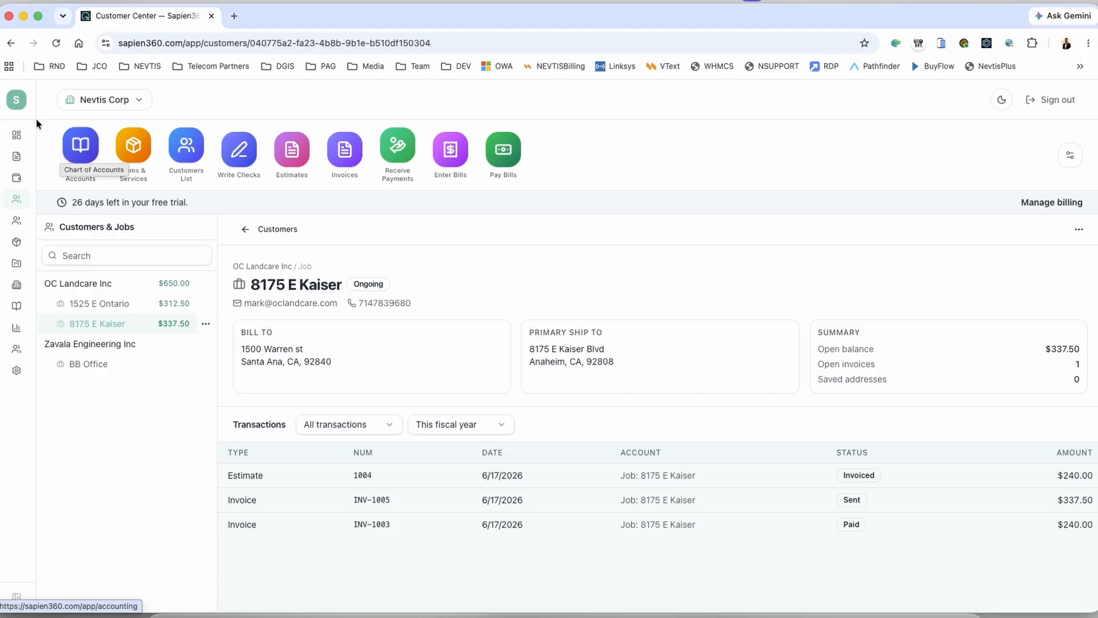
click(21, 138)
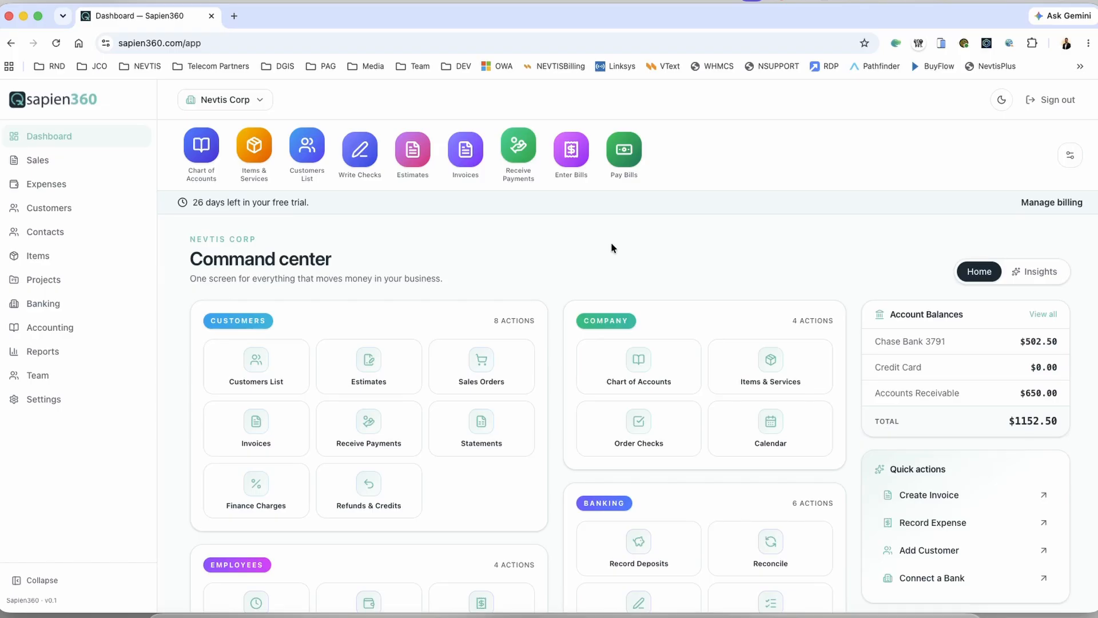
Step: Load Sapien360 in a new browser tab via 'sap' and enter the app dashboard
scroll(613, 246, down, 5)
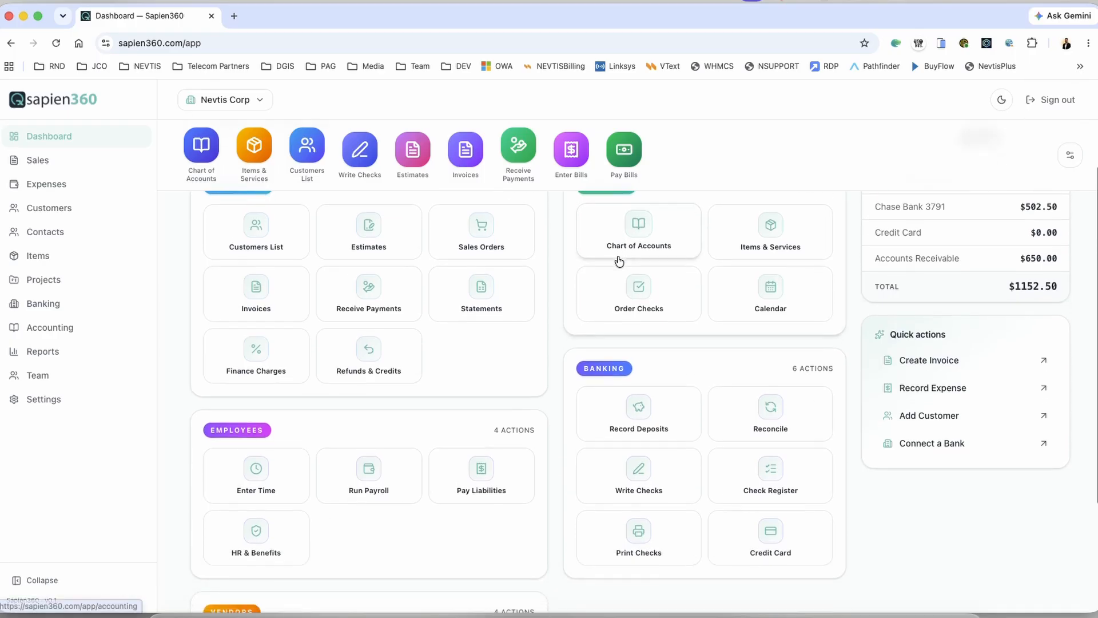
scroll(618, 260, down, 2)
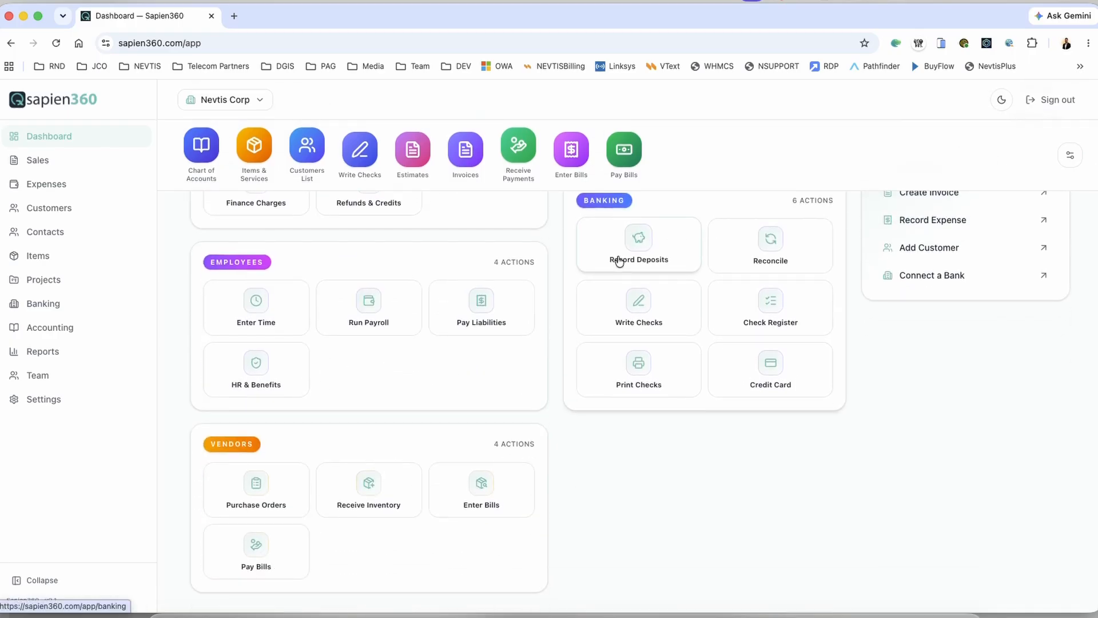
scroll(619, 261, up, 7)
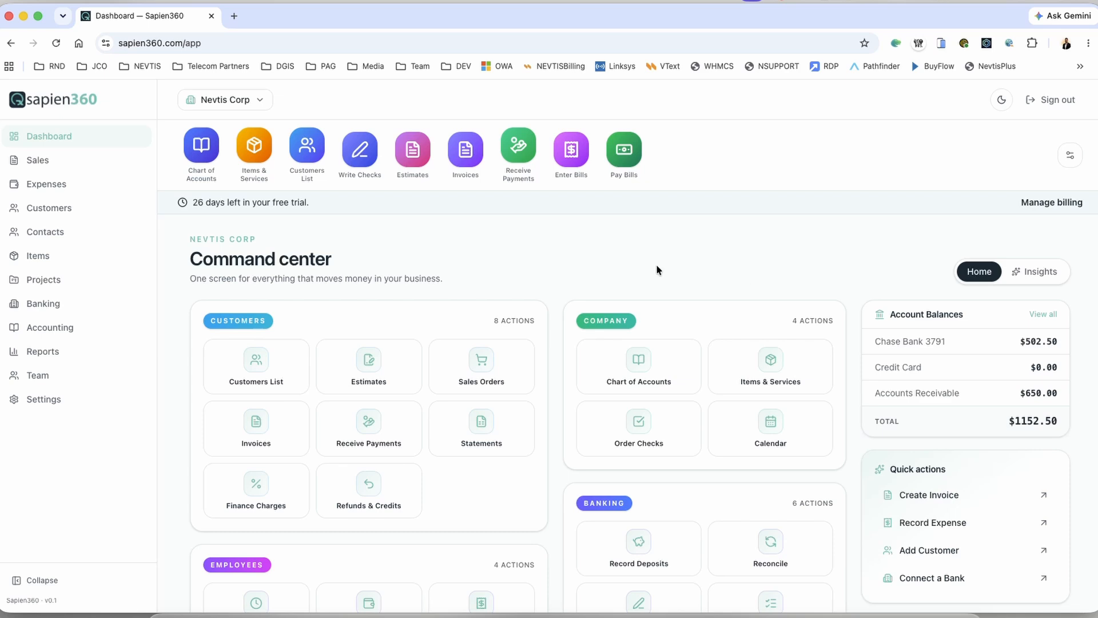
click(235, 16)
text(sap)
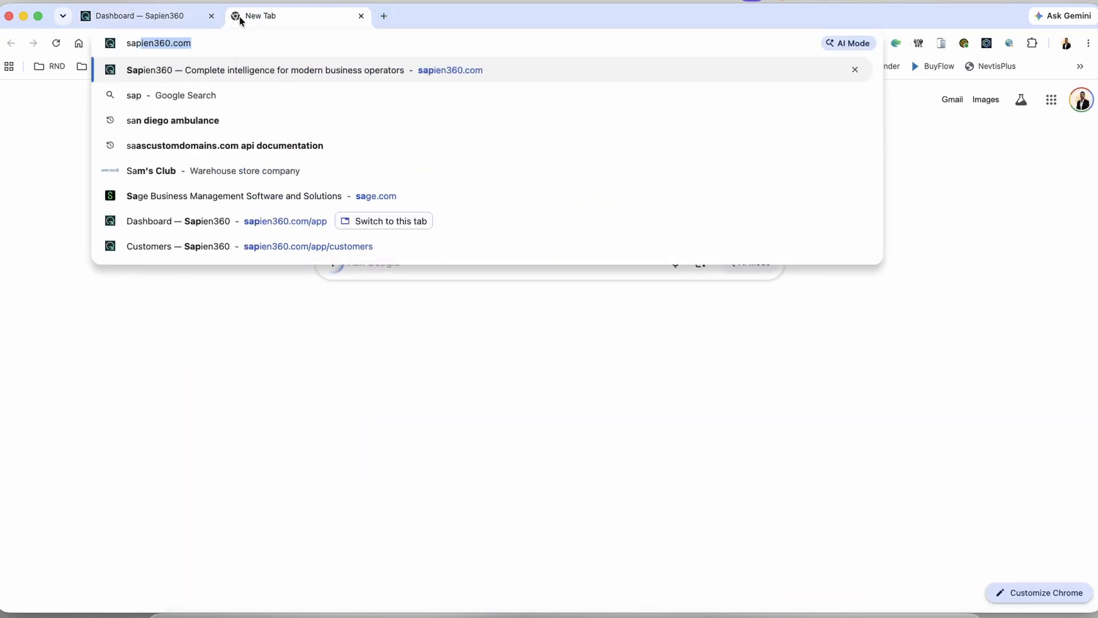
key(Return)
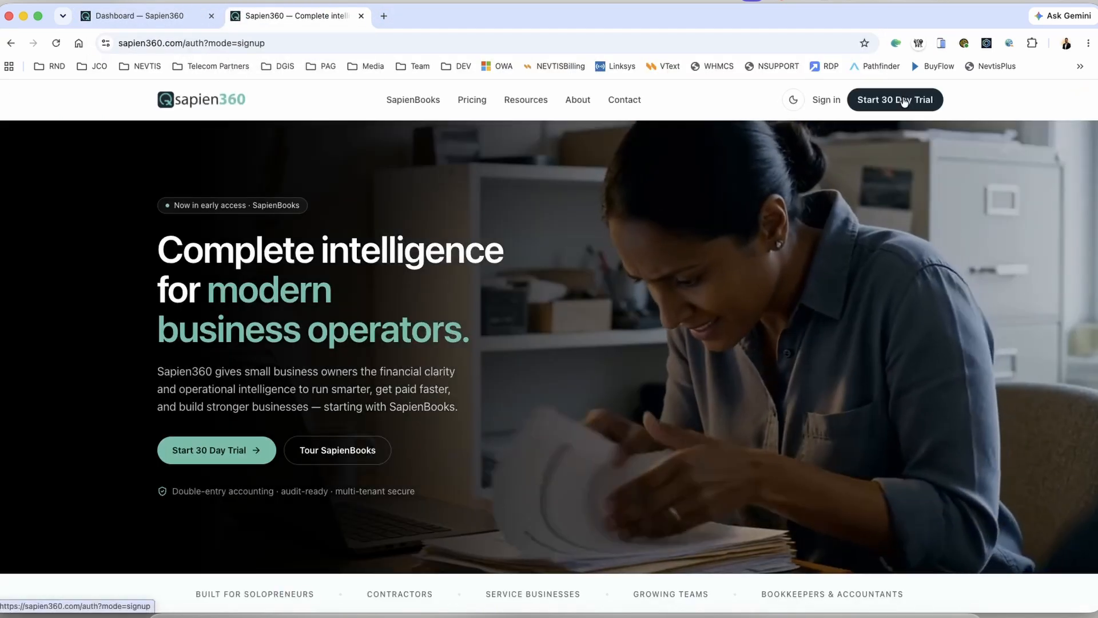
click(905, 100)
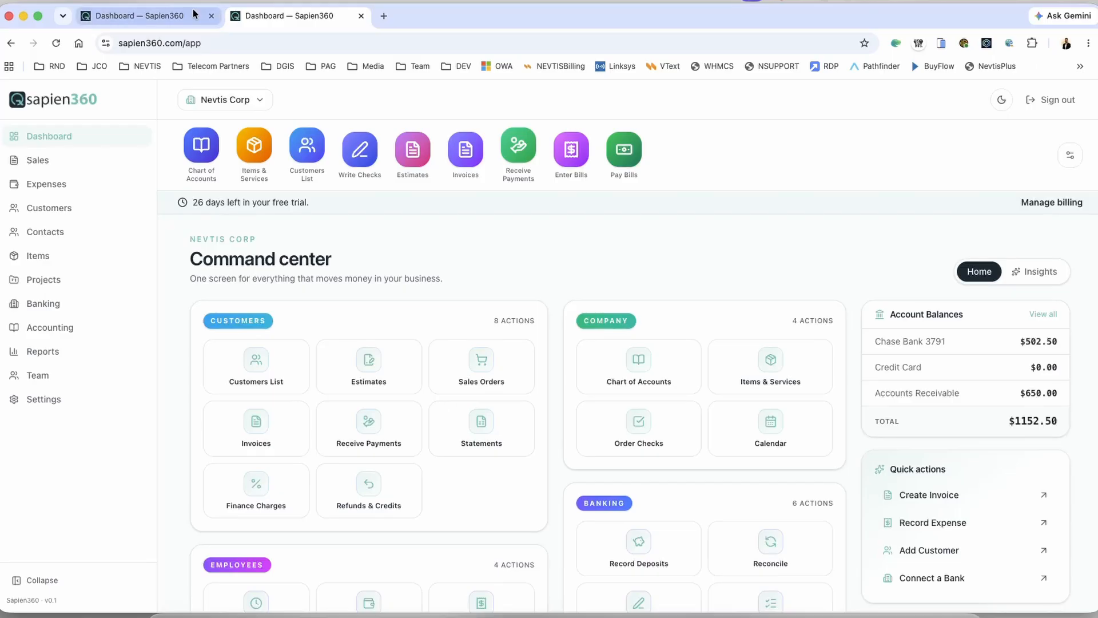